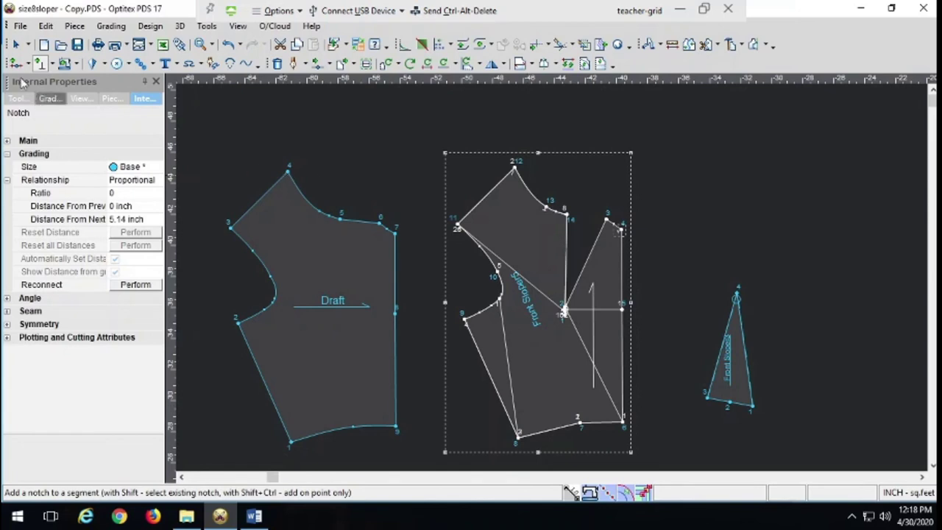
# Reposition the Draft piece beside the front bodice sloper.
pyautogui.click(14, 45)
pyautogui.click(300, 246)
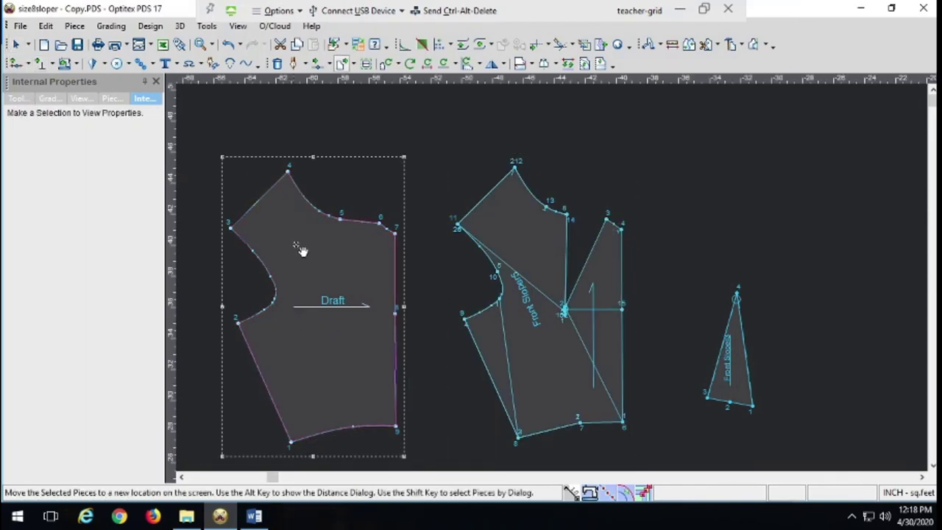
pyautogui.moveTo(527, 243); pyautogui.dragTo(322, 272)
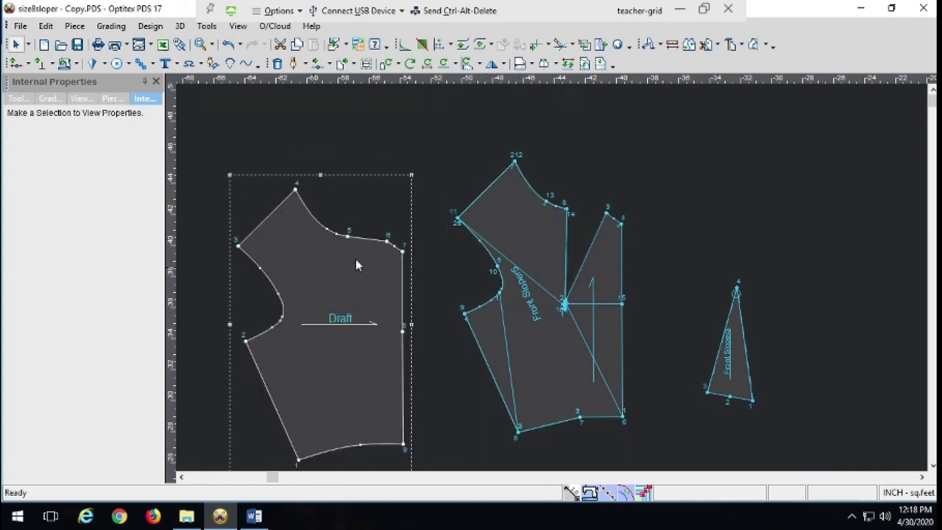
# Protect the Front Sloper5 piece and lay the Draft piece over it with matching outlines.
pyautogui.click(116, 63)
pyautogui.press('Escape')
pyautogui.click(531, 269)
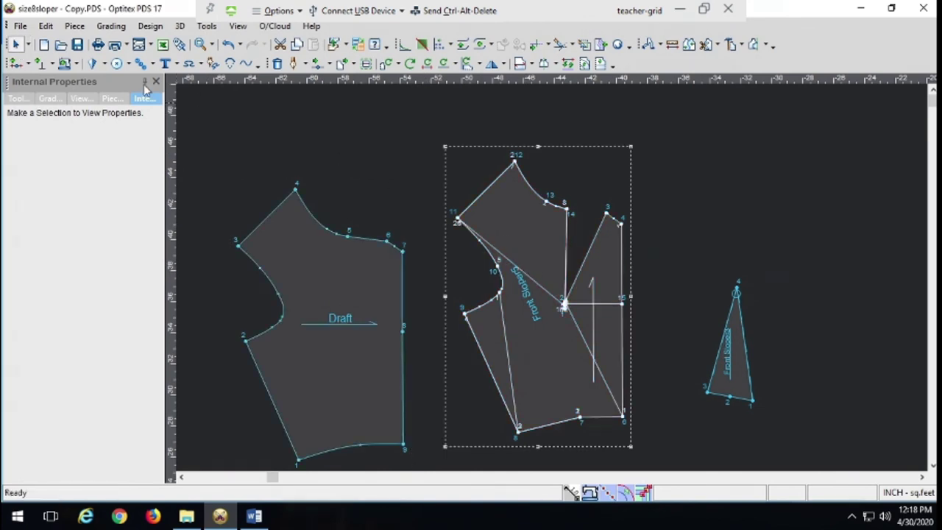
pyautogui.click(112, 99)
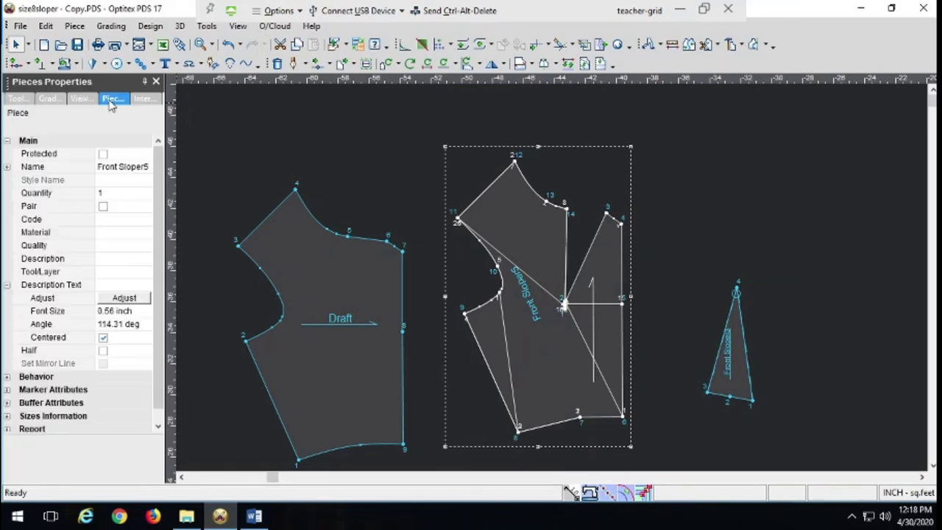
pyautogui.click(103, 154)
pyautogui.moveTo(321, 279)
pyautogui.mouseDown()
pyautogui.moveTo(545, 245)
pyautogui.moveTo(551, 255)
pyautogui.moveTo(543, 256)
pyautogui.mouseUp()
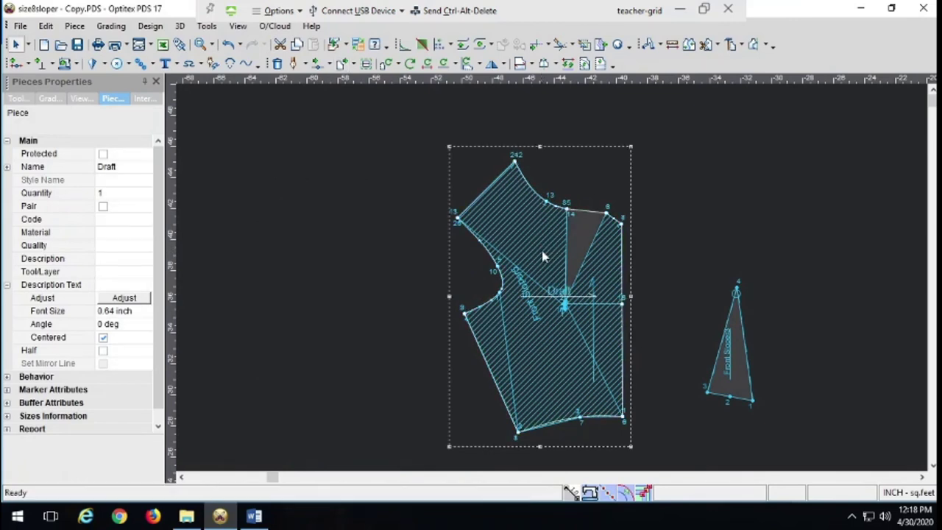
# Add notches to the Draft piece's neckline at the sloper's notch positions, mid-neckline and at the center front.
pyautogui.click(199, 44)
pyautogui.moveTo(494, 155); pyautogui.dragTo(653, 261)
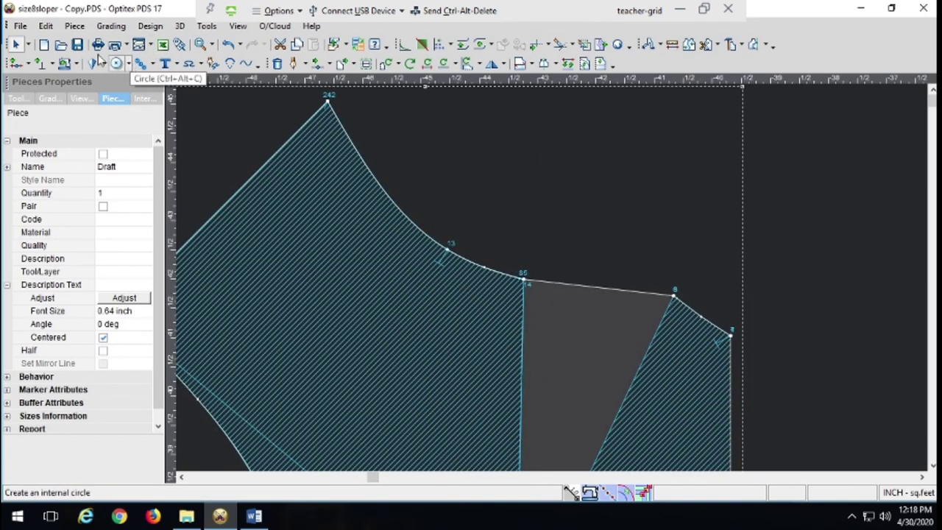
pyautogui.click(39, 64)
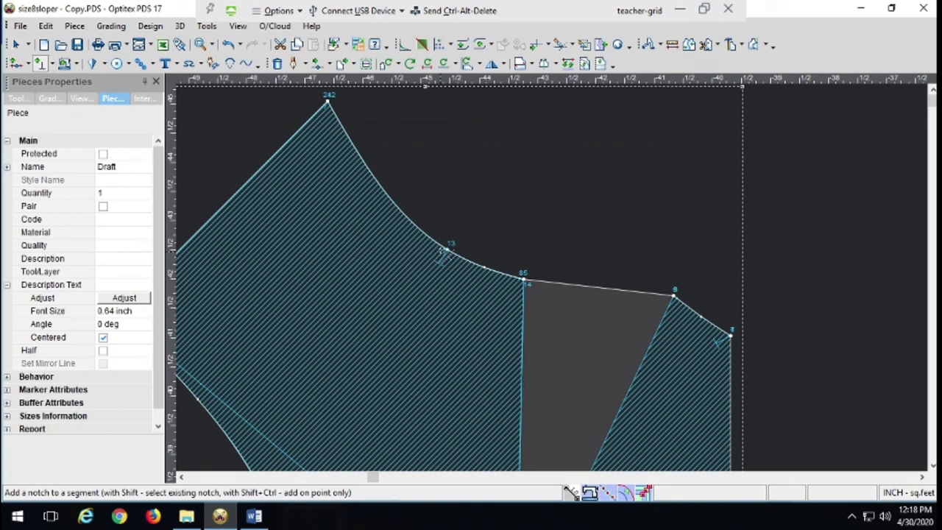
pyautogui.click(446, 250)
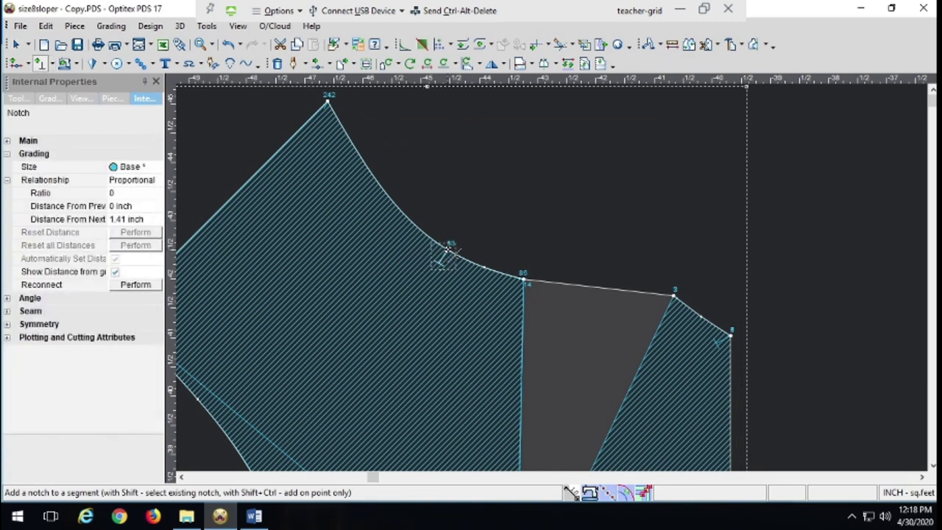
pyautogui.click(731, 336)
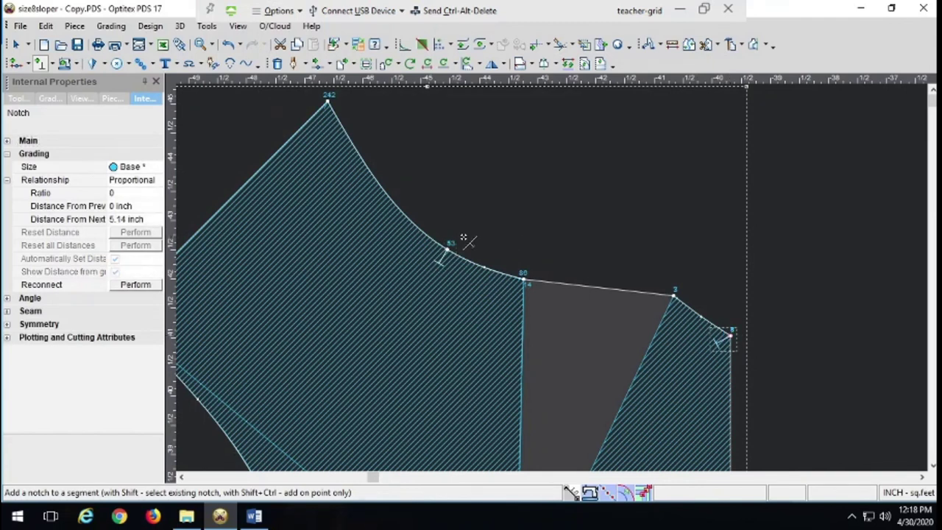
# Move the front bodice sloper out from under the Draft piece, placing it on the Draft's armhole side.
pyautogui.click(15, 44)
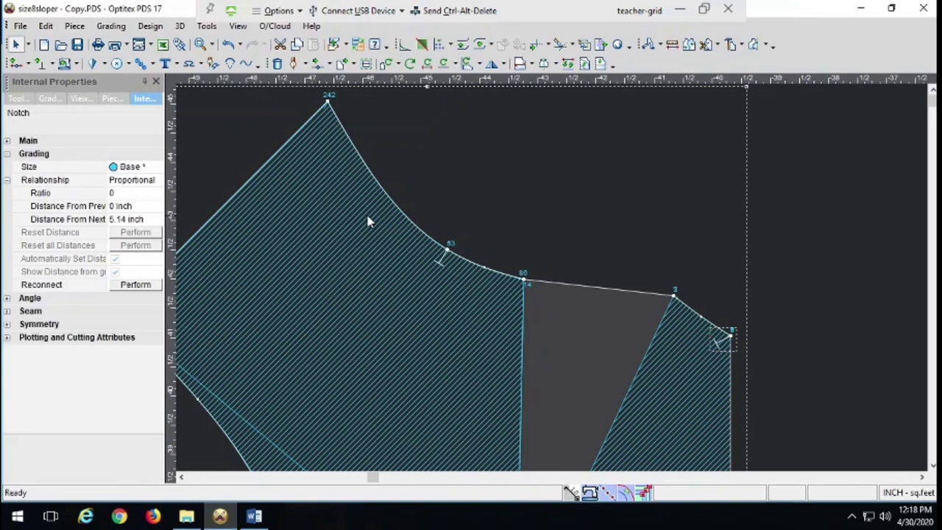
pyautogui.click(213, 46)
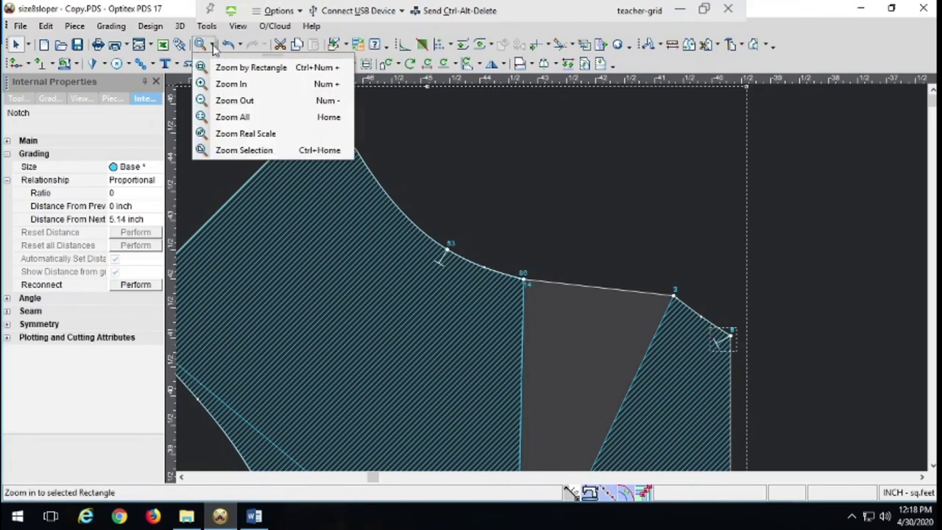
pyautogui.click(204, 120)
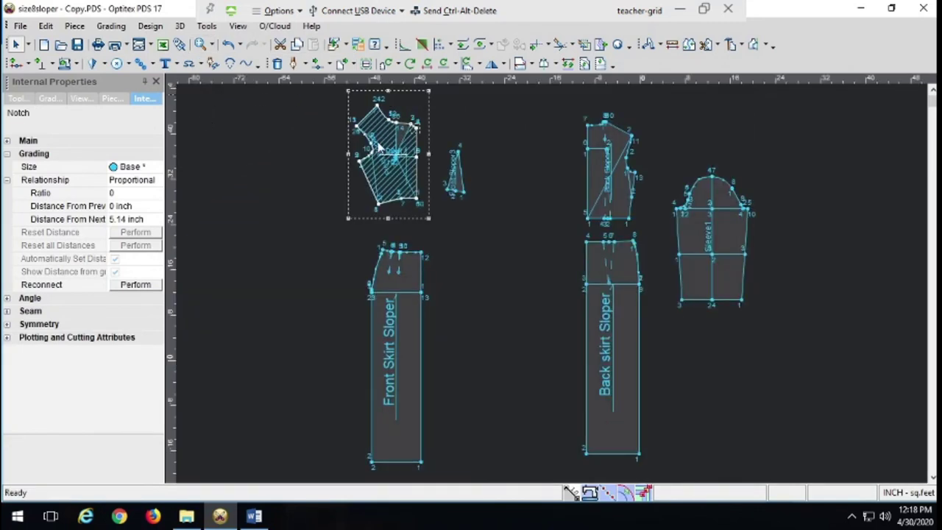
pyautogui.click(381, 143)
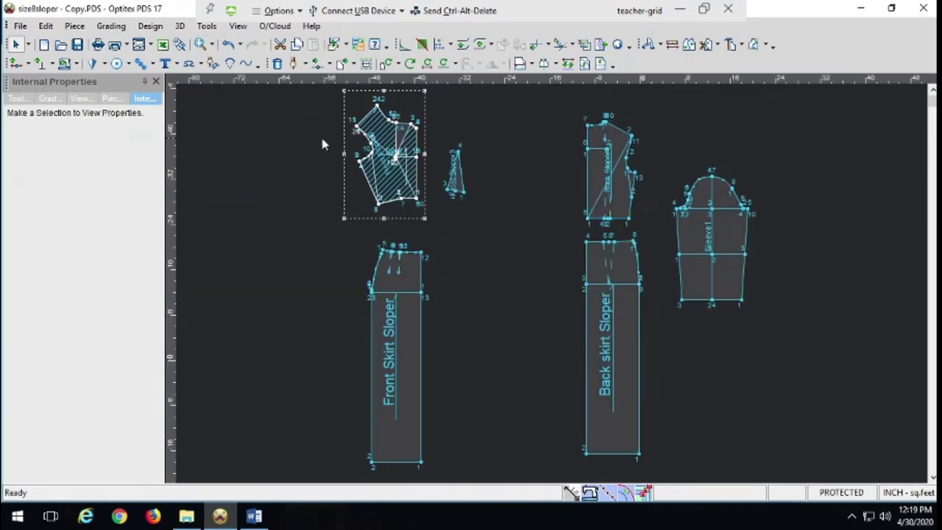
pyautogui.moveTo(388, 193); pyautogui.dragTo(297, 197)
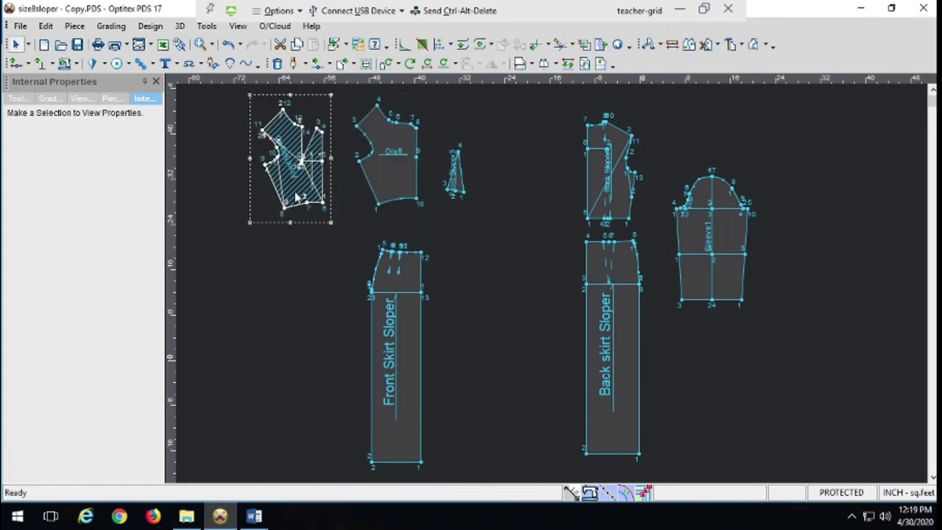
# Remove the protection from the Front Sloper5 piece.
pyautogui.click(211, 45)
pyautogui.click(220, 68)
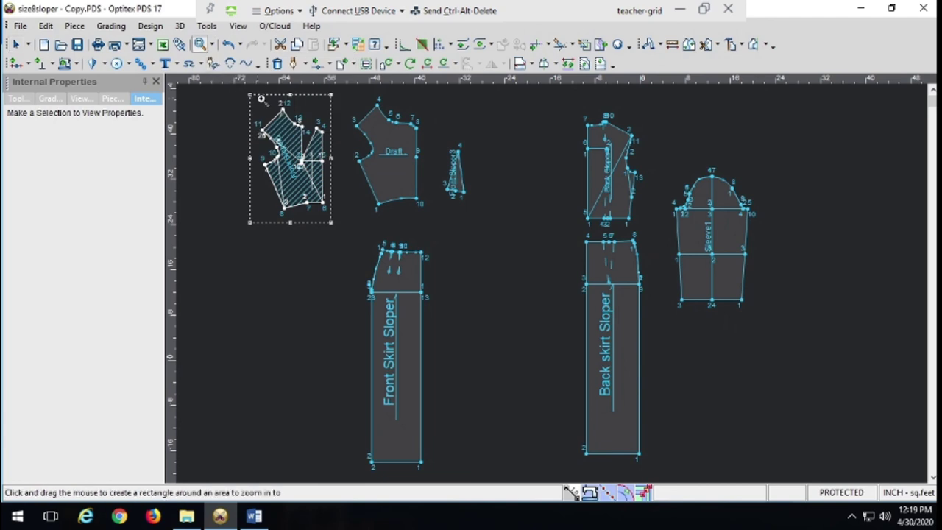
pyautogui.moveTo(298, 112); pyautogui.dragTo(336, 148)
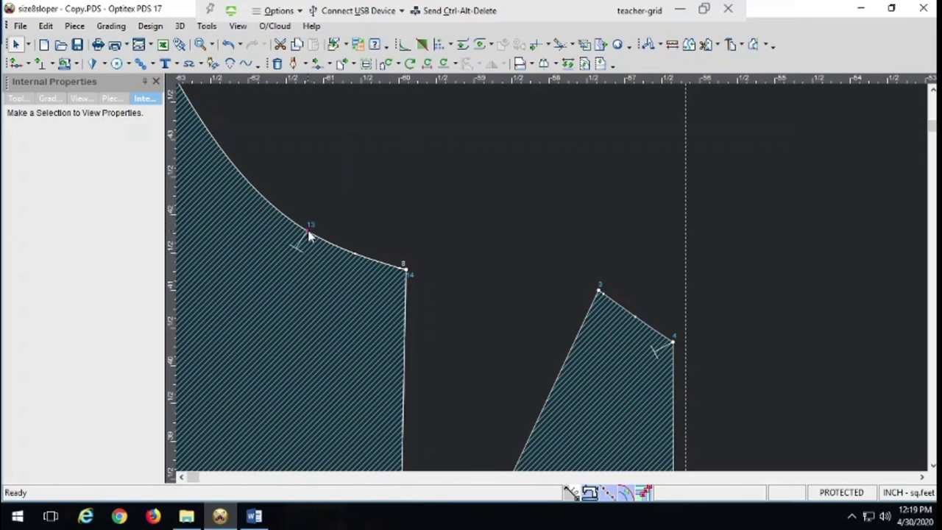
pyautogui.click(312, 276)
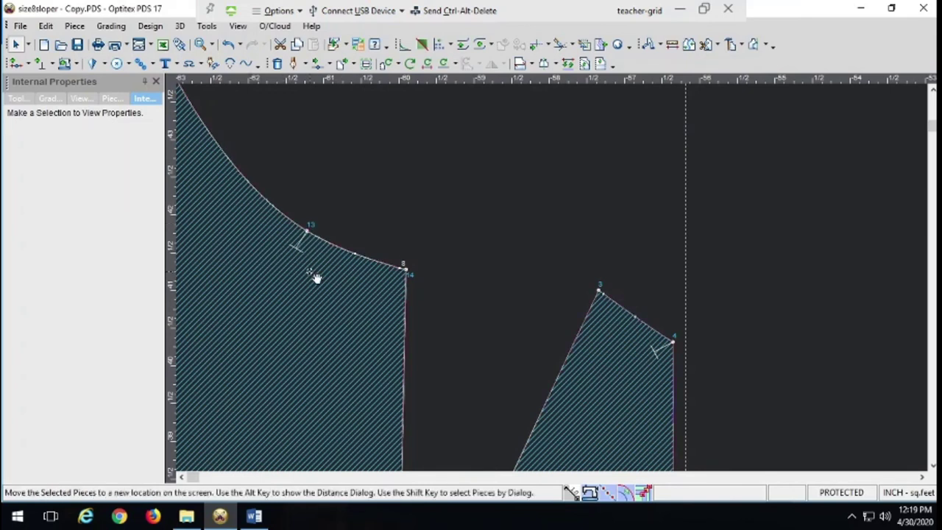
pyautogui.click(114, 98)
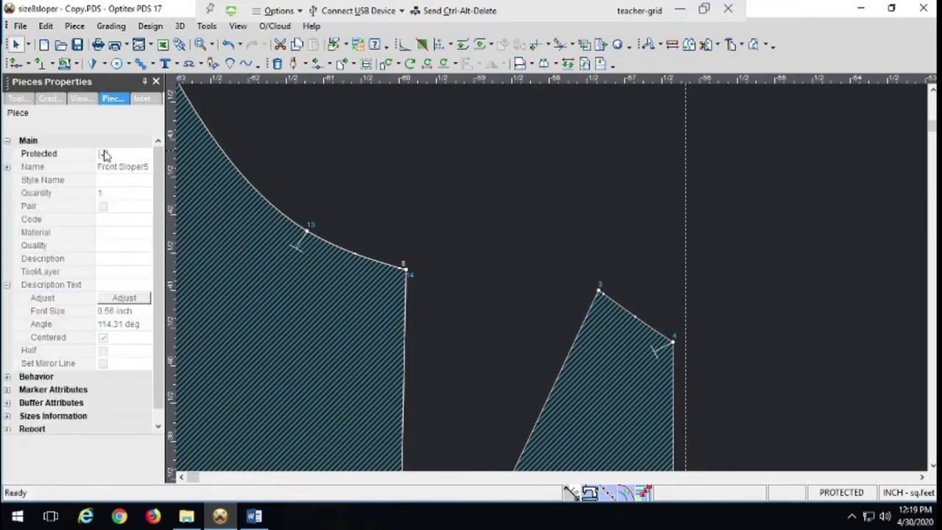
pyautogui.click(103, 154)
# Measure the front sloper's neckline segment from notched point 13 to the dart opening at point 14.
pyautogui.click(309, 234)
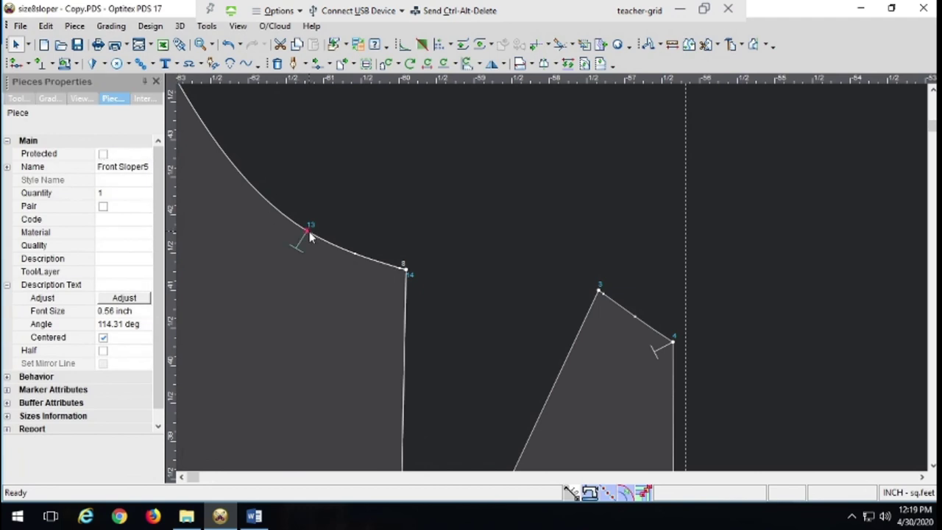
pyautogui.click(406, 270)
pyautogui.click(404, 269)
pyautogui.click(150, 25)
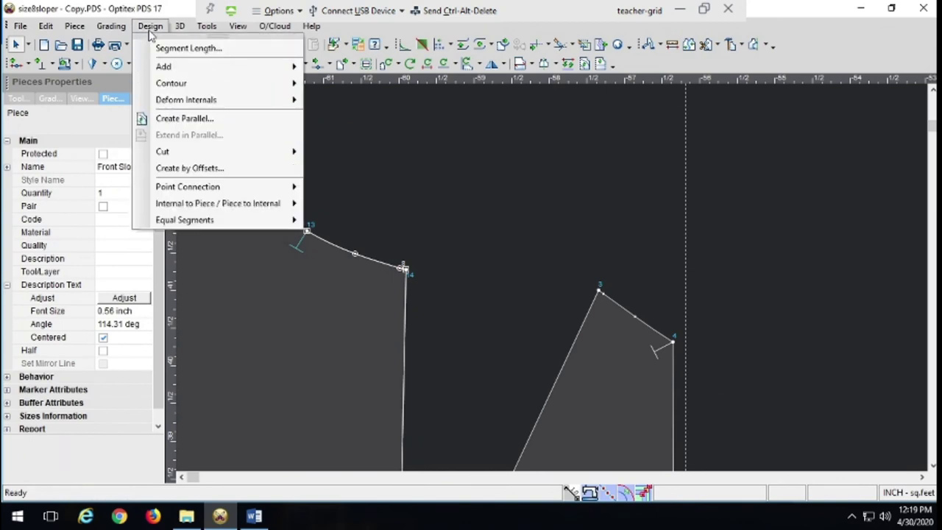
pyautogui.click(157, 47)
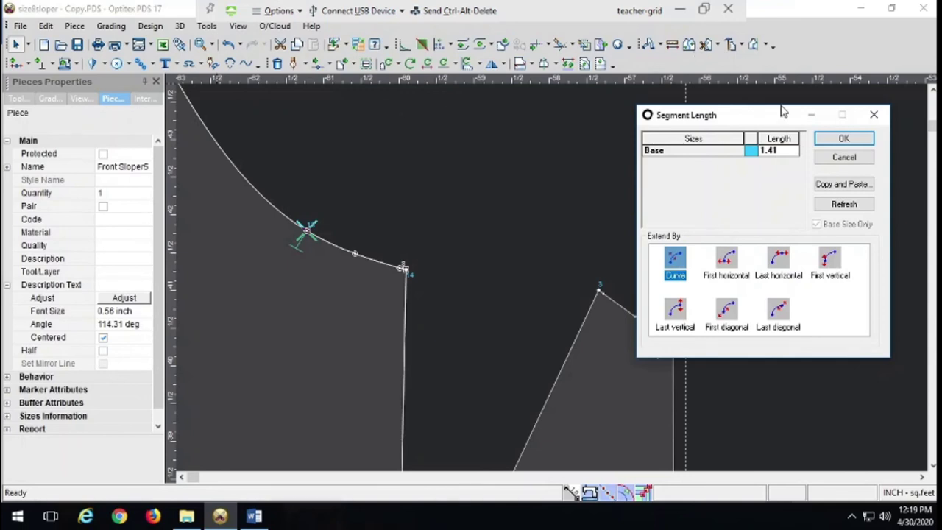
pyautogui.click(829, 141)
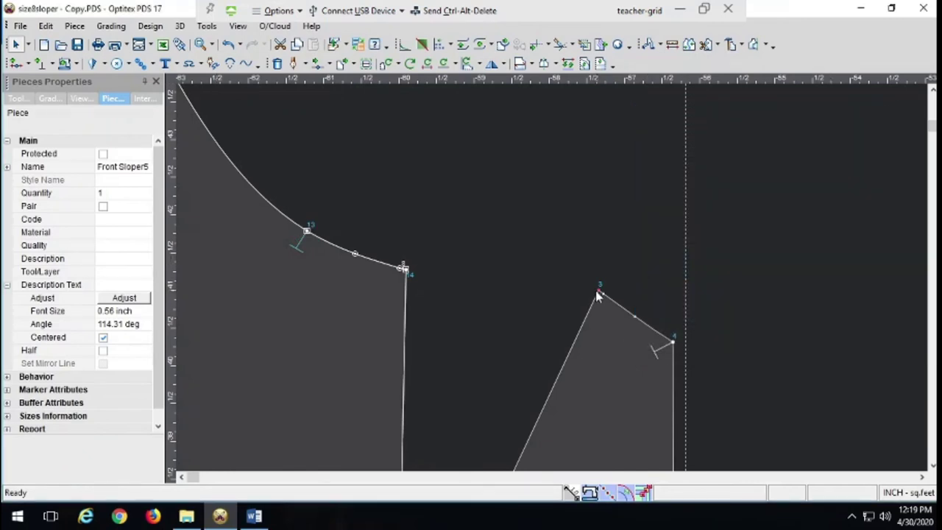
# Measure the front sloper's neckline segment from dart point 3 to center-front point 4.
pyautogui.click(674, 350)
pyautogui.click(149, 27)
pyautogui.click(159, 46)
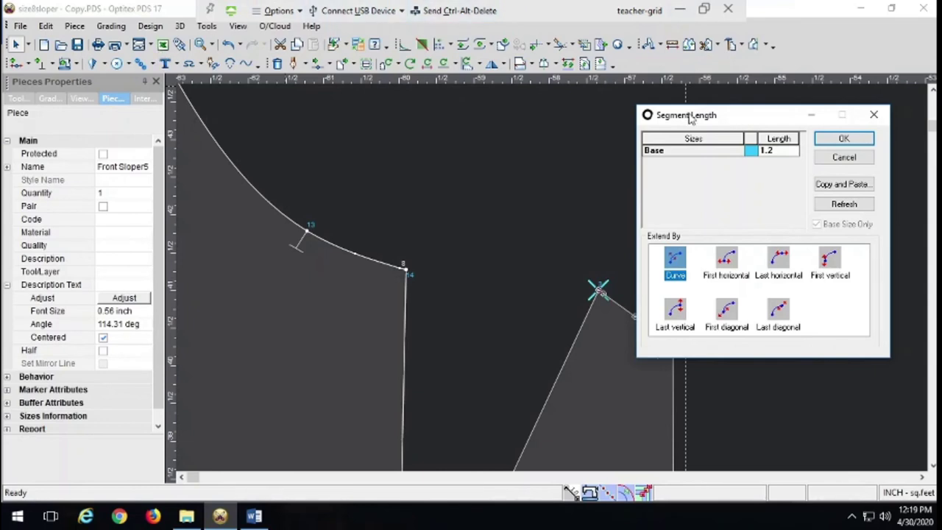
pyautogui.click(828, 138)
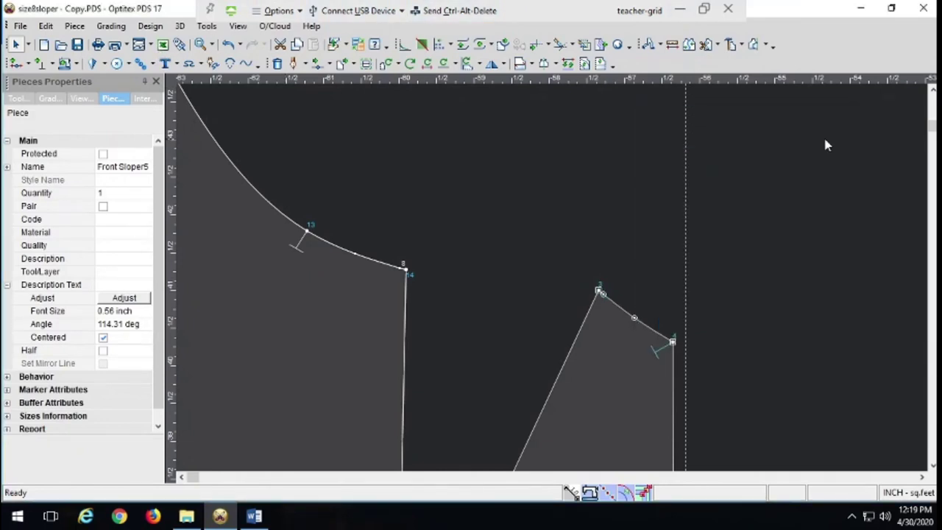
# Move the Draft piece closer to the front sloper.
pyautogui.click(211, 45)
pyautogui.click(214, 108)
pyautogui.click(199, 45)
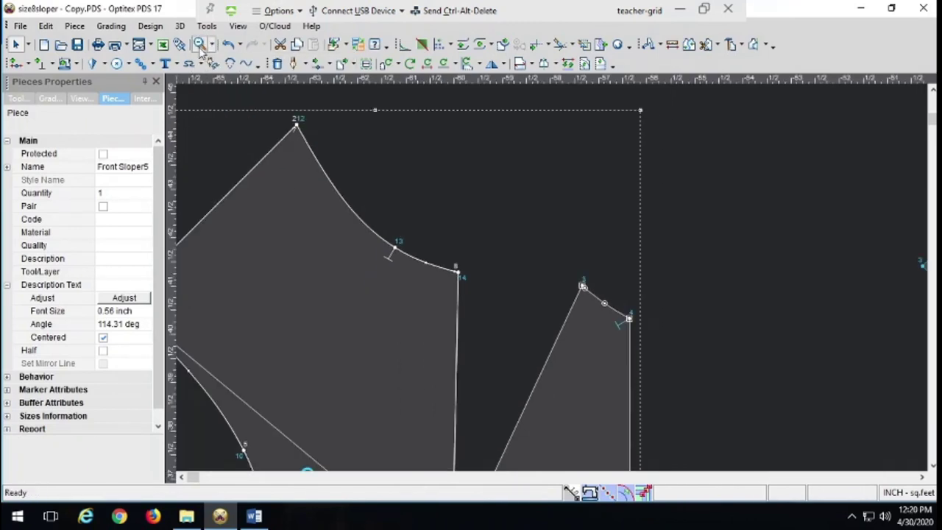
pyautogui.click(200, 44)
pyautogui.click(199, 45)
pyautogui.click(199, 44)
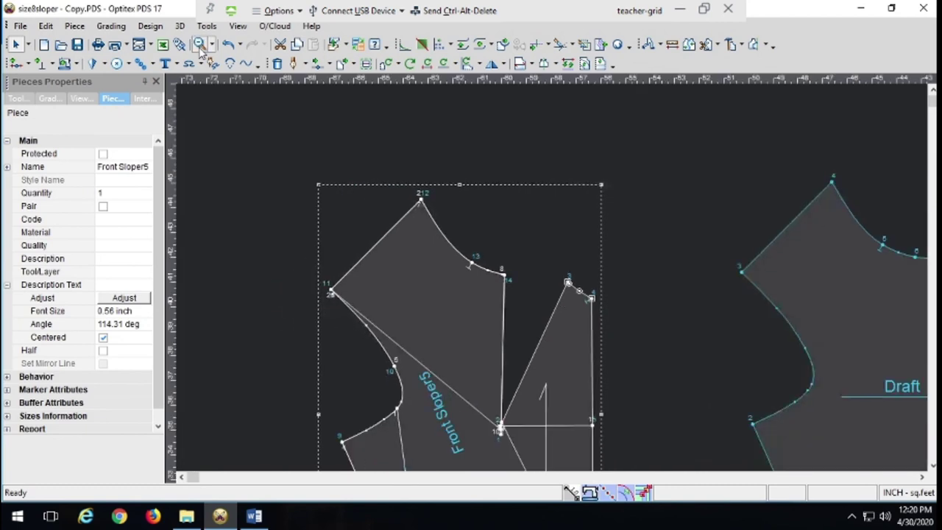
pyautogui.click(199, 45)
pyautogui.moveTo(824, 313); pyautogui.dragTo(754, 322)
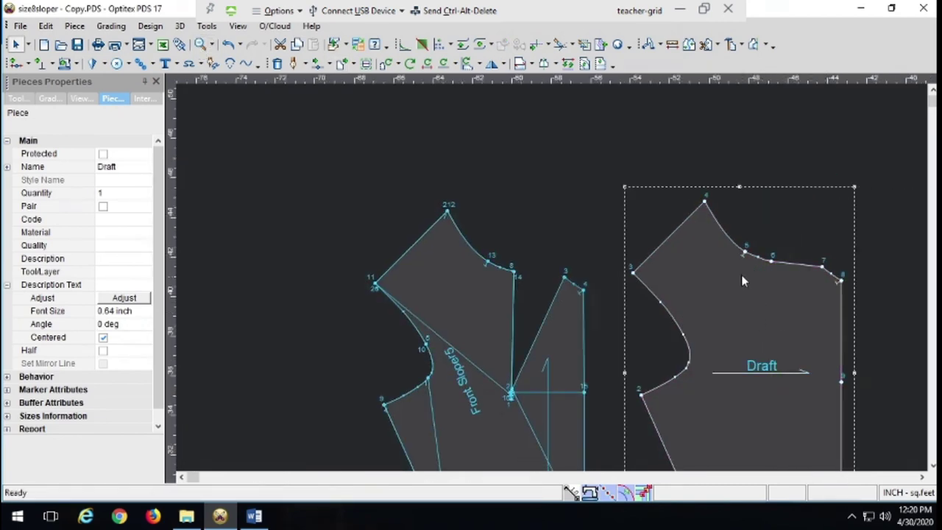
# Move neckline point 7 of the Draft piece slightly downward to flatten the corner of the neckline.
pyautogui.click(213, 45)
pyautogui.click(221, 65)
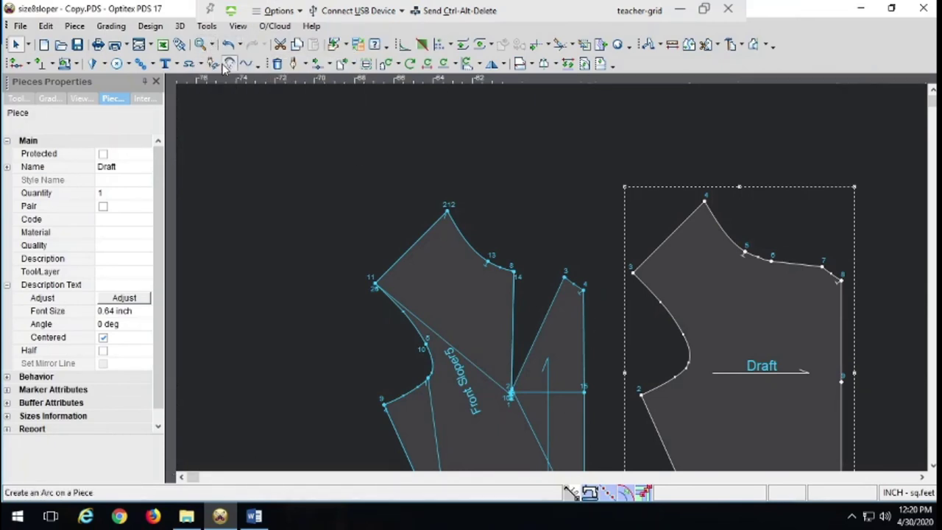
pyautogui.moveTo(728, 217); pyautogui.dragTo(862, 332)
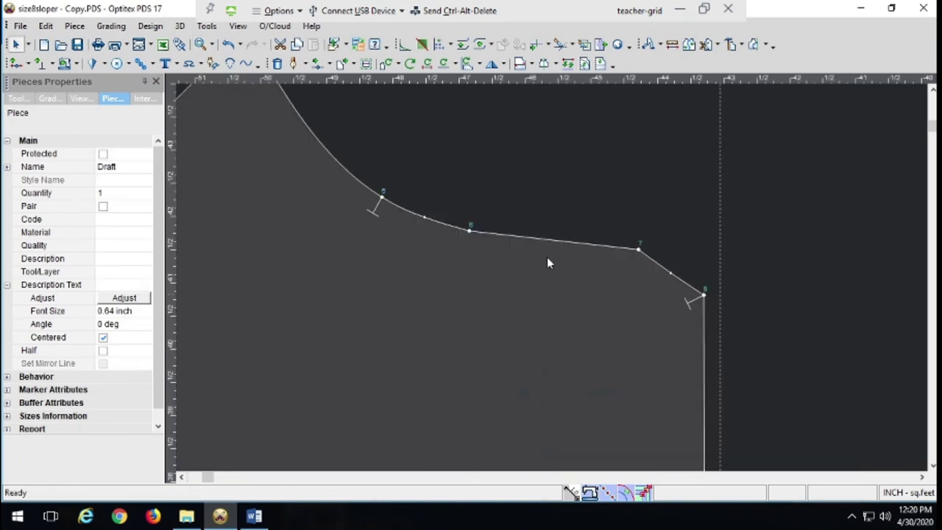
pyautogui.click(381, 196)
pyautogui.press('m')
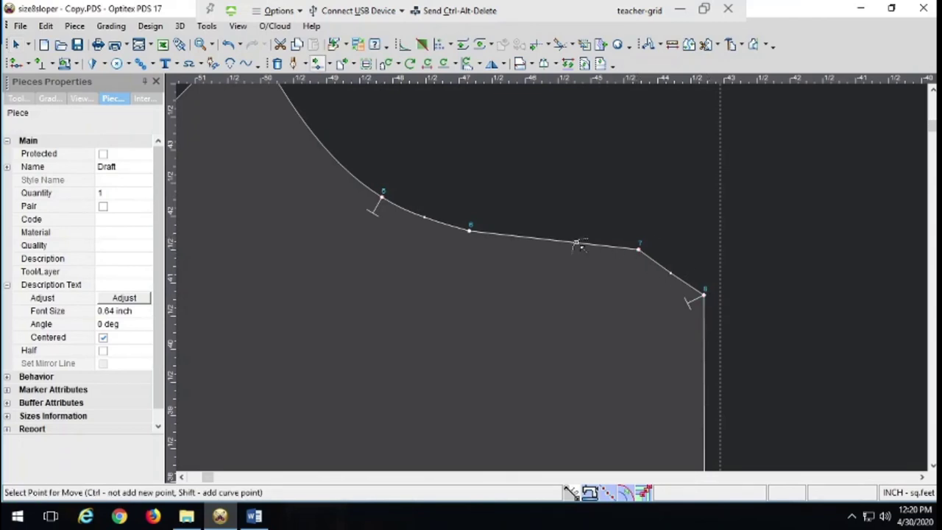
pyautogui.click(638, 250)
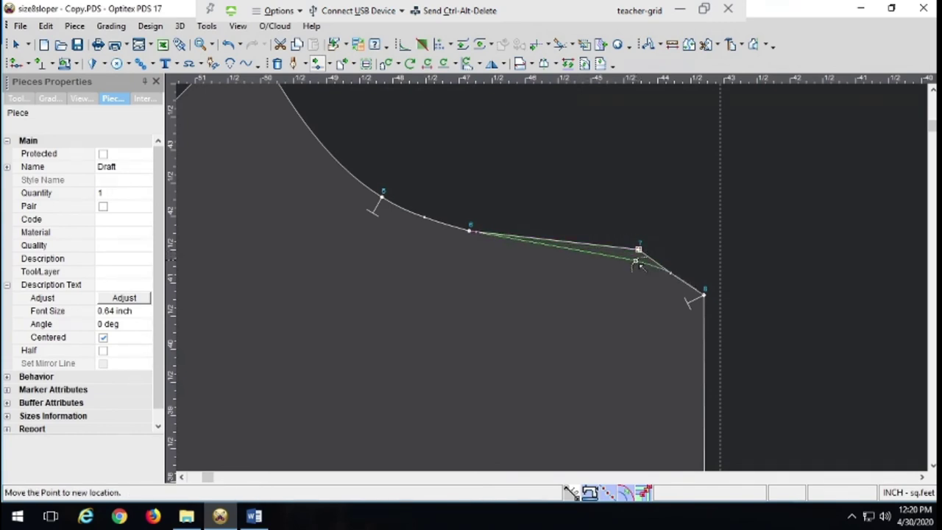
pyautogui.click(635, 261)
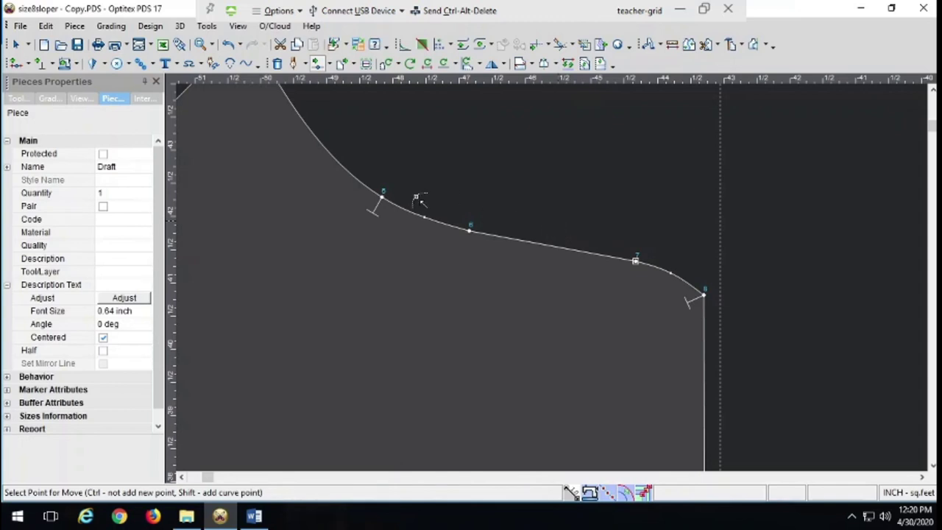
# Measure the Draft piece's neckline segment between notched points 5 and 8.
pyautogui.click(16, 45)
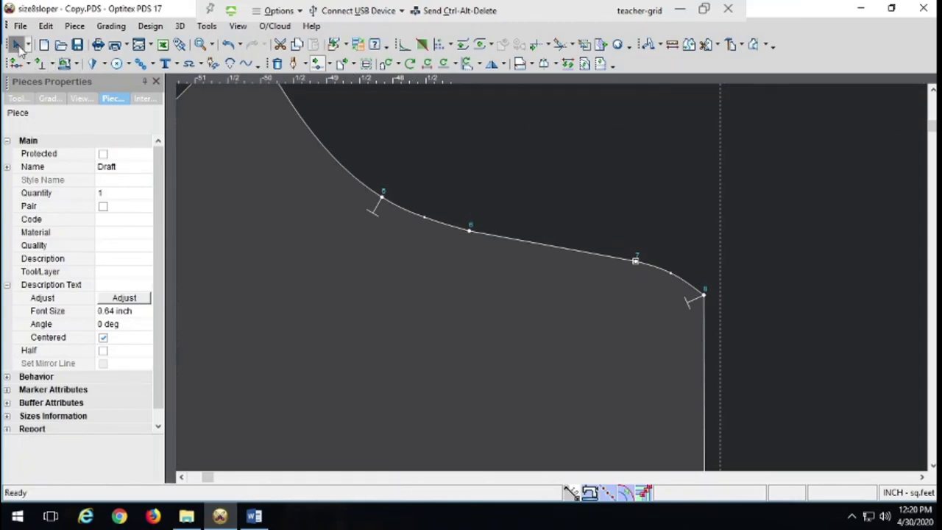
pyautogui.click(382, 199)
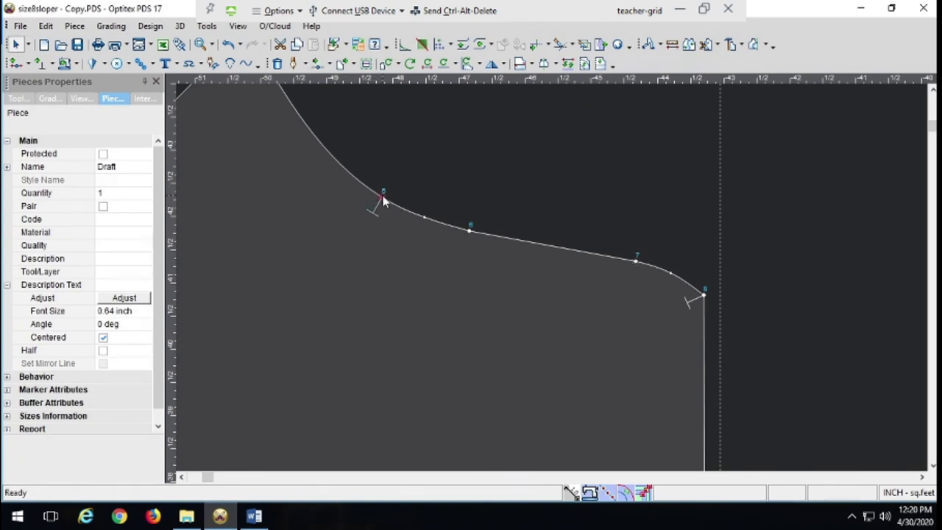
pyautogui.keyDown('shift'); pyautogui.click(704, 297); pyautogui.keyUp('shift')
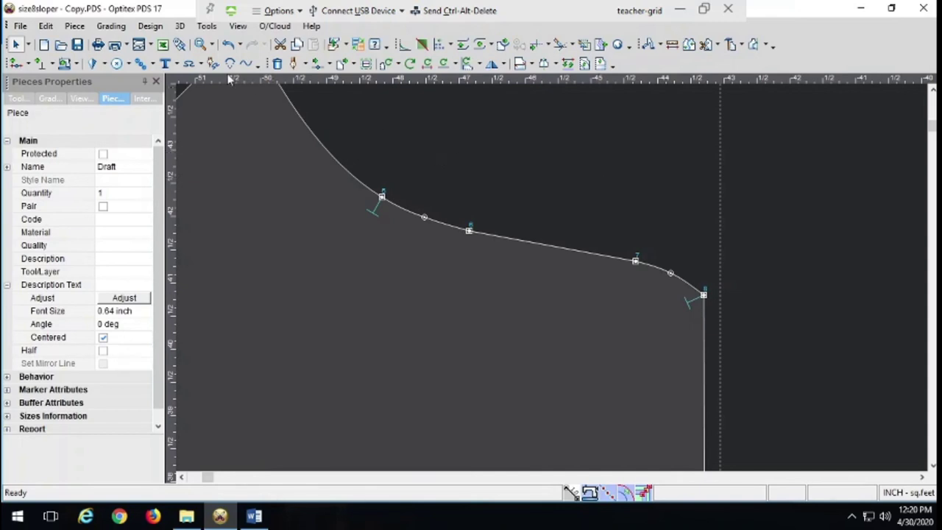
pyautogui.click(150, 26)
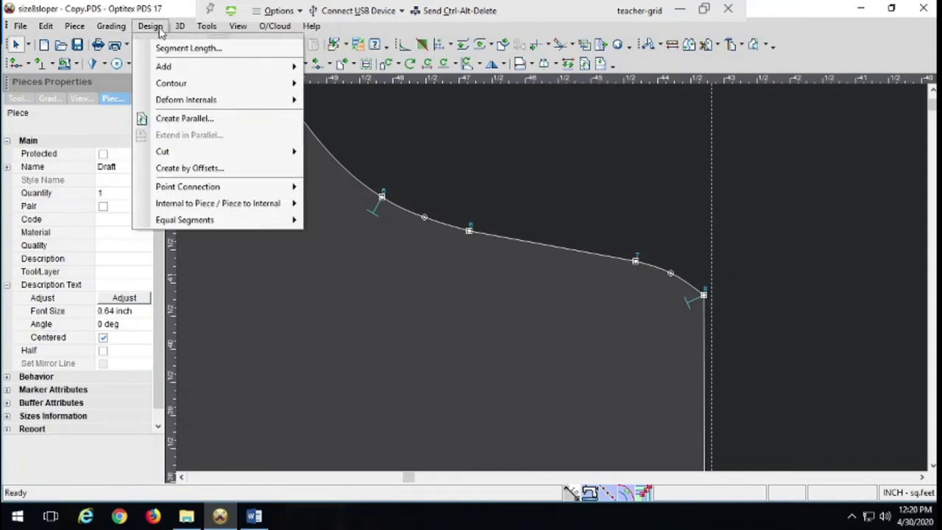
pyautogui.click(167, 50)
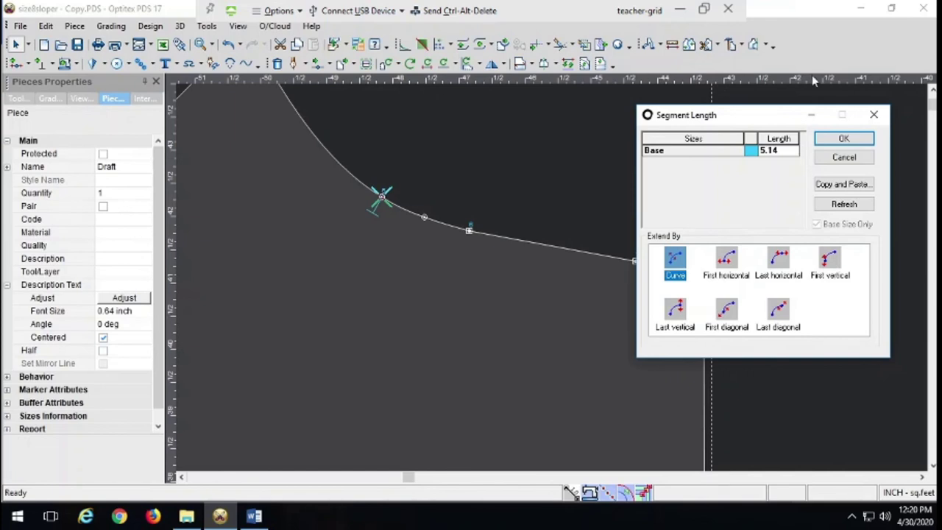
pyautogui.click(831, 140)
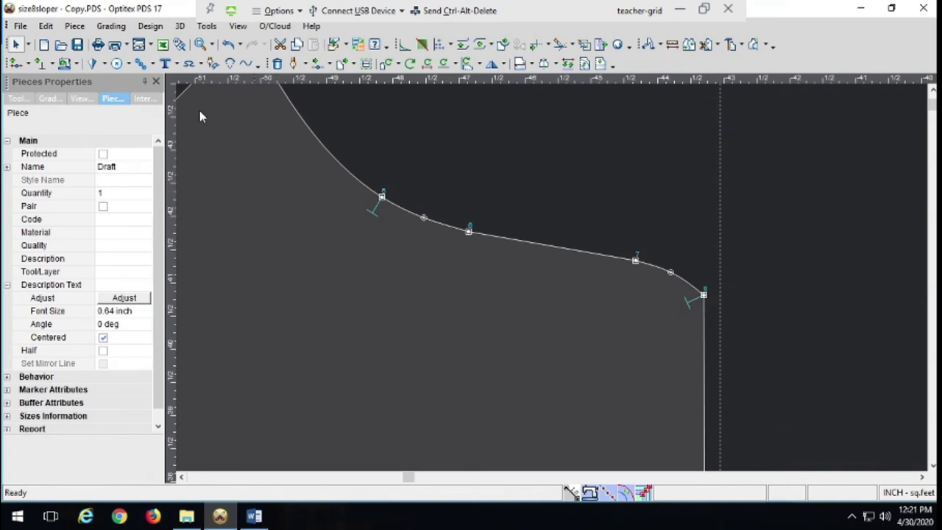
# Add the two-line text "Shiring between notches." and "Final length 2.61"" inside the Draft piece below the neckline.
pyautogui.click(165, 63)
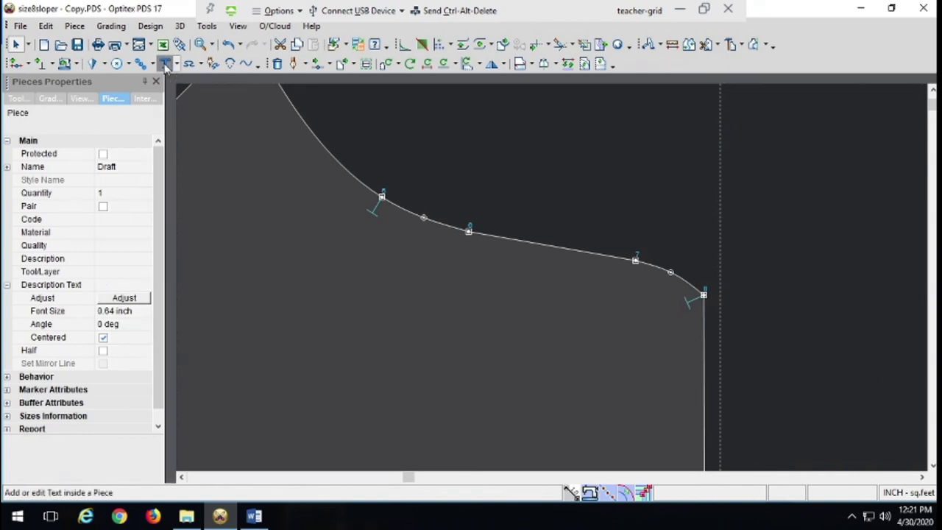
pyautogui.click(435, 261)
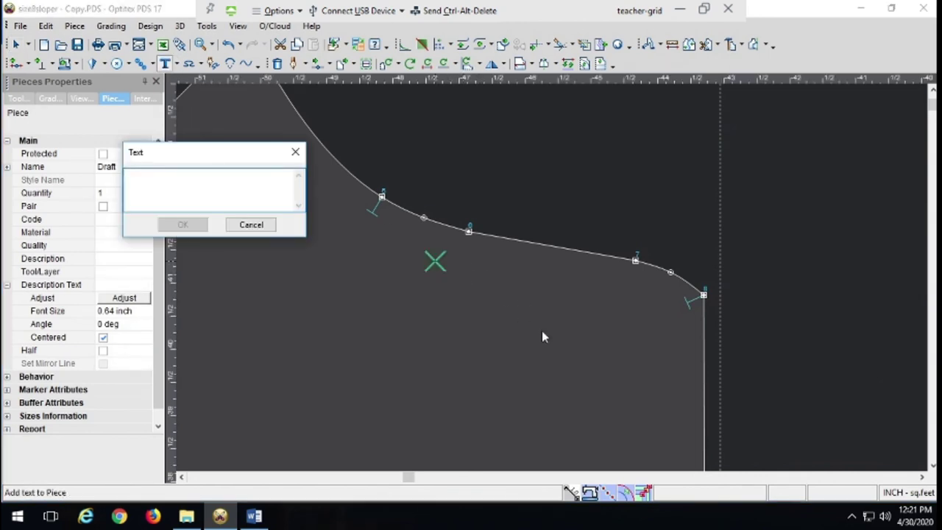
pyautogui.write('Shirt')
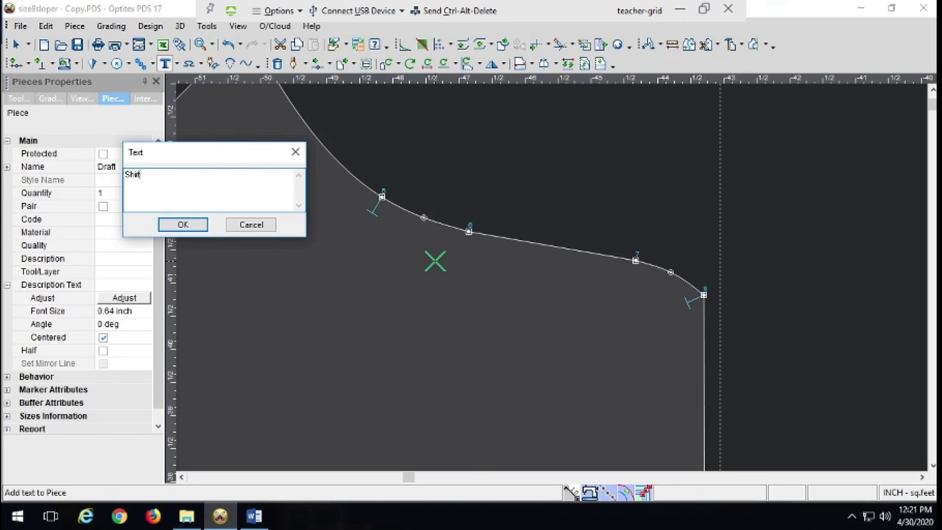
pyautogui.write('ring')
pyautogui.write(' between no')
pyautogui.write('tche')
pyautogui.write('Fina')
pyautogui.write('l length 2.01"')
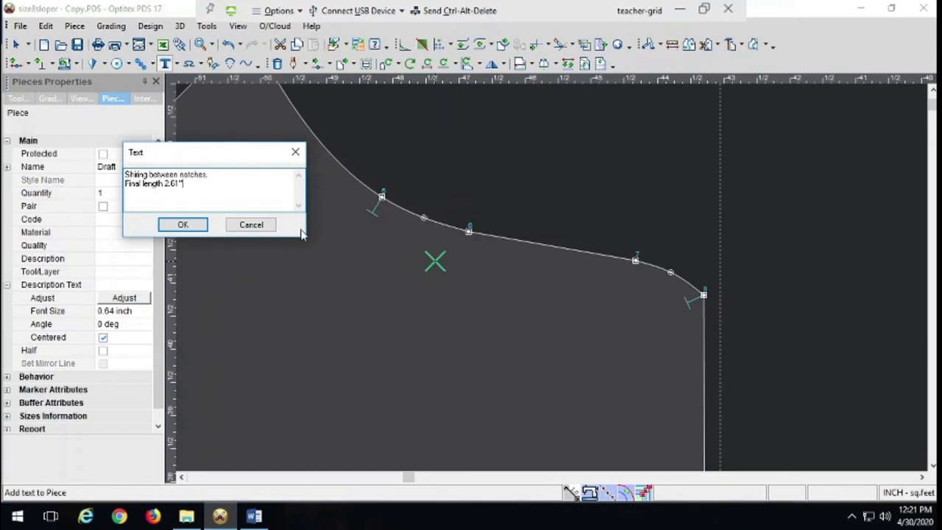
pyautogui.click(183, 225)
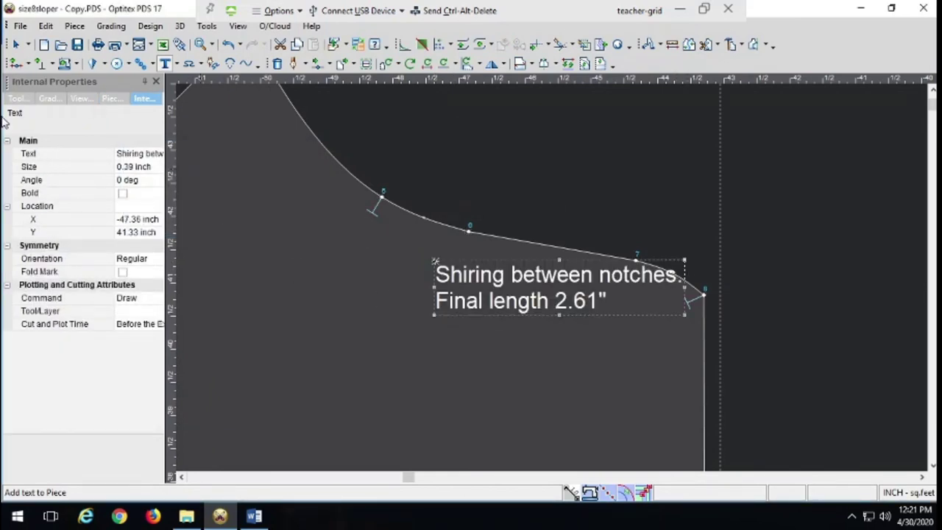
# Shrink the shirring note to a text size of about 0.33 inch.
pyautogui.click(18, 44)
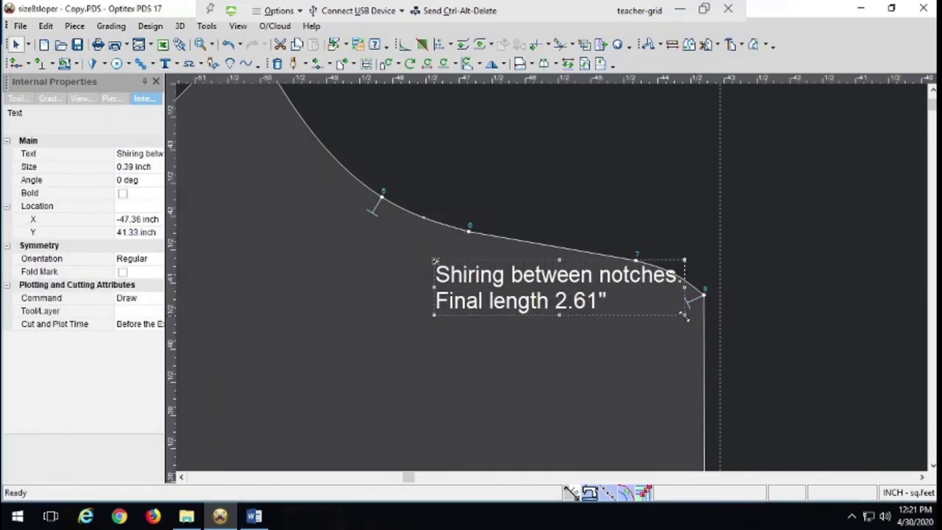
pyautogui.hotkey('ctrl', 'shift', 's')
pyautogui.click(442, 325)
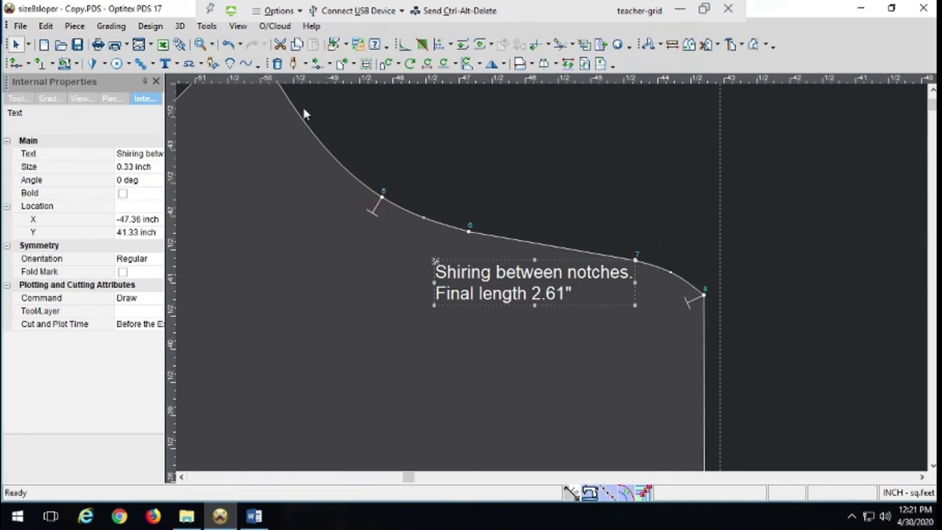
# Examine the whole Draft piece from the neckline down to its waist edge.
pyautogui.click(211, 44)
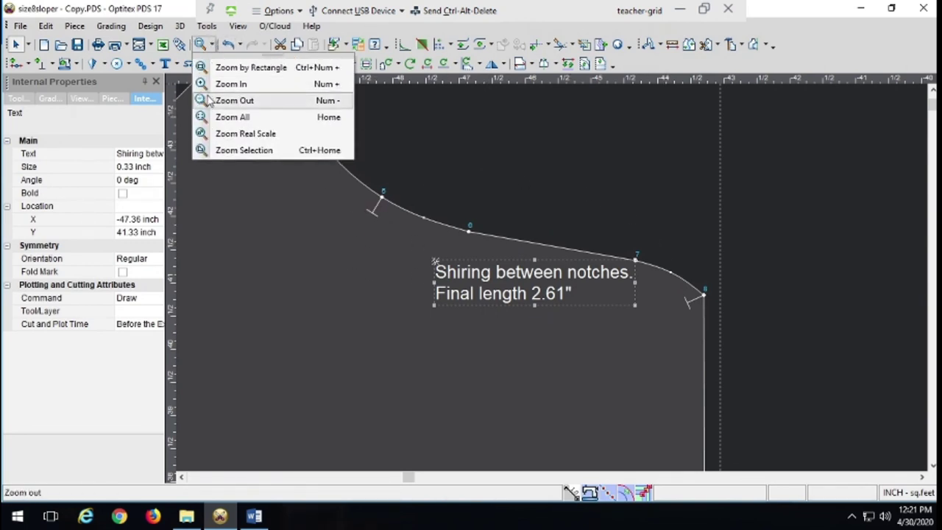
pyautogui.click(221, 100)
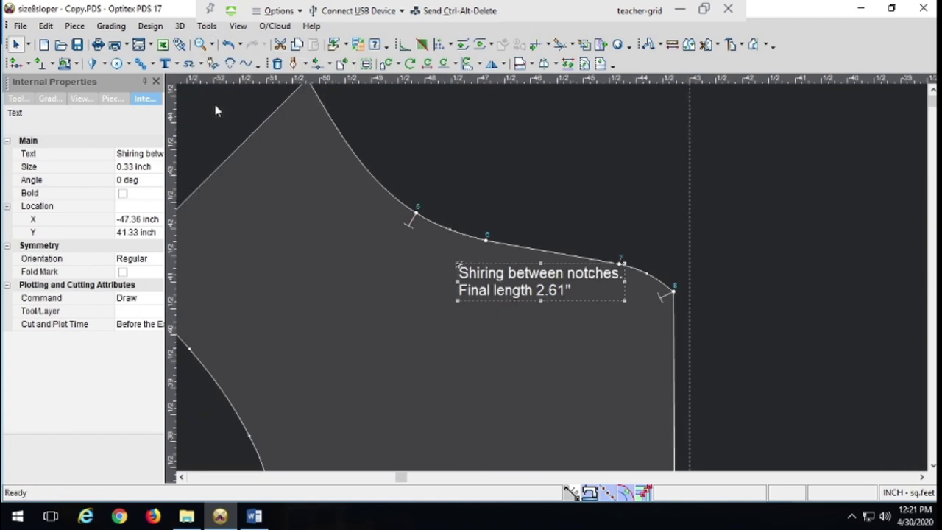
pyautogui.click(199, 45)
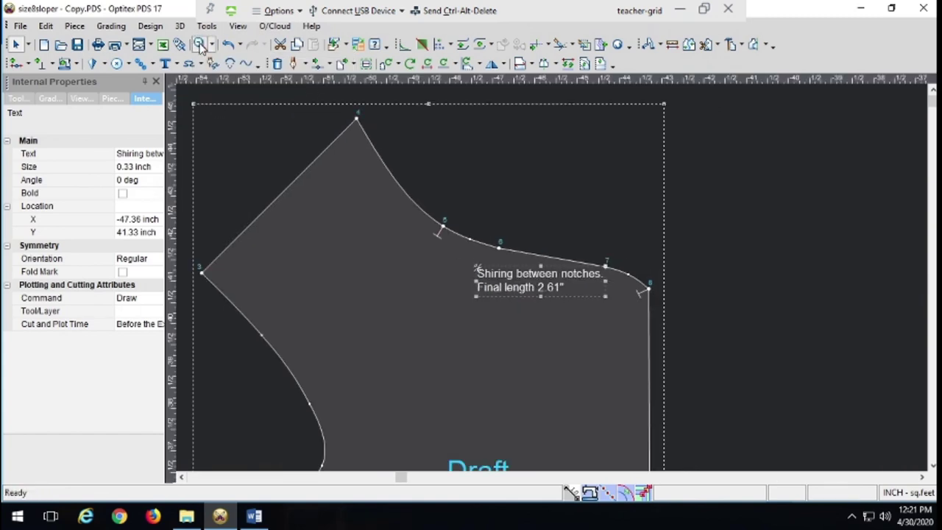
pyautogui.click(200, 45)
pyautogui.click(200, 45)
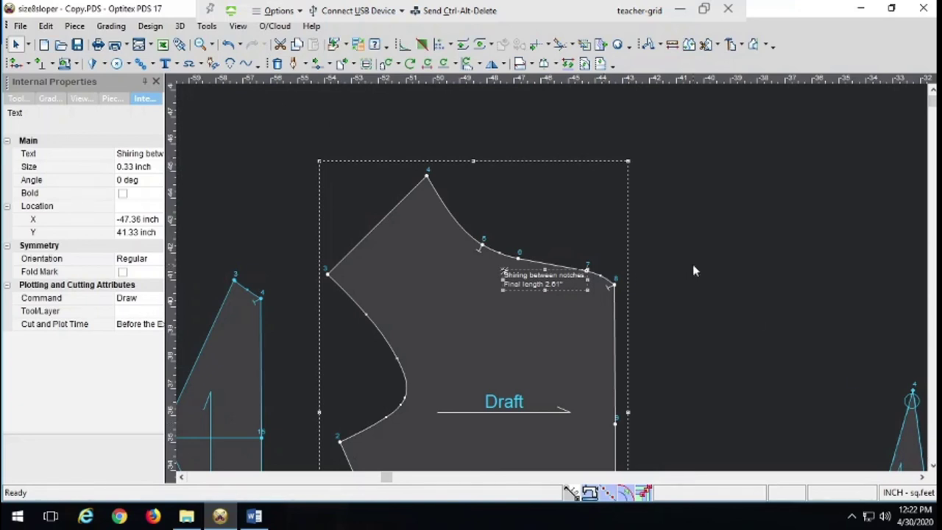
pyautogui.click(932, 466)
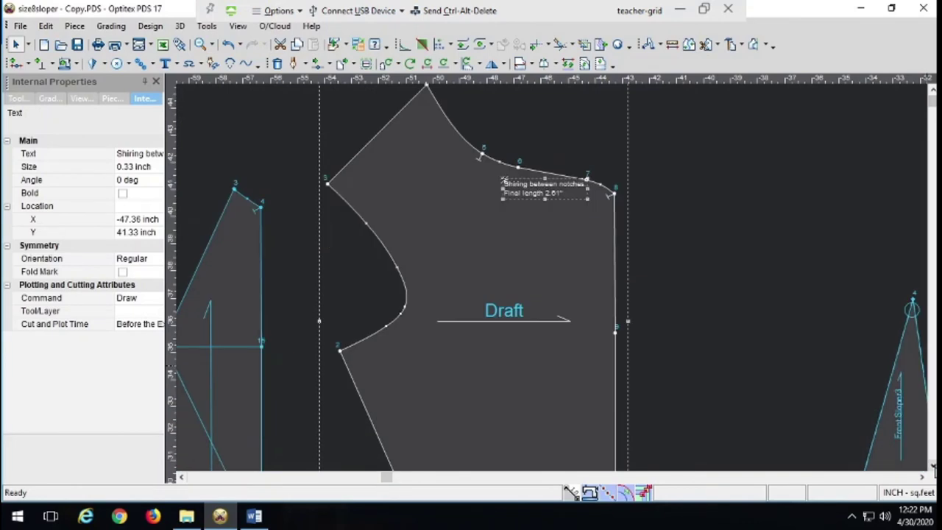
pyautogui.click(932, 467)
pyautogui.click(932, 466)
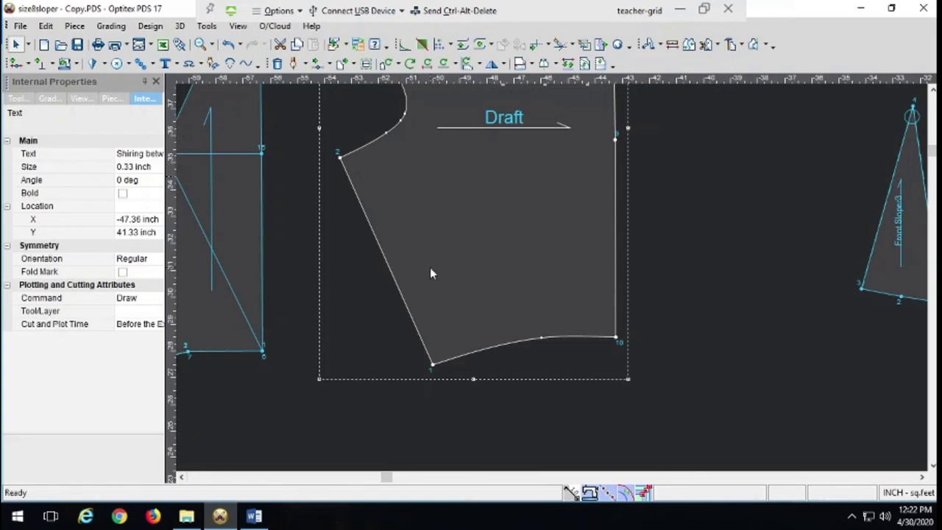
# Switch to Word and examine the T-shirt reference photo down to its hem.
pyautogui.click(254, 517)
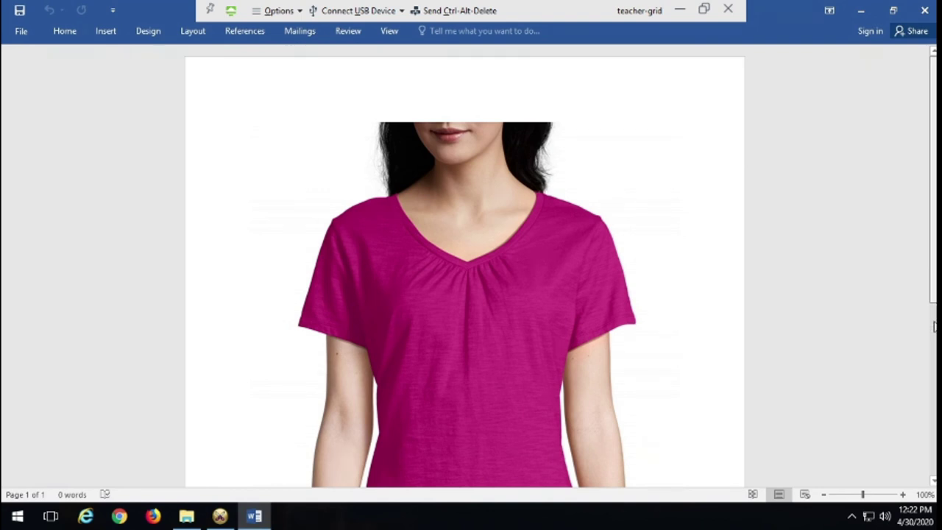
pyautogui.scroll(-3, 934, 313)
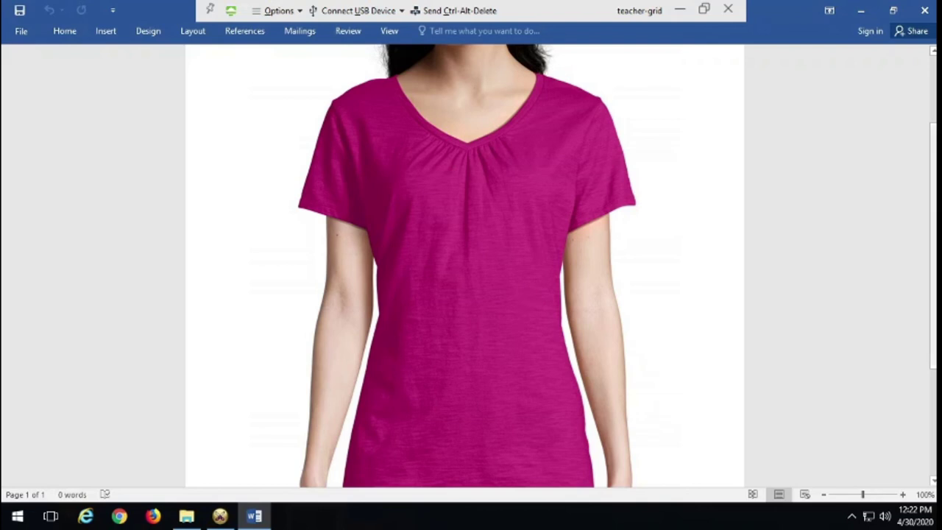
pyautogui.scroll(-1, 932, 347)
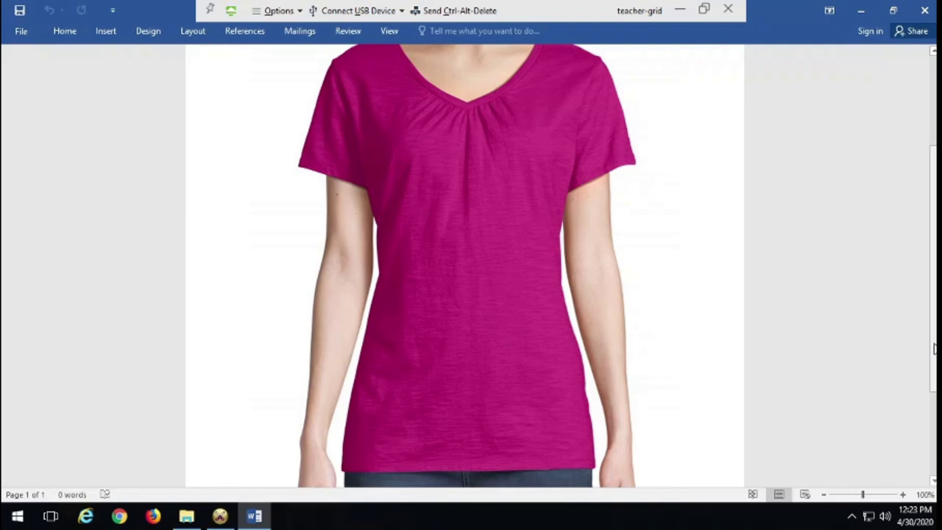
# Switch back to Optitex PDS and move the two-dart skirt piece up so its waist meets the Draft piece's lower edge.
pyautogui.click(220, 518)
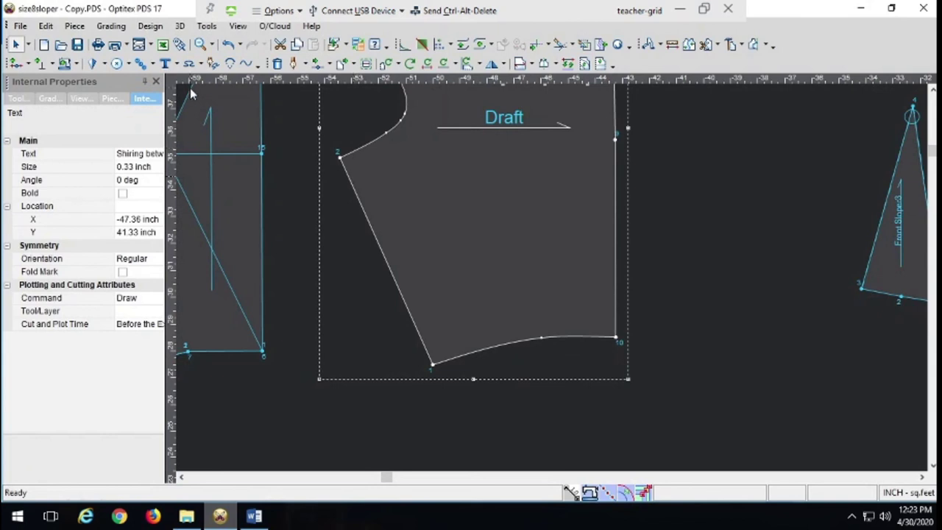
pyautogui.click(211, 44)
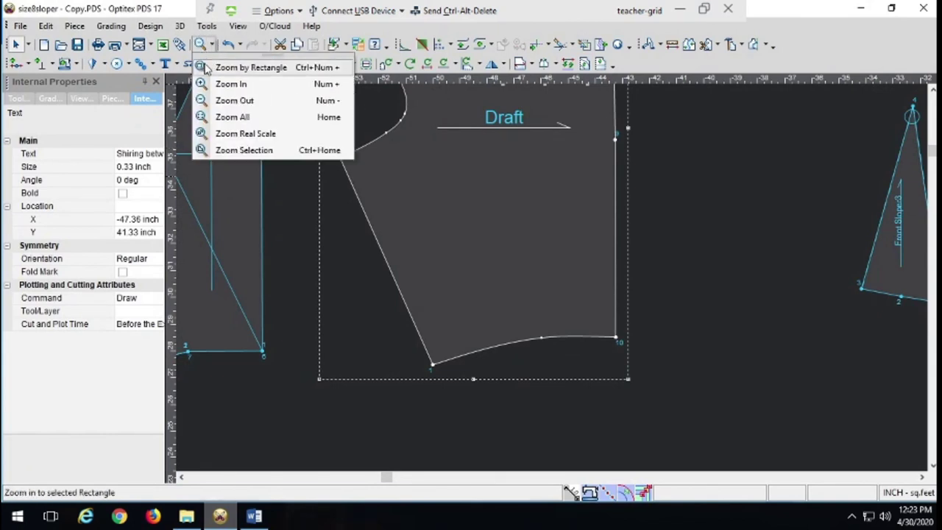
pyautogui.click(207, 68)
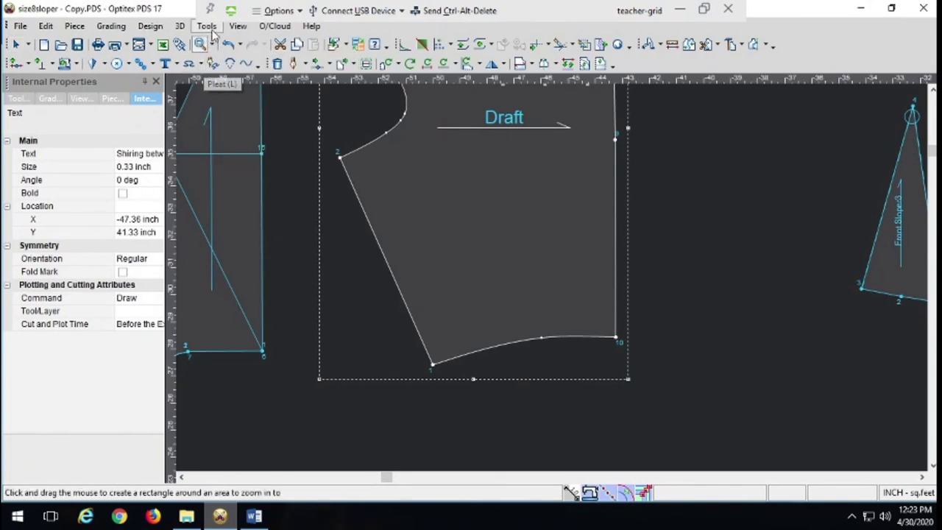
pyautogui.click(211, 45)
pyautogui.press('Escape')
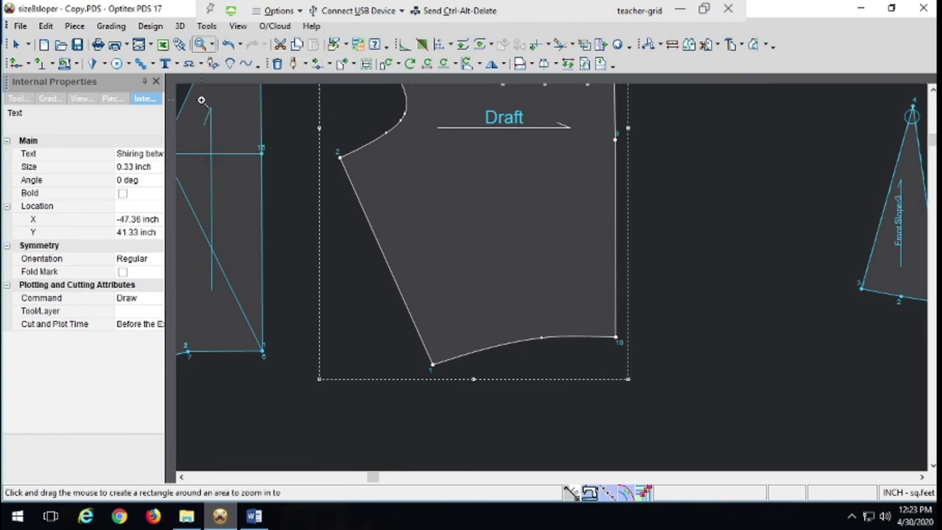
pyautogui.click(199, 45)
pyautogui.click(200, 46)
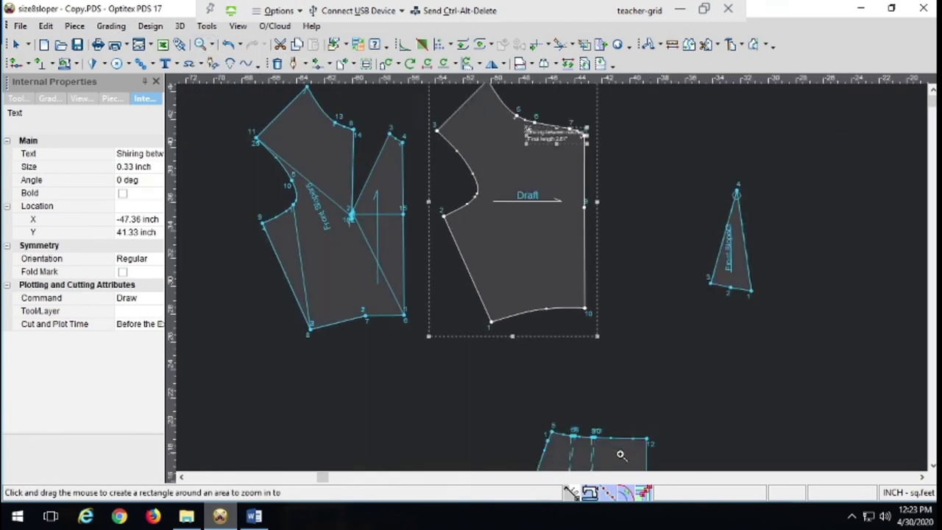
pyautogui.click(16, 44)
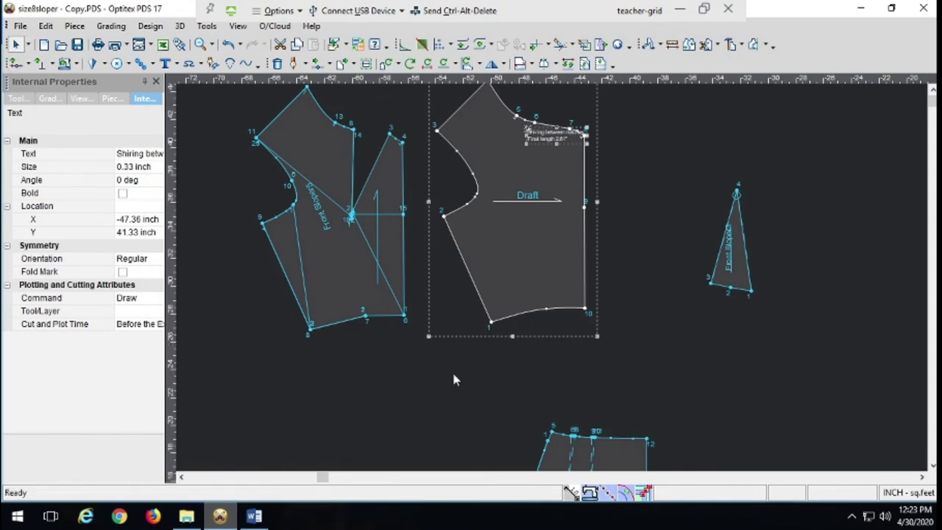
pyautogui.moveTo(616, 454)
pyautogui.mouseDown()
pyautogui.moveTo(571, 393)
pyautogui.moveTo(557, 351)
pyautogui.mouseUp()
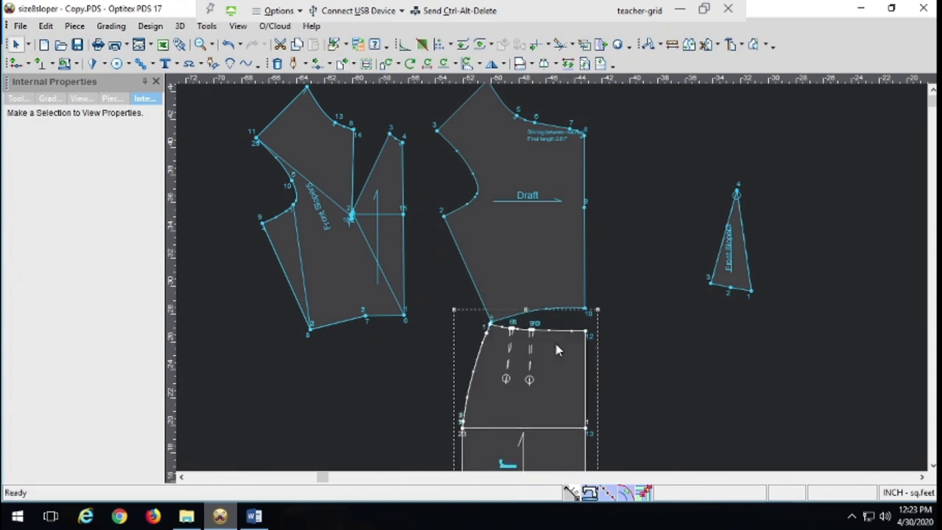
# Close the skirt piece's waist dart nearest the center front.
pyautogui.click(529, 380)
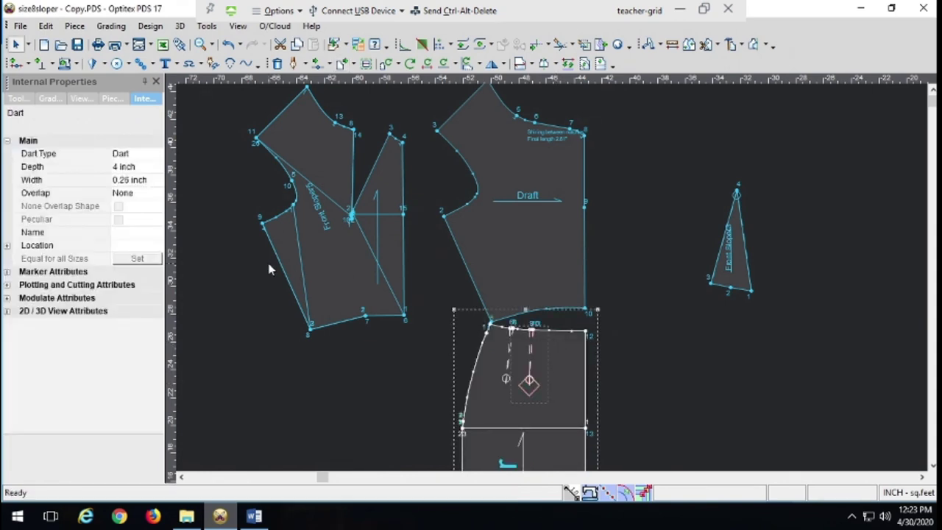
pyautogui.click(206, 26)
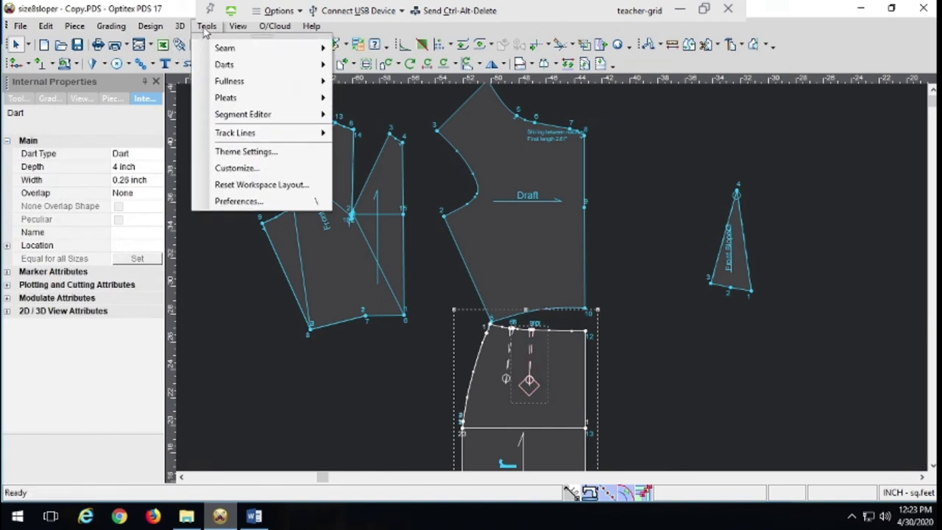
pyautogui.moveTo(221, 64)
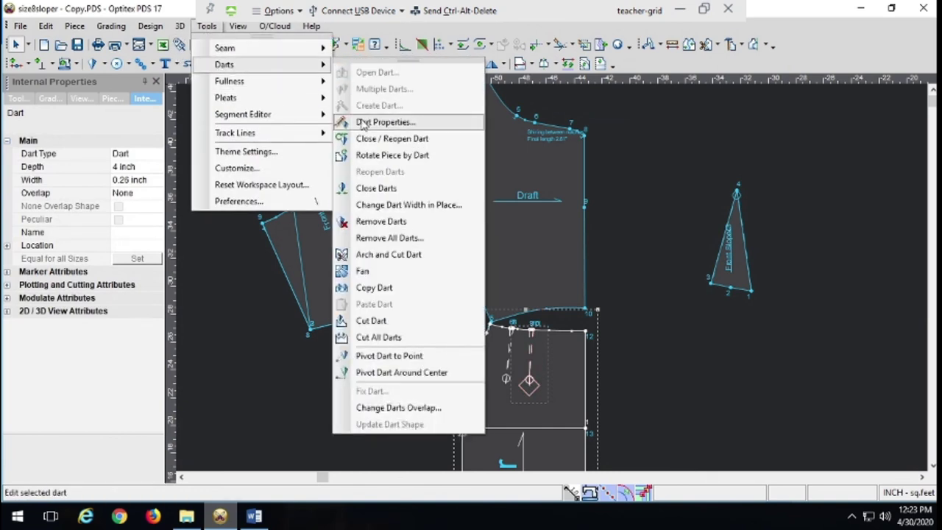
pyautogui.click(375, 189)
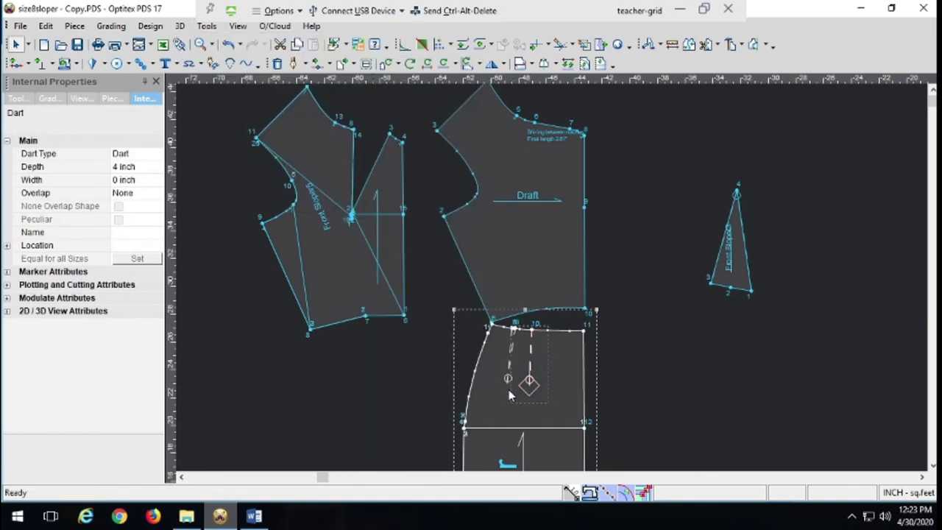
# Close the skirt piece's remaining waist dart, the one nearest the side seam.
pyautogui.hotkey('ctrl', 'z')
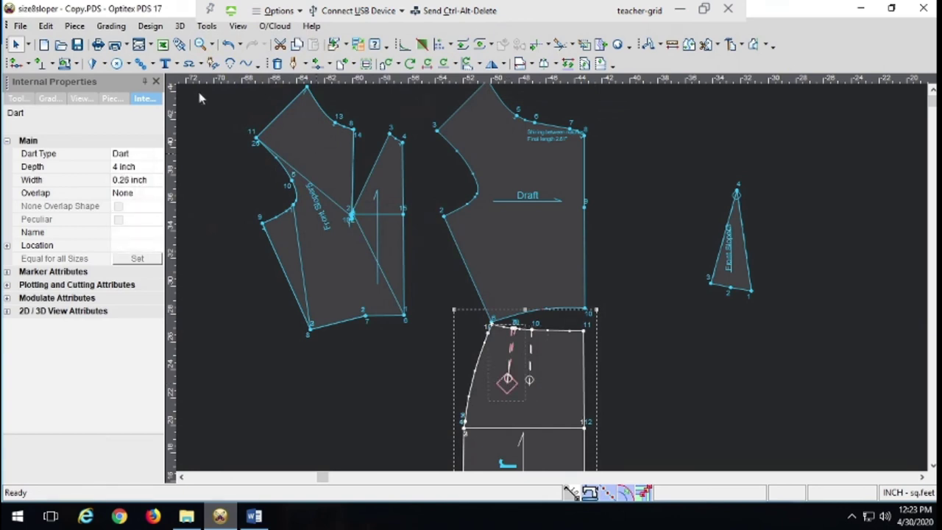
pyautogui.click(206, 26)
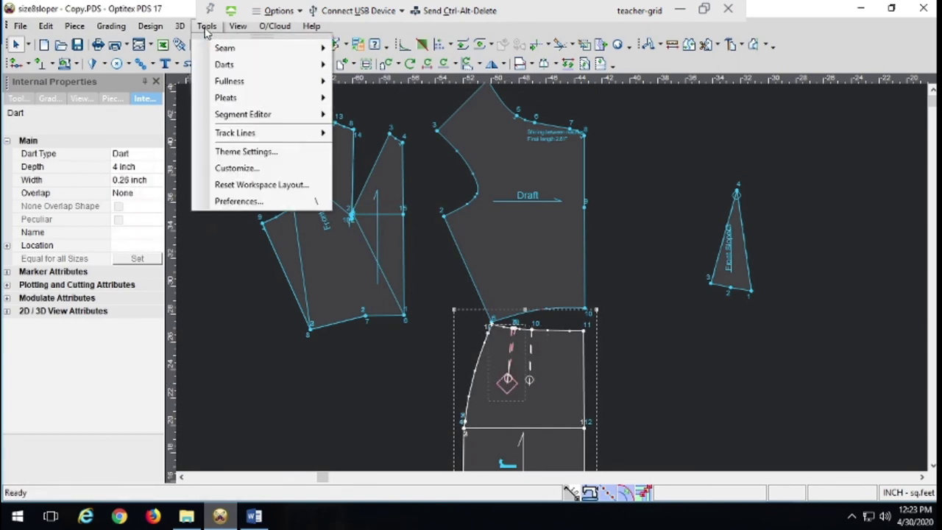
pyautogui.moveTo(220, 65)
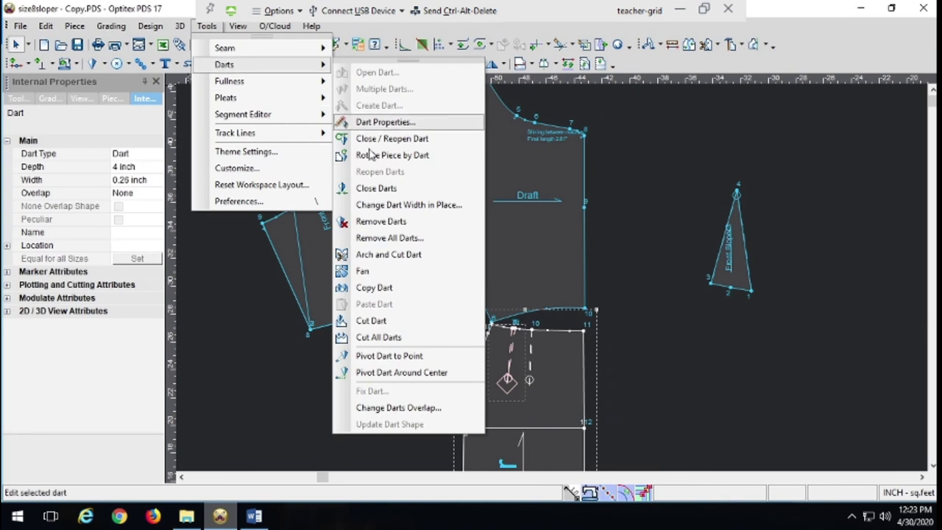
pyautogui.click(367, 189)
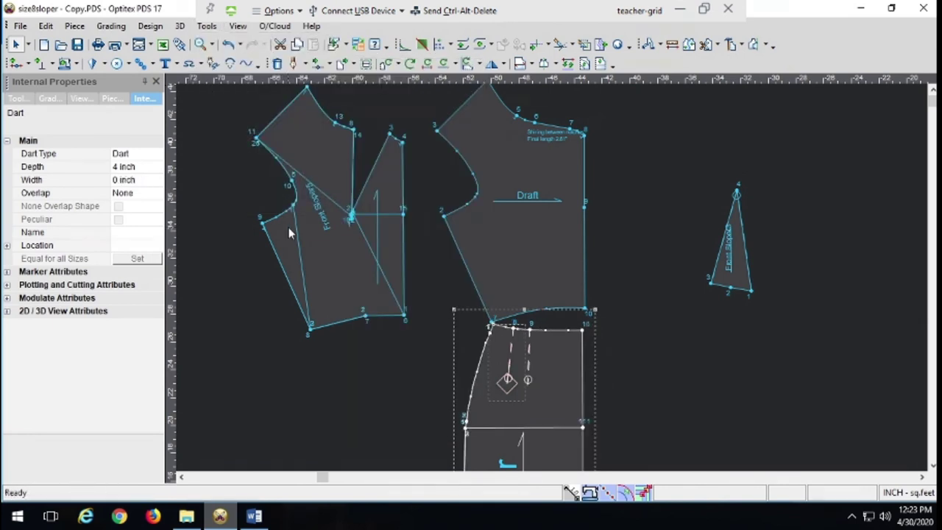
# Cut the skirt piece along its horizontal hip line with a seam width of 0 and move the lower part aside.
pyautogui.press('c')
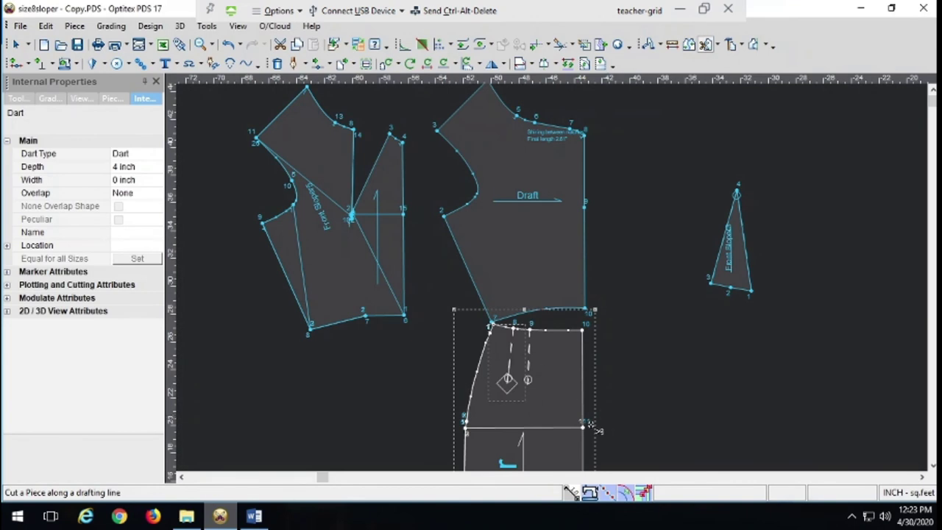
pyautogui.click(582, 427)
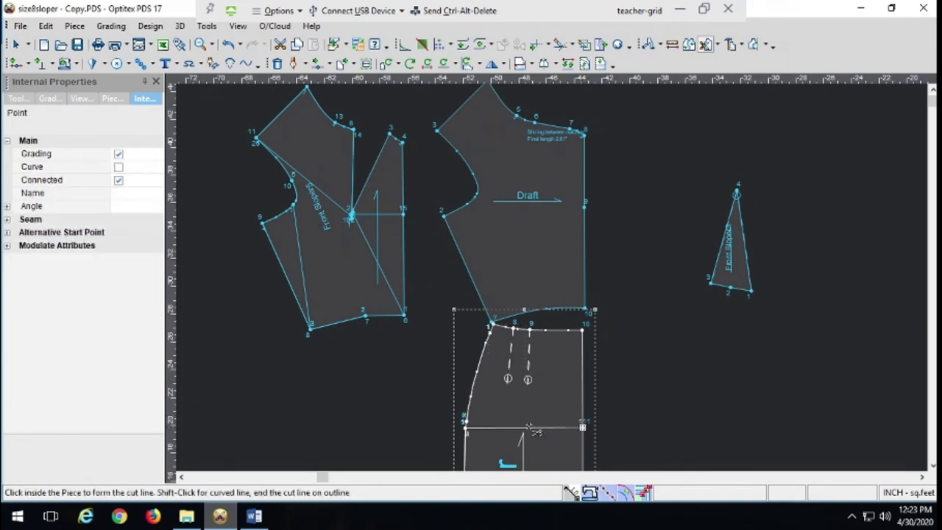
pyautogui.click(466, 428)
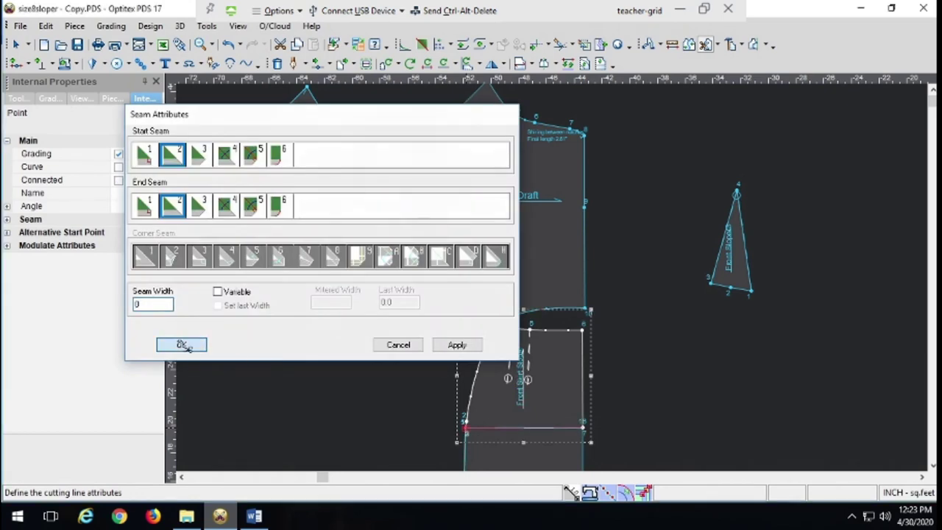
pyautogui.click(181, 346)
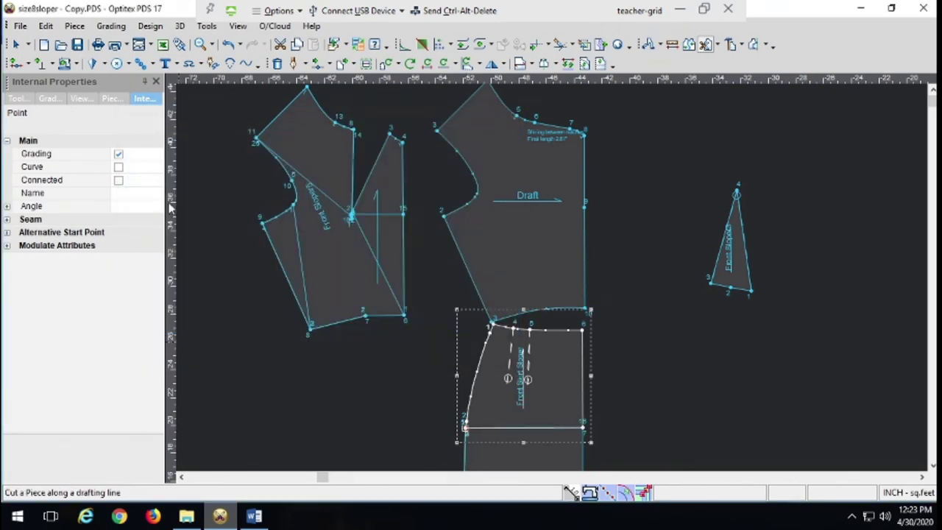
pyautogui.click(16, 47)
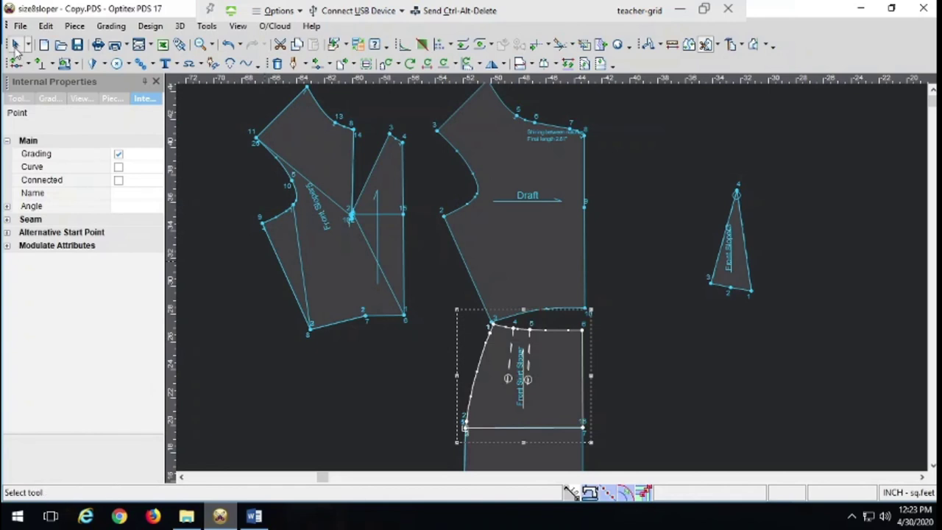
pyautogui.moveTo(550, 452); pyautogui.dragTo(288, 420)
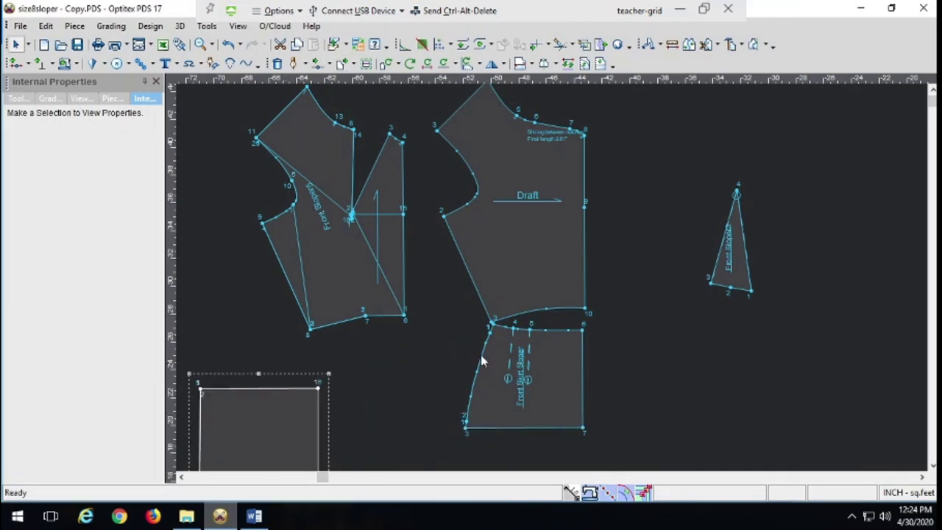
# Place a vertical guideline on the Draft piece's center front and align the upper skirt piece's center front with it.
pyautogui.moveTo(174, 240); pyautogui.dragTo(584, 245)
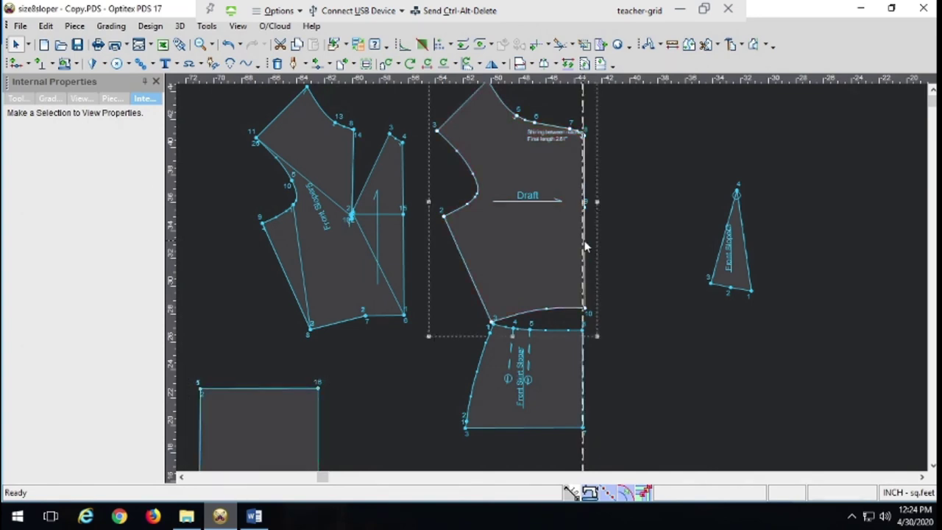
pyautogui.click(584, 248)
pyautogui.click(567, 357)
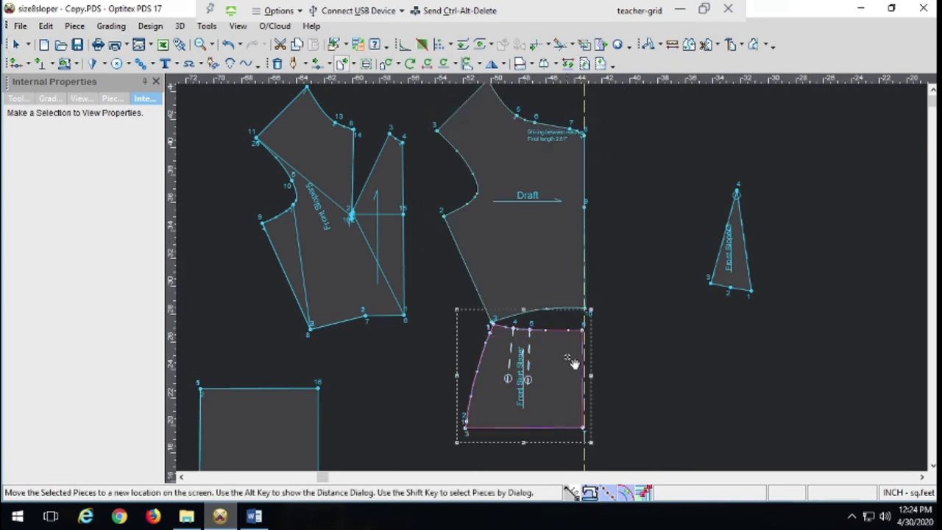
pyautogui.click(573, 360)
pyautogui.click(211, 48)
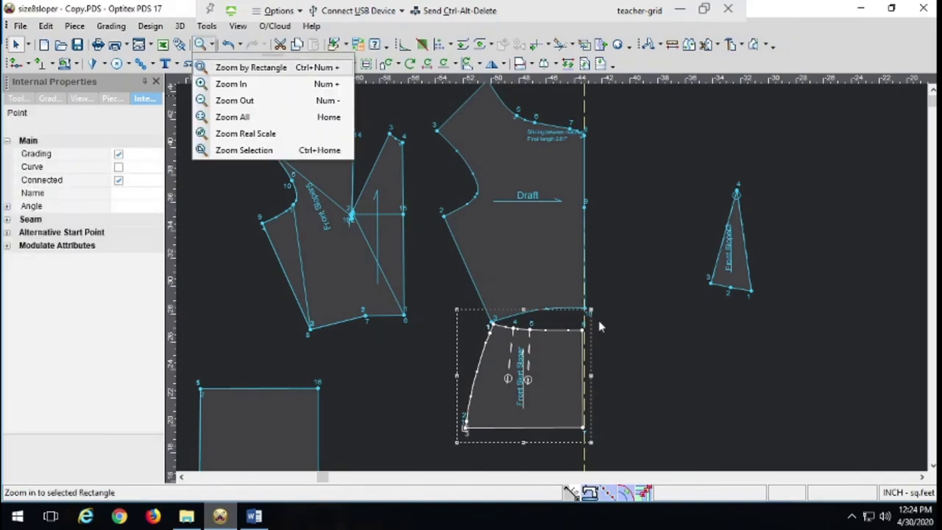
pyautogui.click(221, 67)
pyautogui.moveTo(540, 294); pyautogui.dragTo(576, 361)
pyautogui.click(15, 44)
pyautogui.moveTo(616, 162); pyautogui.dragTo(610, 163)
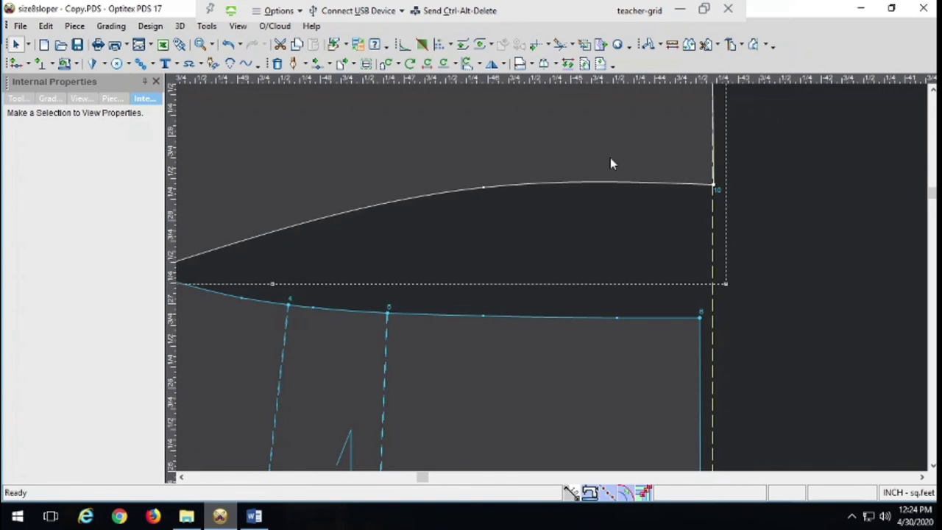
pyautogui.click(671, 358)
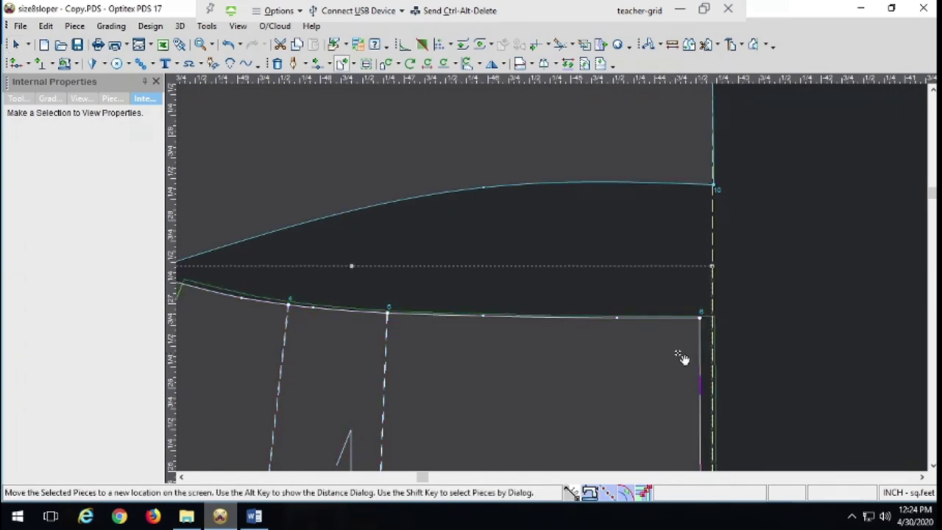
pyautogui.moveTo(681, 359); pyautogui.dragTo(681, 357)
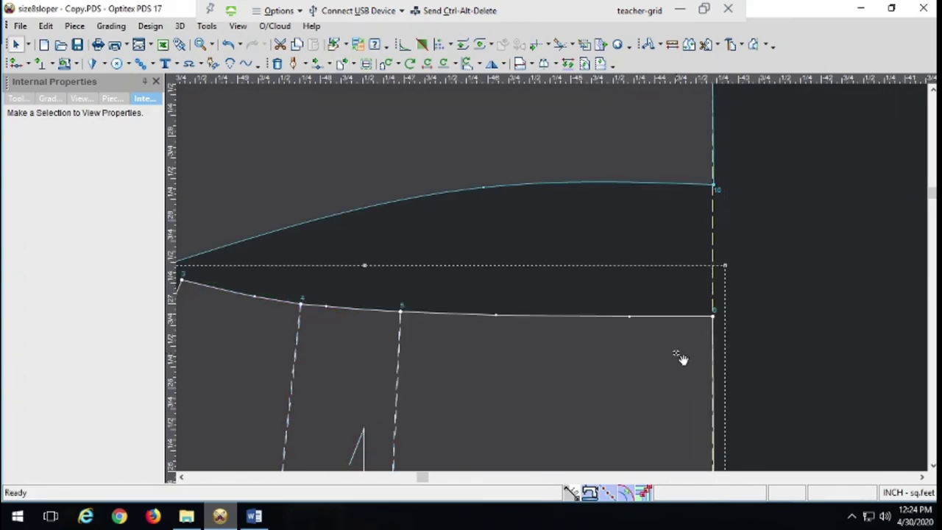
# Move the upper skirt piece up until its side waist corner meets the Draft piece's waist edge.
pyautogui.click(181, 477)
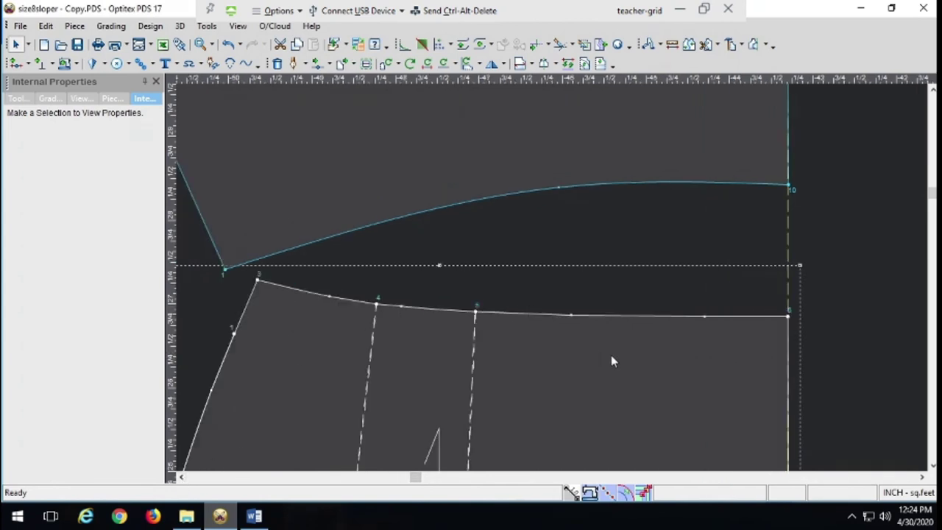
pyautogui.click(639, 367)
pyautogui.moveTo(640, 366); pyautogui.dragTo(641, 351)
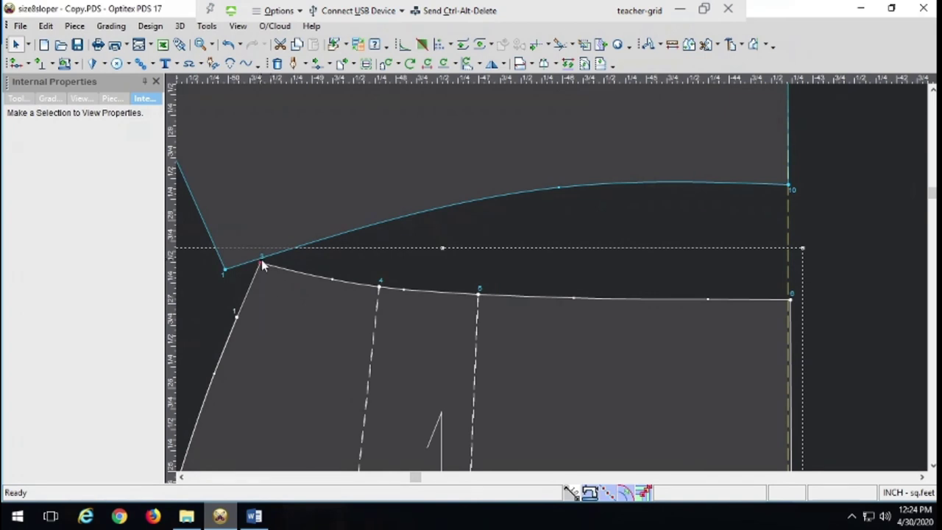
# Set the Draft piece's baseline direction parallel to its center front, pointing up toward the neckline.
pyautogui.click(211, 44)
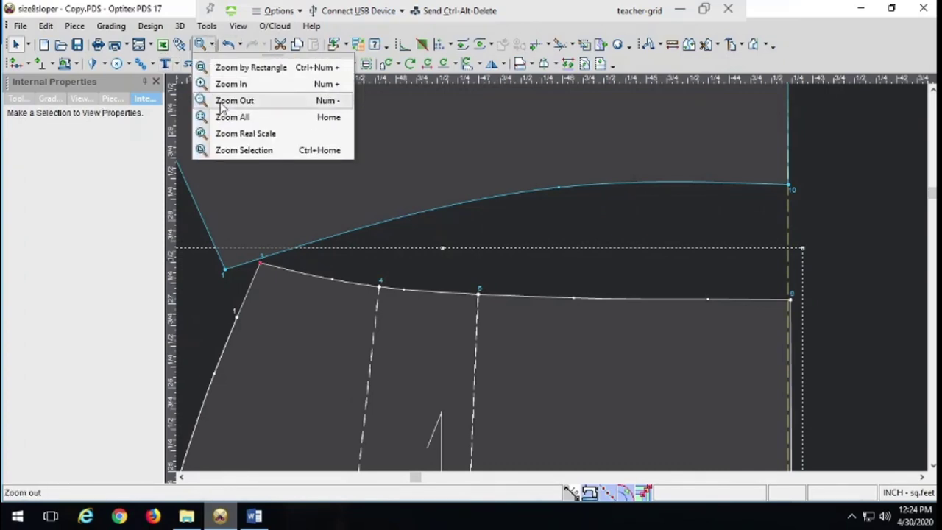
pyautogui.click(220, 100)
pyautogui.click(200, 45)
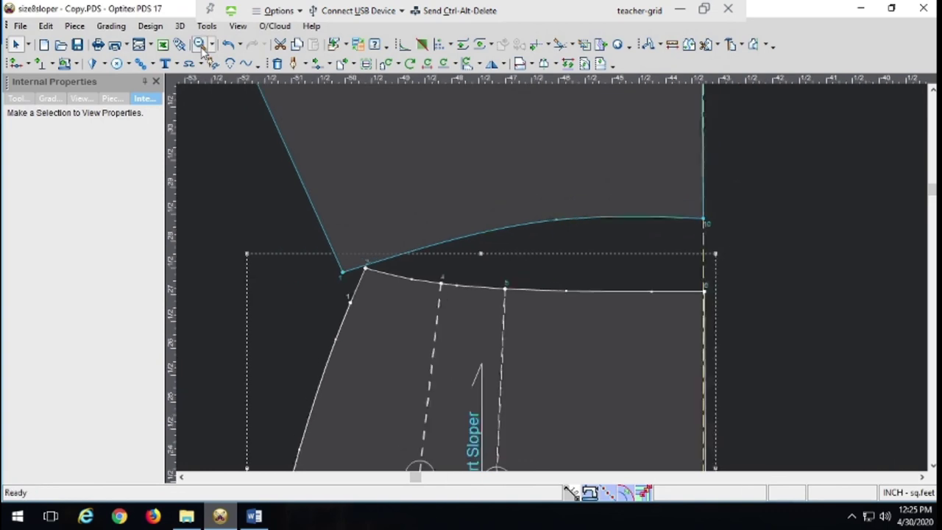
pyautogui.click(200, 45)
pyautogui.click(200, 45)
pyautogui.click(200, 46)
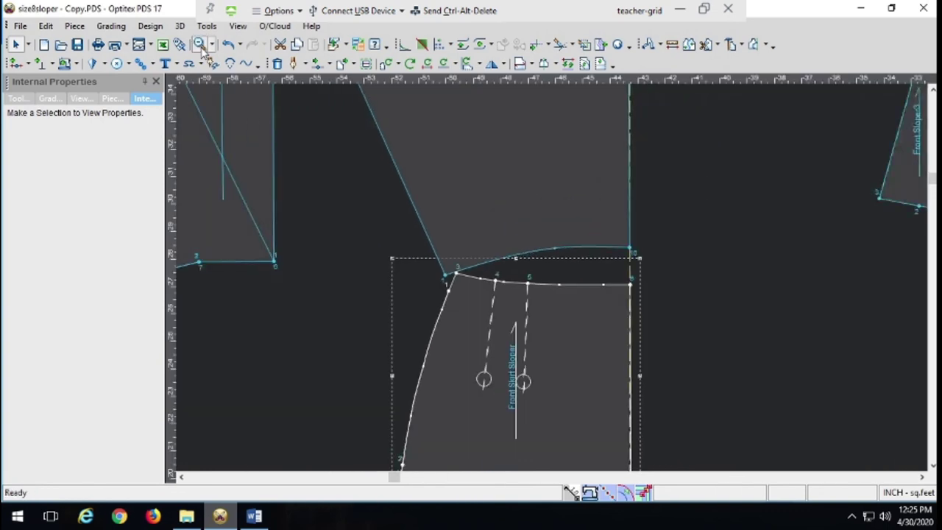
pyautogui.click(200, 45)
pyautogui.click(200, 46)
pyautogui.click(201, 45)
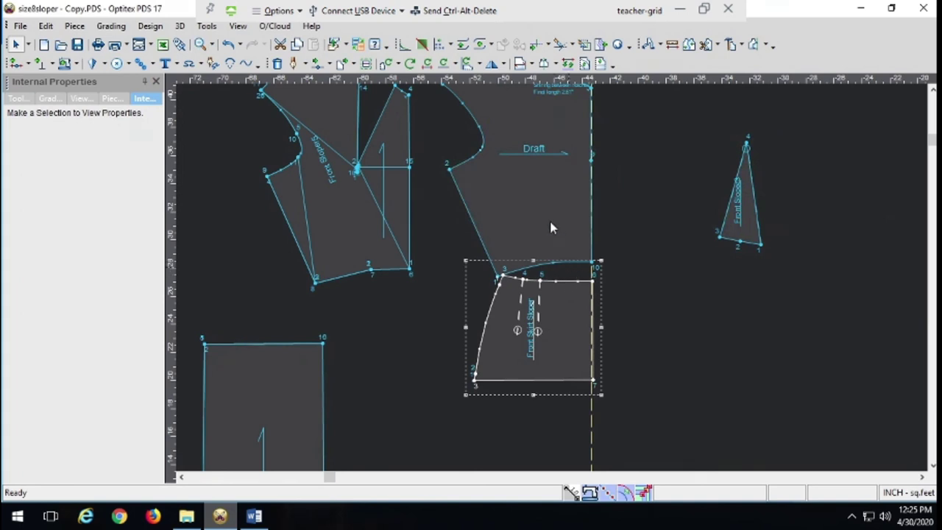
pyautogui.scroll(1, 532, 331)
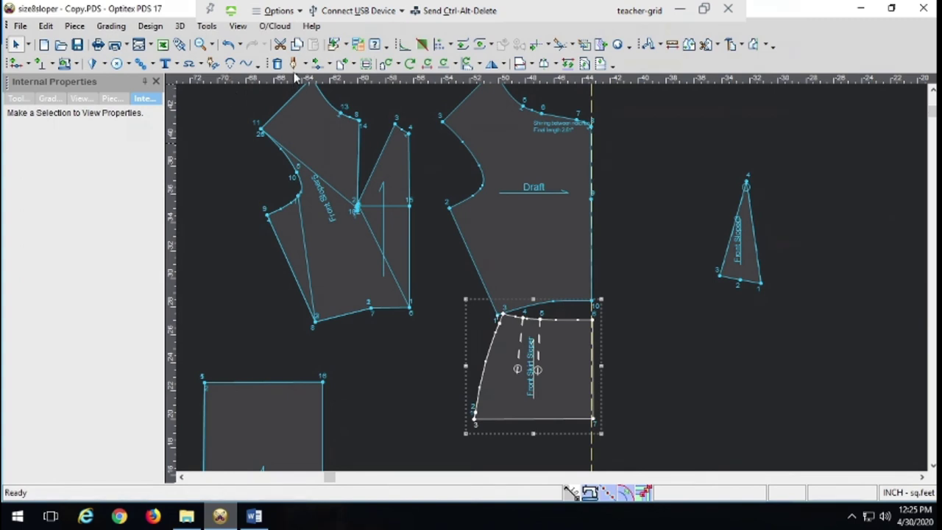
pyautogui.press('b')
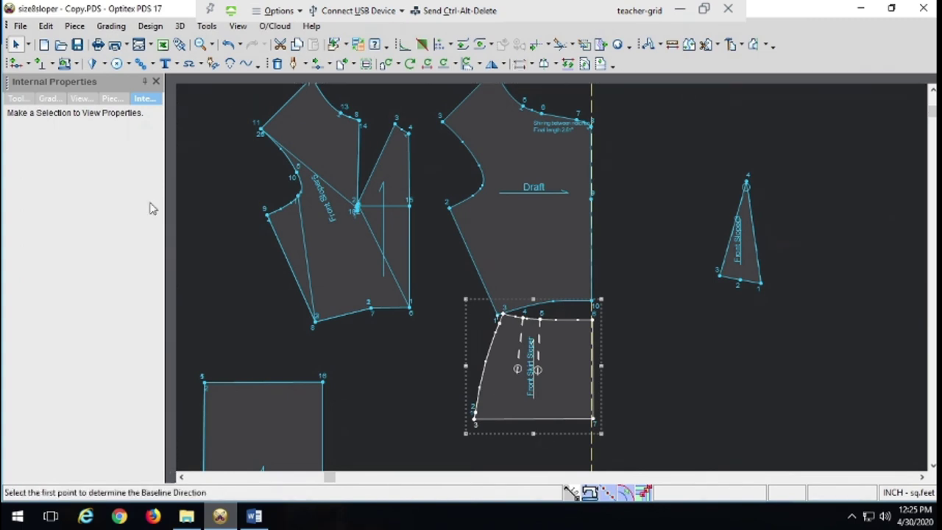
pyautogui.click(592, 254)
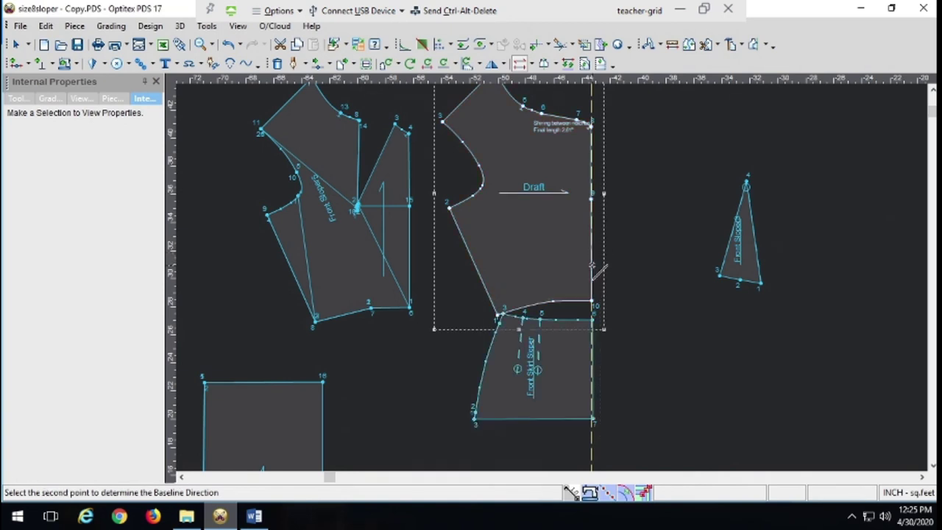
pyautogui.click(594, 162)
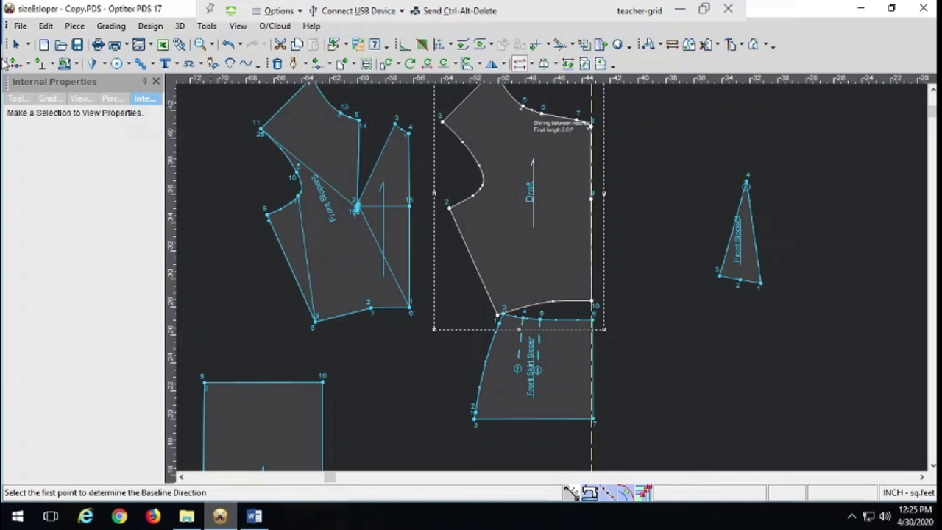
pyautogui.press('Escape')
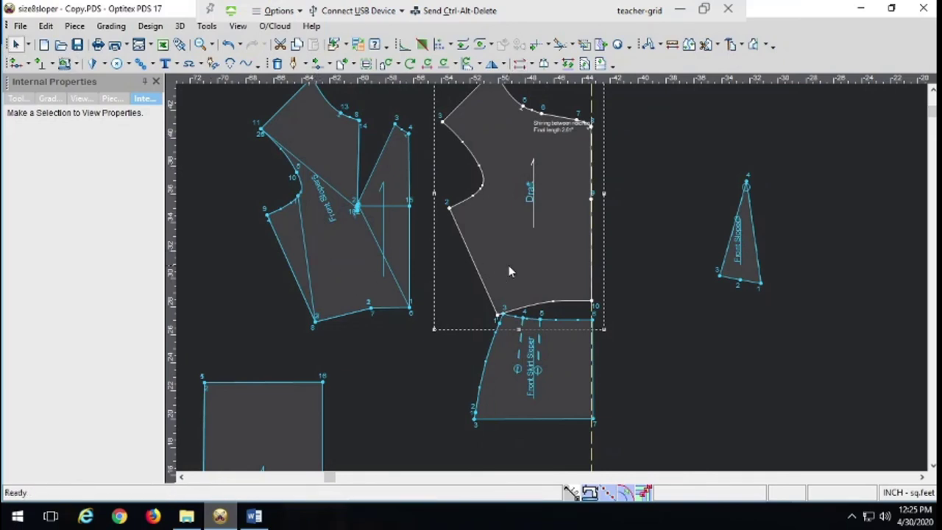
# Select the upper skirt piece together with the Draft piece and set both as Protected.
pyautogui.click(516, 402)
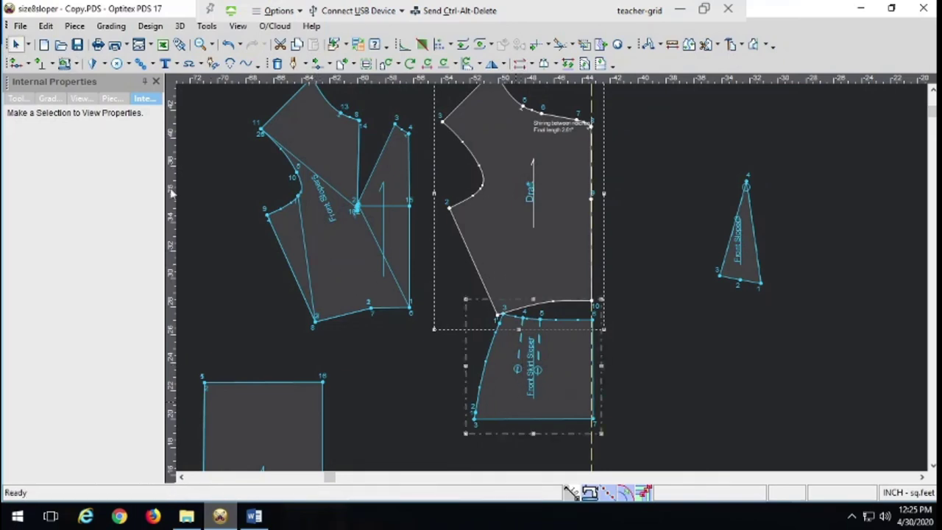
pyautogui.click(114, 98)
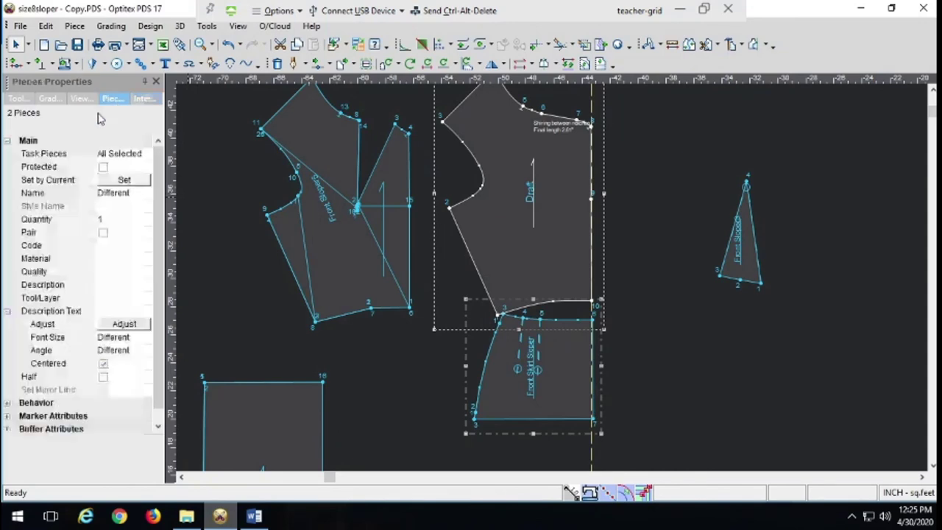
pyautogui.click(103, 168)
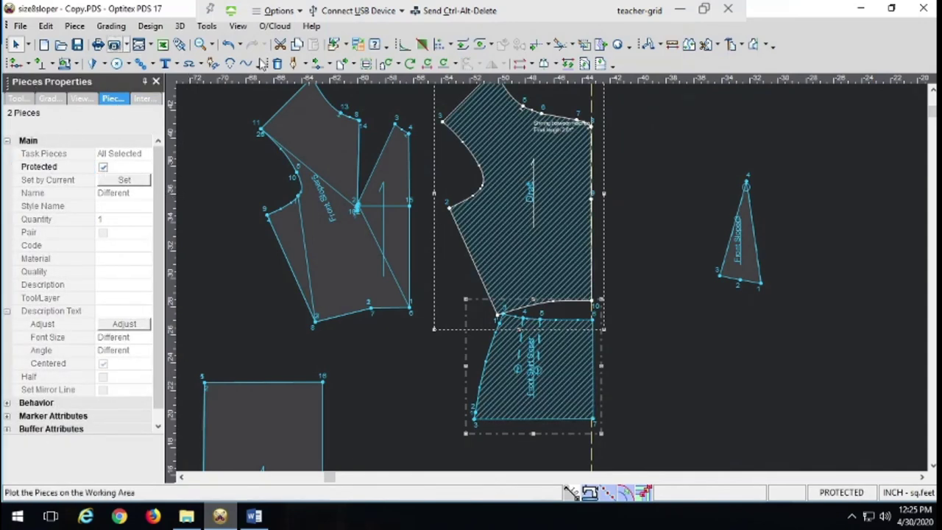
# Digitize a new contour over the protected pieces, from the Draft's neck-shoulder point along the neckline and down center front to the skirt hem.
pyautogui.click(291, 65)
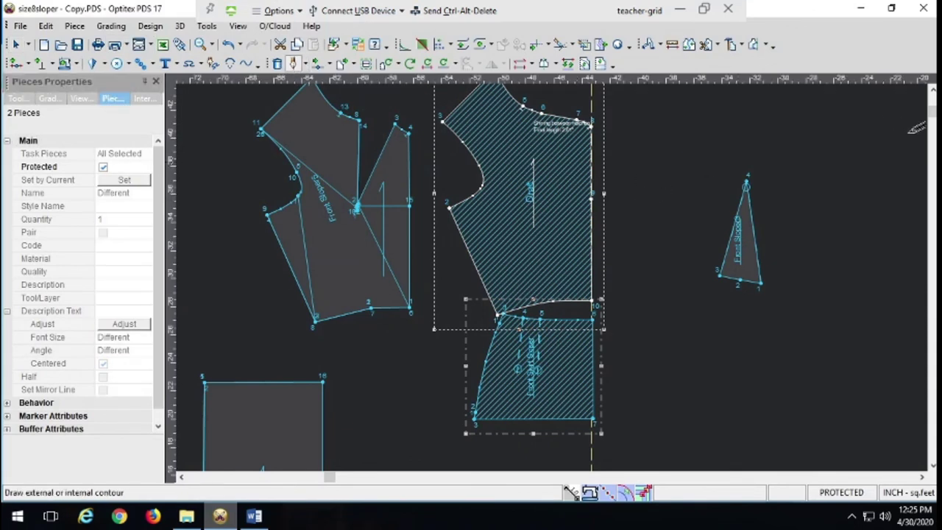
pyautogui.click(932, 93)
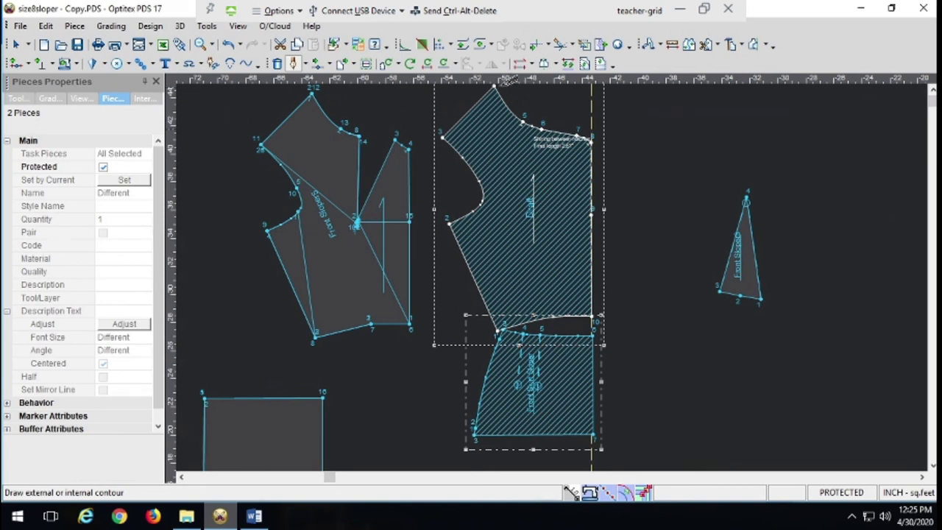
pyautogui.click(495, 86)
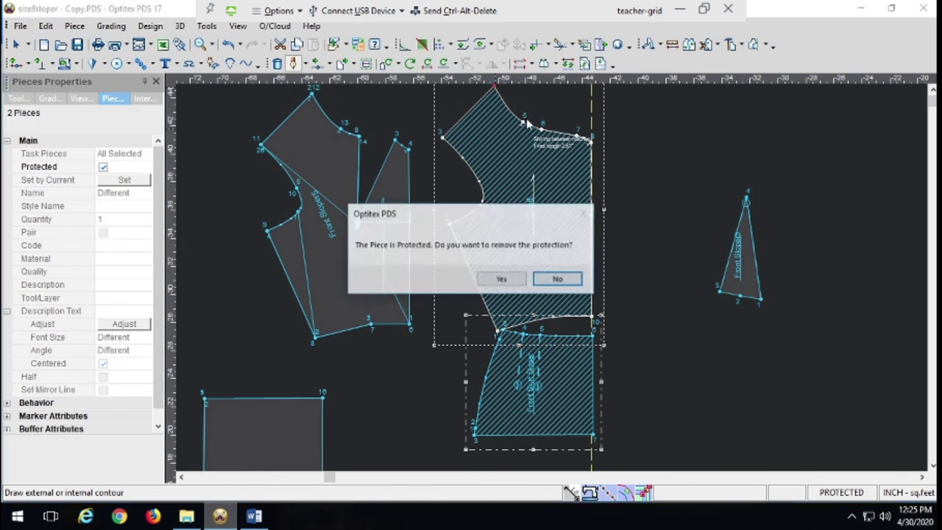
pyautogui.click(559, 279)
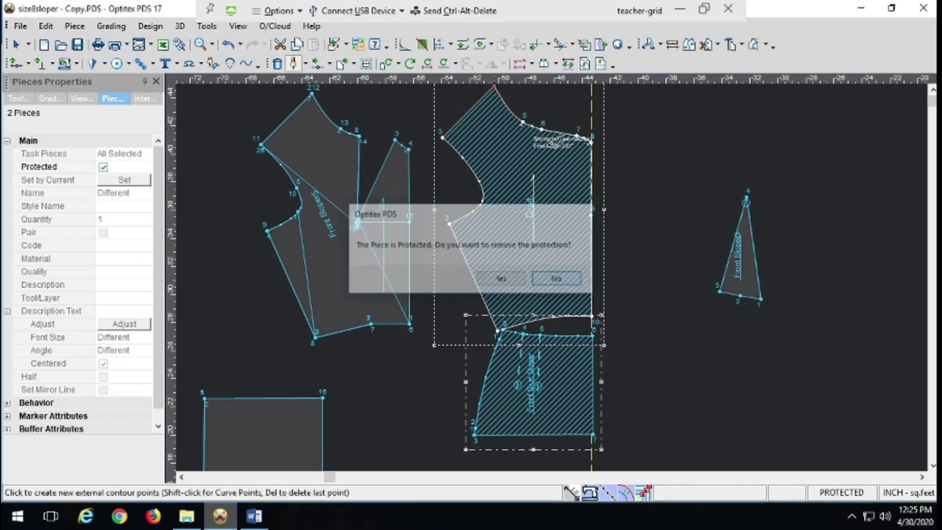
pyautogui.click(522, 121)
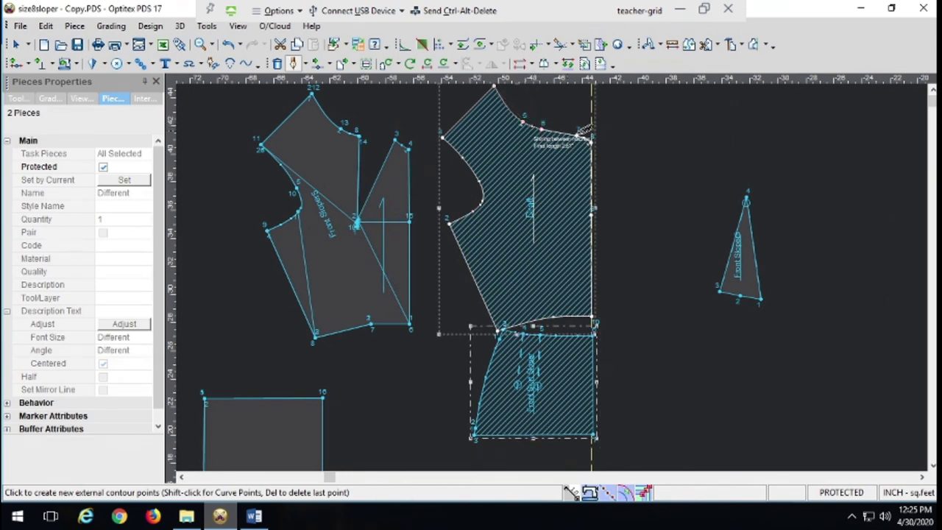
pyautogui.click(590, 140)
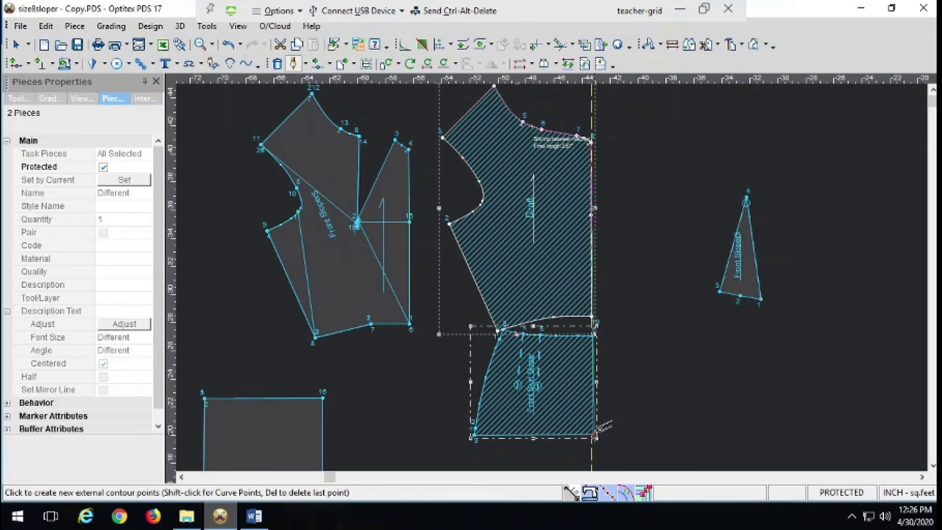
pyautogui.click(594, 436)
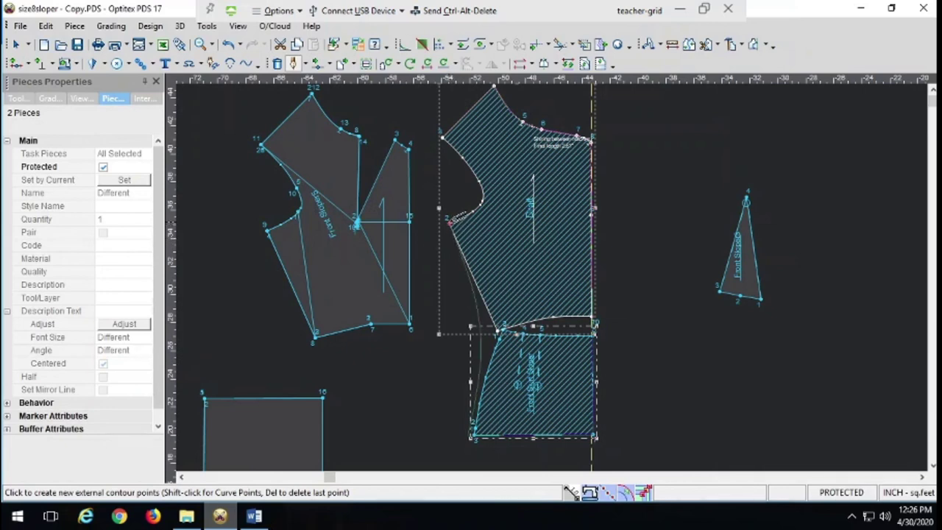
# Trace the curved side seam up to the underarm, the armhole and the shoulder, and finish digitizing the new piece.
pyautogui.click(451, 219)
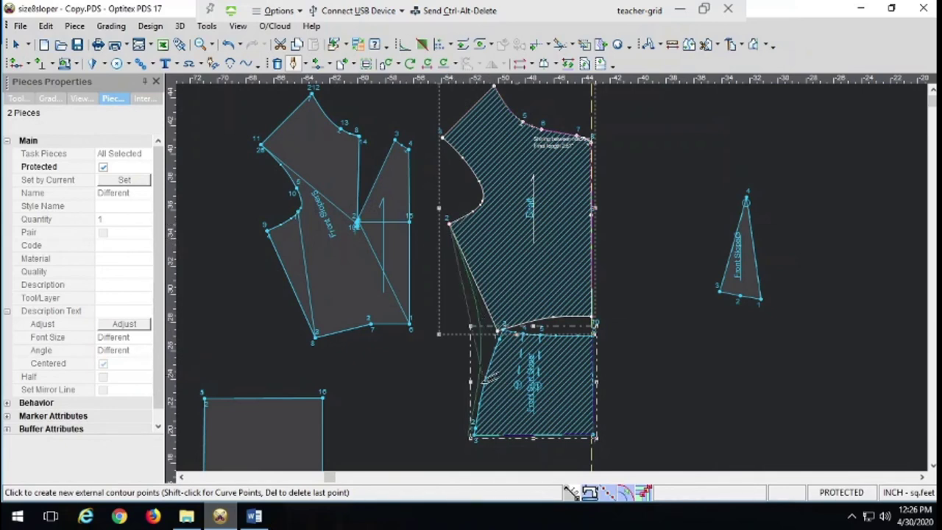
pyautogui.click(475, 411)
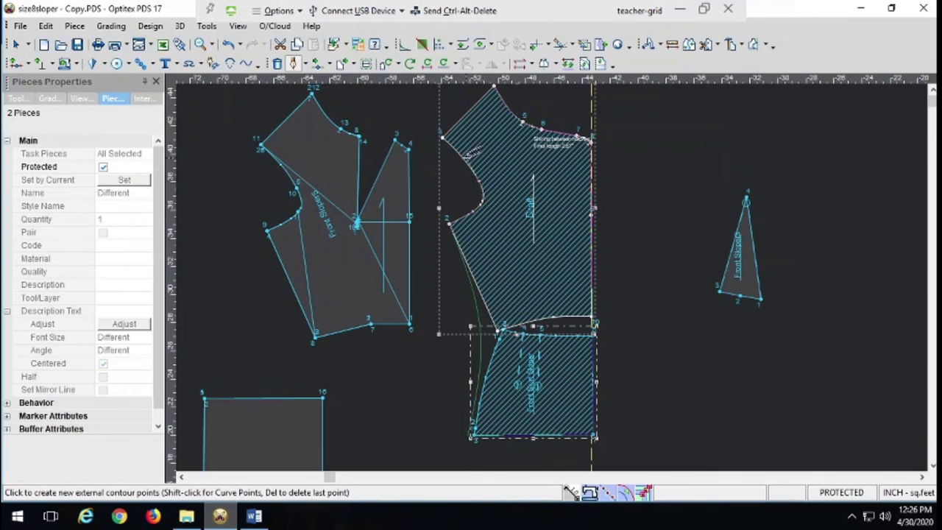
pyautogui.click(440, 137)
pyautogui.click(495, 88)
pyautogui.rightClick(497, 85)
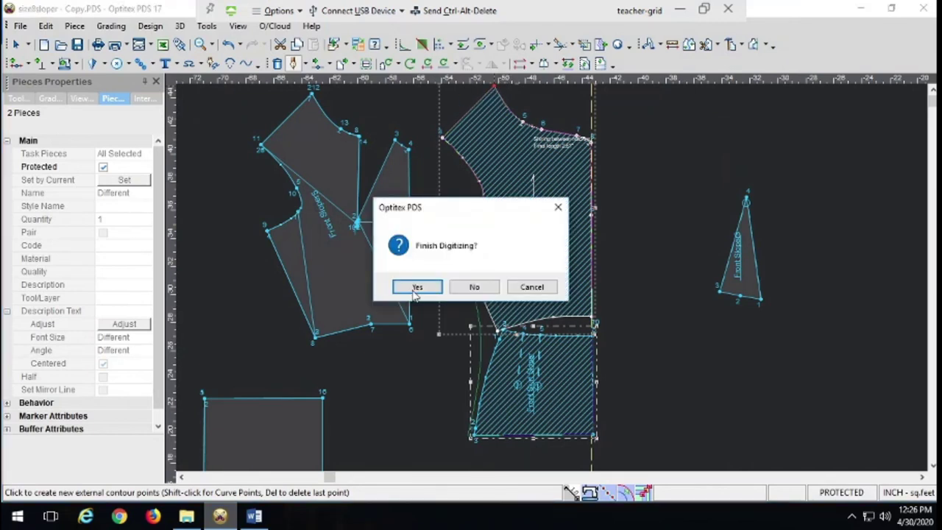
pyautogui.click(416, 286)
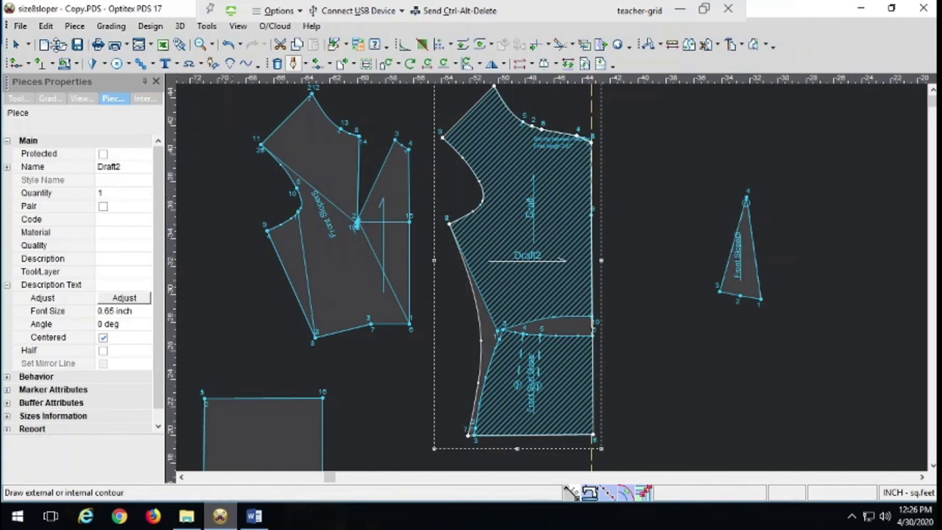
# Notch the shirring section on the new piece's neckline and move the piece off the protected originals.
pyautogui.click(40, 64)
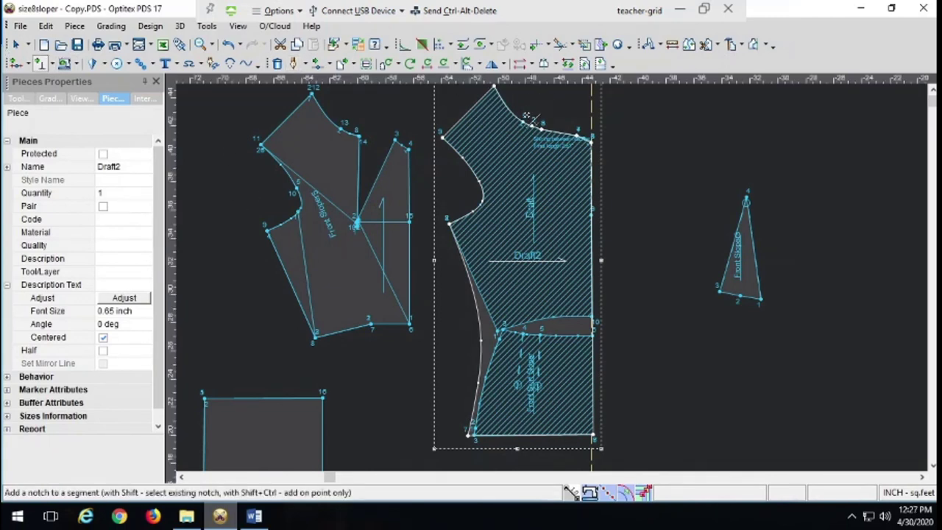
pyautogui.click(525, 125)
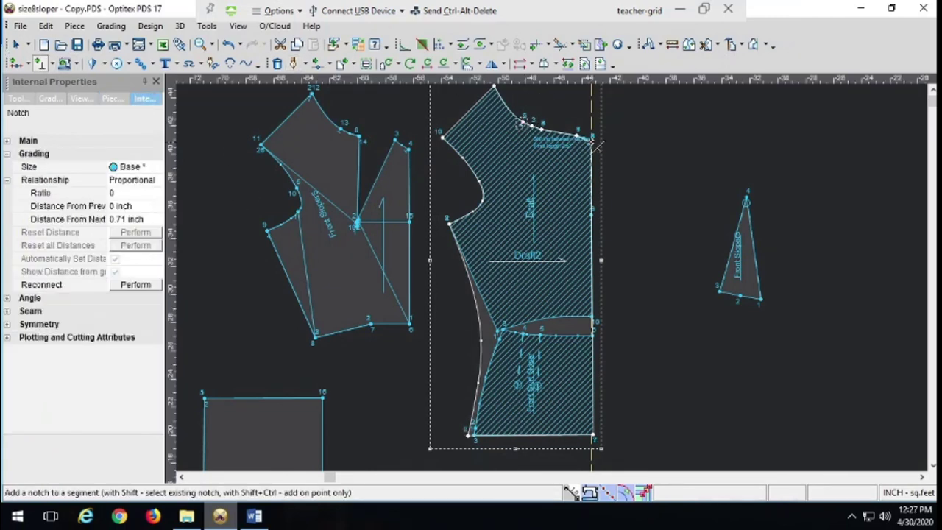
pyautogui.click(14, 44)
pyautogui.moveTo(572, 336); pyautogui.dragTo(768, 330)
# Set Draft2's baseline direction parallel to its center front, pointing up toward the neckline.
pyautogui.press('b')
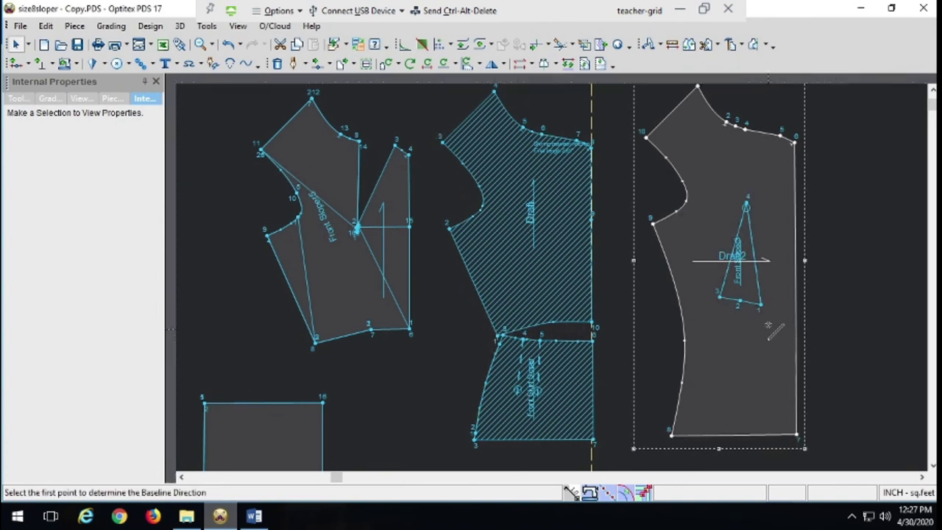
pyautogui.click(798, 341)
pyautogui.click(796, 215)
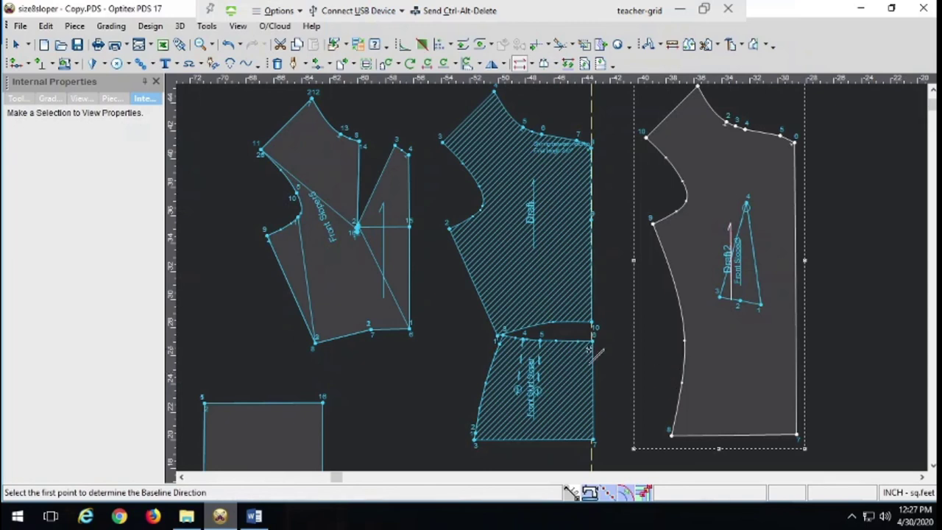
# Move the lower curve point of Draft2's side seam slightly outward to reshape the hip curve.
pyautogui.press('m')
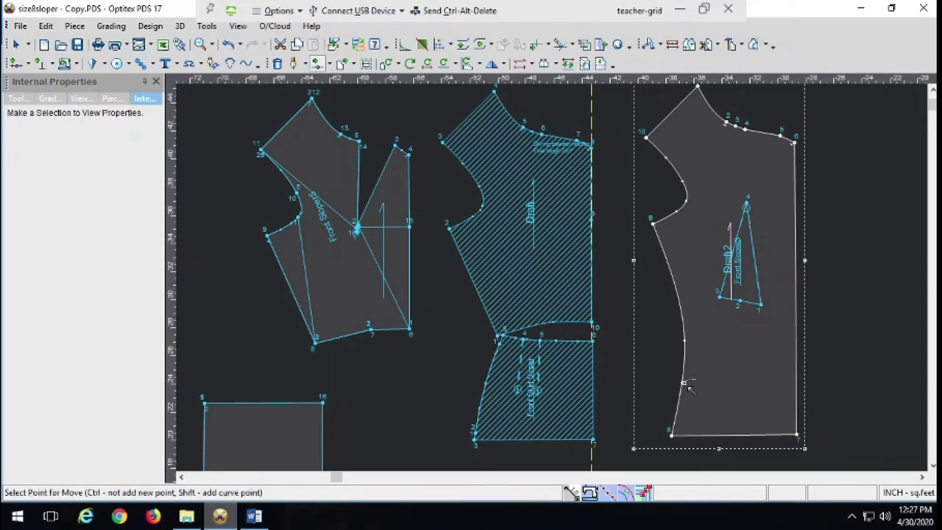
pyautogui.click(682, 384)
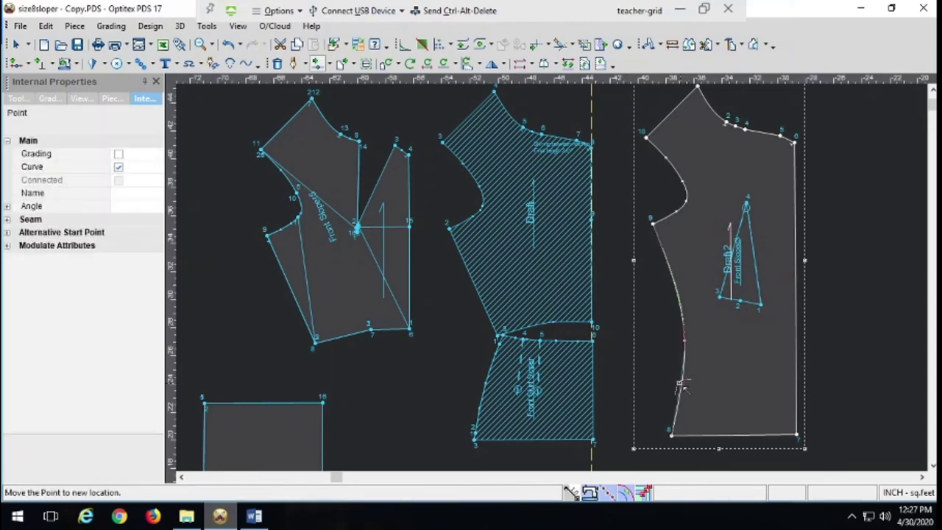
pyautogui.click(678, 382)
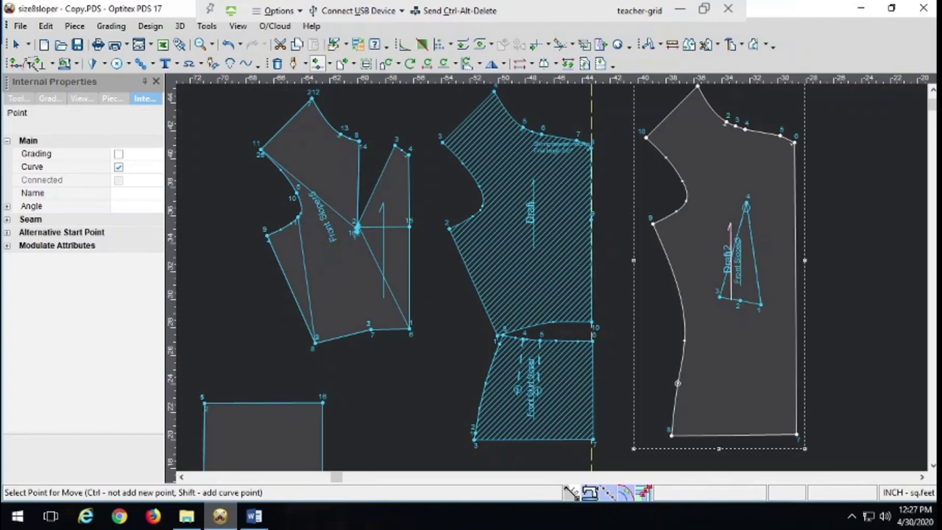
pyautogui.click(15, 44)
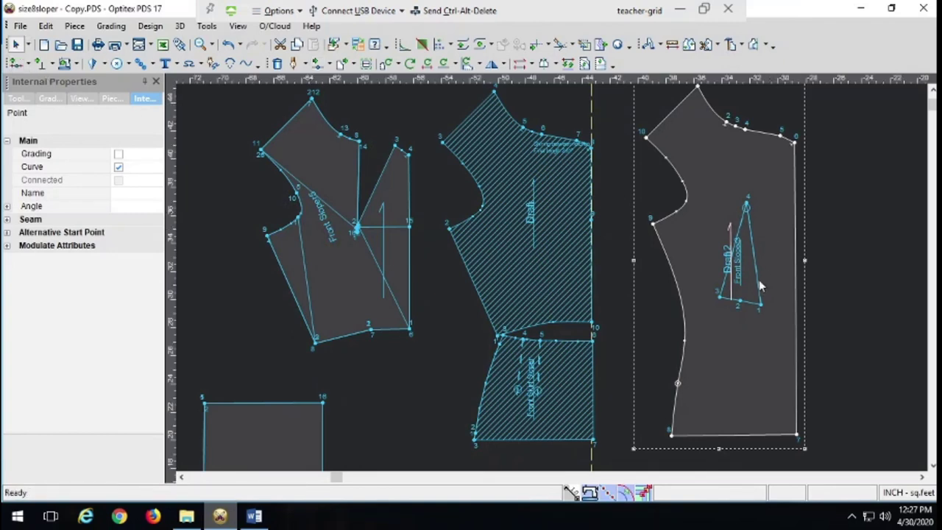
pyautogui.press('Escape')
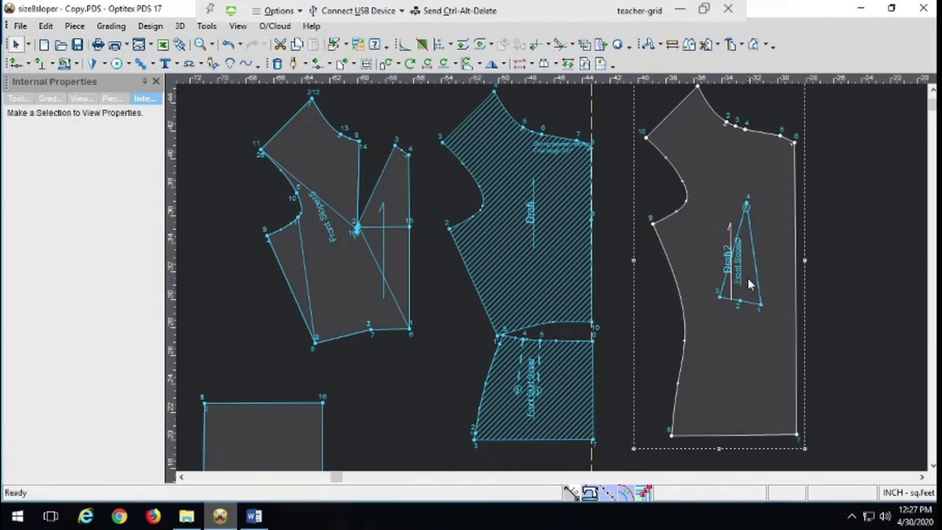
# Delete the small triangular front sloper piece overlapped by Draft2 and place Draft2 beside the Draft piece.
pyautogui.moveTo(780, 309); pyautogui.dragTo(866, 266)
pyautogui.click(751, 292)
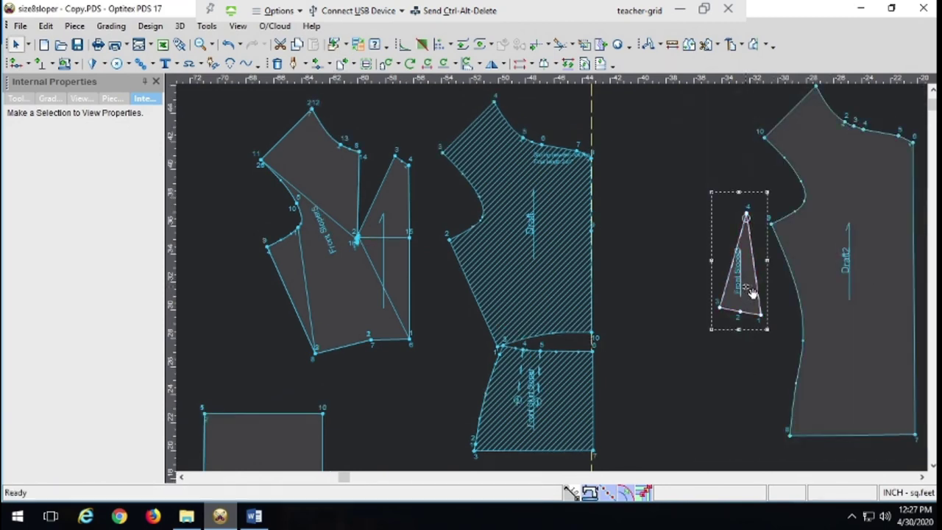
pyautogui.press('Delete')
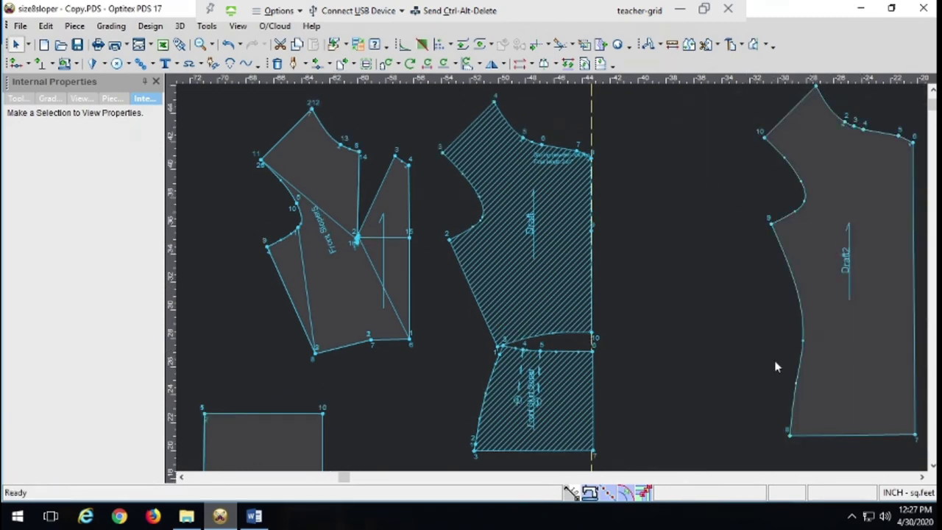
pyautogui.rightClick(682, 382)
pyautogui.click(870, 373)
pyautogui.click(870, 373)
pyautogui.moveTo(868, 372); pyautogui.dragTo(754, 396)
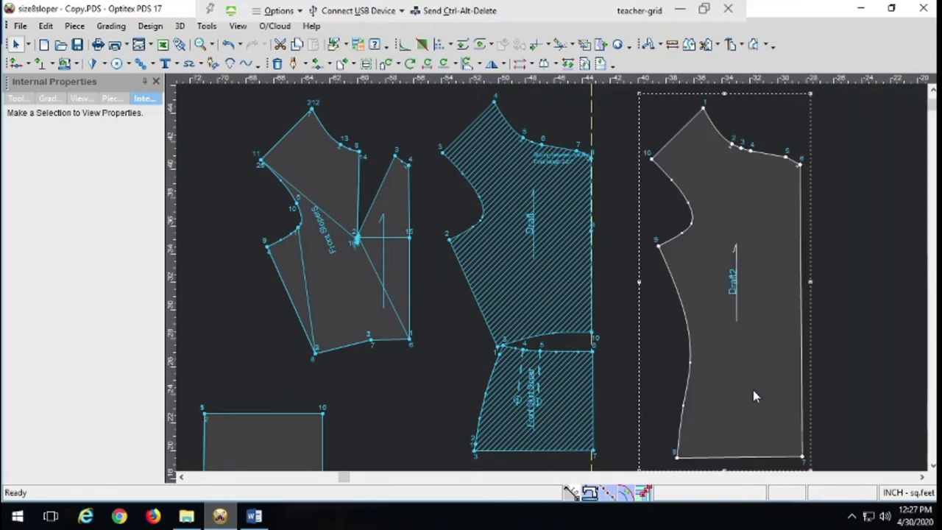
# Add a two-line text note below Draft2's neckline: "Shirring between notches" and the instruction to shirr down to 2.61".
pyautogui.click(563, 166)
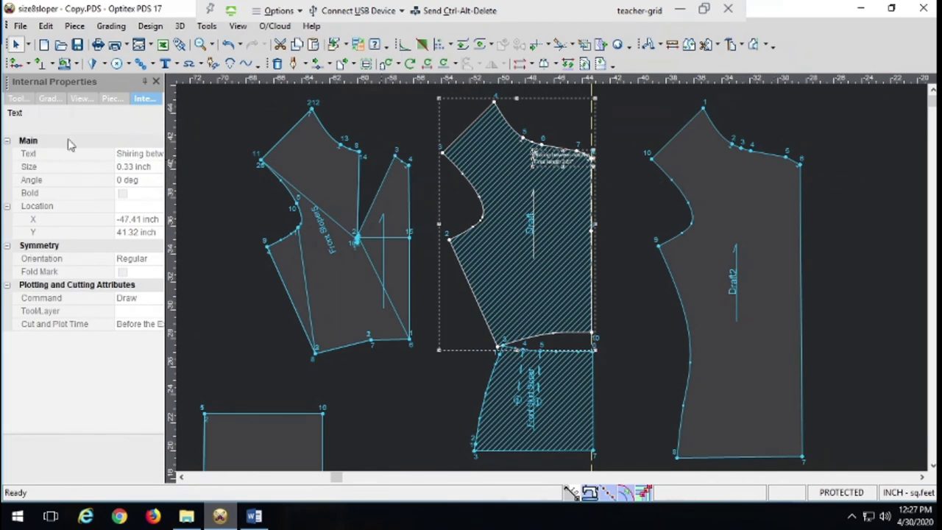
pyautogui.click(165, 64)
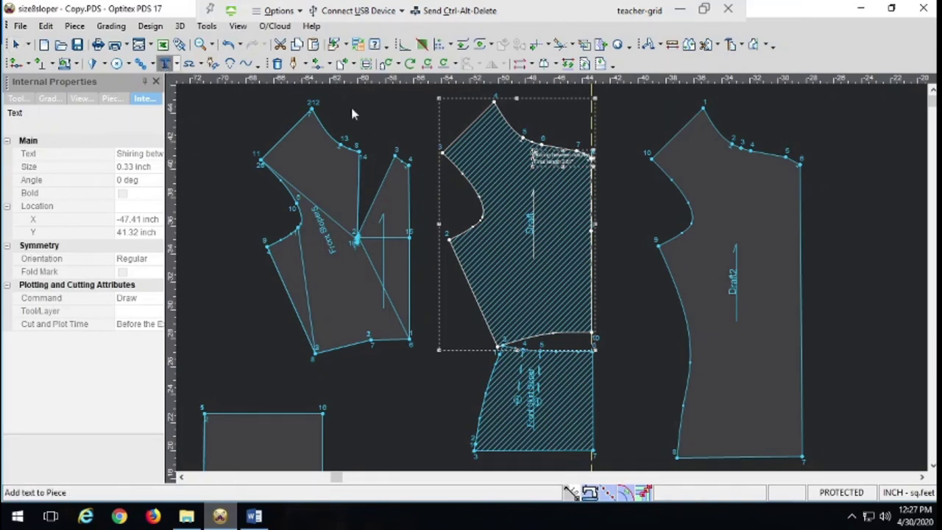
pyautogui.click(724, 177)
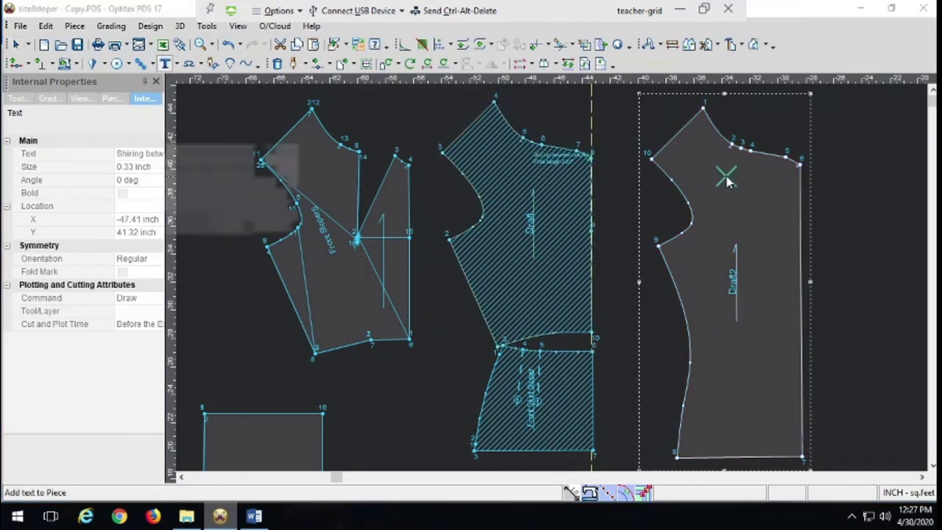
pyautogui.write('Shirign betwee')
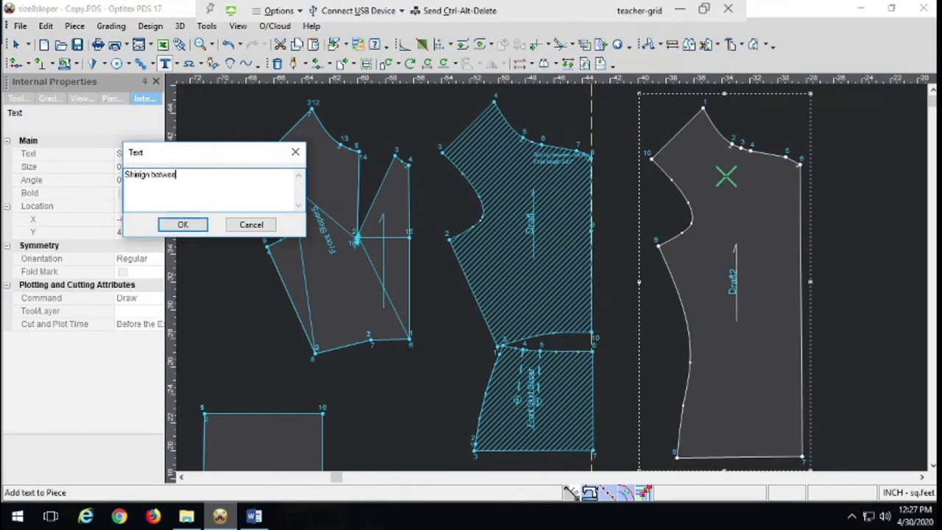
pyautogui.press('BackSpace')
pyautogui.press('BackSpace')
pyautogui.press('BackSpace')
pyautogui.press('BackSpace')
pyautogui.press('BackSpace')
pyautogui.write('e')
pyautogui.write('ches')
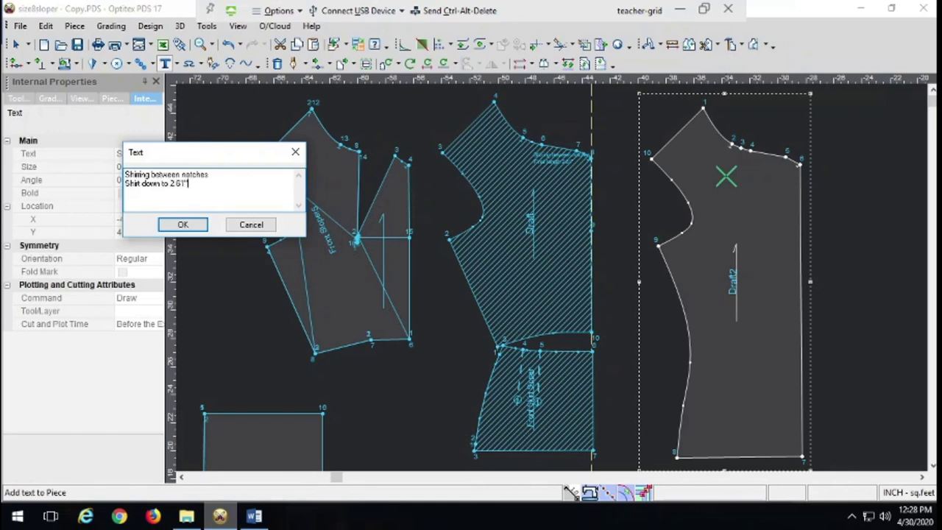
pyautogui.click(194, 224)
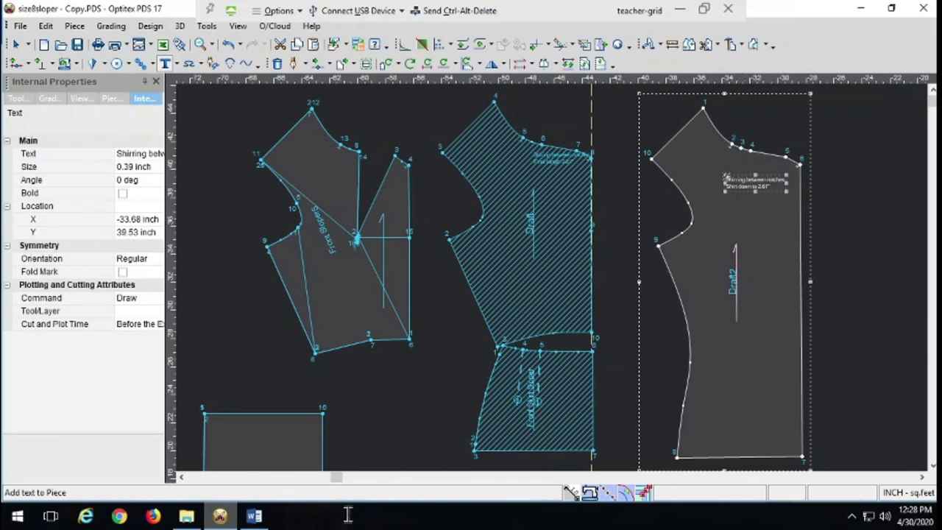
# Check the T-shirt reference photo in Word, switch back to Optitex PDS and open the original size8sloper file.
pyautogui.click(255, 516)
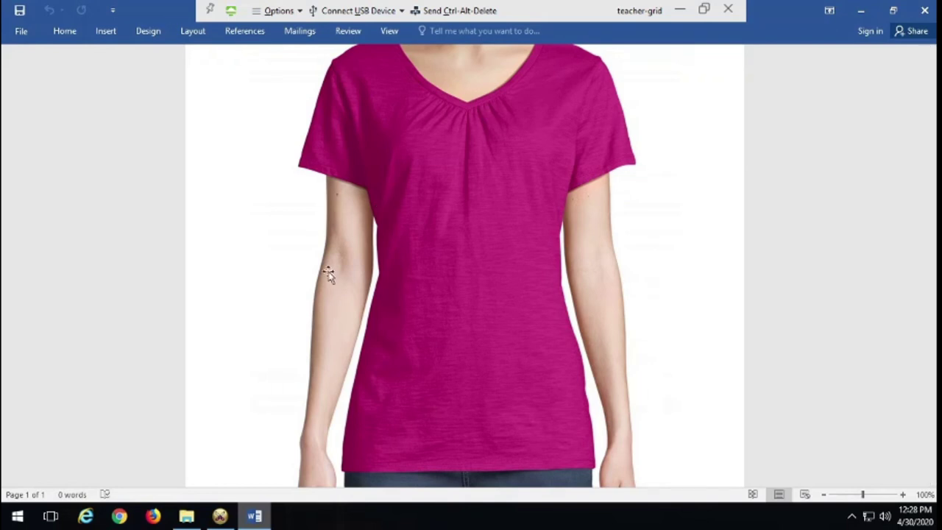
pyautogui.click(219, 517)
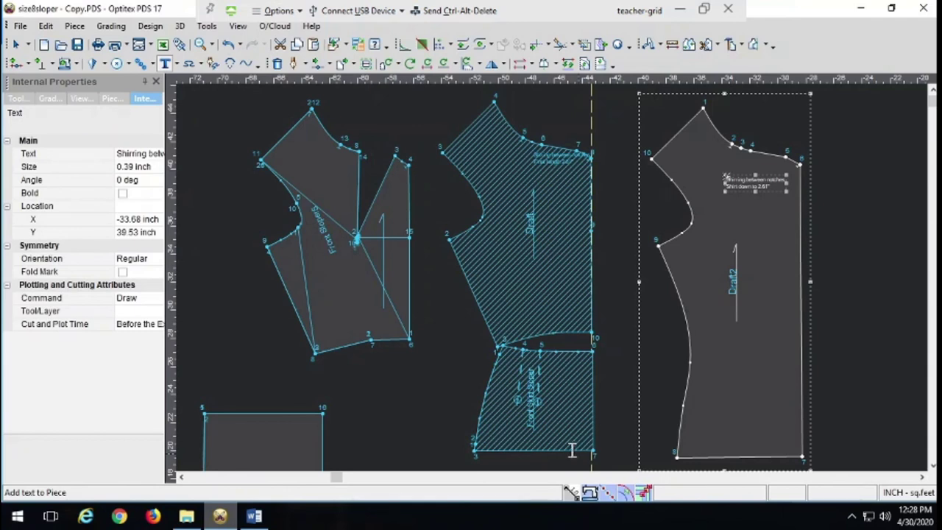
pyautogui.click(20, 27)
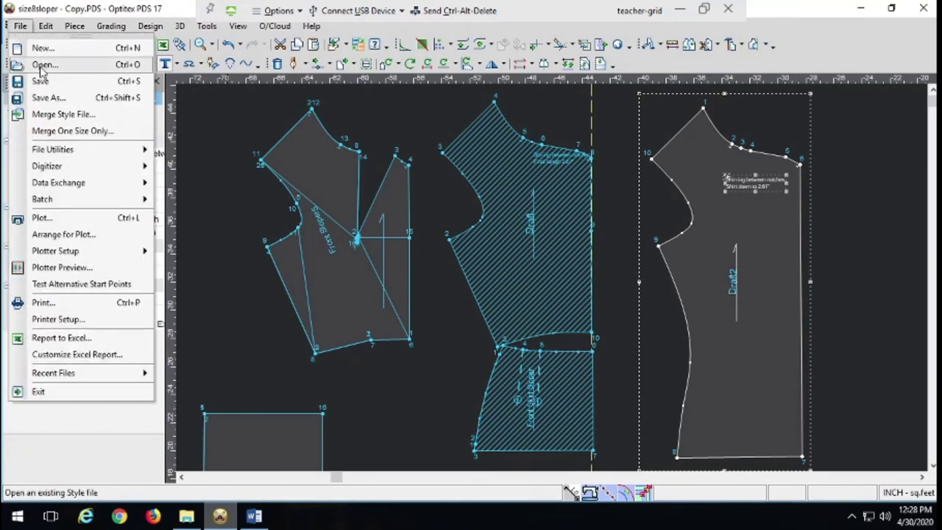
pyautogui.click(41, 68)
pyautogui.click(486, 287)
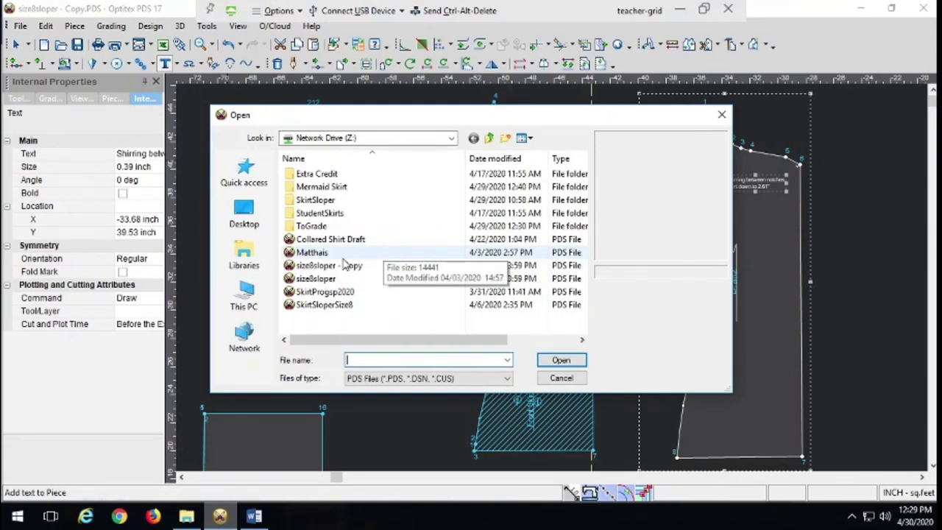
pyautogui.click(334, 279)
pyautogui.click(560, 361)
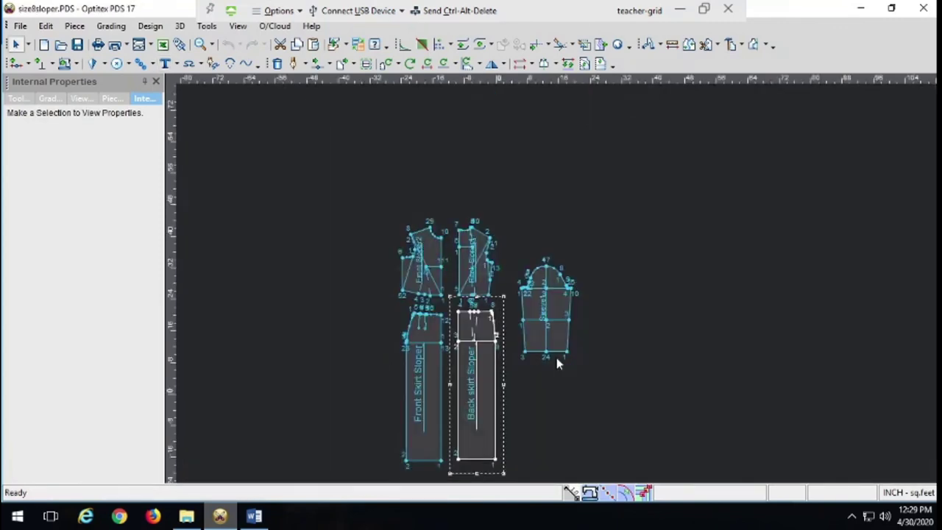
# Move the front bodice sloper away from the other sloper pieces into empty space.
pyautogui.moveTo(436, 261); pyautogui.dragTo(322, 238)
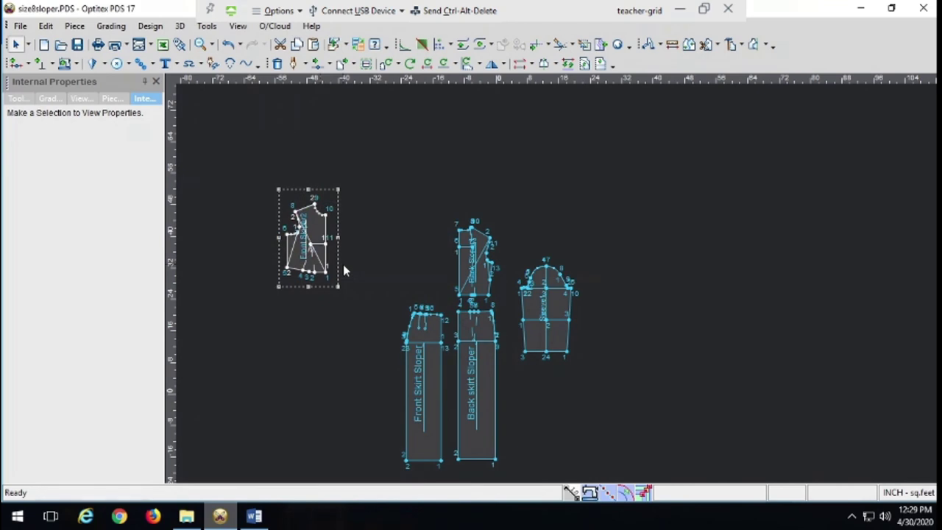
# Move the back bodice sloper out of the group and place it beside the front bodice sloper.
pyautogui.click(466, 267)
pyautogui.click(403, 217)
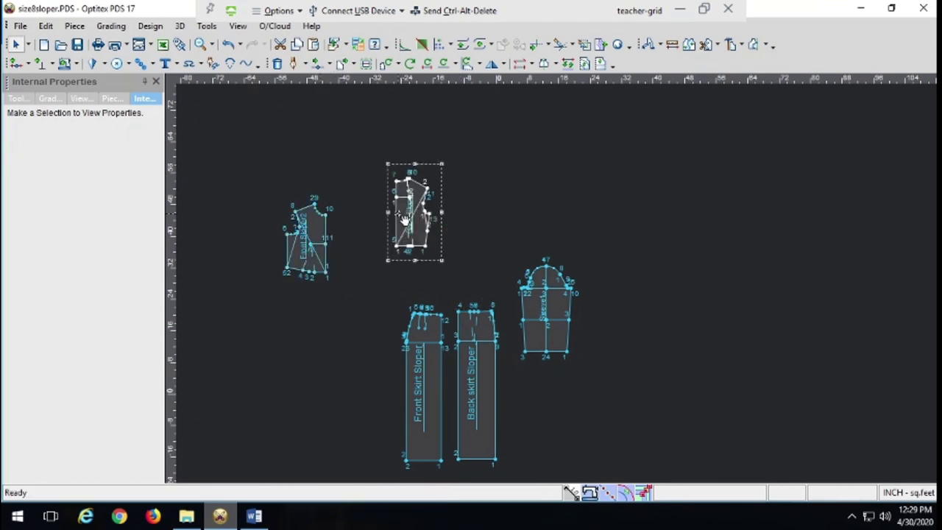
pyautogui.click(409, 218)
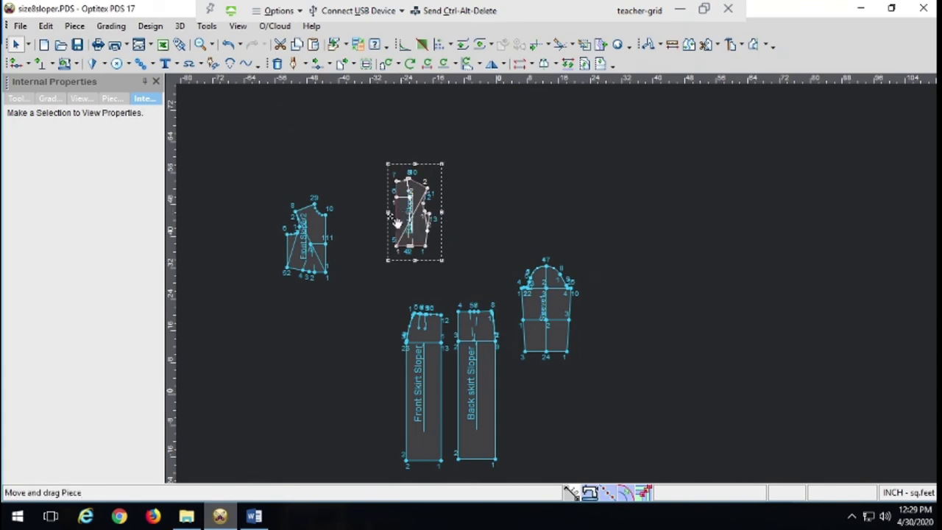
pyautogui.click(359, 242)
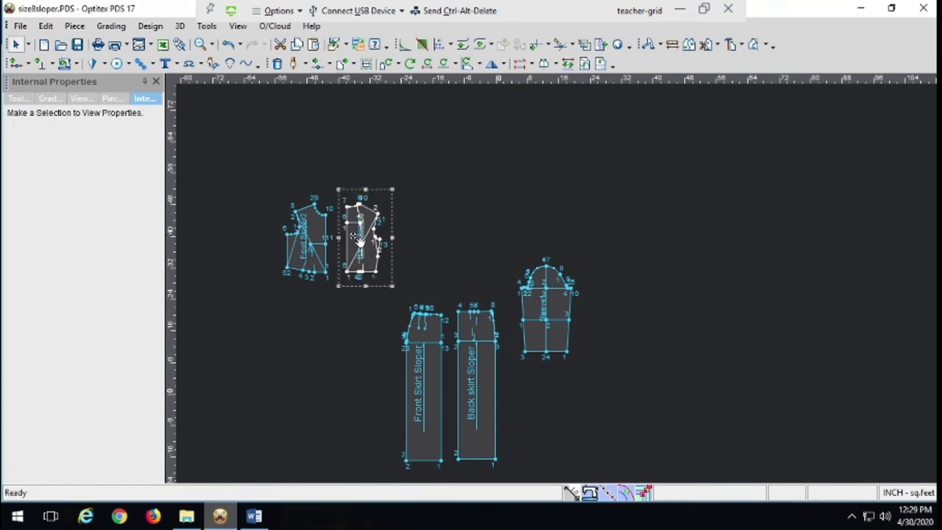
# Close the shoulder dart on the back bodice sloper.
pyautogui.click(211, 45)
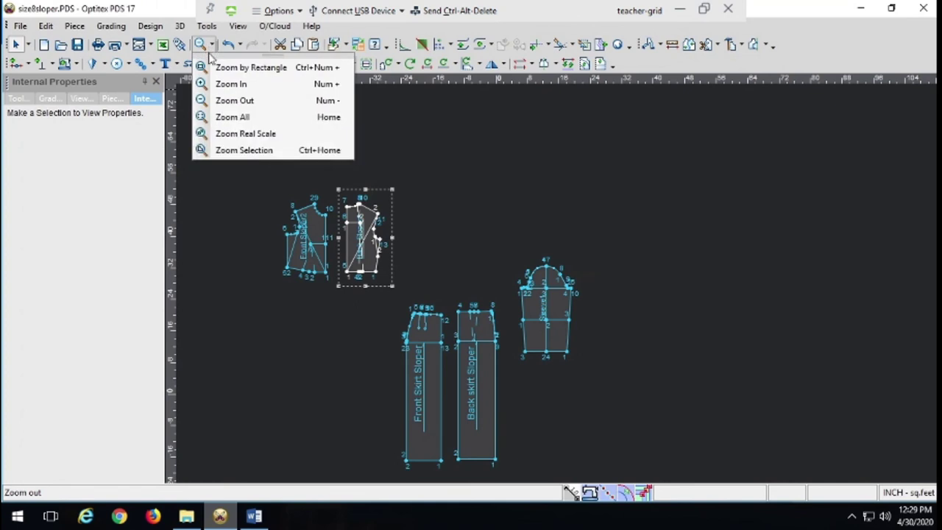
pyautogui.click(221, 67)
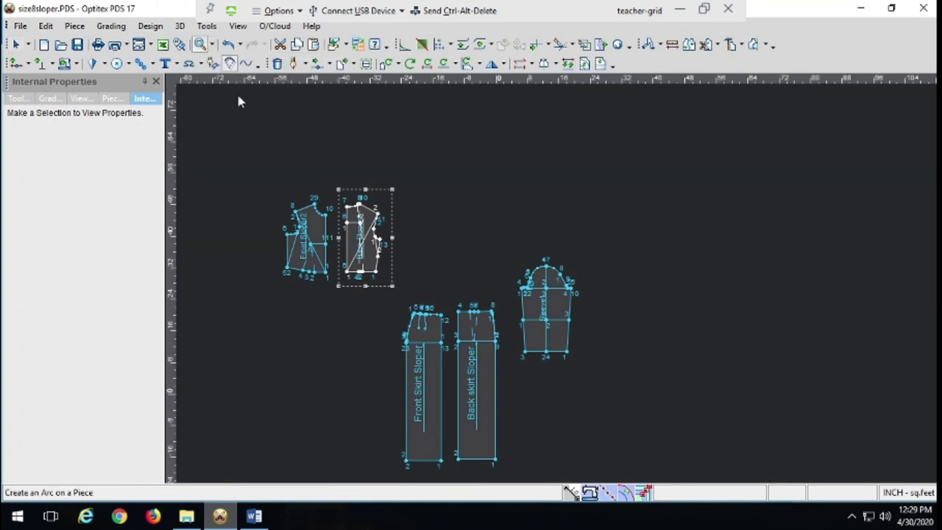
pyautogui.moveTo(270, 174); pyautogui.dragTo(406, 227)
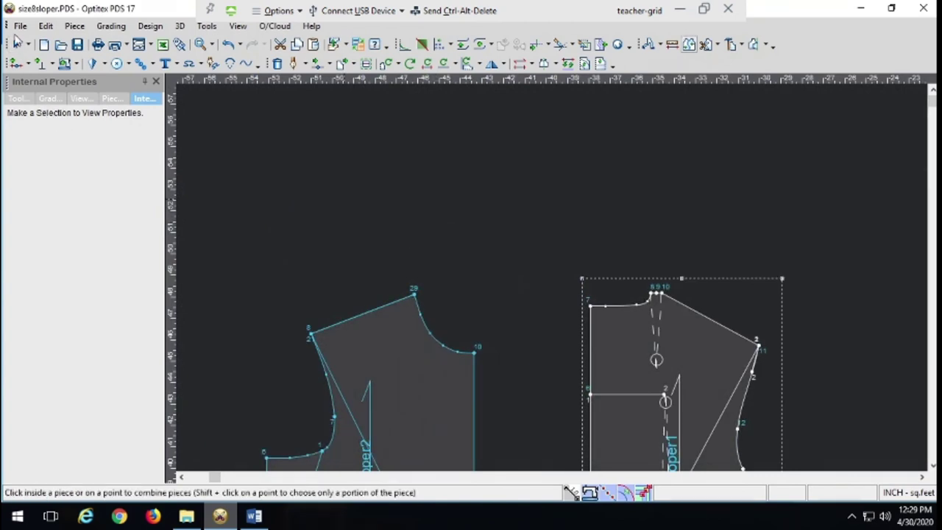
pyautogui.click(16, 44)
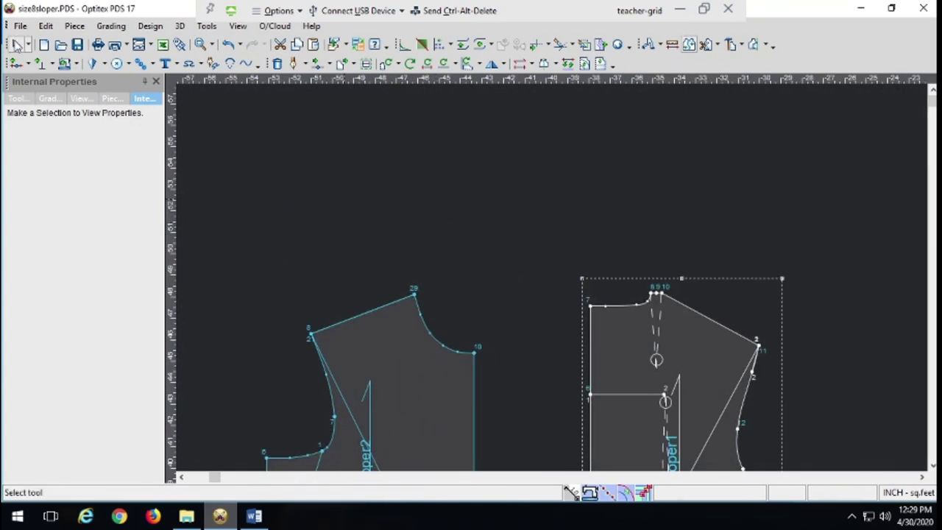
pyautogui.click(656, 361)
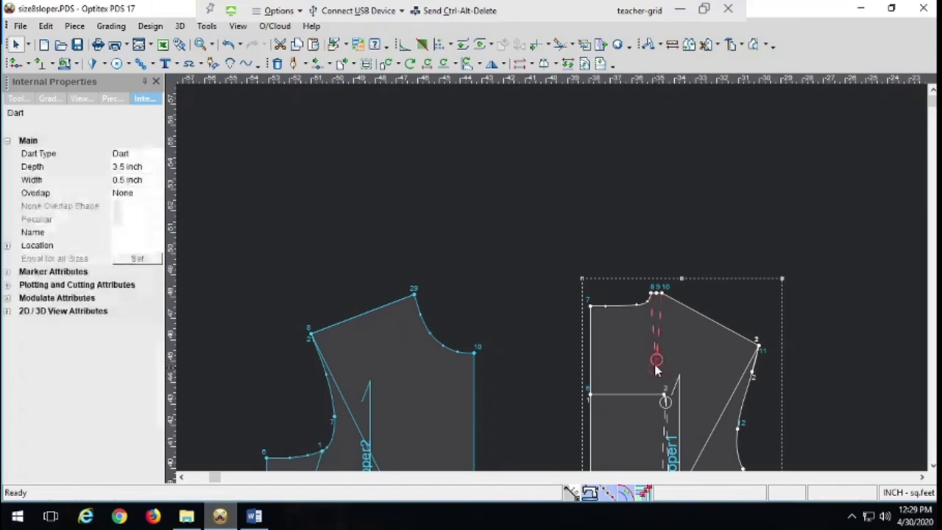
pyautogui.click(206, 26)
pyautogui.moveTo(224, 66)
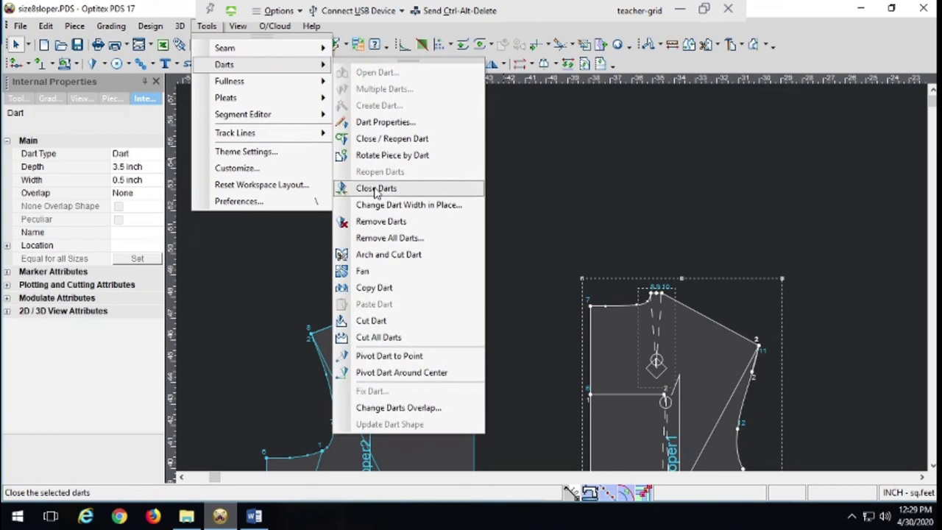
pyautogui.click(376, 189)
# Align the front sloper's shoulder seam to the back sloper's from the neck points, with Change Direction and Move Pieces Alongside Only enabled.
pyautogui.hotkey('ctrl', 'm')
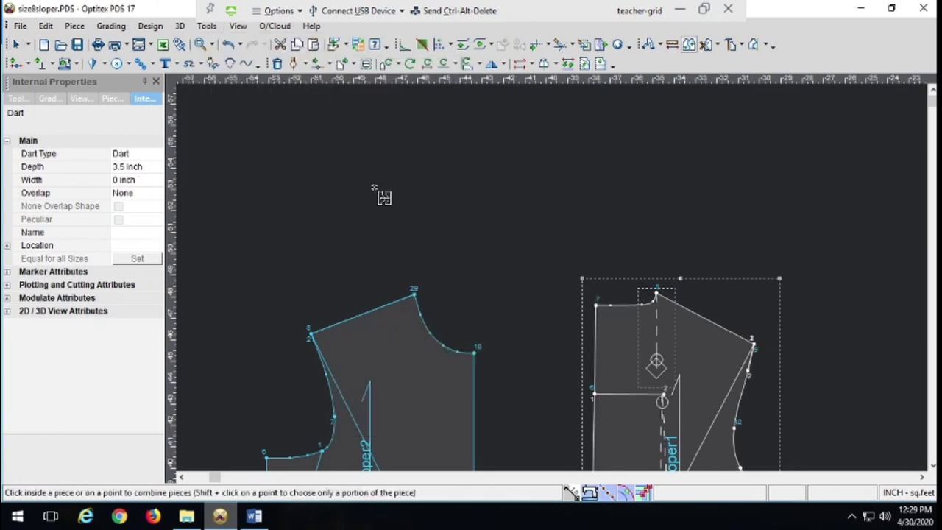
pyautogui.click(658, 295)
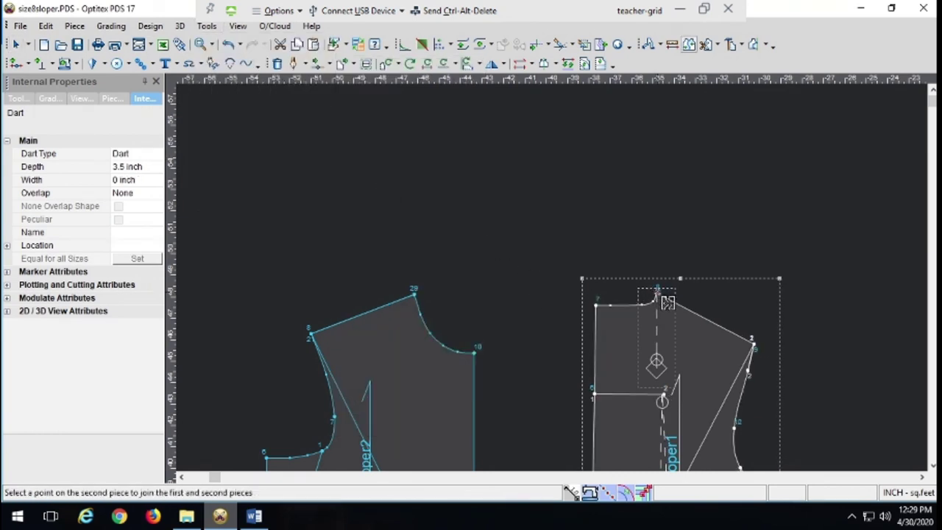
pyautogui.click(413, 296)
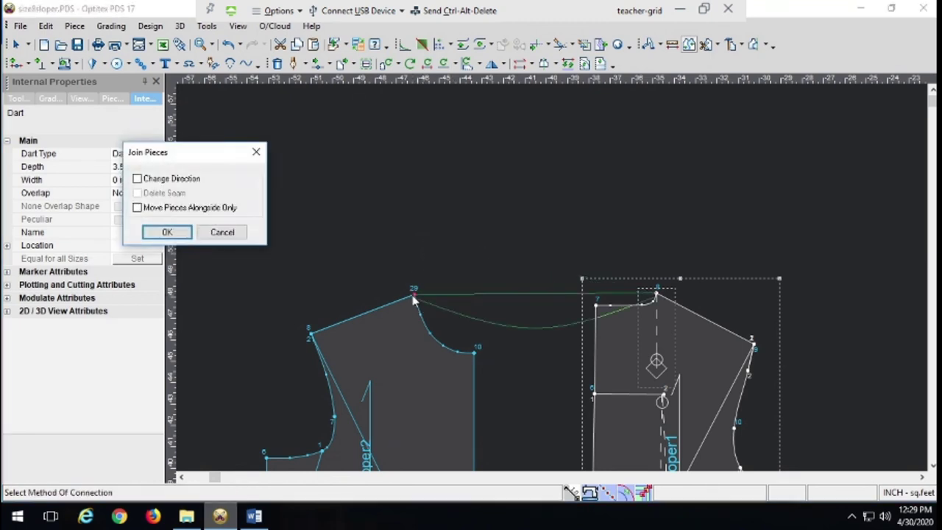
pyautogui.click(138, 179)
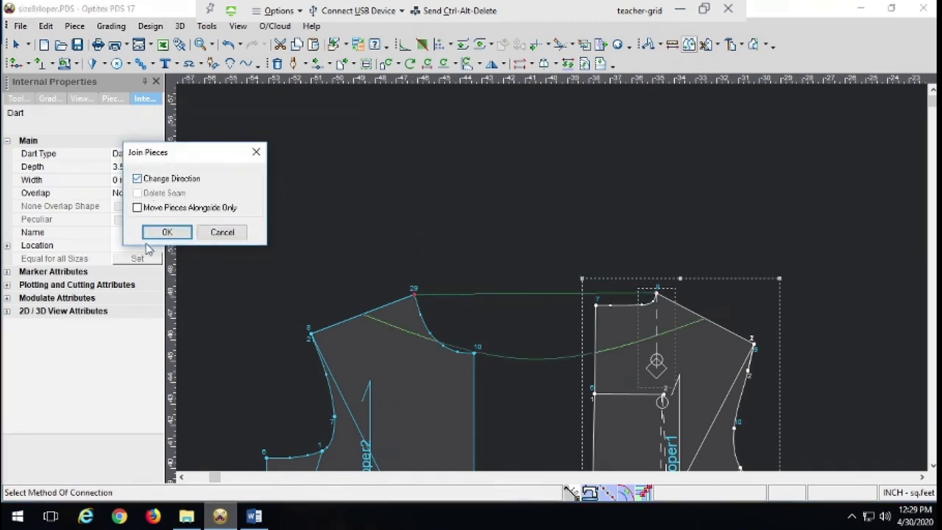
pyautogui.click(137, 207)
pyautogui.click(163, 232)
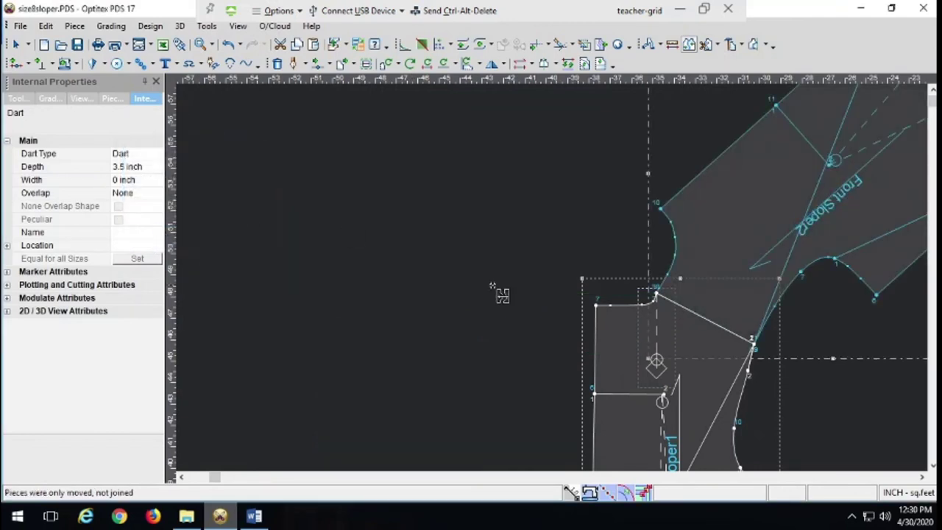
# Delete the back sloper's closed shoulder dart and smooth its neckline by moving the two curve points nearest the shoulder.
pyautogui.press('Escape')
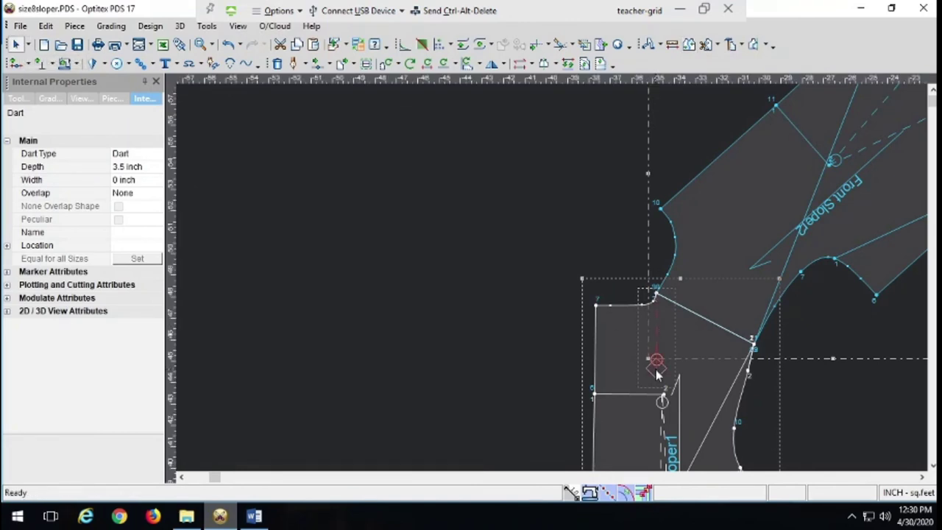
pyautogui.press('Delete')
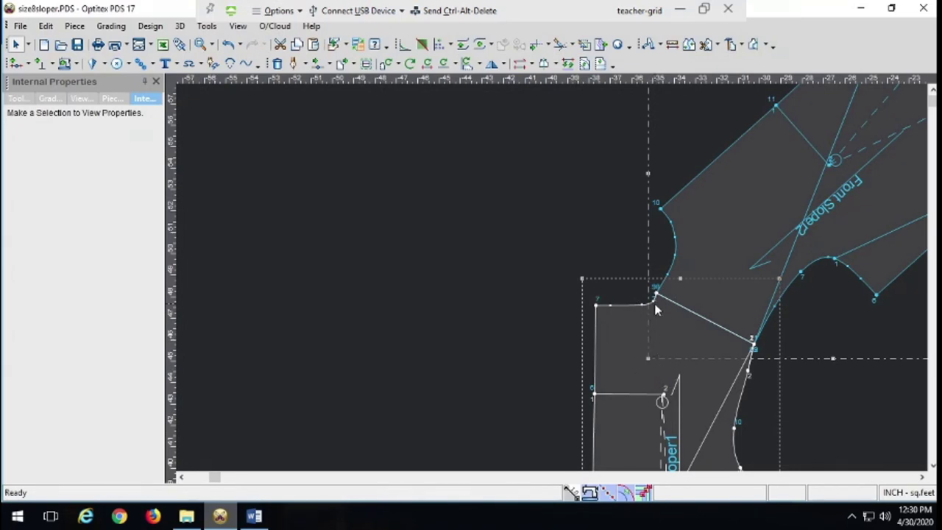
pyautogui.click(199, 44)
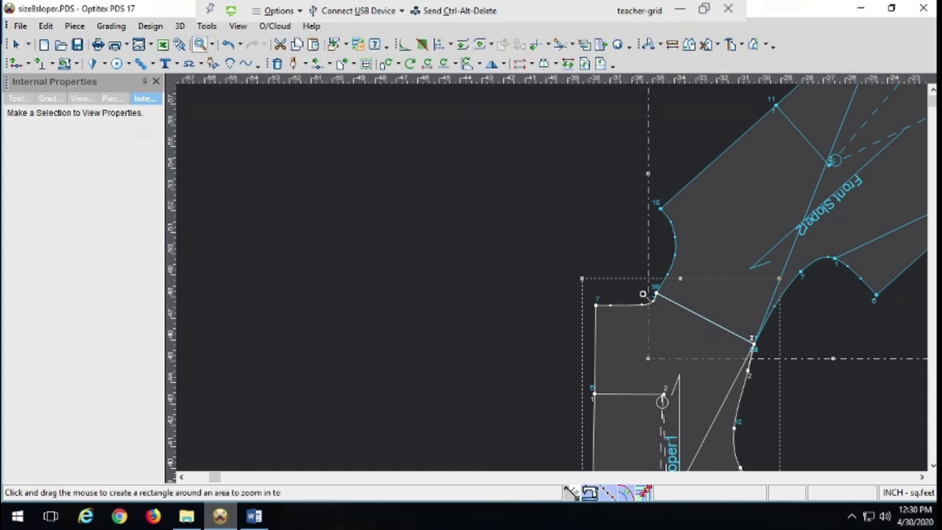
pyautogui.moveTo(633, 283); pyautogui.dragTo(681, 336)
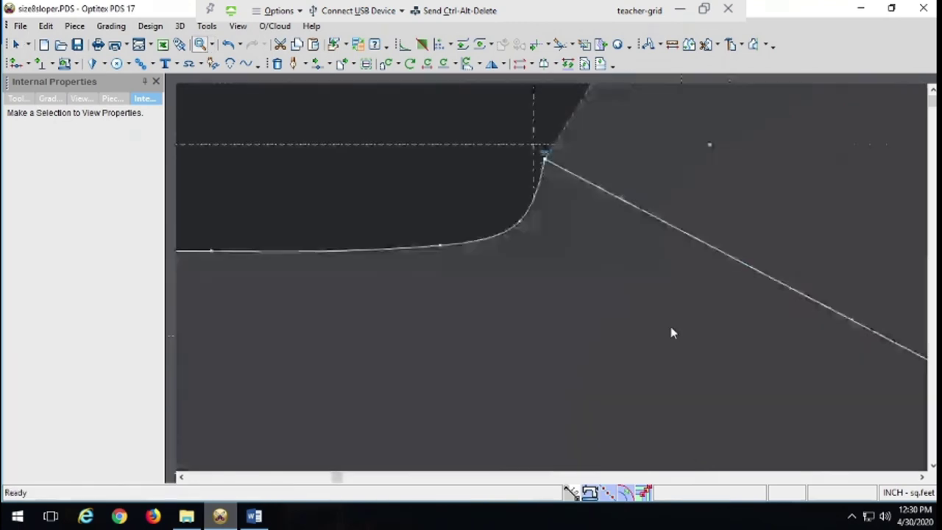
pyautogui.press('m')
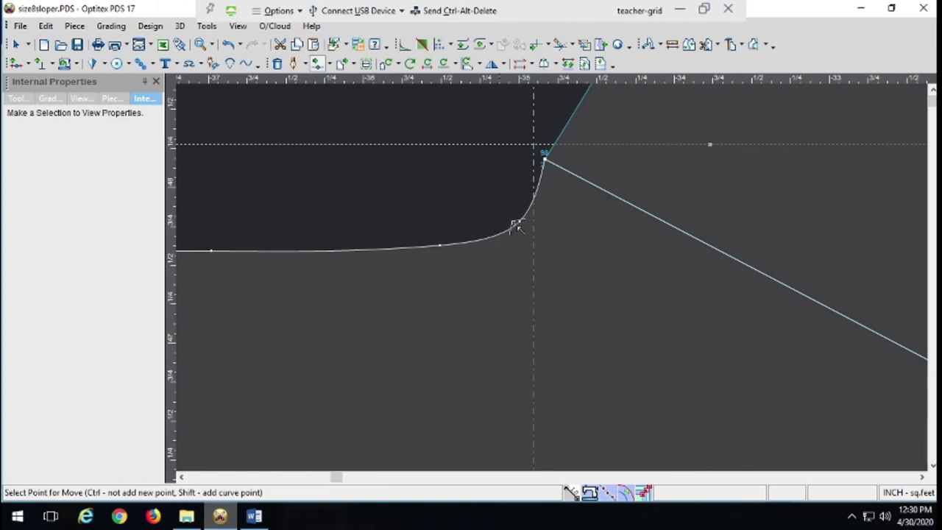
pyautogui.click(520, 224)
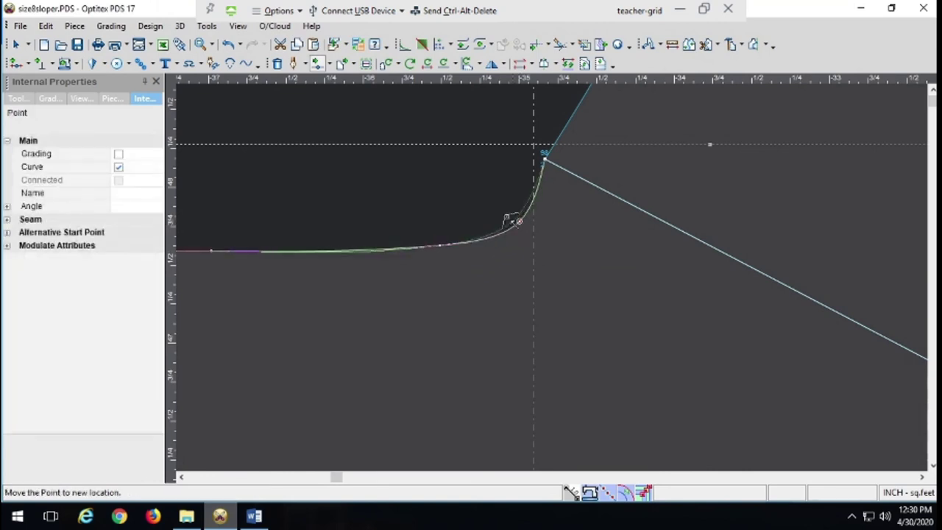
pyautogui.click(503, 214)
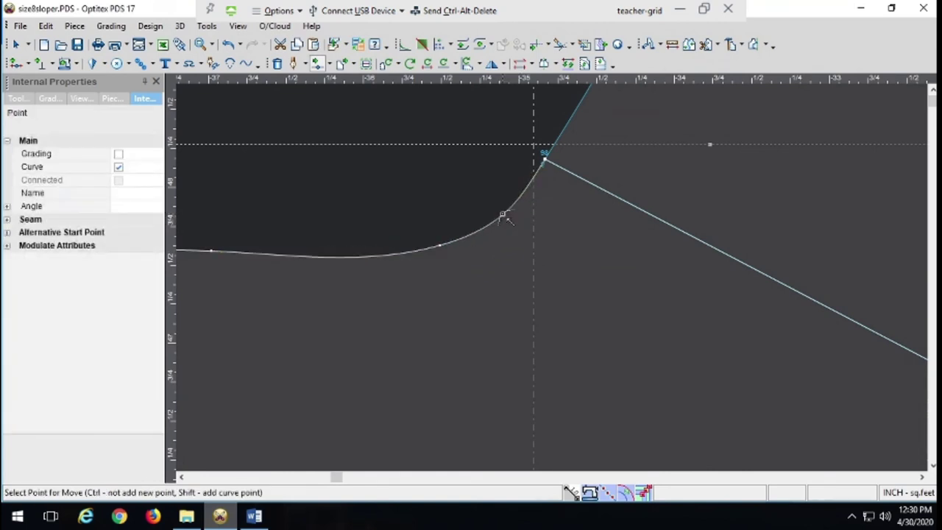
pyautogui.click(440, 248)
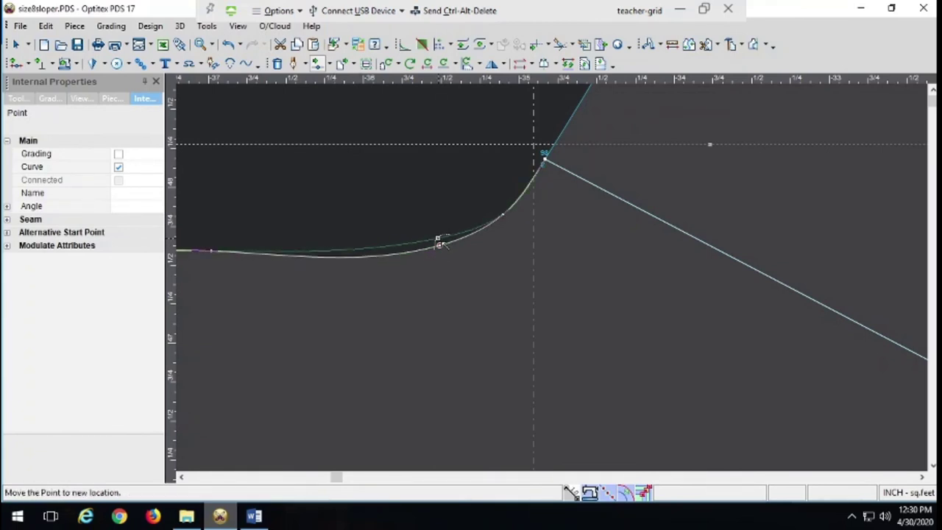
pyautogui.click(440, 241)
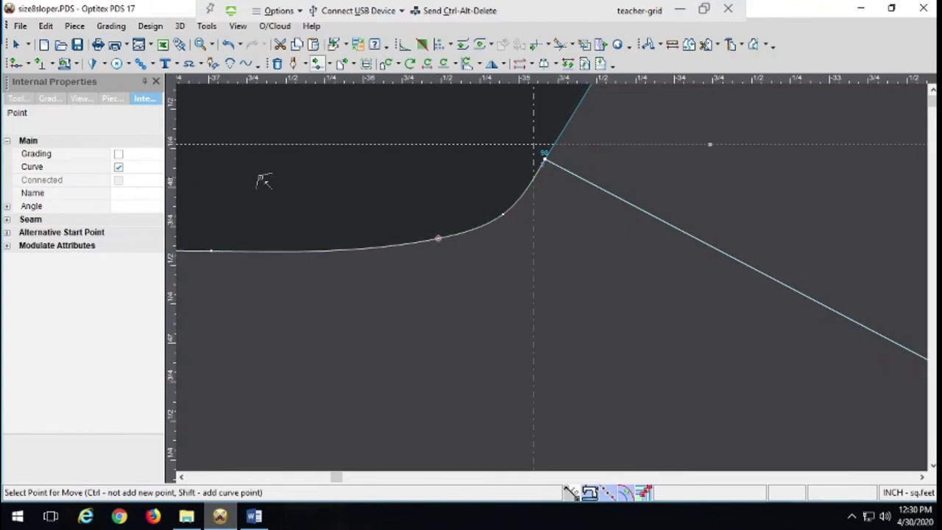
# Cut the back sloper across from the armhole to the center back along the horizontal internal line, keeping the default seam attributes.
pyautogui.click(212, 45)
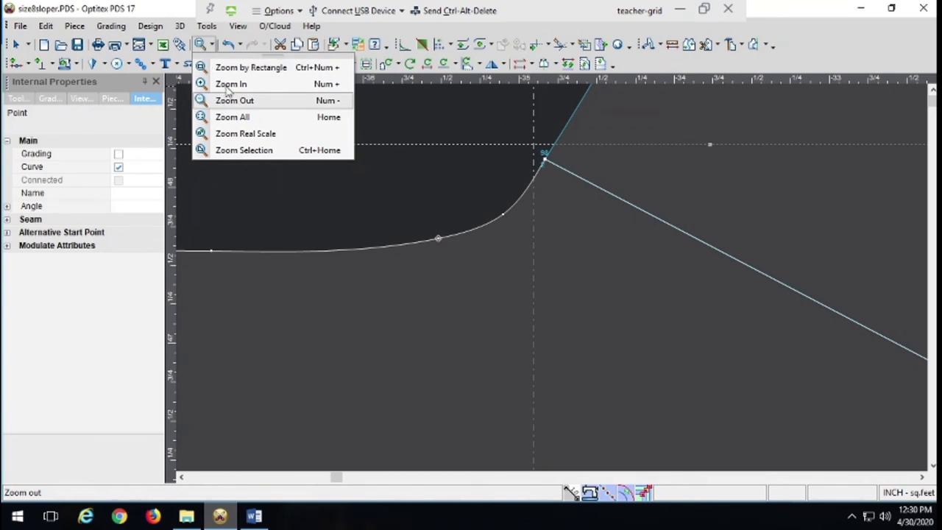
pyautogui.click(229, 97)
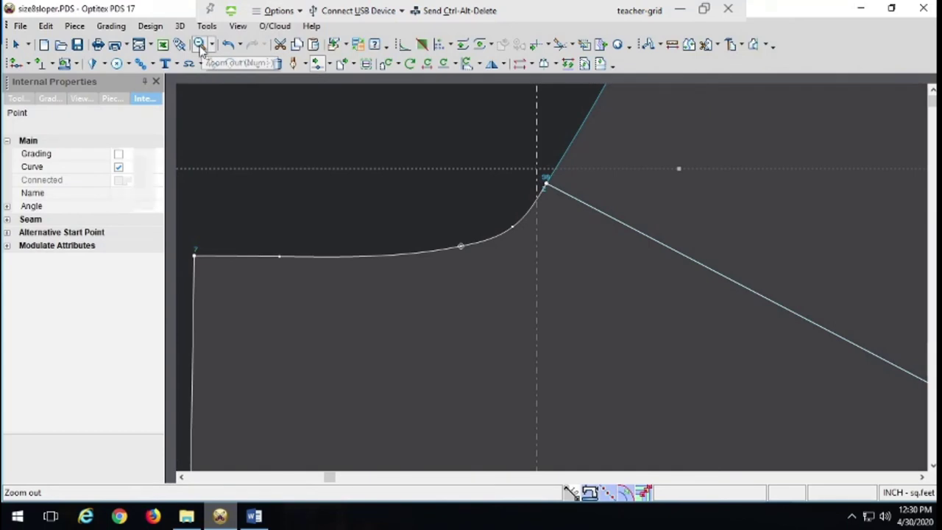
pyautogui.click(200, 45)
pyautogui.click(200, 45)
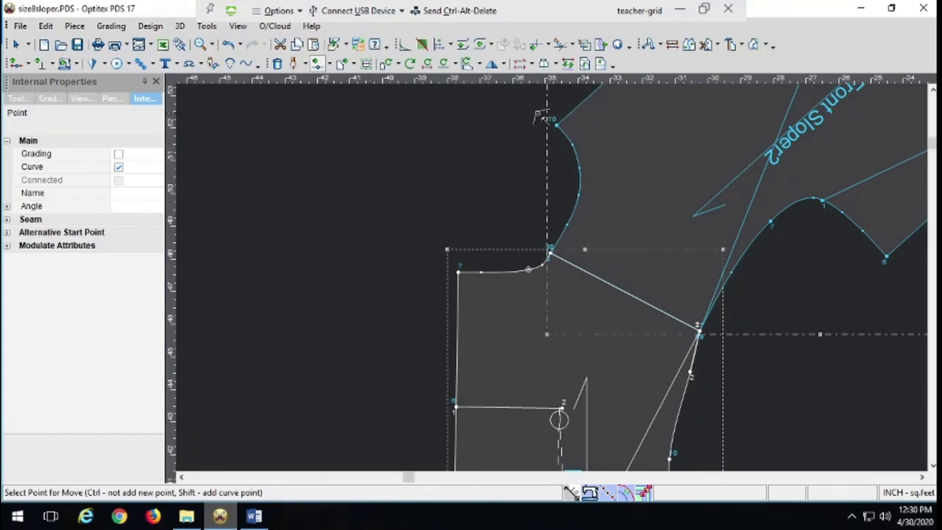
pyautogui.click(705, 44)
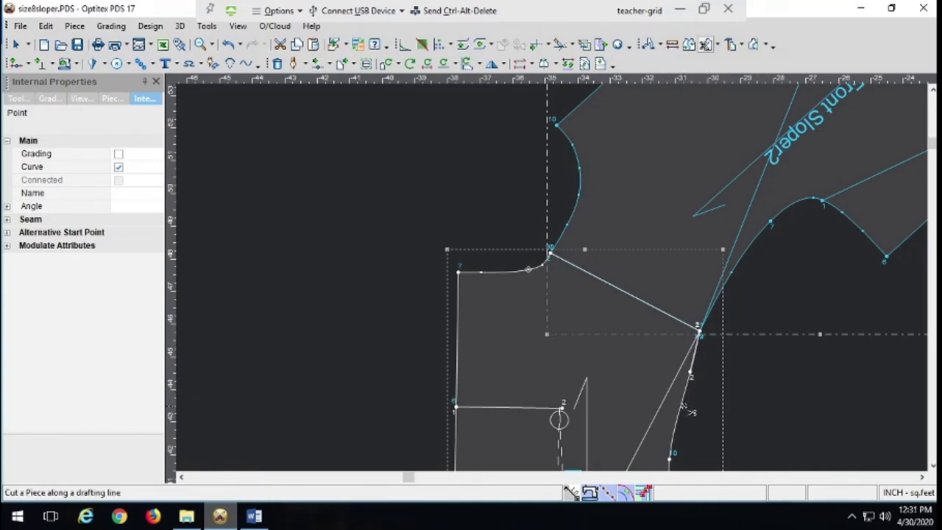
pyautogui.click(680, 405)
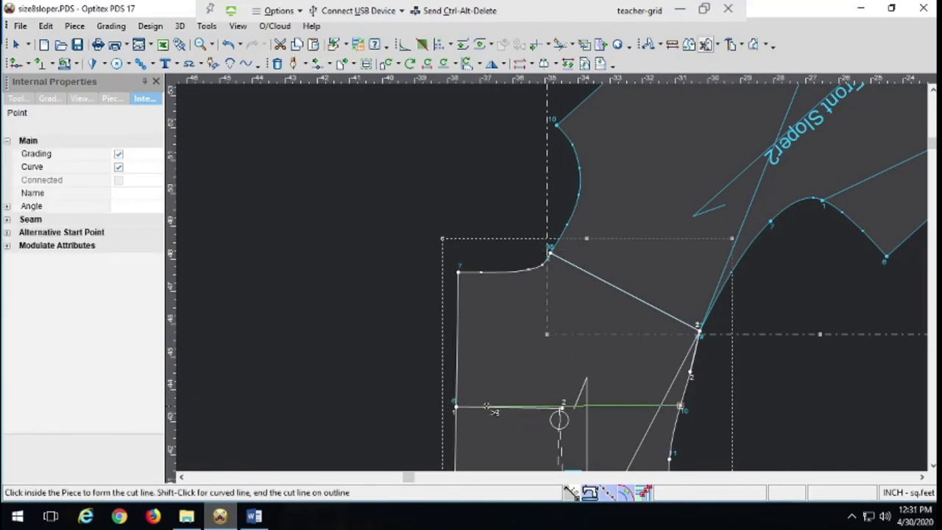
pyautogui.click(455, 407)
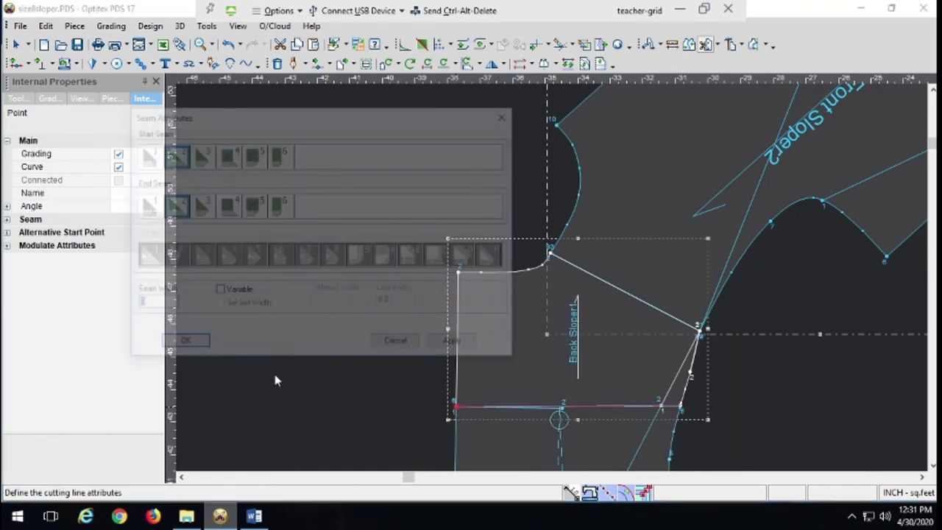
pyautogui.click(180, 340)
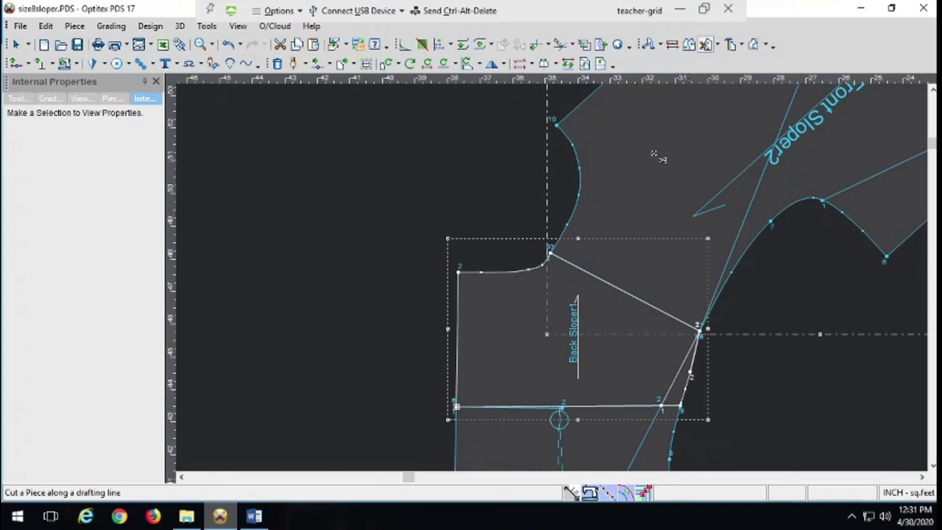
# Cut the front sloper from the neckline curve to the armhole, roughly parallel to the shoulder seam, keeping the default seam attributes.
pyautogui.click(580, 182)
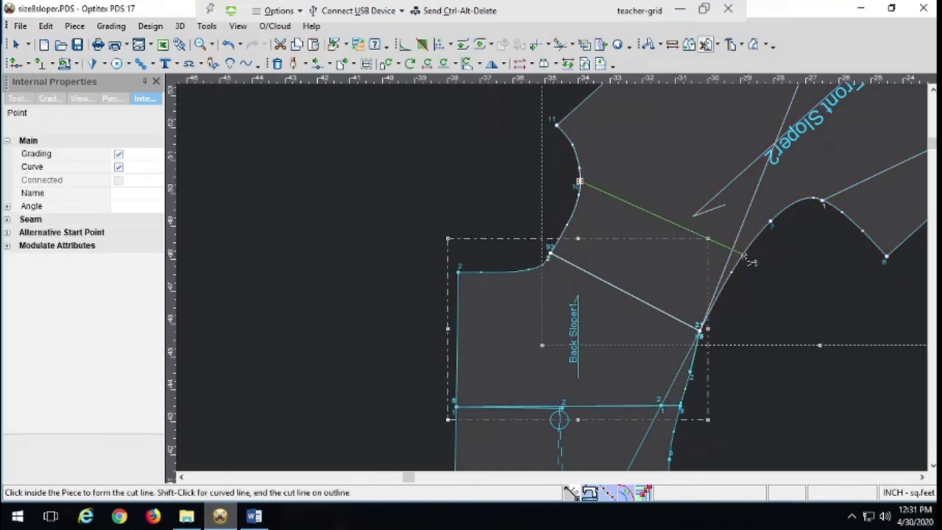
pyautogui.click(742, 258)
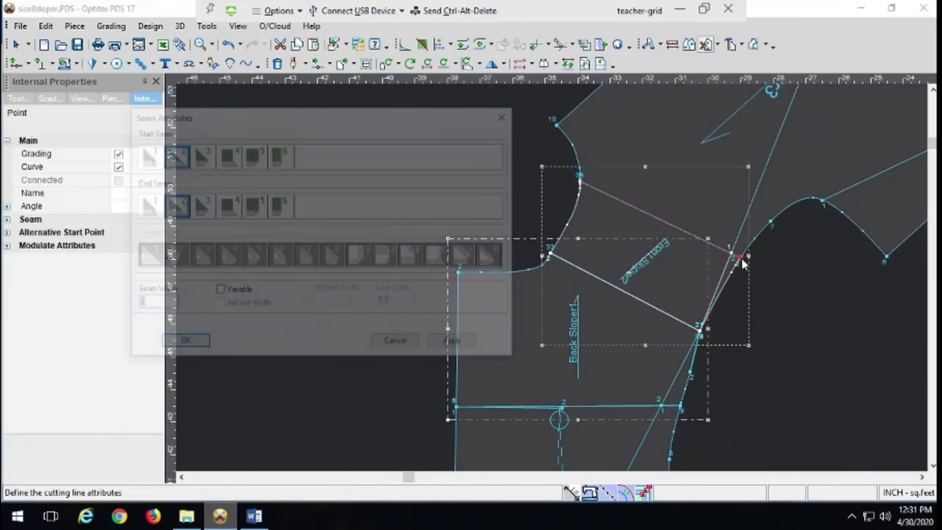
pyautogui.click(197, 344)
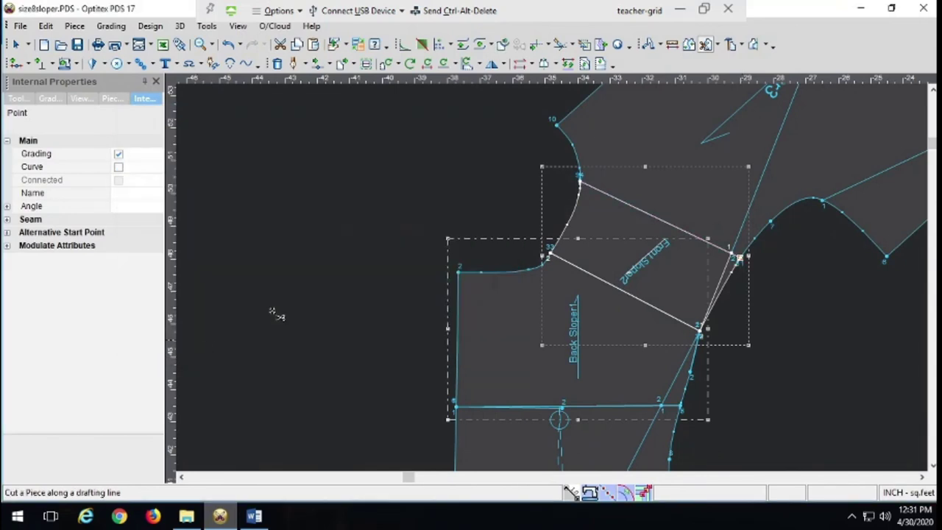
# Move the cut-off back and front shoulder sections together away from the remaining bodice pieces.
pyautogui.click(498, 312)
pyautogui.press('Escape')
pyautogui.press('Escape')
pyautogui.moveTo(493, 308); pyautogui.dragTo(324, 304)
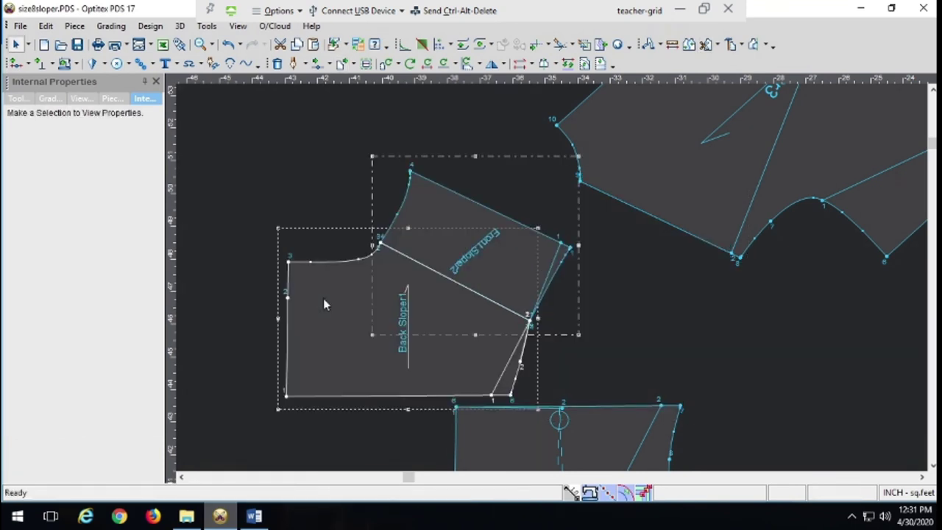
pyautogui.click(479, 216)
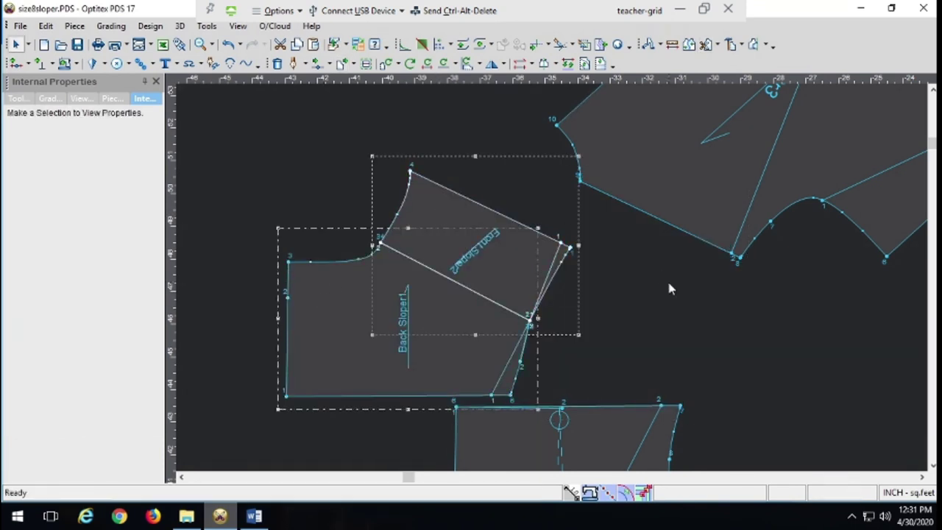
# Join the front shoulder section to the back shoulder section along the shoulder seam to form a one-piece yoke.
pyautogui.moveTo(522, 267); pyautogui.dragTo(528, 247)
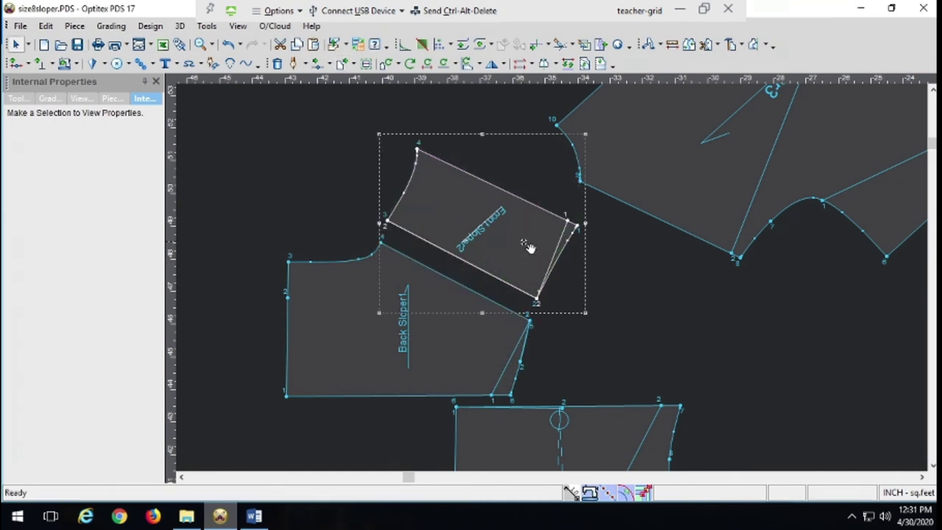
pyautogui.press('m')
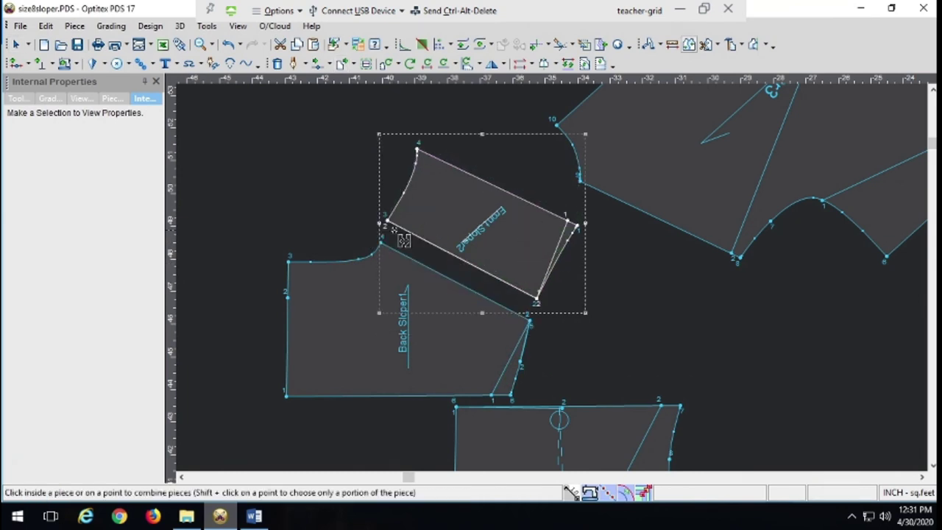
pyautogui.click(395, 225)
pyautogui.click(382, 245)
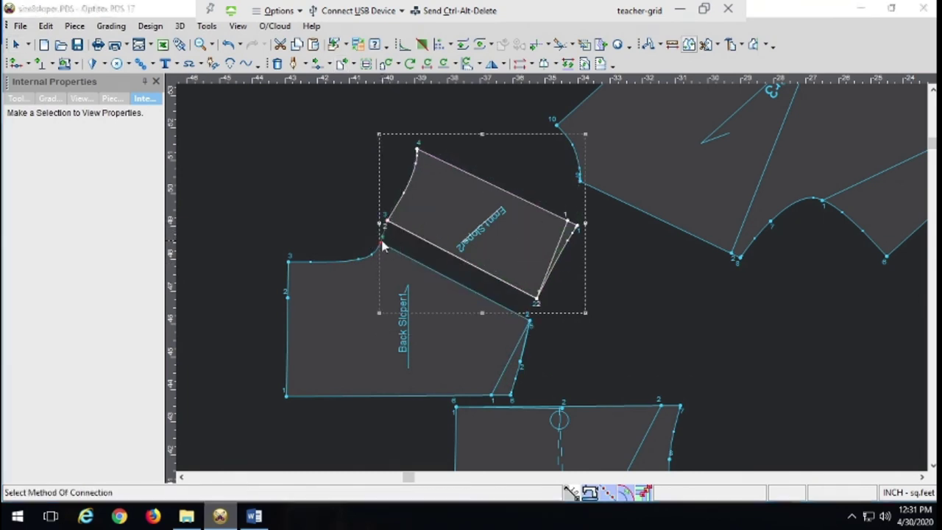
pyautogui.click(166, 233)
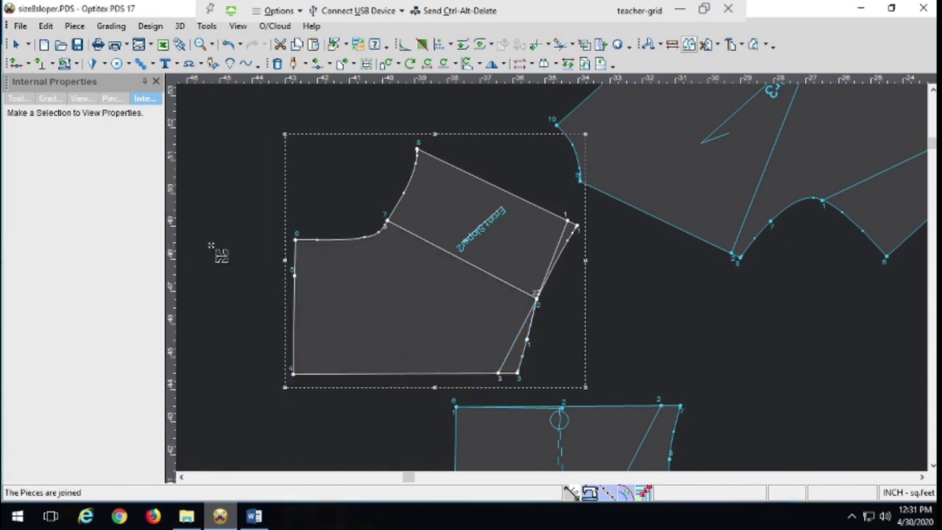
# Set the yoke's baseline direction parallel to its center back edge, using the edge's two end points.
pyautogui.click(293, 374)
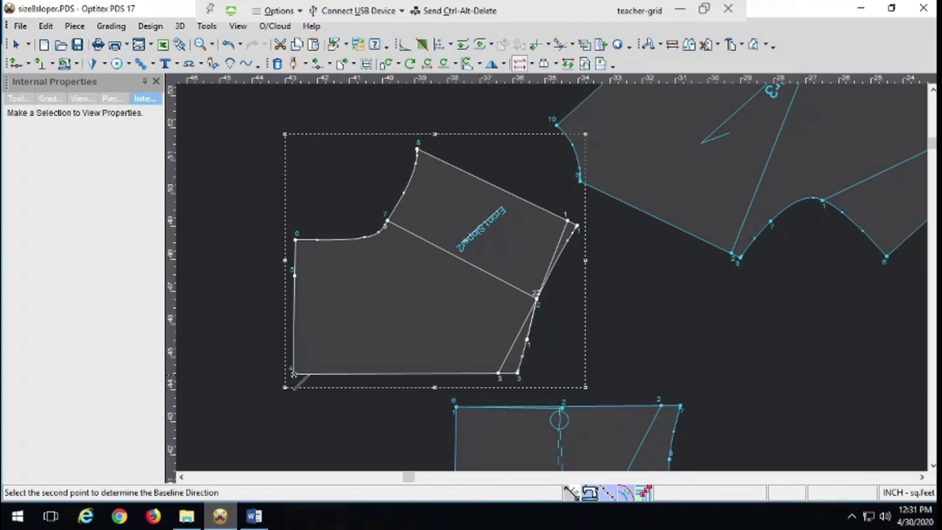
pyautogui.click(295, 239)
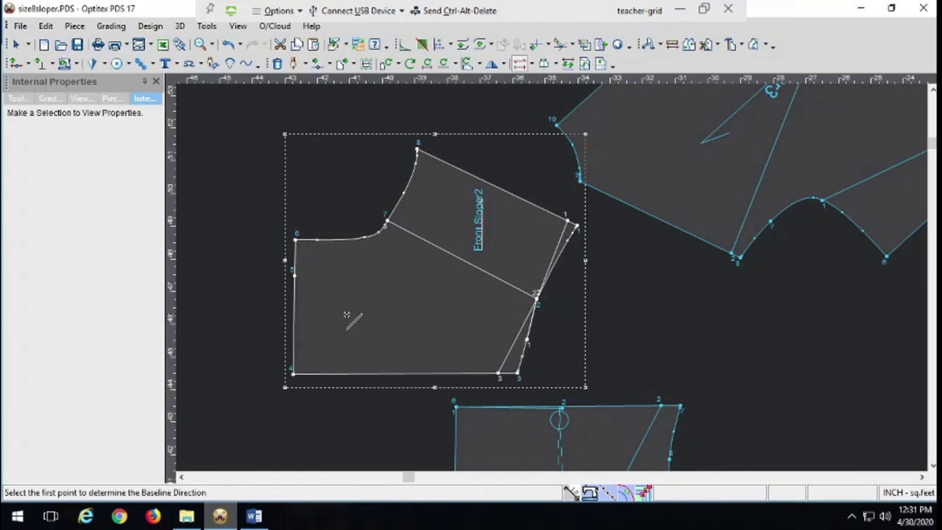
pyautogui.click(16, 44)
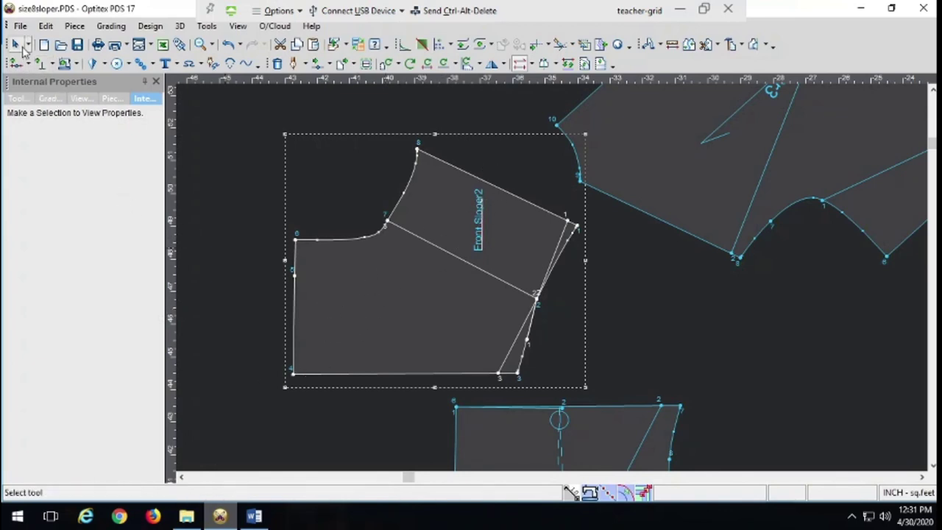
# Bring the front sloper and the yoke together so the yoke's front edge lies along the sloper's cut shoulder edge.
pyautogui.moveTo(338, 301); pyautogui.dragTo(262, 285)
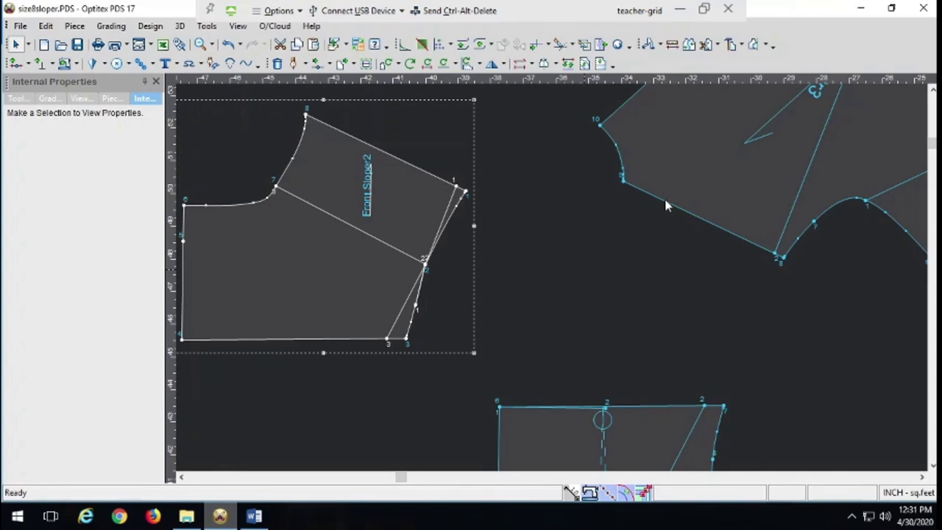
pyautogui.moveTo(690, 193); pyautogui.dragTo(350, 312)
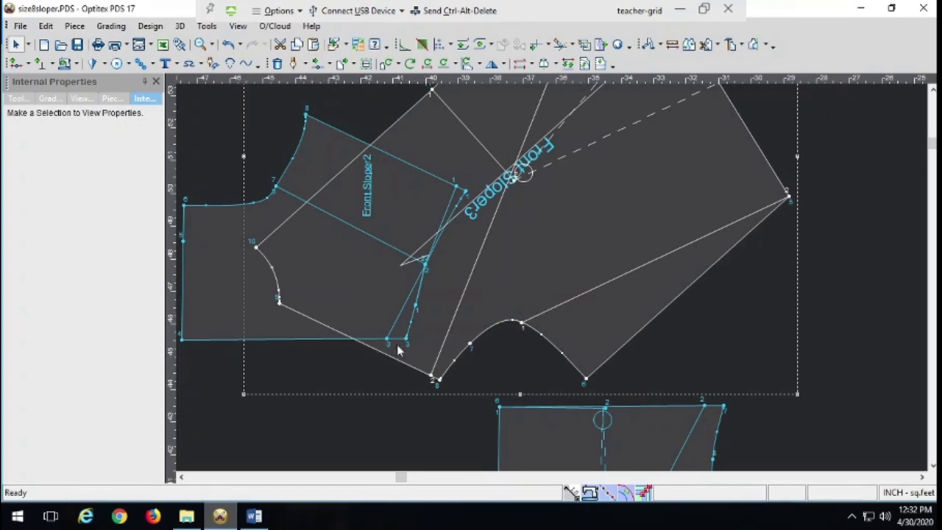
pyautogui.moveTo(533, 265); pyautogui.dragTo(674, 189)
pyautogui.moveTo(311, 237); pyautogui.dragTo(425, 360)
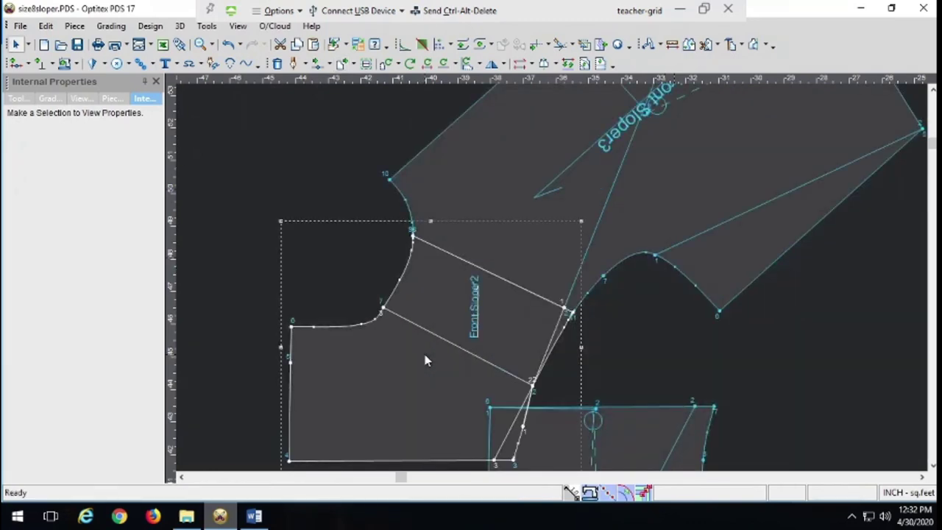
pyautogui.moveTo(412, 301)
pyautogui.mouseDown()
pyautogui.moveTo(420, 305)
pyautogui.moveTo(416, 294)
pyautogui.mouseUp()
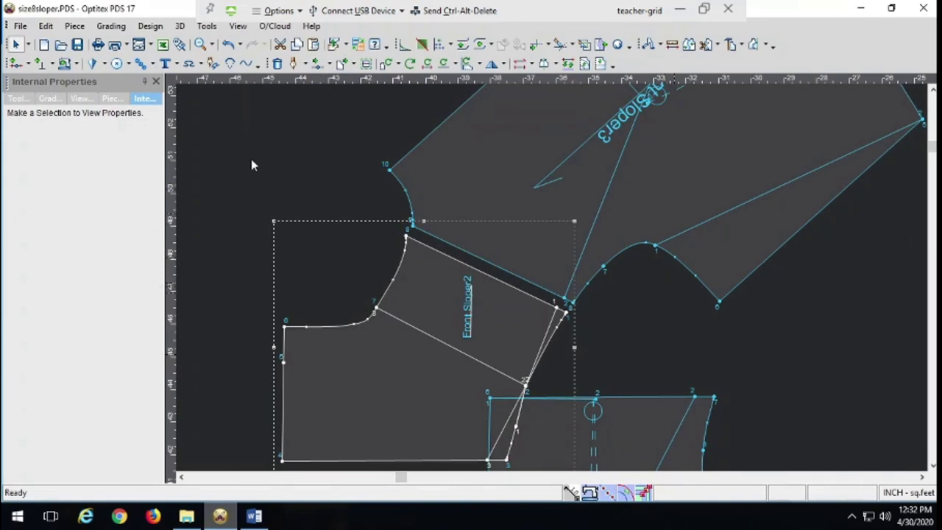
# Add two notches to the yoke's front edge, 0.97 inch from the neckline end and 0.82 inch from the armhole end.
pyautogui.click(40, 65)
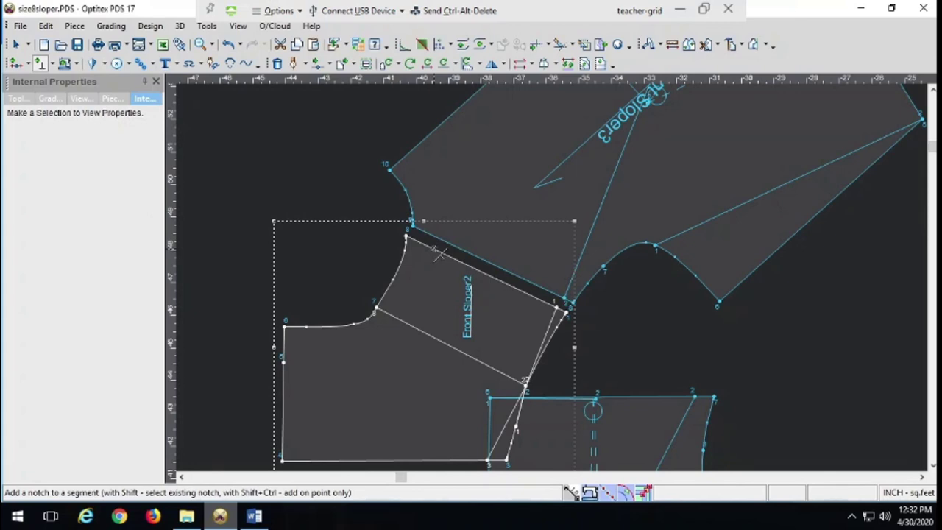
pyautogui.click(435, 251)
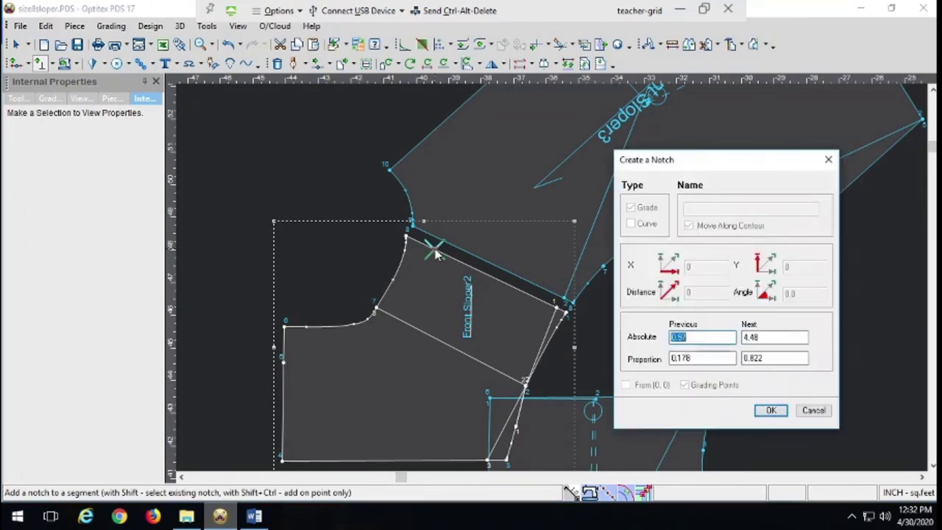
pyautogui.click(770, 411)
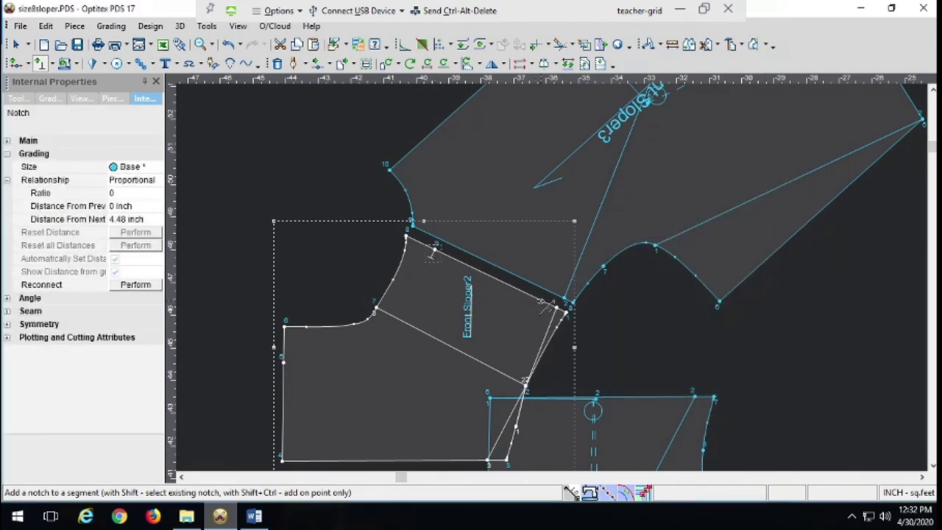
pyautogui.click(543, 304)
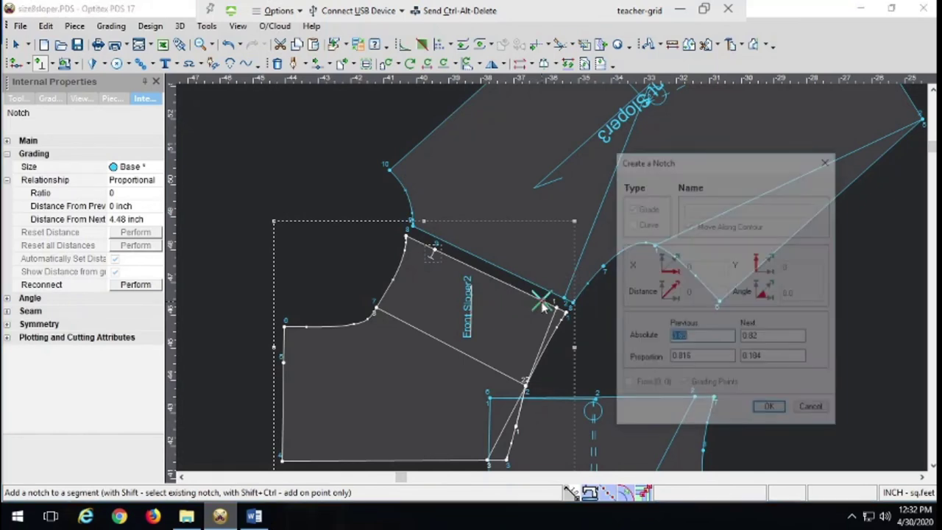
pyautogui.click(769, 411)
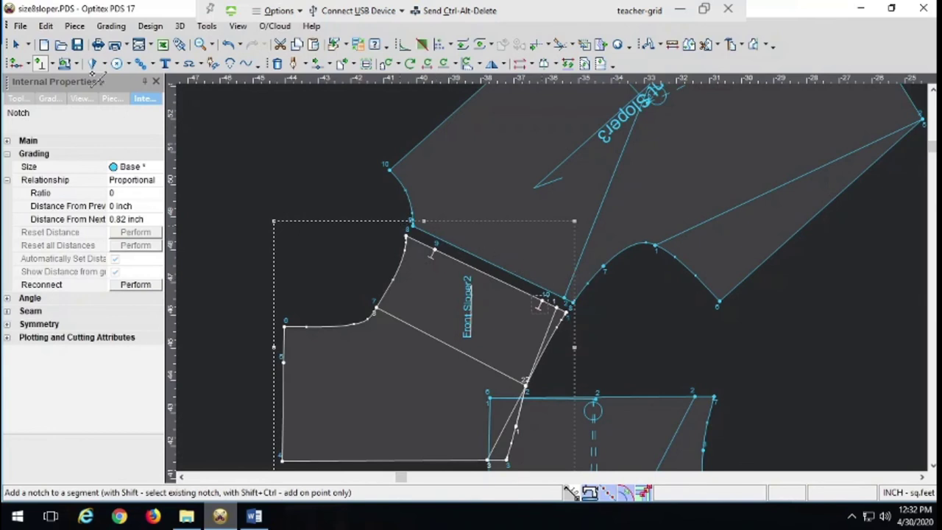
# Move the notched yoke away from the front sloper and place the front sloper in the empty space below it.
pyautogui.click(15, 44)
pyautogui.moveTo(425, 386); pyautogui.dragTo(277, 336)
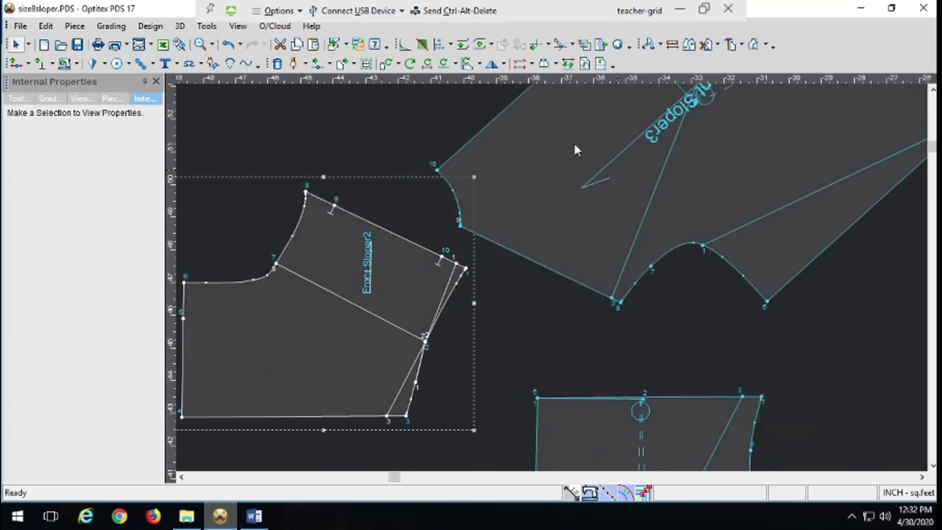
pyautogui.click(199, 44)
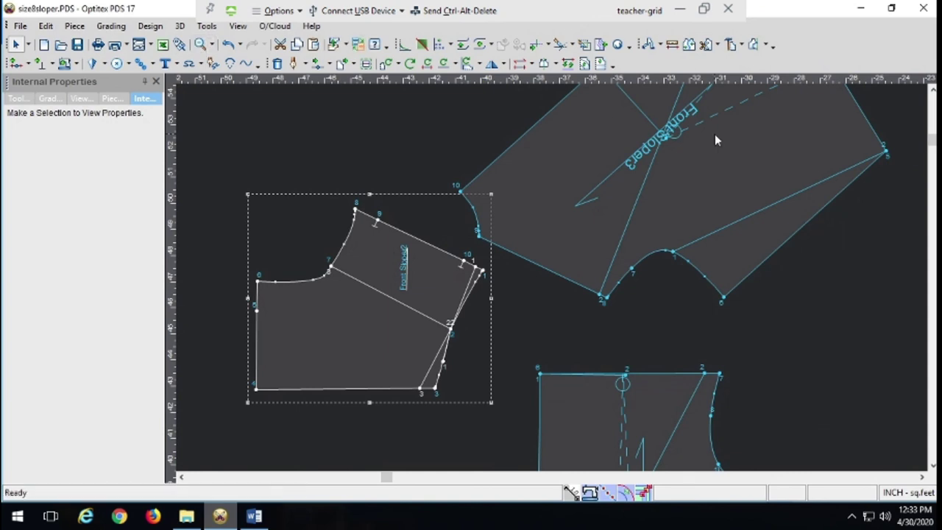
pyautogui.moveTo(765, 176); pyautogui.dragTo(441, 358)
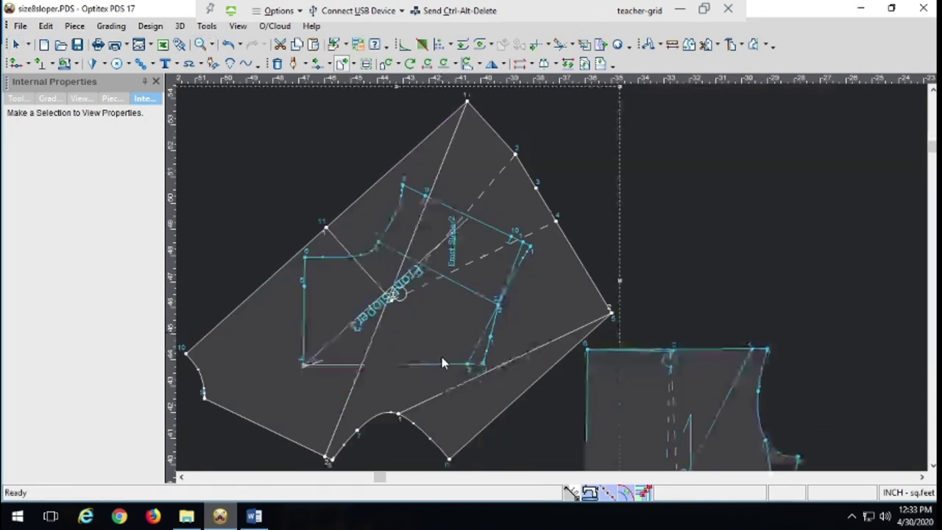
pyautogui.click(932, 466)
pyautogui.click(932, 466)
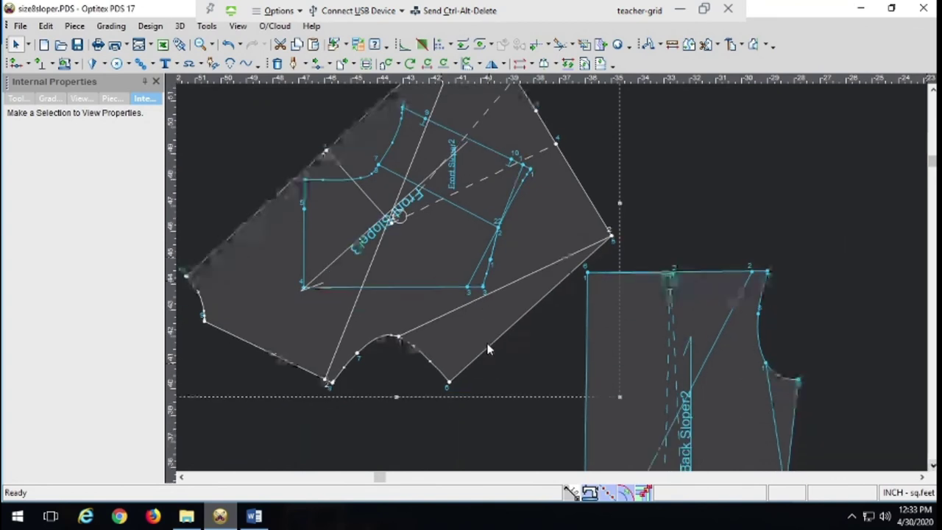
pyautogui.moveTo(560, 214); pyautogui.dragTo(520, 454)
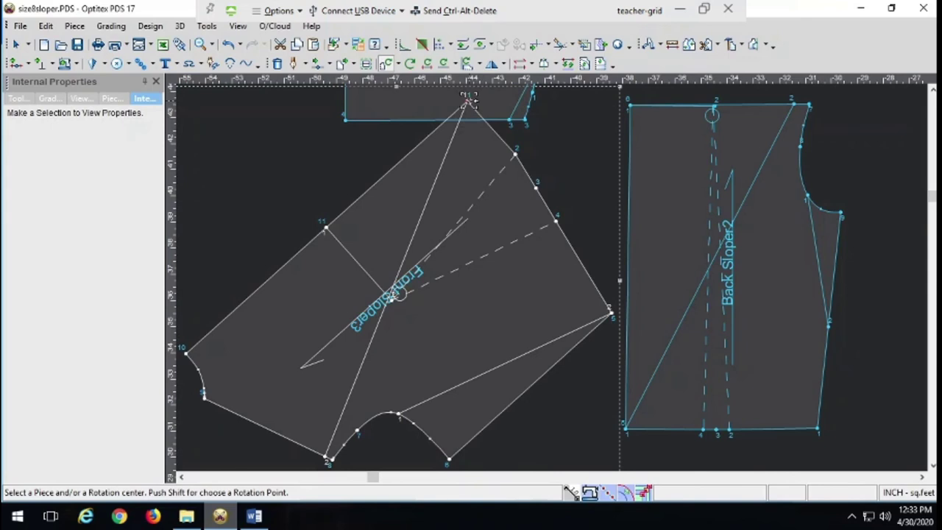
# Rotate the front sloper by -132.5 degrees about its waist and side seam corner and place it beside the back sloper.
pyautogui.click(609, 310)
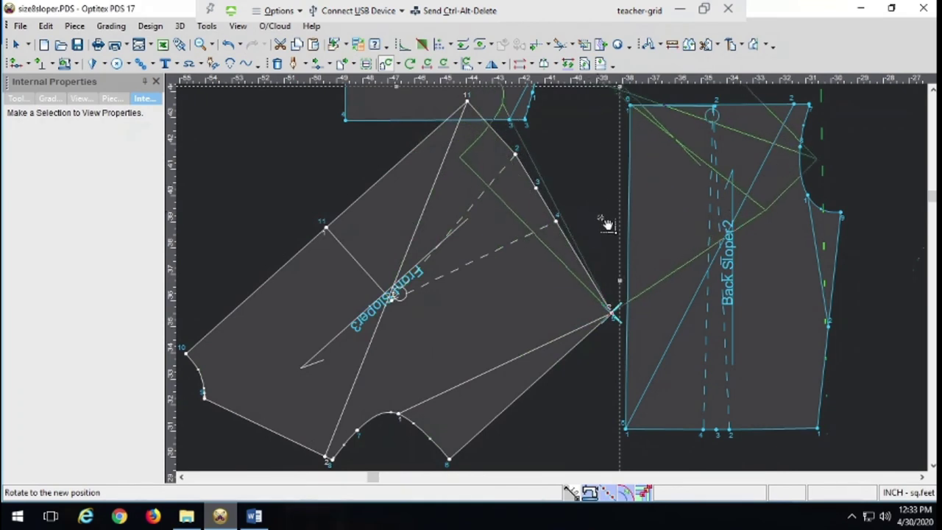
pyautogui.click(654, 251)
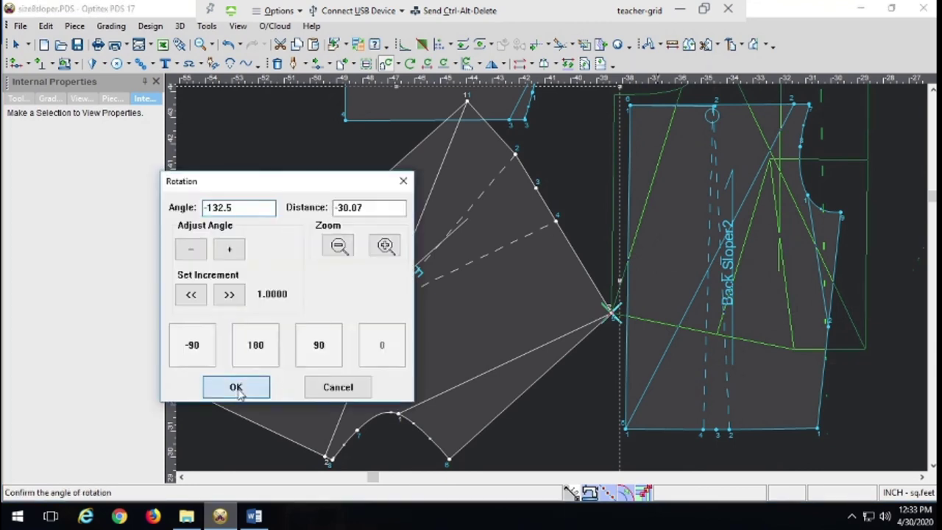
pyautogui.click(236, 384)
pyautogui.click(16, 45)
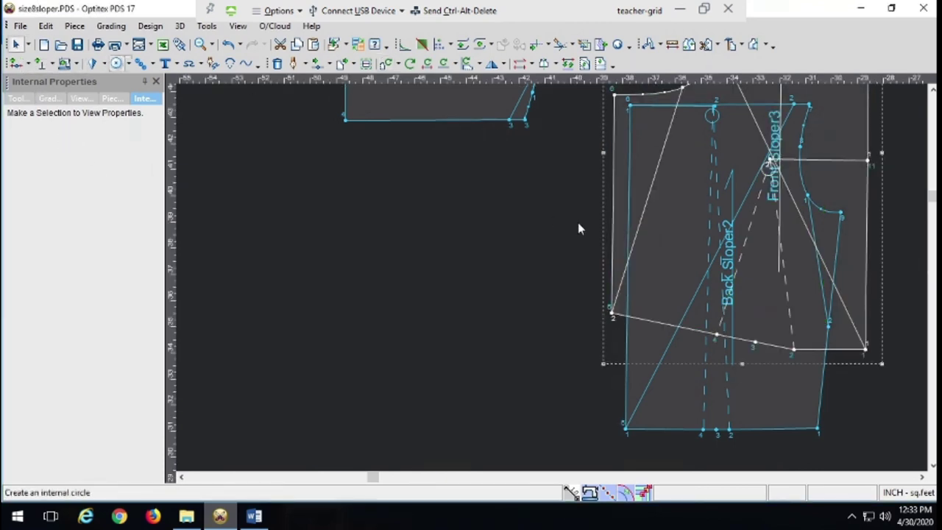
pyautogui.moveTo(659, 221); pyautogui.dragTo(333, 400)
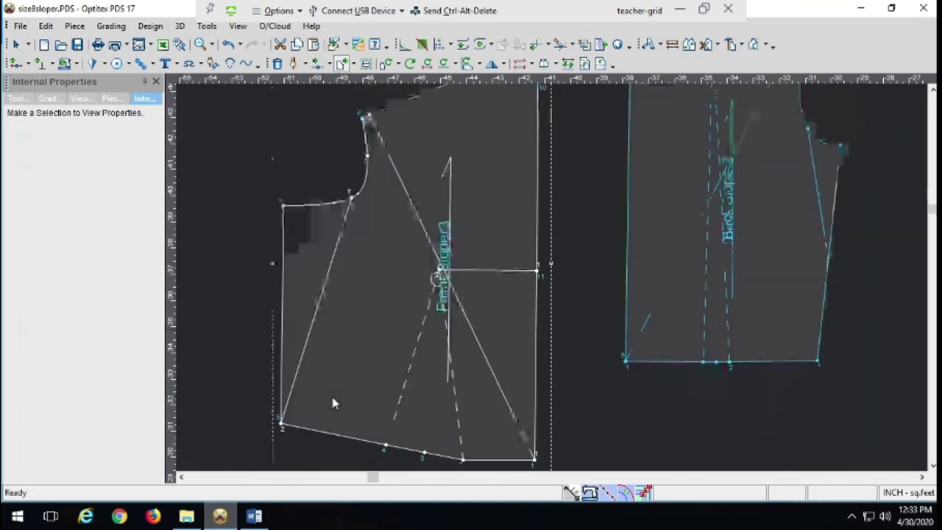
pyautogui.click(199, 45)
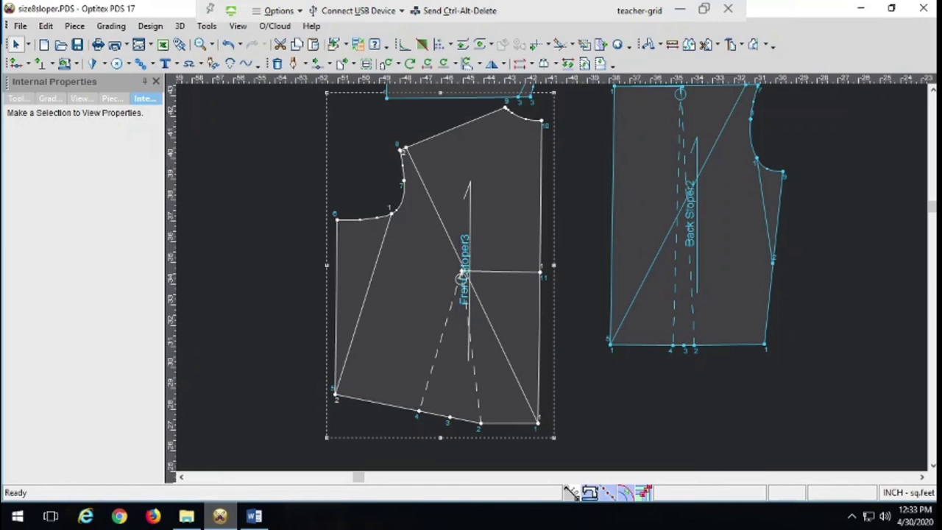
# Rotate the yoke by -123.6 degrees about the lower corner of its center back edge.
pyautogui.click(932, 88)
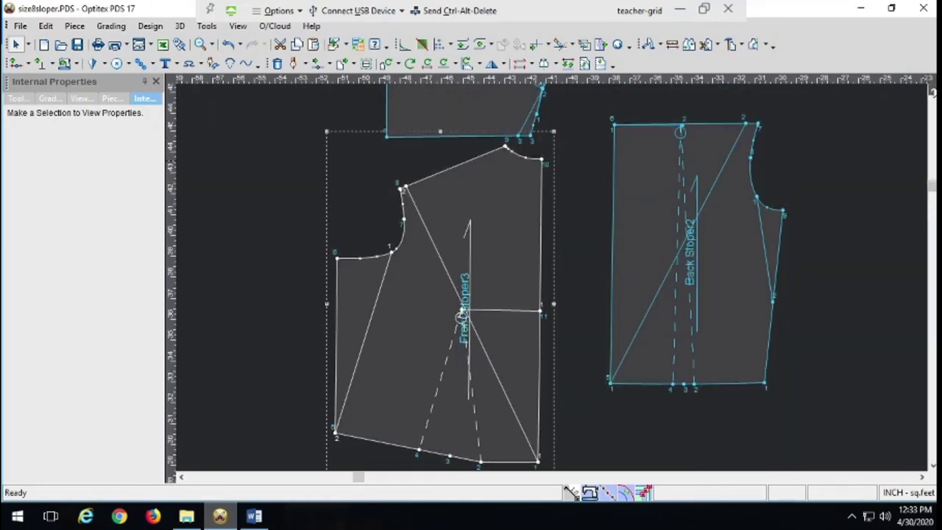
pyautogui.click(932, 89)
pyautogui.click(932, 89)
pyautogui.click(932, 89)
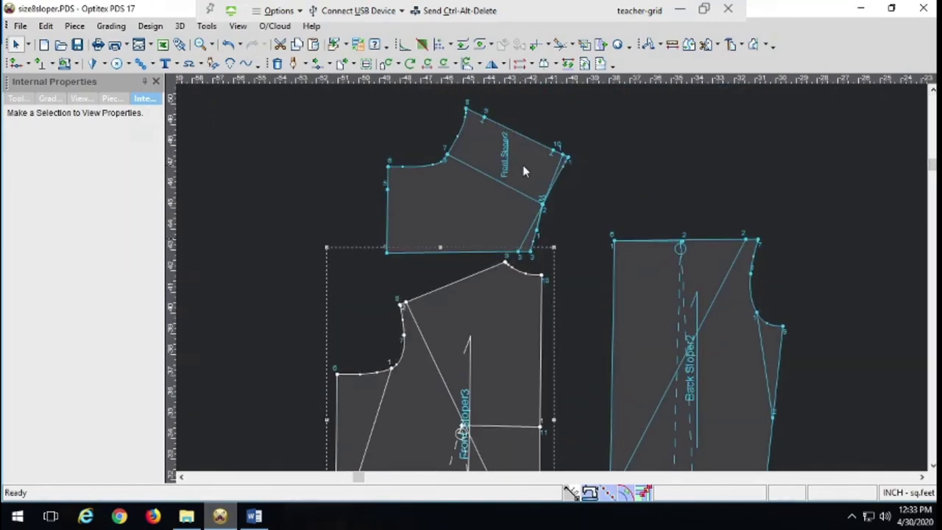
pyautogui.click(386, 64)
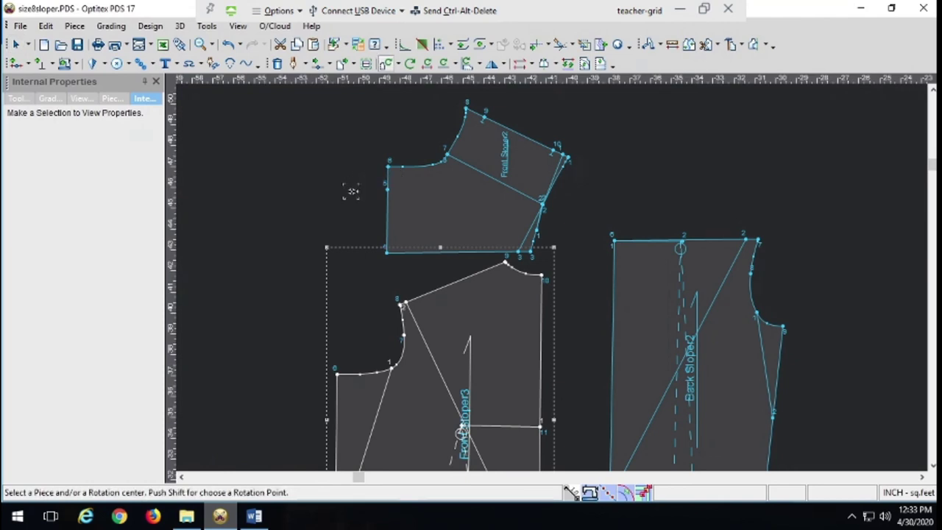
pyautogui.click(388, 250)
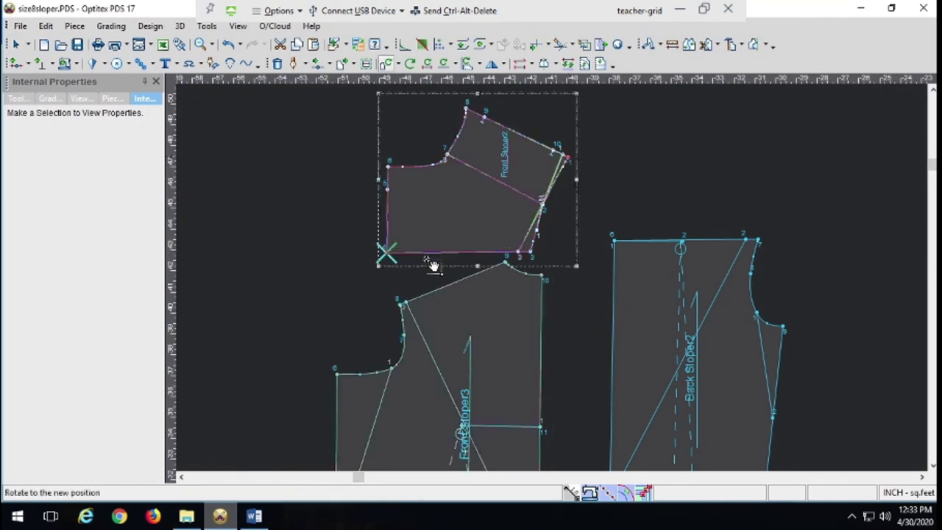
pyautogui.click(387, 297)
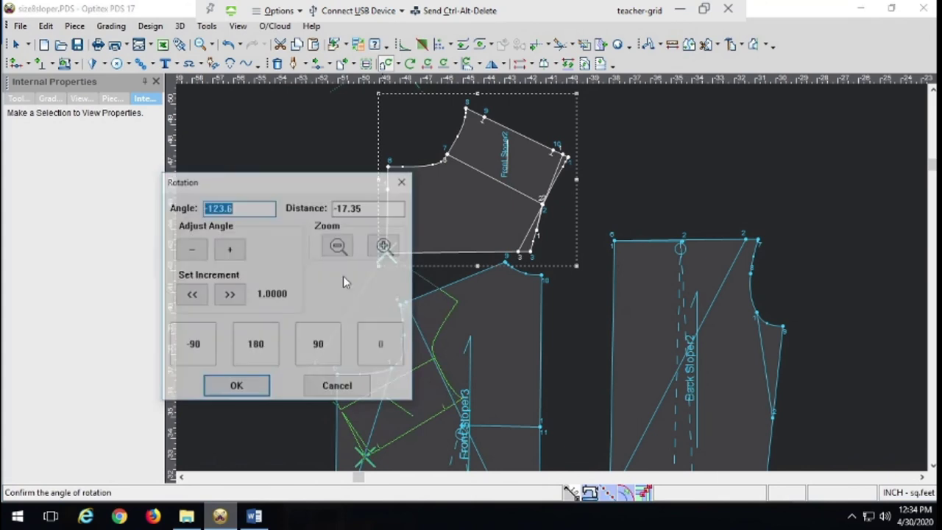
pyautogui.click(236, 388)
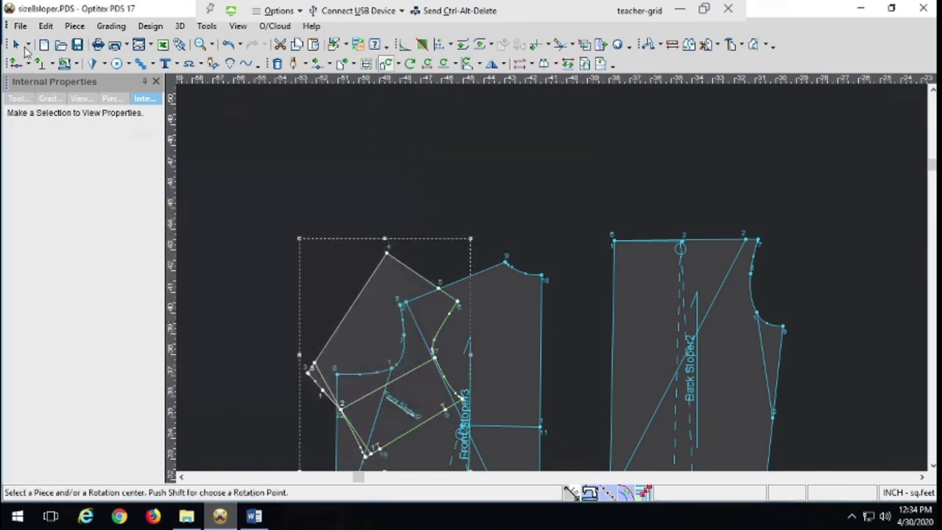
pyautogui.click(16, 46)
# Move the yoke above the front sloper's cut shoulder edge and rotate it by -7.3 degrees about its lower armhole corner.
pyautogui.moveTo(361, 336)
pyautogui.mouseDown()
pyautogui.moveTo(409, 223)
pyautogui.moveTo(414, 199)
pyautogui.moveTo(392, 177)
pyautogui.mouseUp()
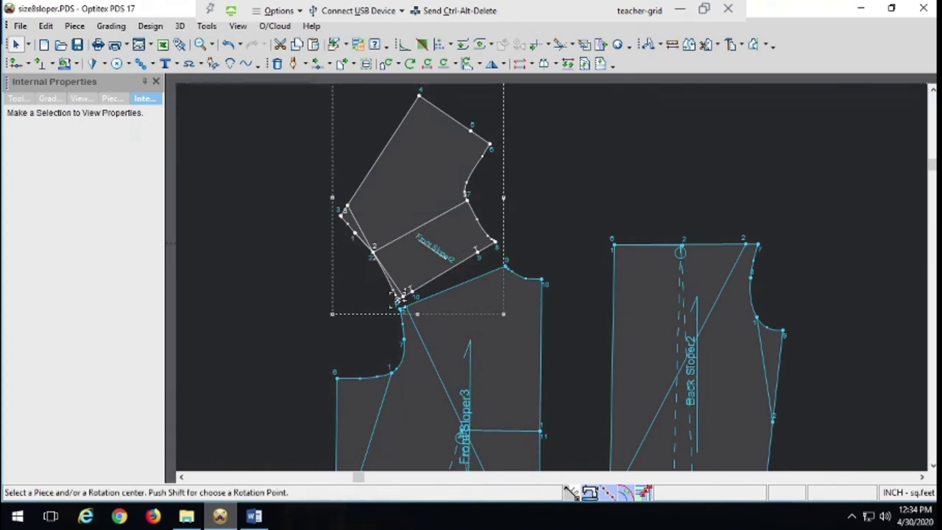
pyautogui.click(398, 301)
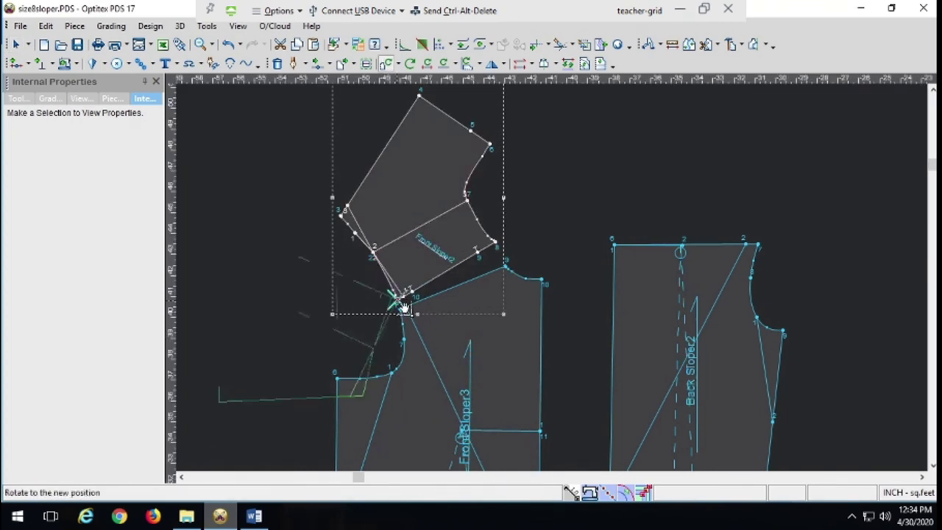
pyautogui.click(408, 261)
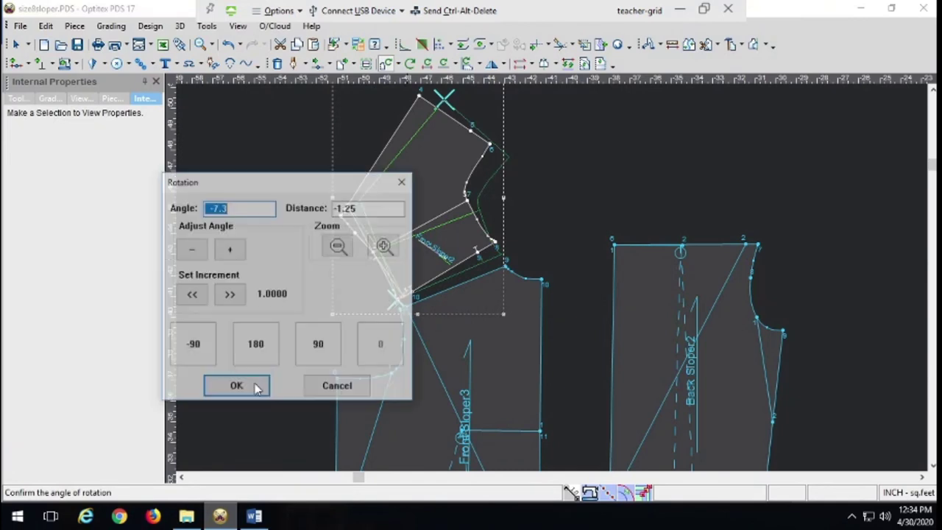
pyautogui.press('Return')
# Add two notches to the front sloper's shoulder edge opposite the yoke notches, 0.87 inch from the armhole end and 0.92 inch from the neckline end.
pyautogui.click(214, 45)
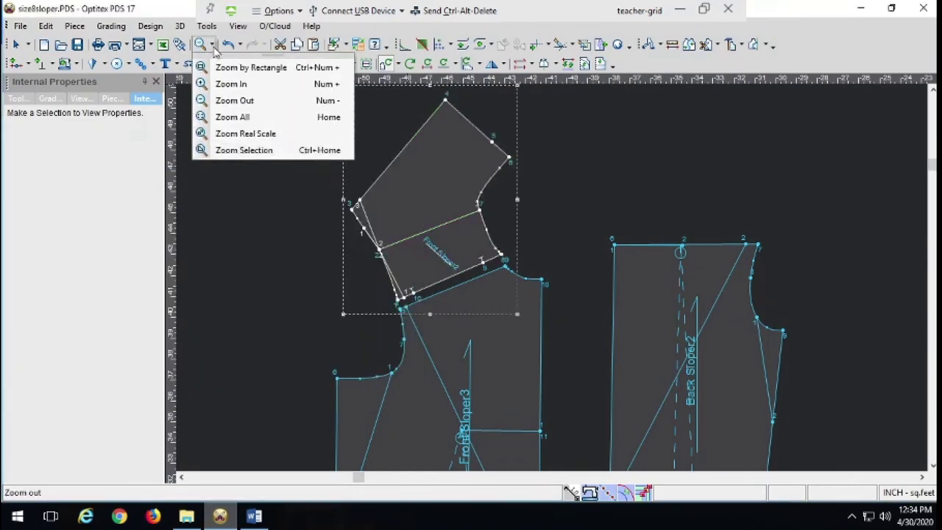
pyautogui.click(223, 68)
pyautogui.moveTo(371, 263); pyautogui.dragTo(552, 303)
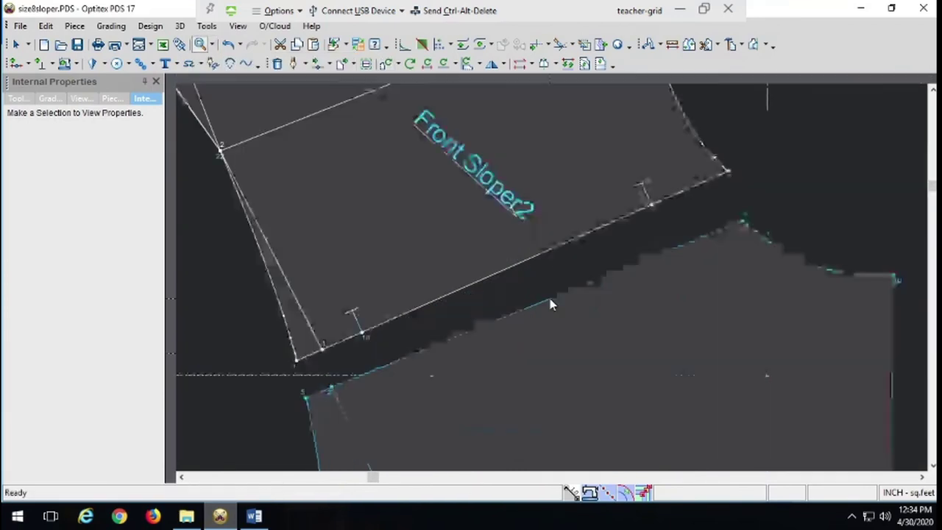
pyautogui.click(41, 63)
pyautogui.click(358, 327)
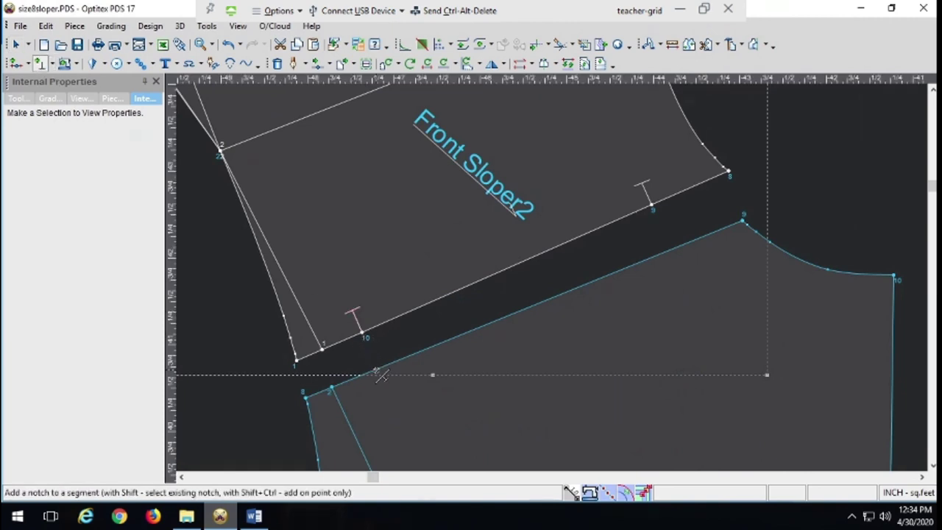
pyautogui.click(376, 370)
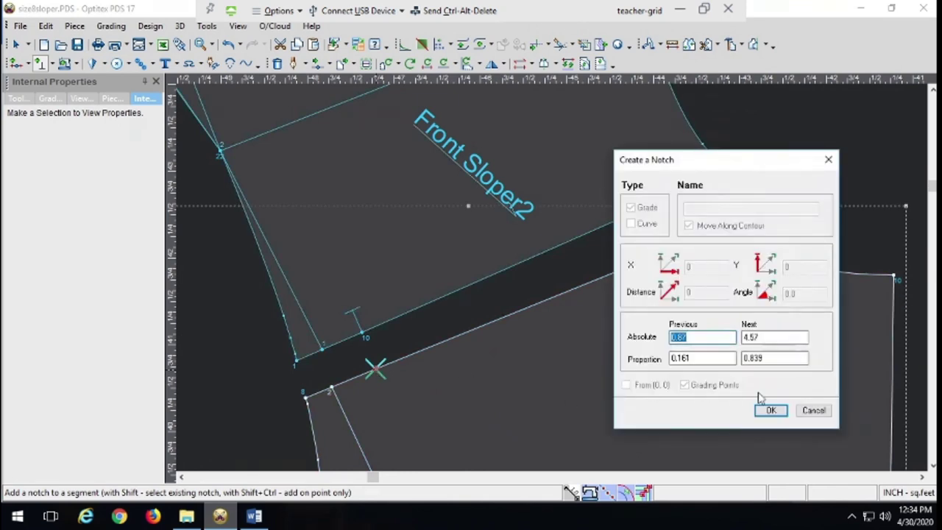
pyautogui.click(773, 411)
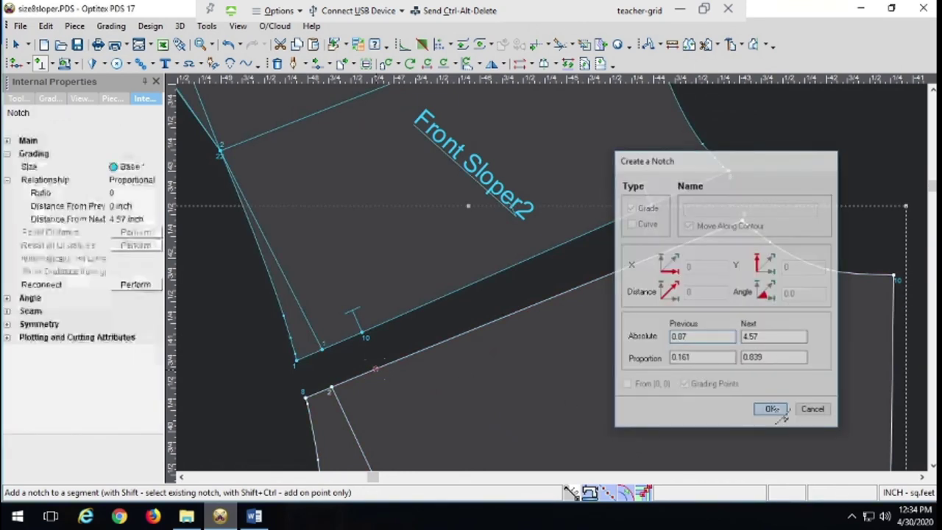
pyautogui.click(781, 414)
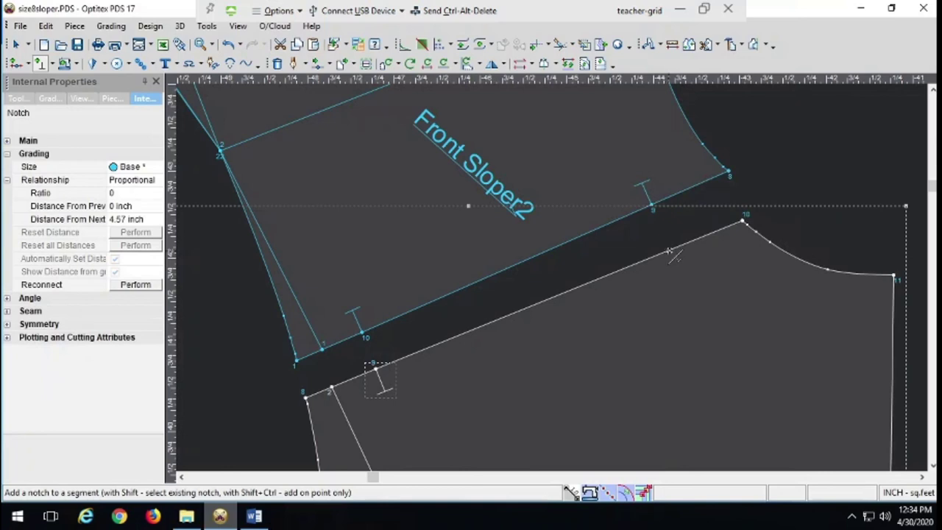
pyautogui.click(668, 252)
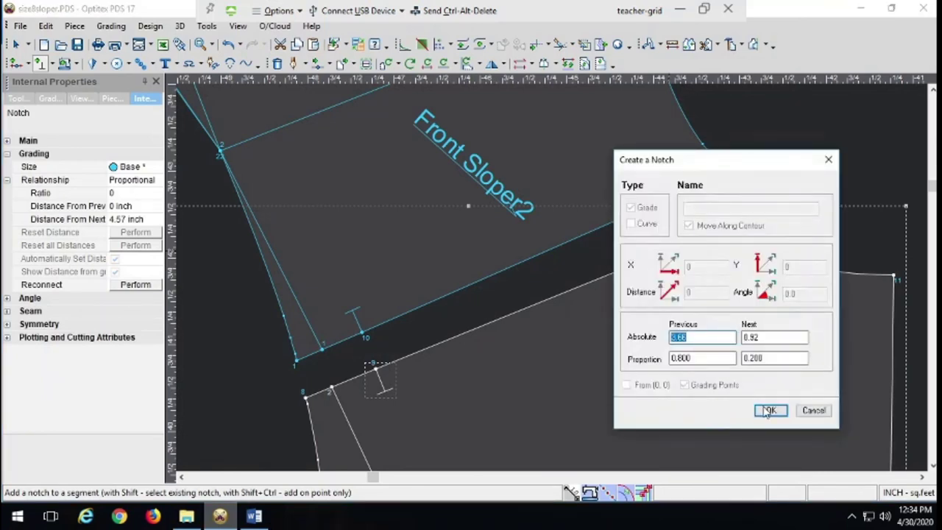
pyautogui.click(769, 410)
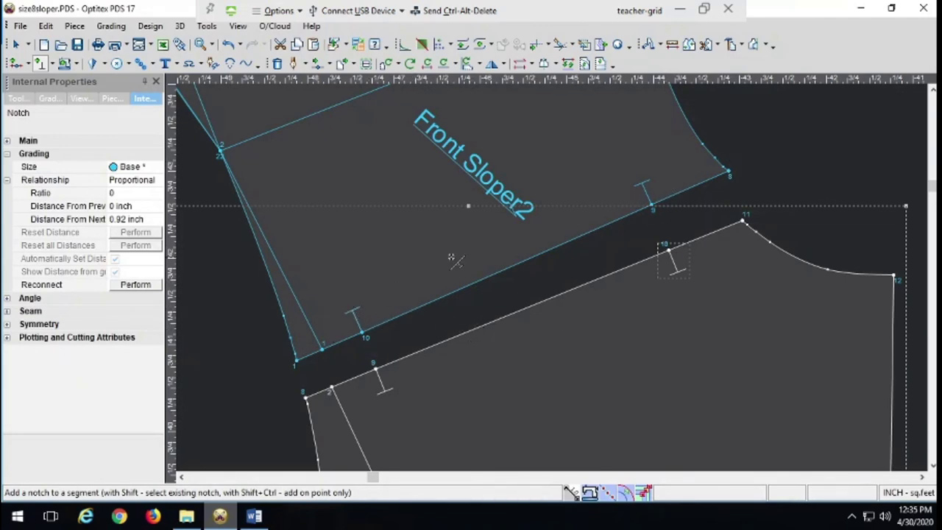
# Add a point midway between the two notches on the front sloper's shoulder edge, at a proportion of 0.5.
pyautogui.click(16, 63)
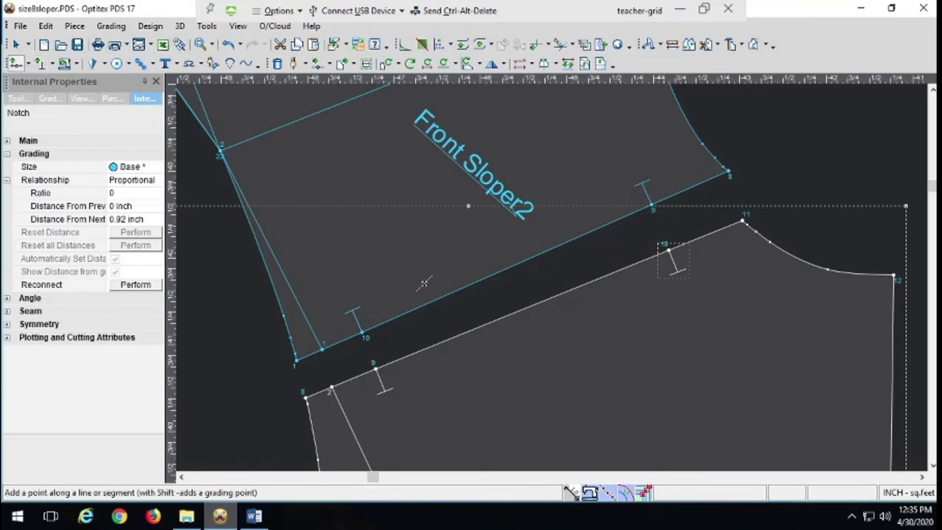
pyautogui.click(517, 312)
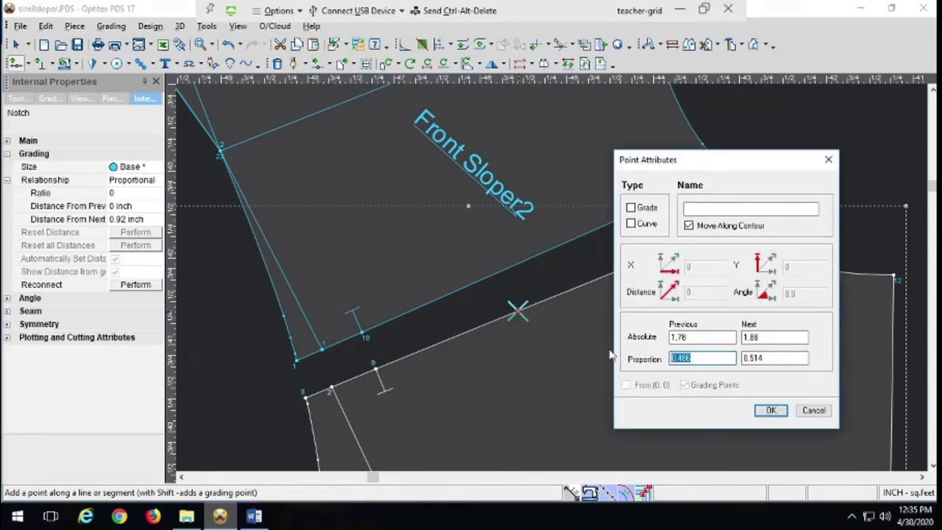
pyautogui.write('.5')
pyautogui.press('Return')
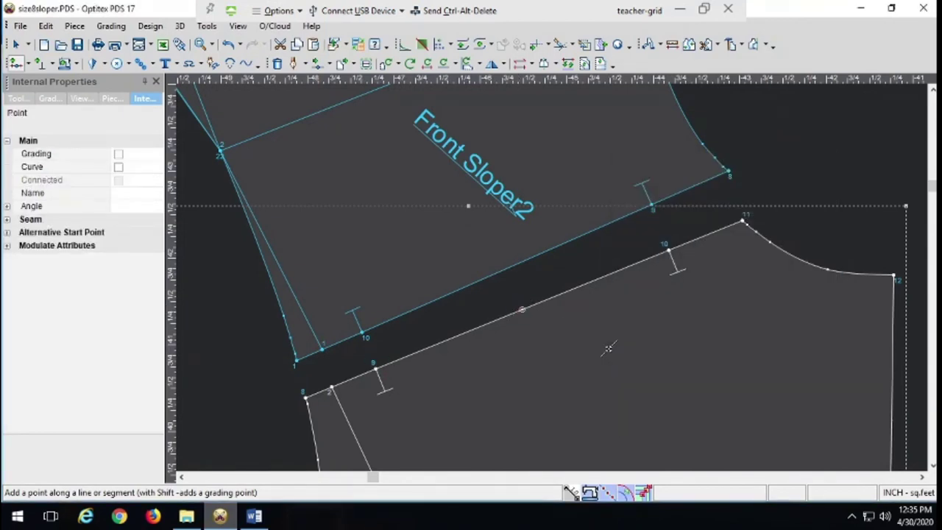
# Cut the waist dart out of the front sloper along both dart legs, from the waistline through the dart apex.
pyautogui.click(212, 47)
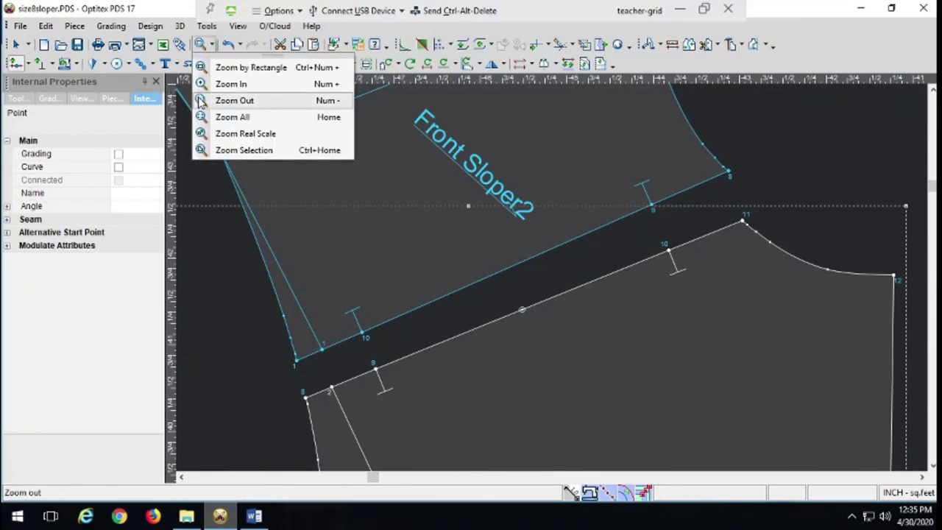
pyautogui.click(210, 99)
pyautogui.click(200, 45)
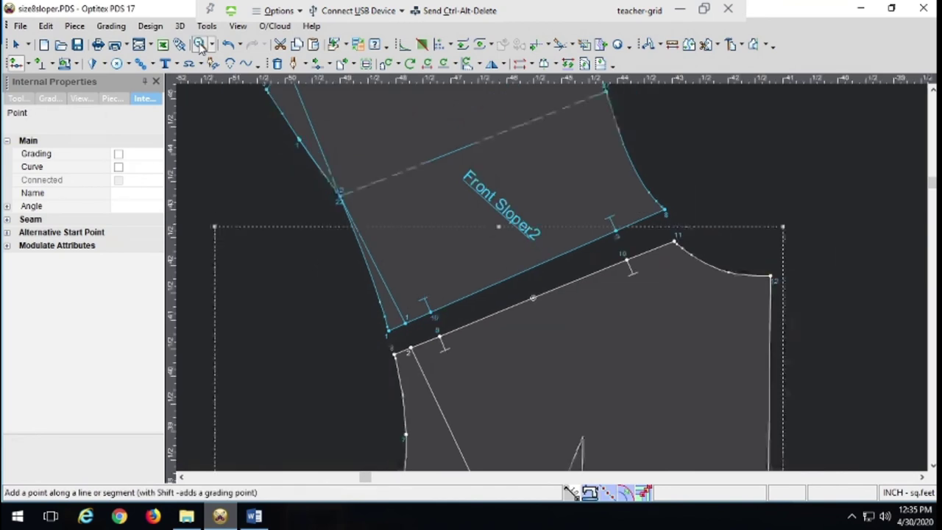
pyautogui.click(200, 45)
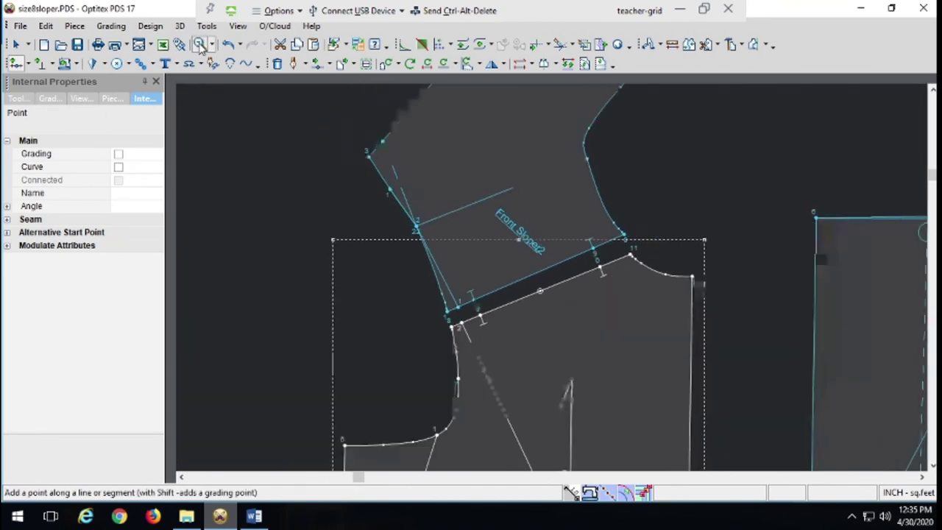
pyautogui.click(199, 45)
pyautogui.click(199, 44)
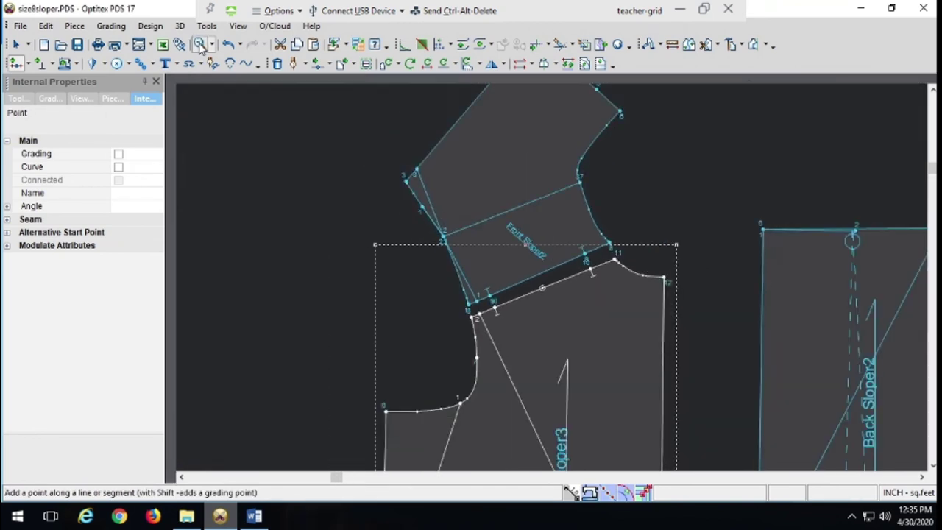
pyautogui.click(199, 45)
pyautogui.click(200, 45)
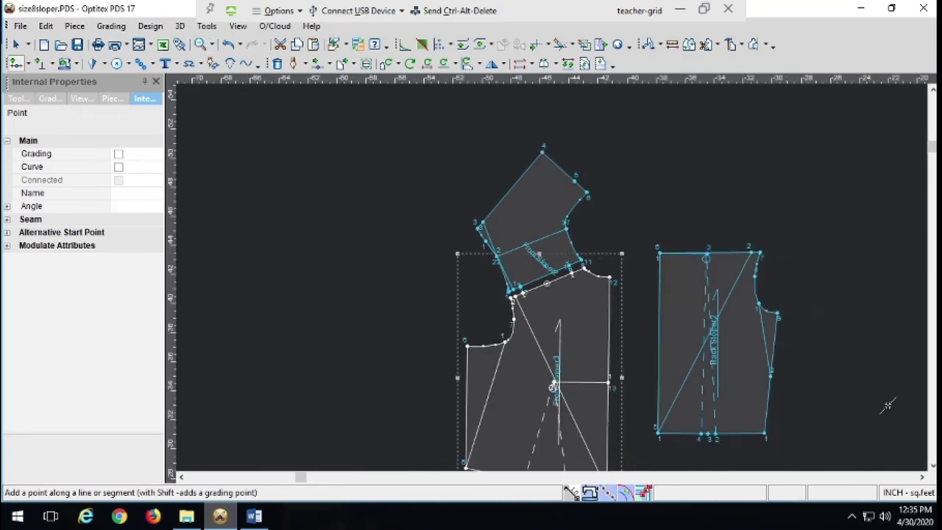
pyautogui.scroll(-1, 548, 279)
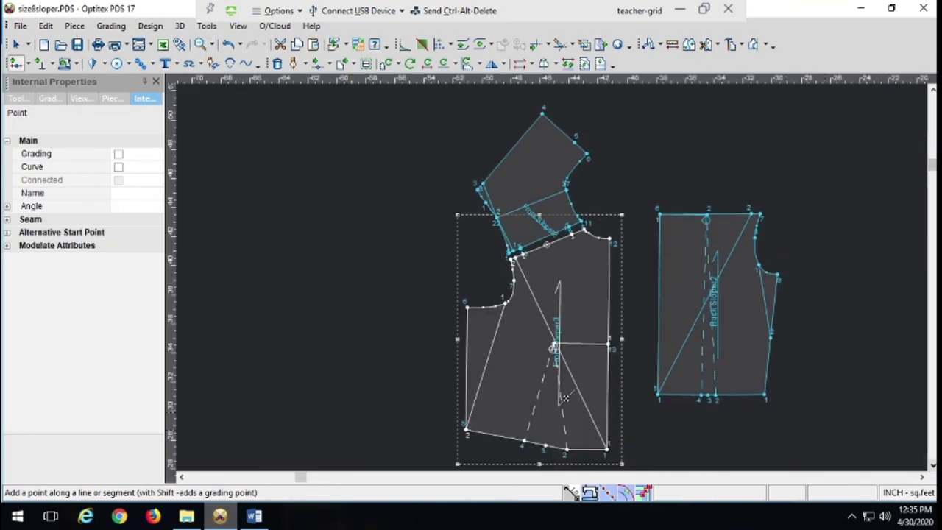
pyautogui.press('c')
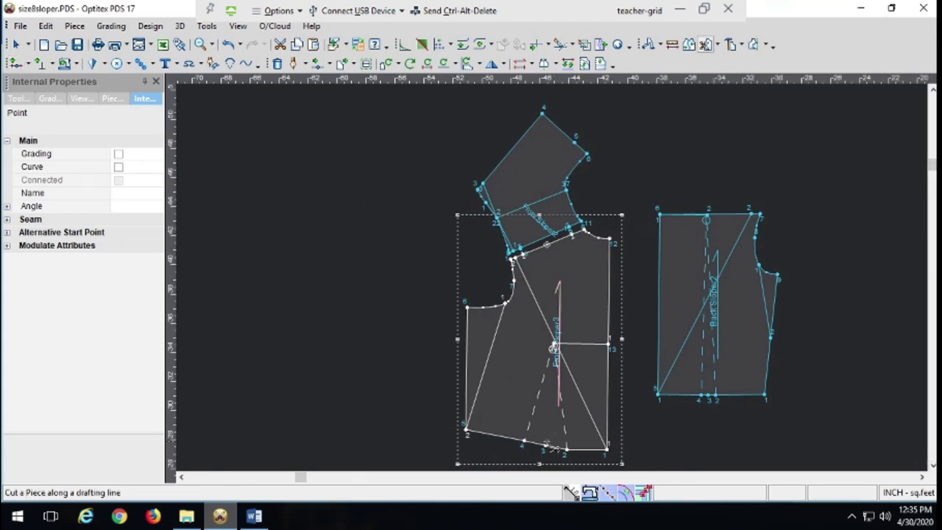
pyautogui.click(566, 450)
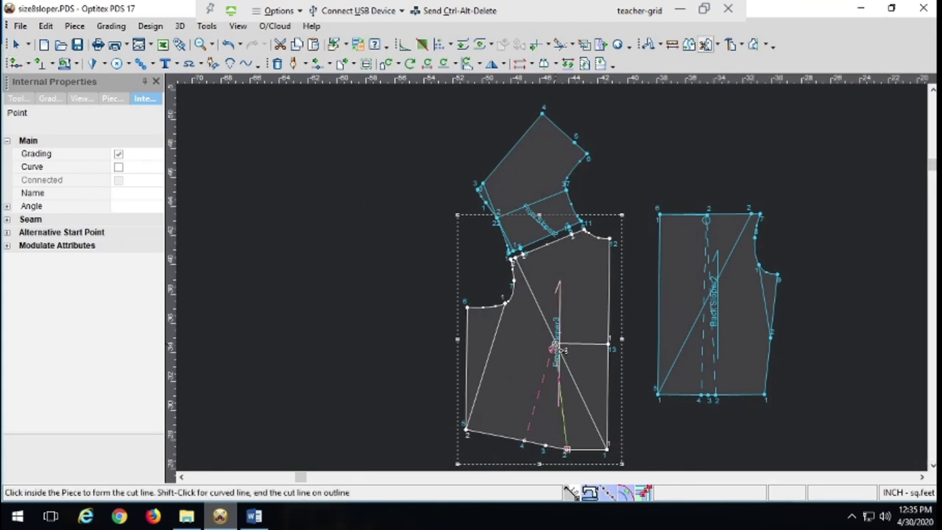
pyautogui.click(553, 347)
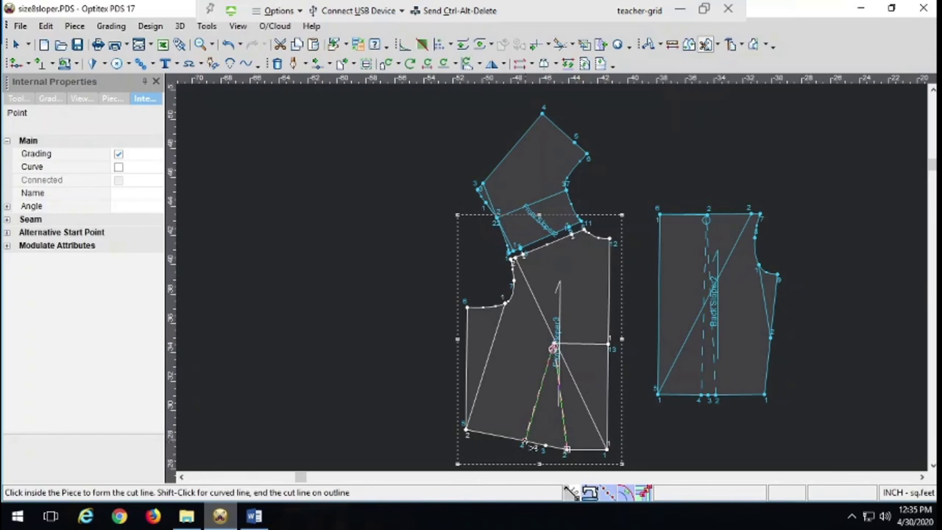
pyautogui.click(526, 445)
pyautogui.click(184, 344)
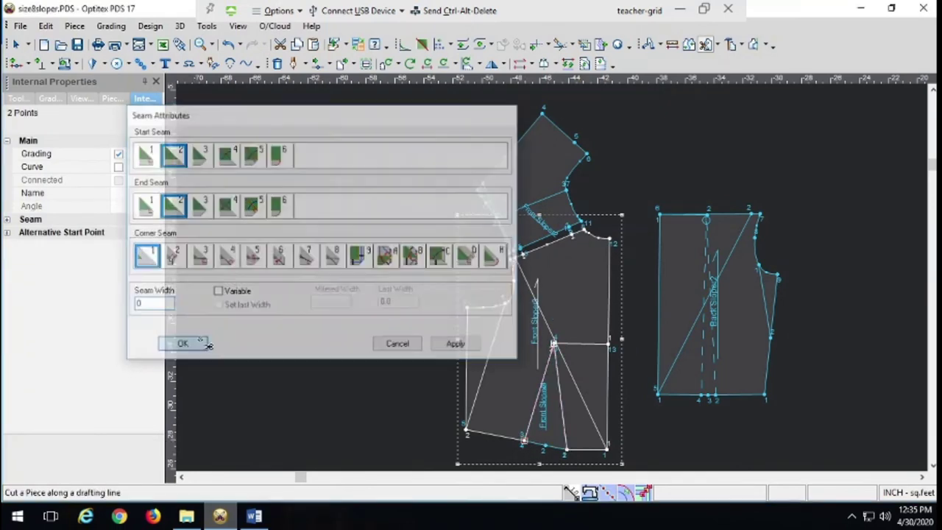
# Move the cut-out waist dart wedge away from the front sloper and delete it.
pyautogui.click(15, 44)
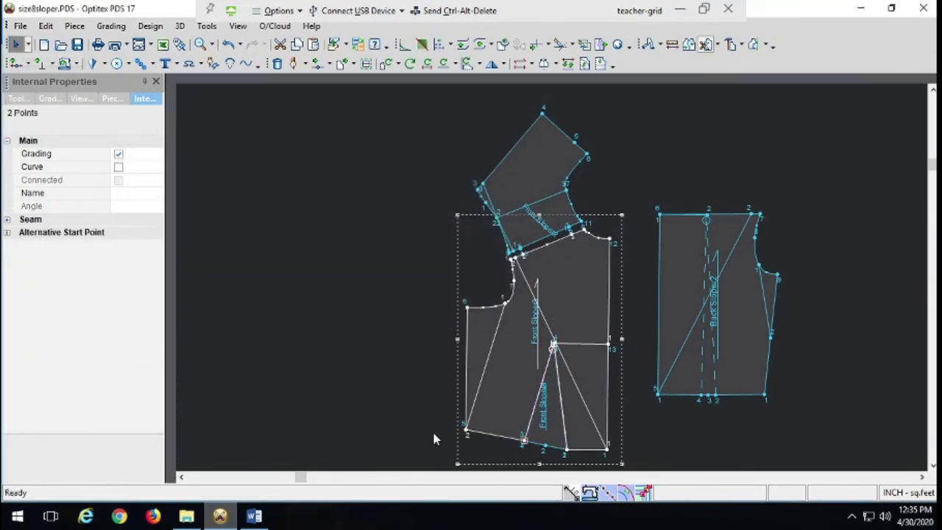
pyautogui.moveTo(559, 440); pyautogui.dragTo(362, 413)
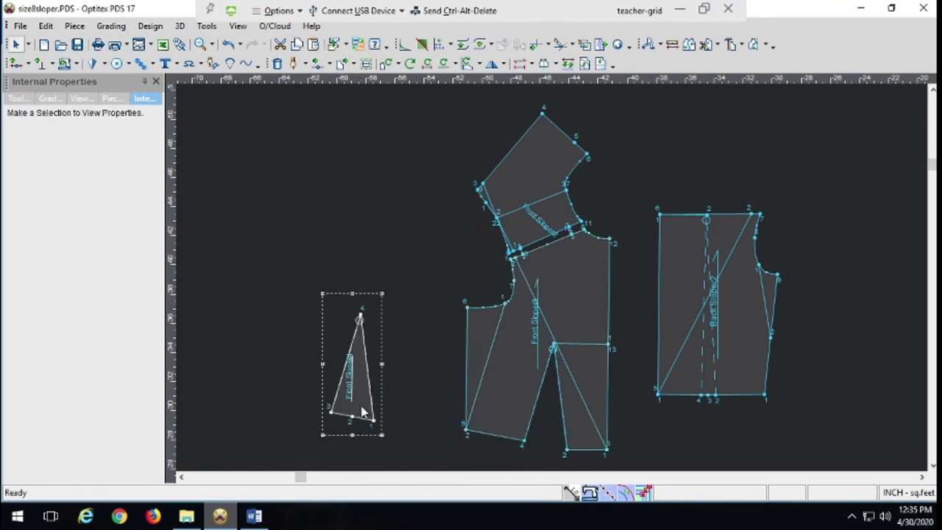
pyautogui.press('Delete')
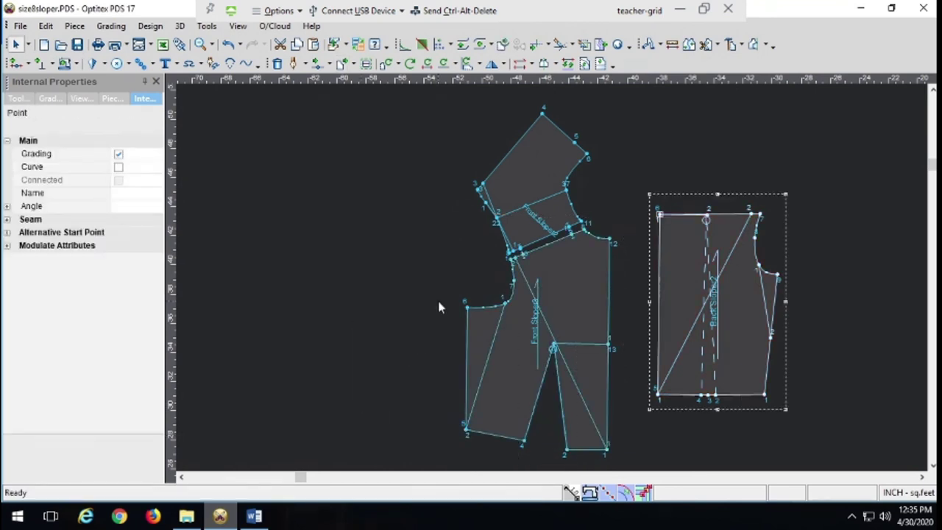
# Cut the front sloper from the dart apex up to the midpoint between the shoulder edge notches.
pyautogui.hotkey('ctrl', 'k')
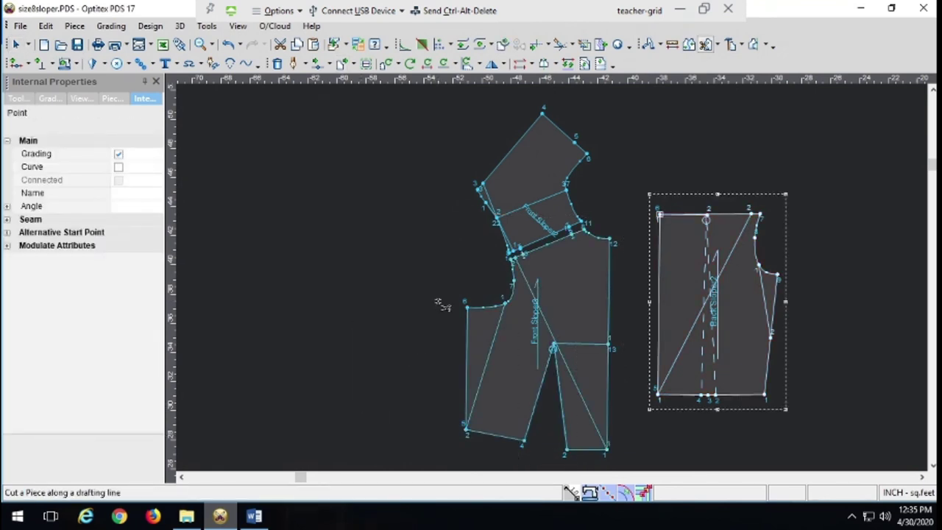
pyautogui.click(555, 347)
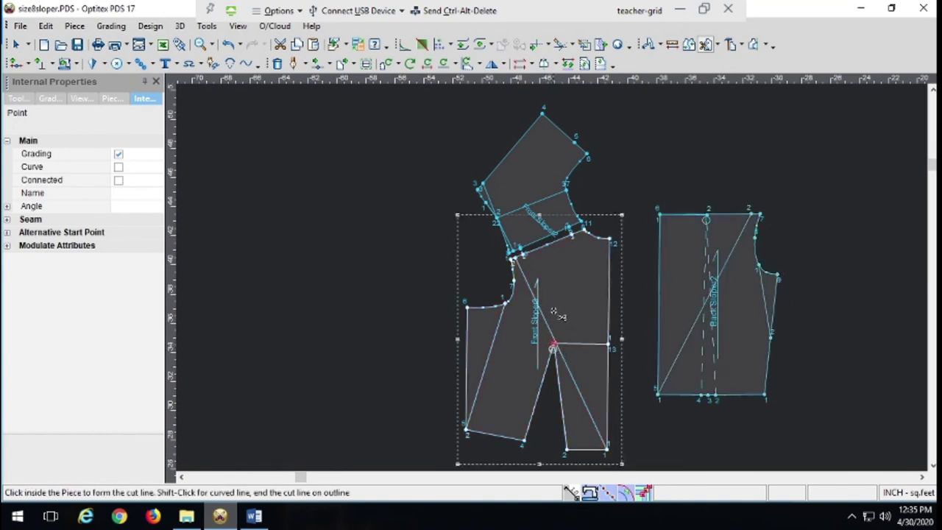
pyautogui.click(547, 244)
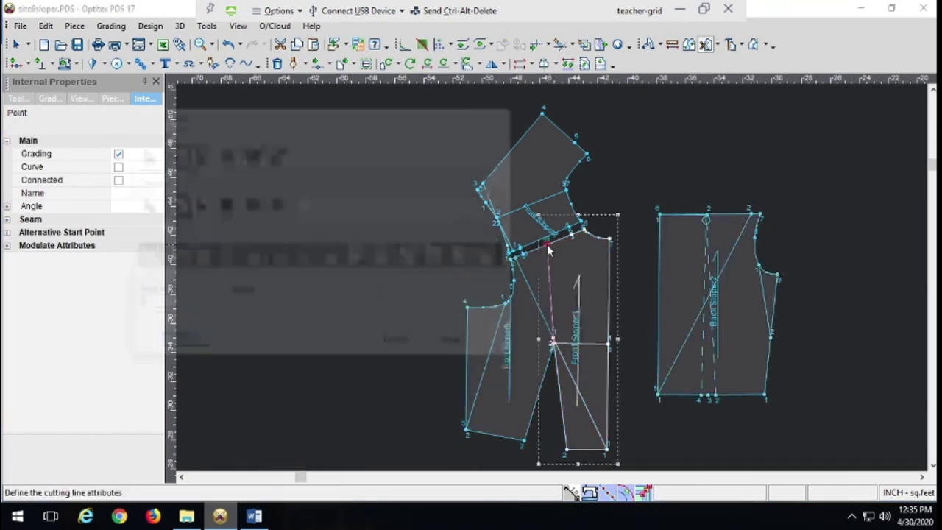
pyautogui.click(197, 345)
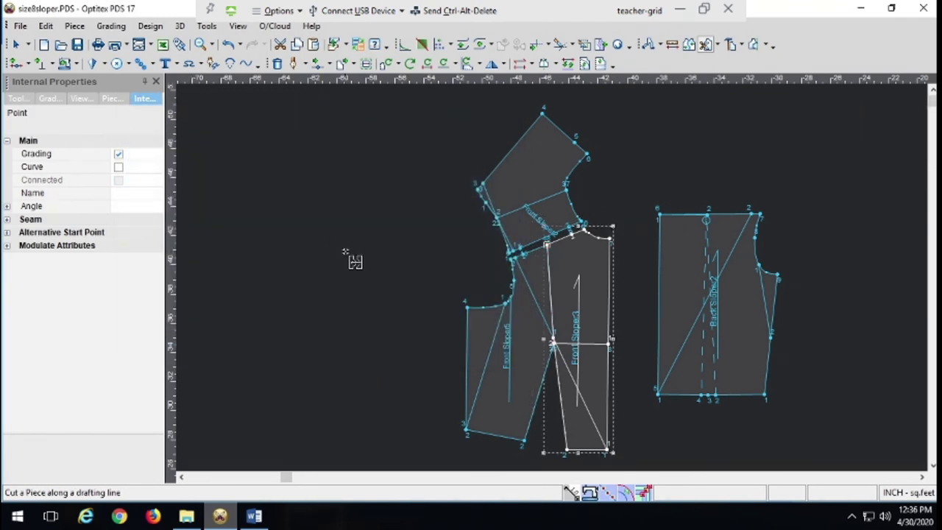
# Join the center front and side front pieces along the waist dart legs, closing the dart and opening the shoulder cut.
pyautogui.press('space')
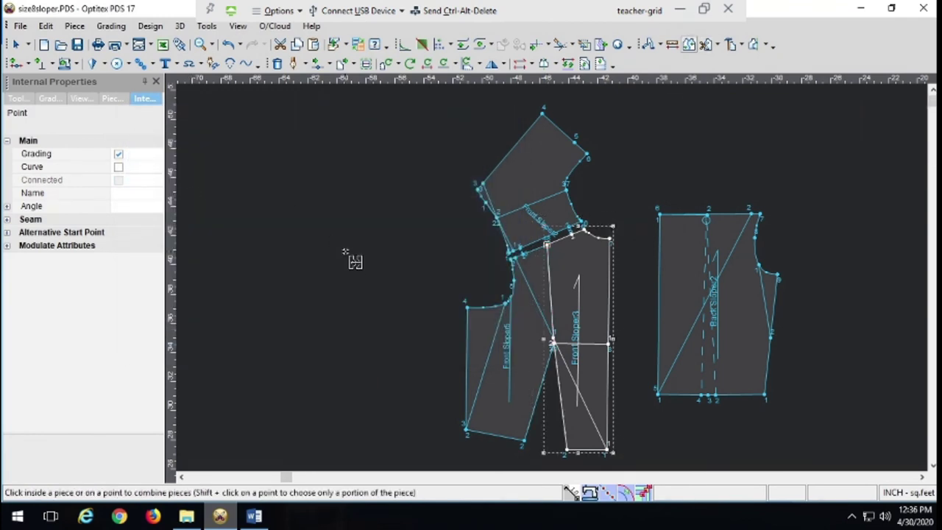
pyautogui.click(576, 457)
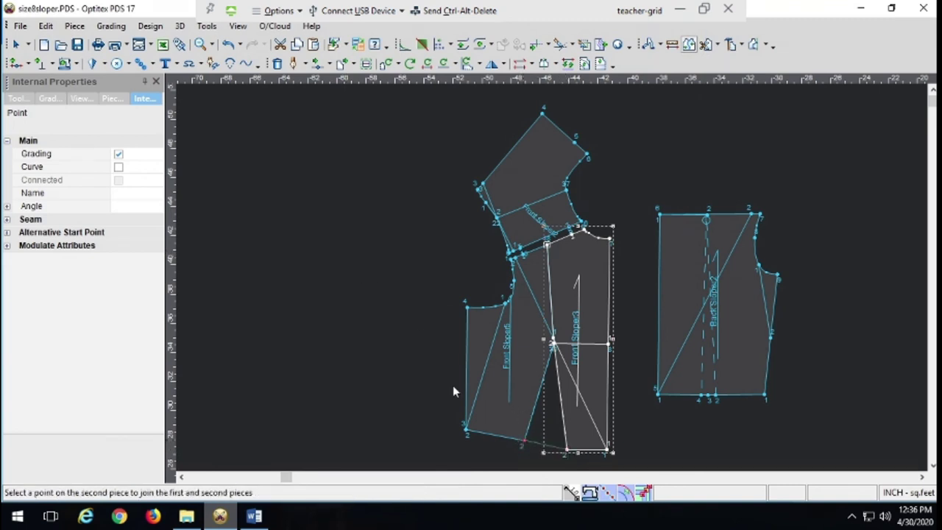
pyautogui.click(522, 440)
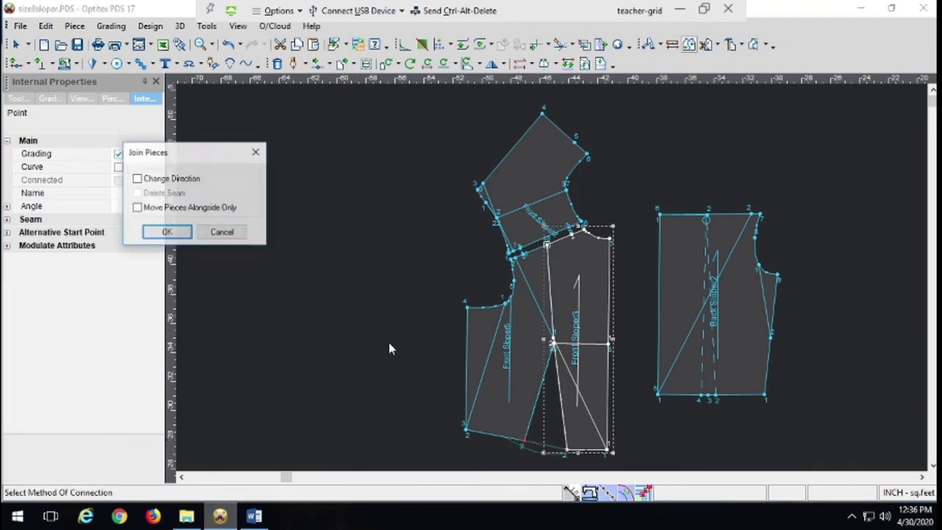
pyautogui.click(175, 232)
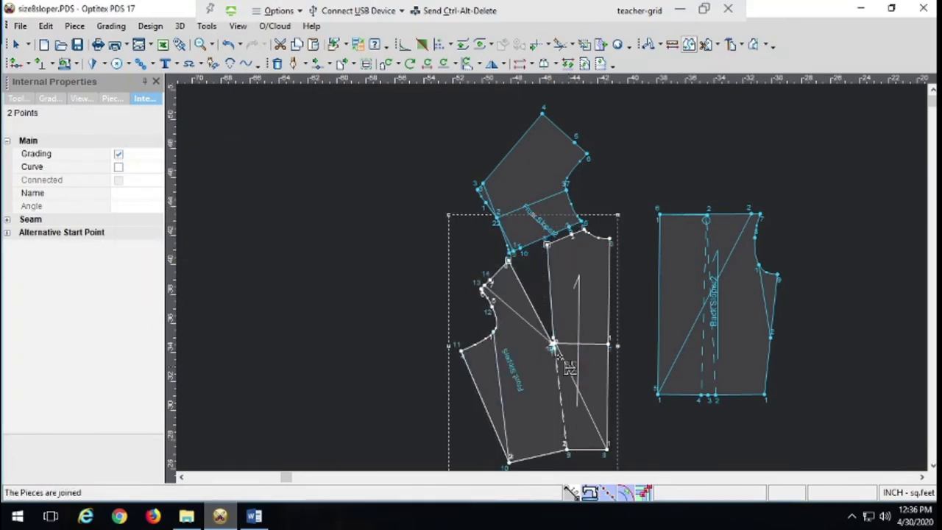
# Remove the leftover waist dart between the dart apex and the waistline of the joined front sloper.
pyautogui.press('Escape')
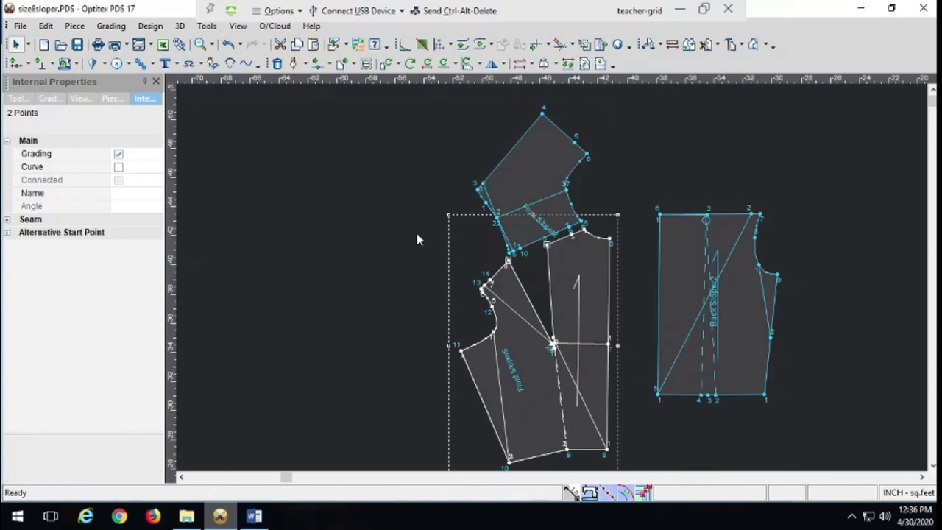
pyautogui.click(553, 345)
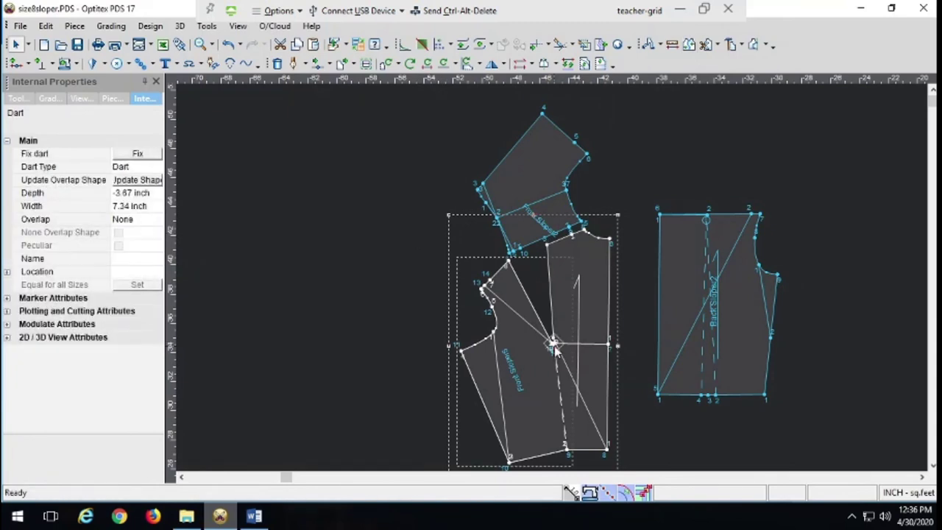
pyautogui.press('Escape')
pyautogui.click(554, 350)
pyautogui.press('Escape')
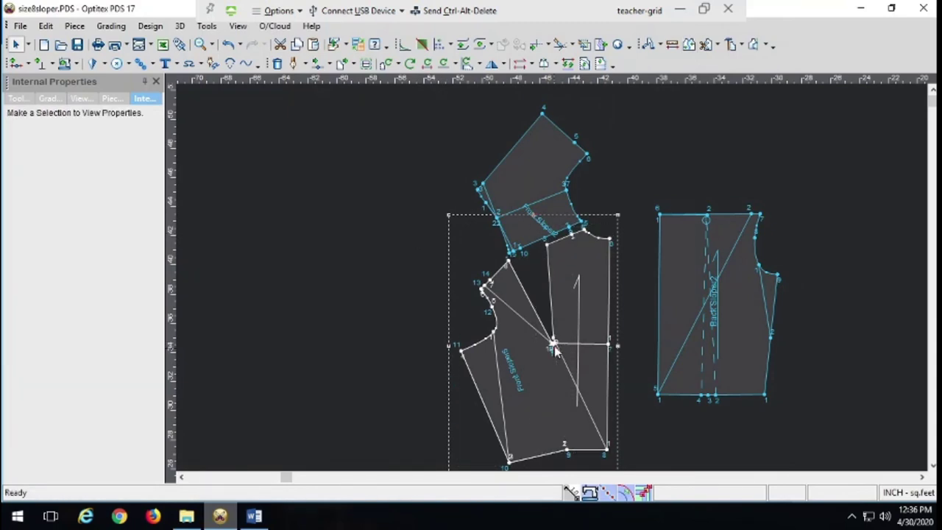
# Make the waistline point where the closed dart legs meet a curve point, smoothing the front waistline.
pyautogui.click(566, 452)
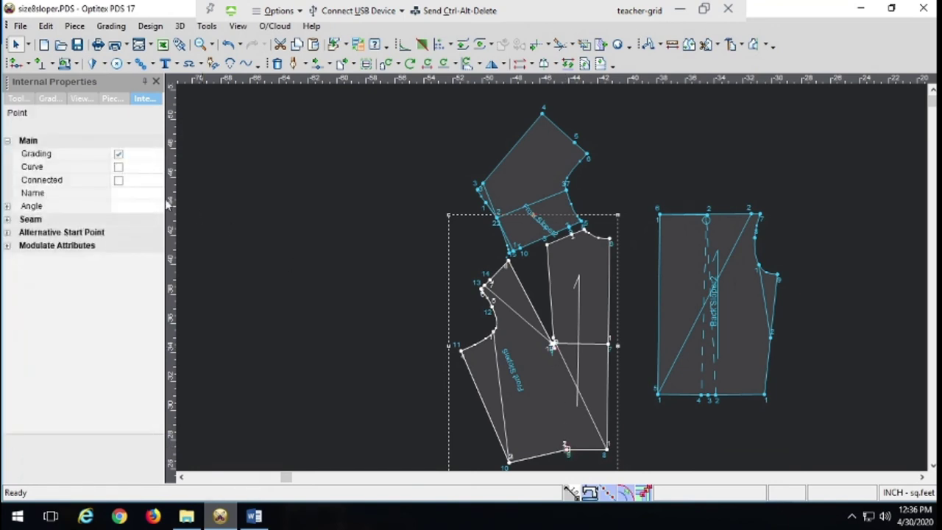
pyautogui.click(118, 168)
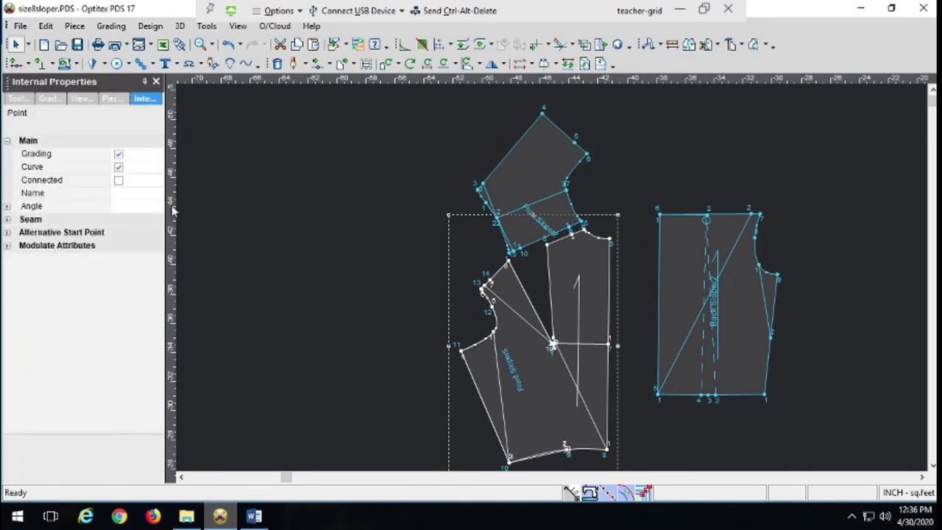
pyautogui.click(552, 457)
pyautogui.press('Escape')
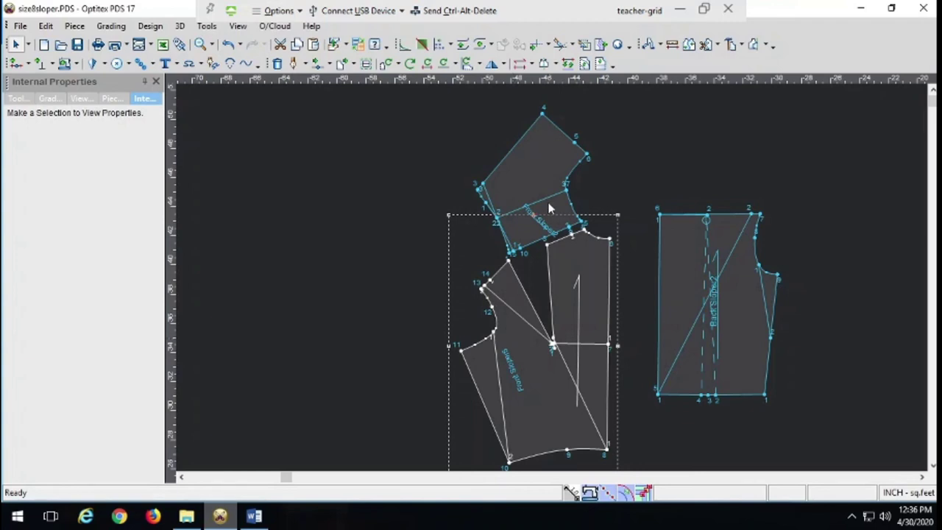
# Move the separated shoulder piece clear of the front and measure between the two notches on its lower edge.
pyautogui.moveTo(549, 208); pyautogui.dragTo(506, 203)
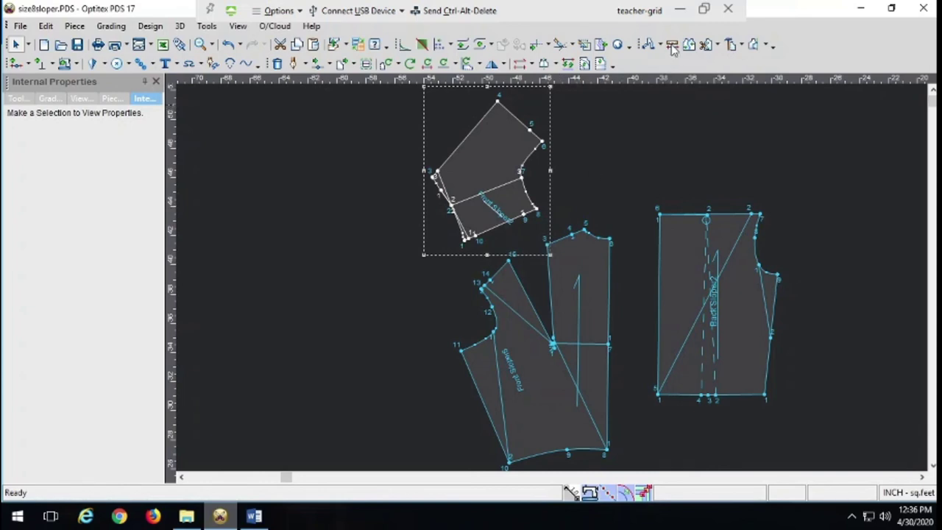
pyautogui.click(672, 44)
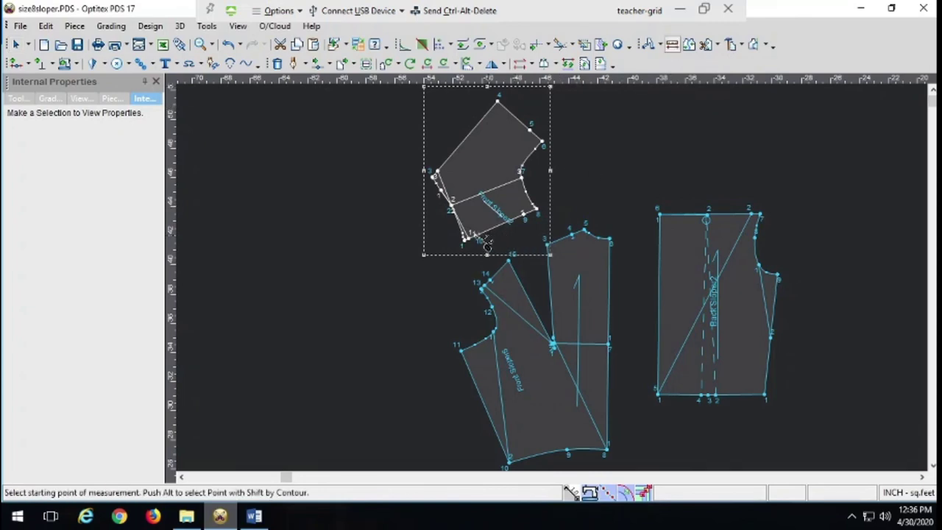
pyautogui.click(531, 221)
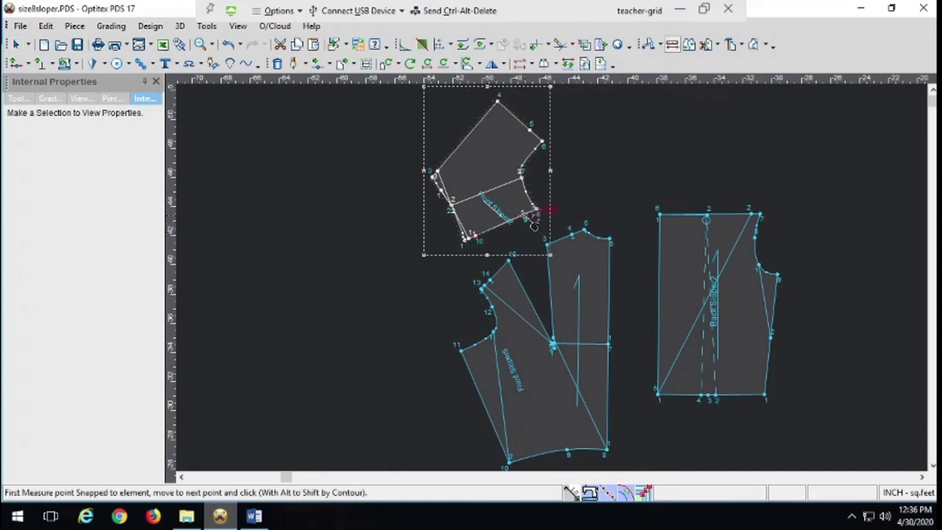
pyautogui.click(531, 222)
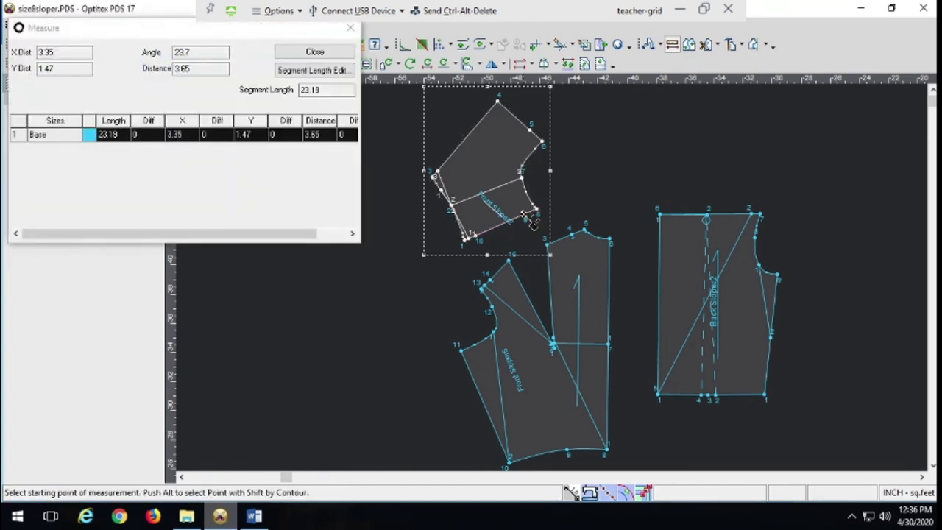
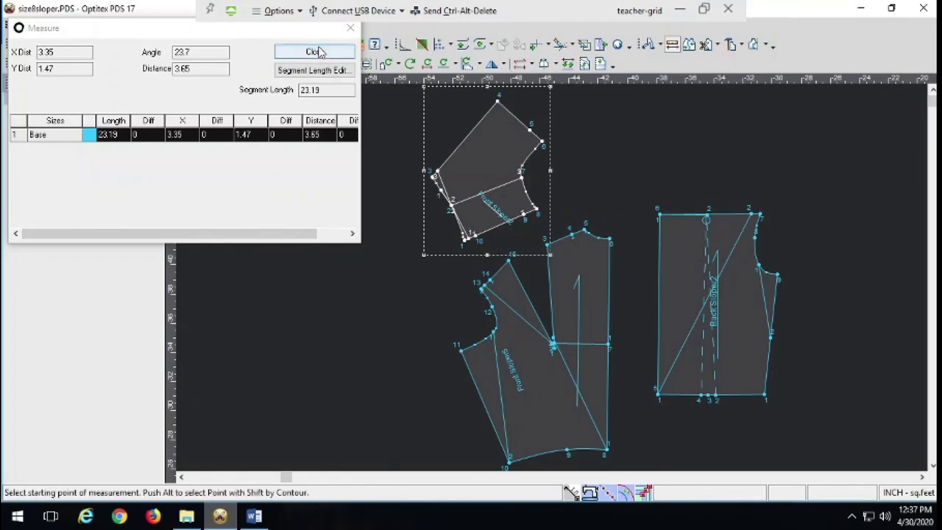
pyautogui.click(319, 51)
pyautogui.click(319, 52)
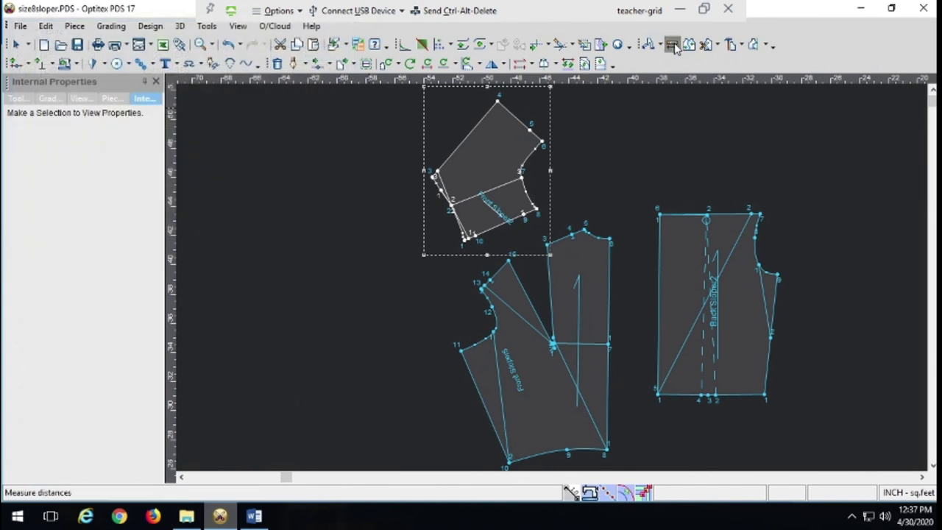
# Measure the distance across the opened shoulder edge of the front sloper, from the armhole-side notch to the neck-side notch.
pyautogui.click(672, 44)
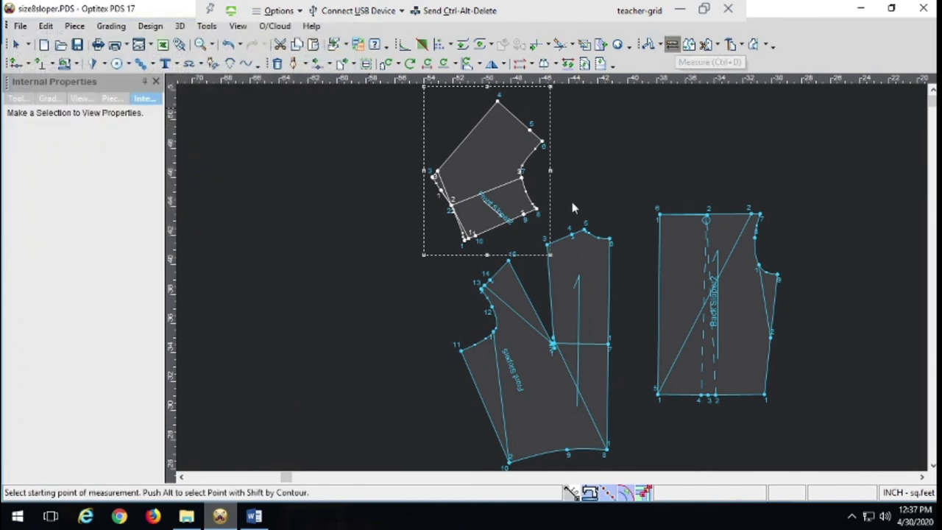
pyautogui.click(497, 284)
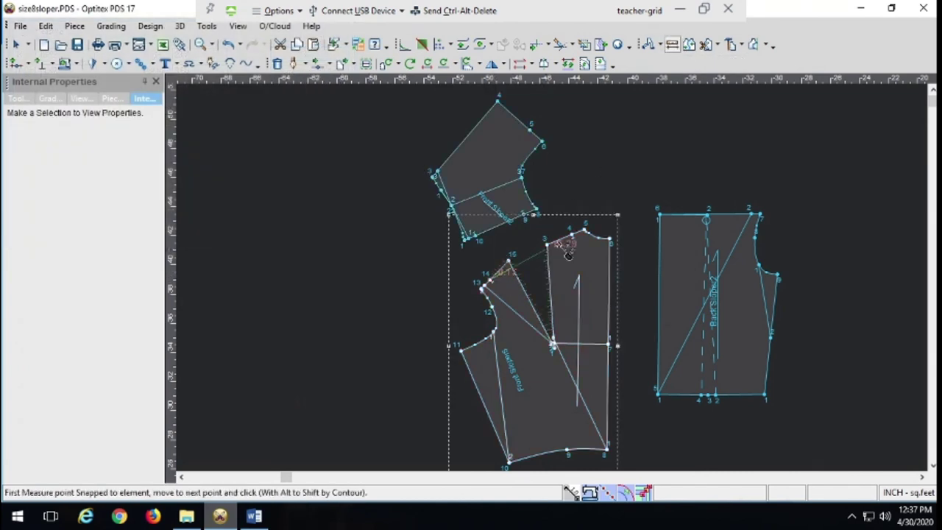
pyautogui.click(582, 239)
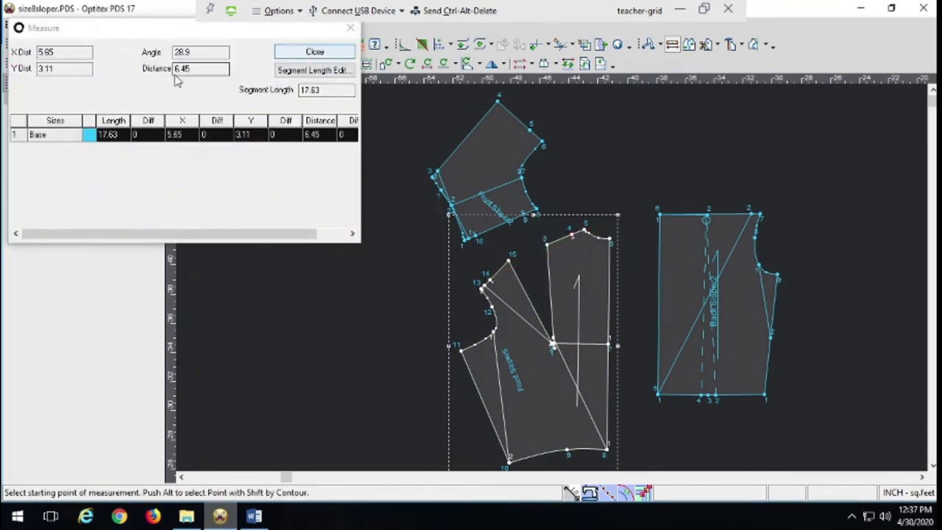
pyautogui.click(316, 52)
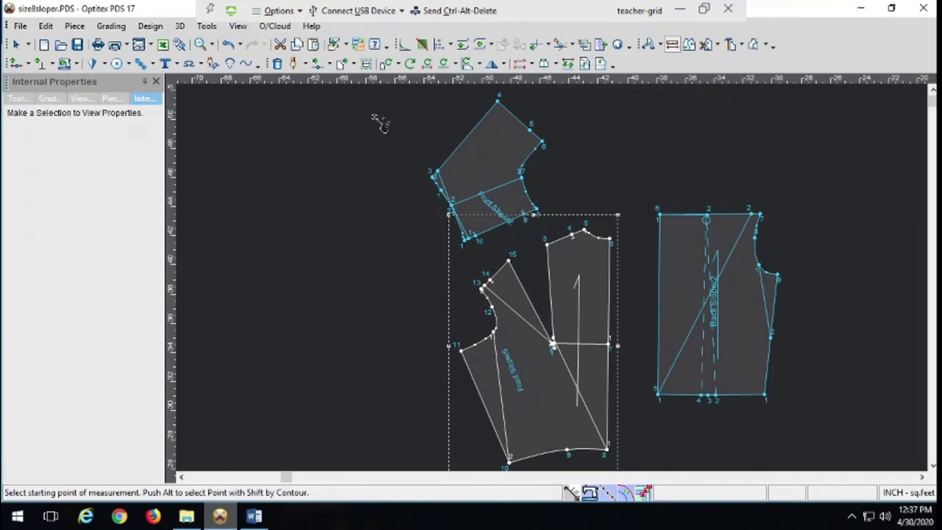
# Cut the front sloper from the dart apex down to the curved waistline point, accepting the default seam attributes.
pyautogui.click(705, 49)
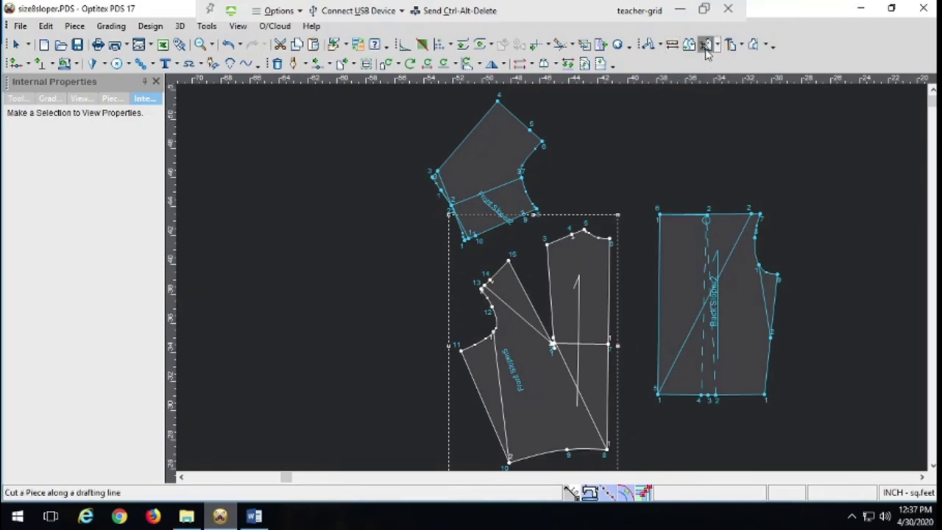
pyautogui.click(552, 345)
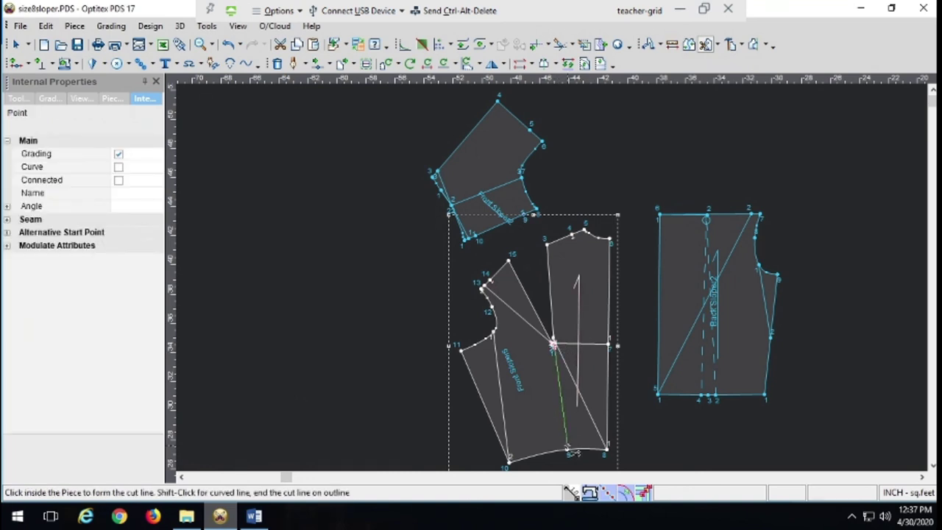
pyautogui.click(566, 450)
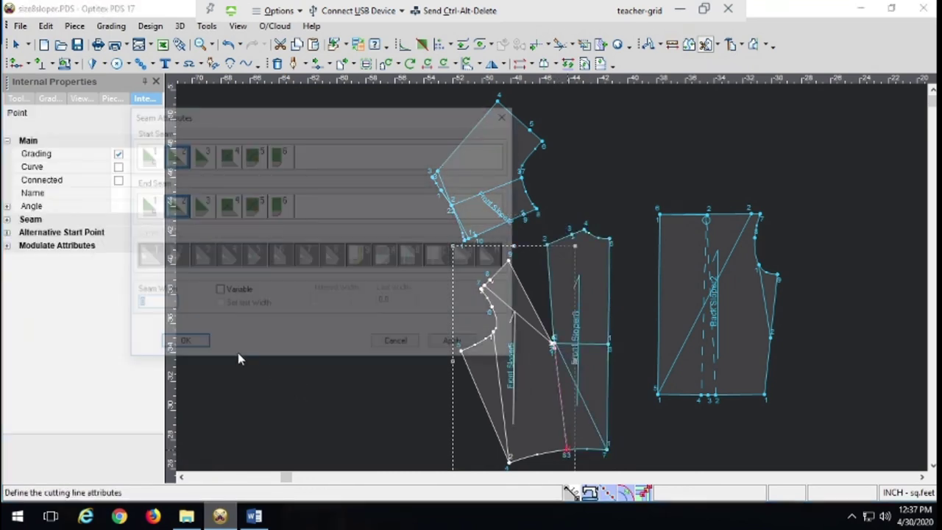
pyautogui.click(195, 345)
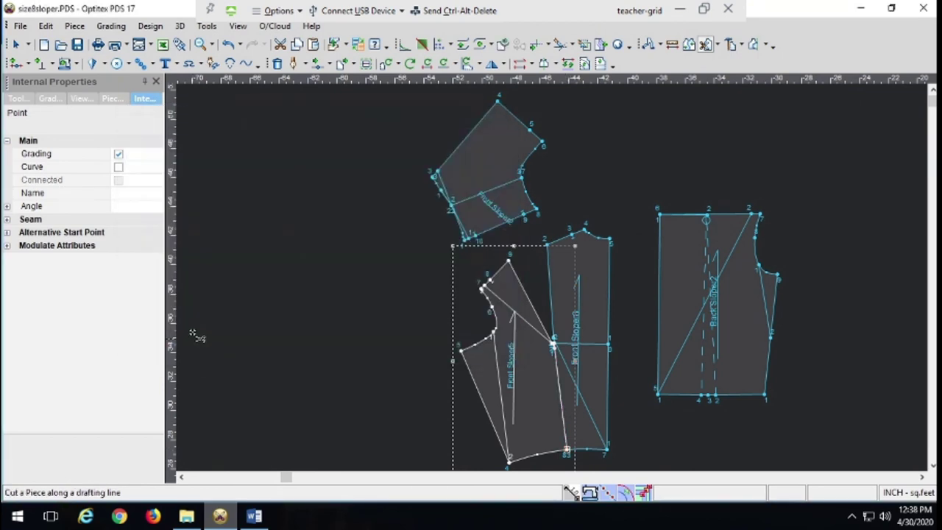
pyautogui.click(15, 44)
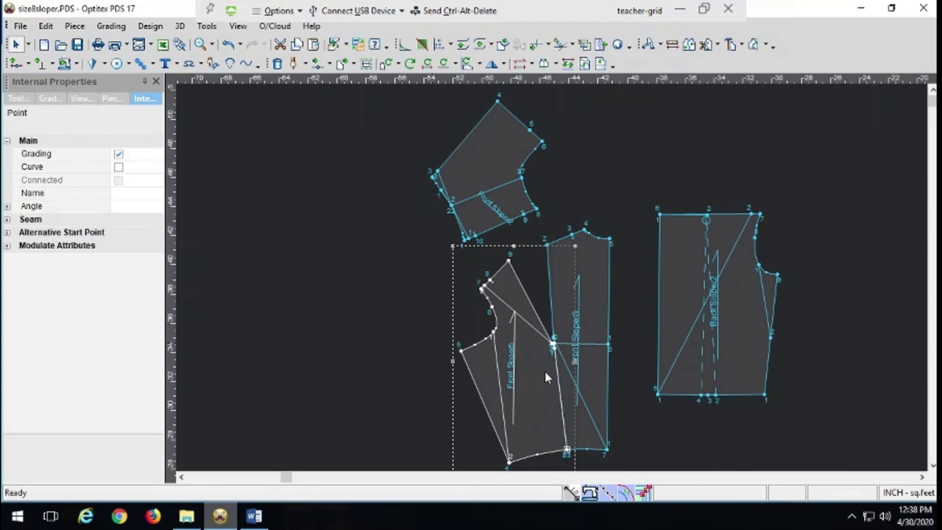
# Rotate the side front piece 5.4 degrees away from center front about its inner waist corner, and place that corner back against the center front.
pyautogui.moveTo(544, 372); pyautogui.dragTo(512, 374)
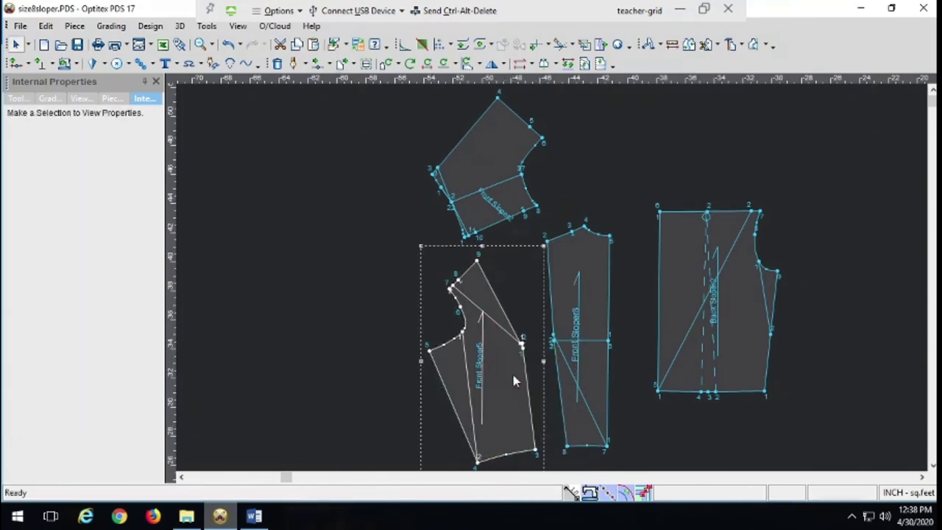
pyautogui.press('r')
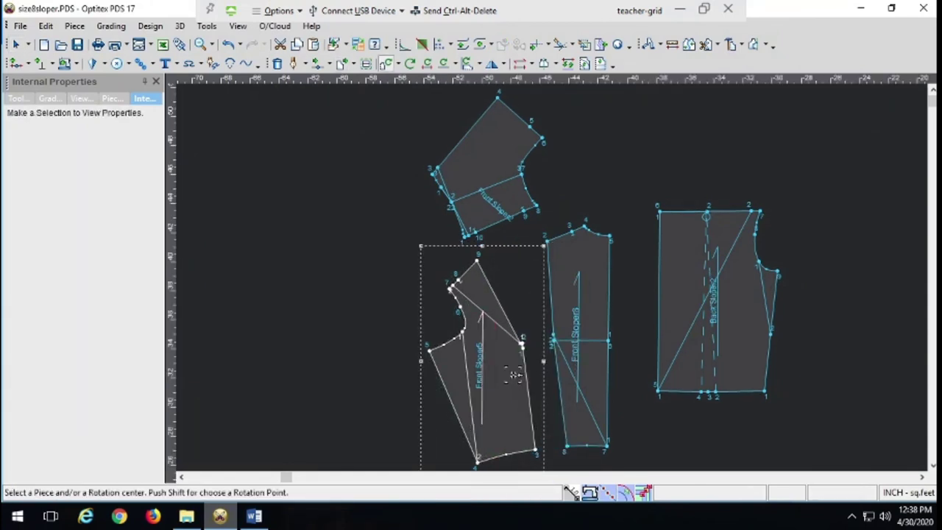
pyautogui.click(535, 449)
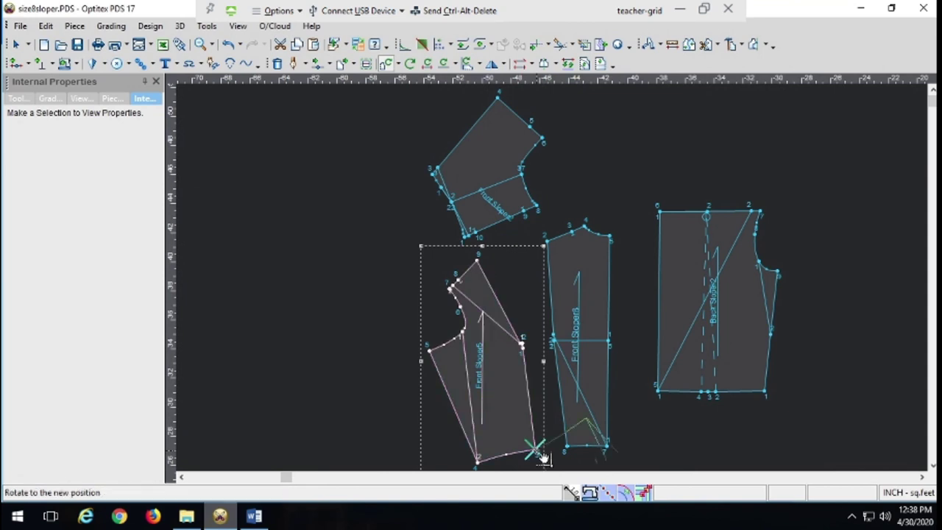
pyautogui.click(506, 379)
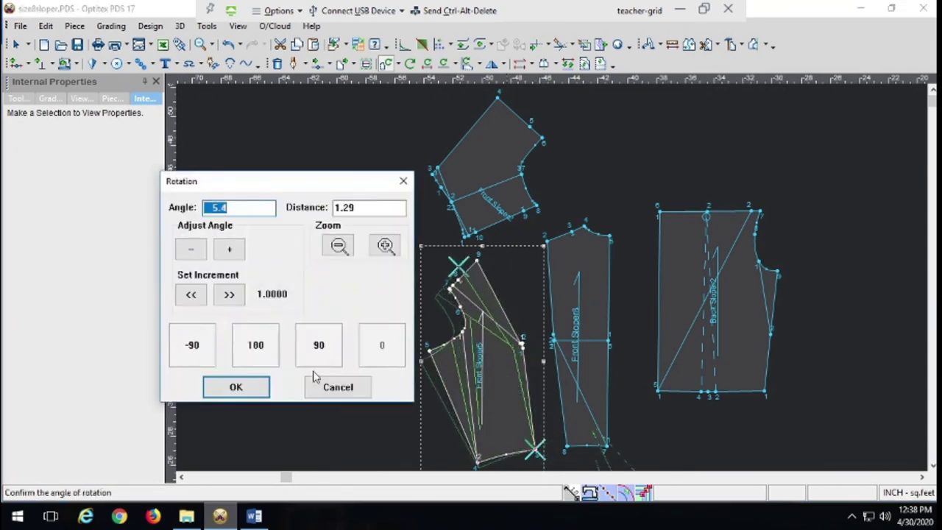
pyautogui.click(261, 387)
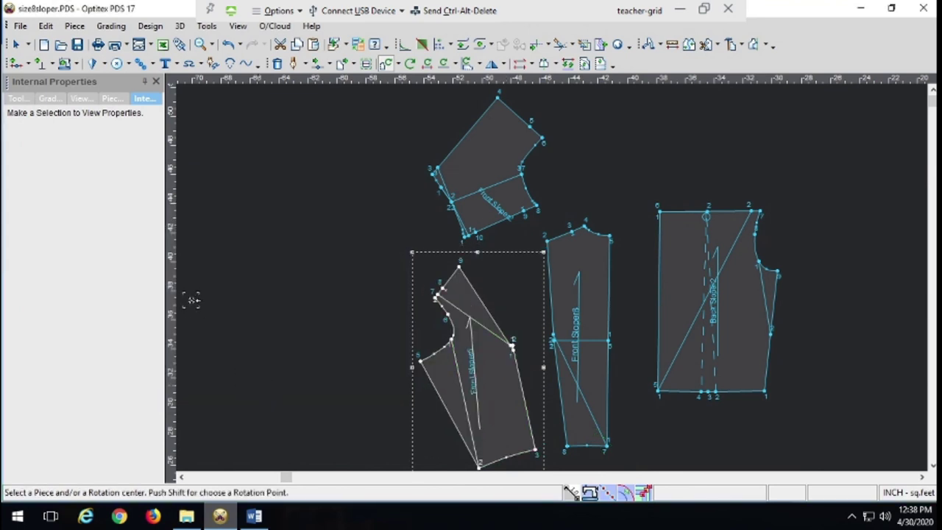
pyautogui.click(15, 44)
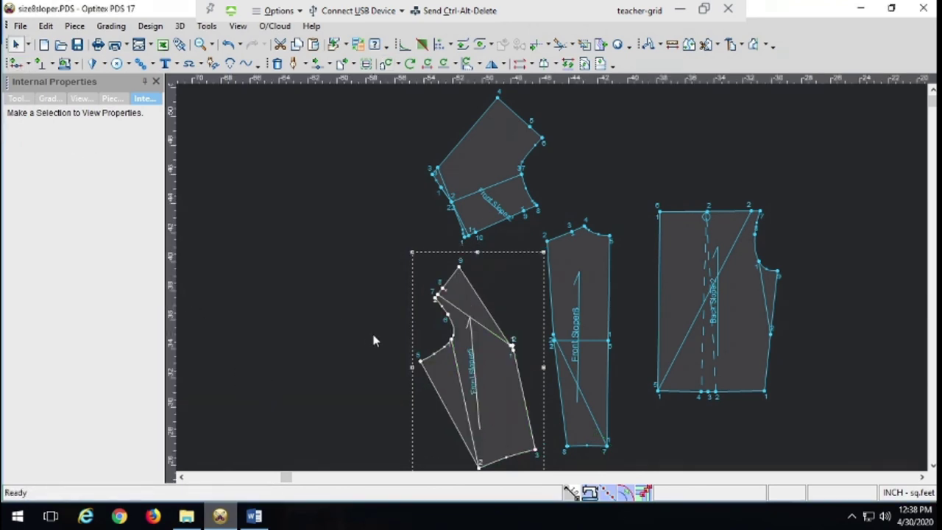
pyautogui.moveTo(517, 390); pyautogui.dragTo(548, 388)
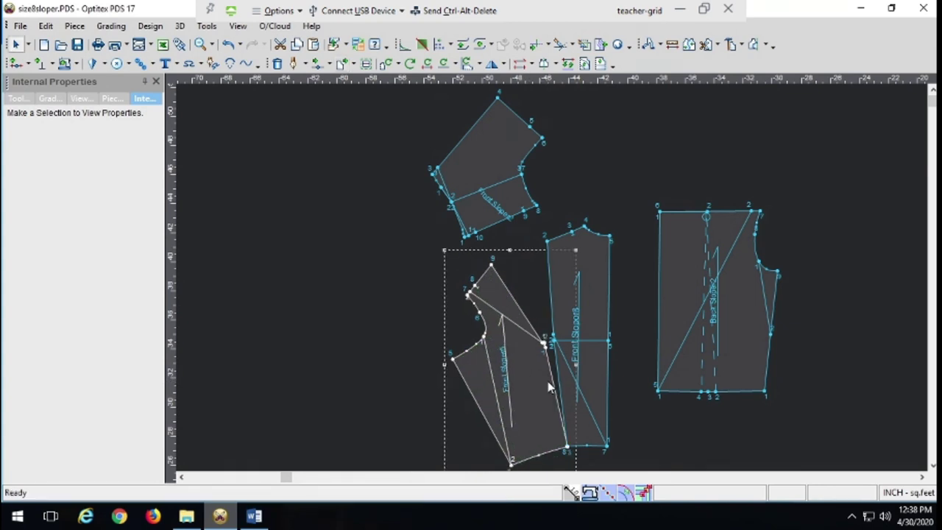
# Measure between the shoulder edge notches of the rotated side front and the center front piece.
pyautogui.click(671, 44)
pyautogui.click(479, 292)
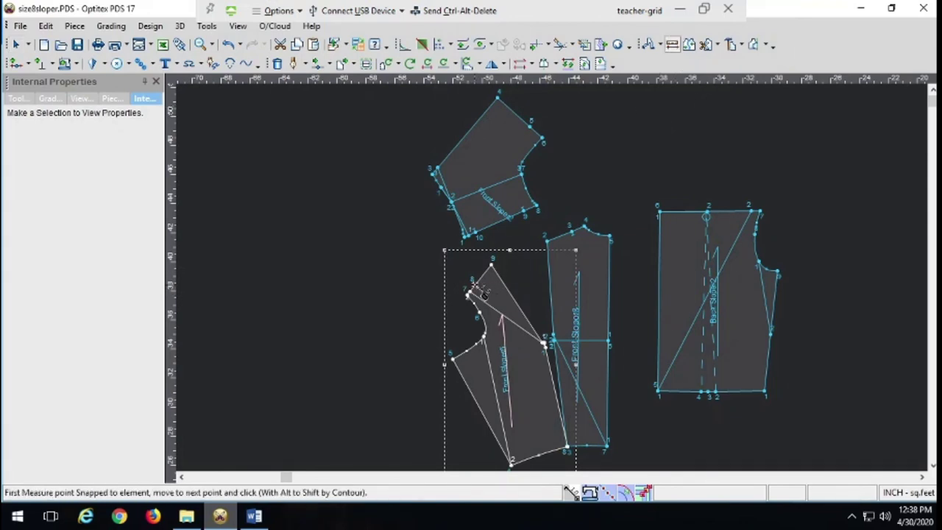
pyautogui.click(580, 237)
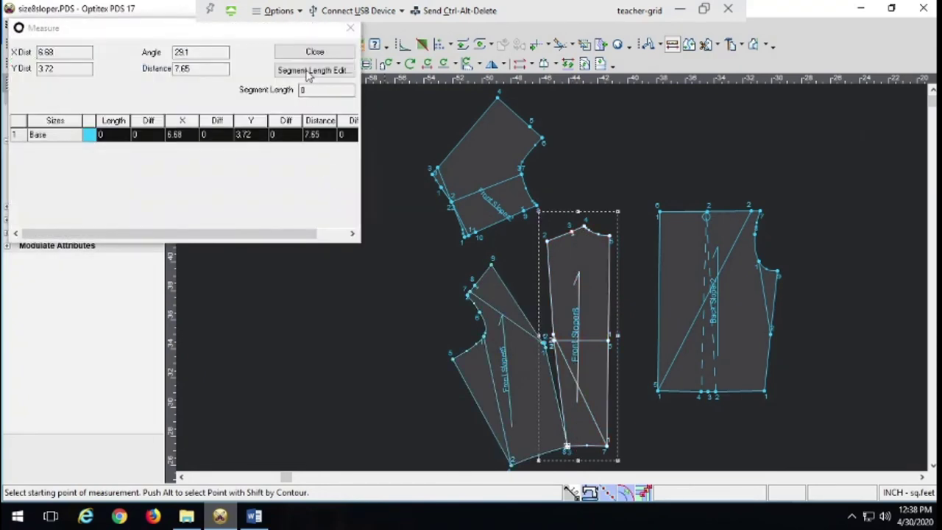
pyautogui.click(315, 52)
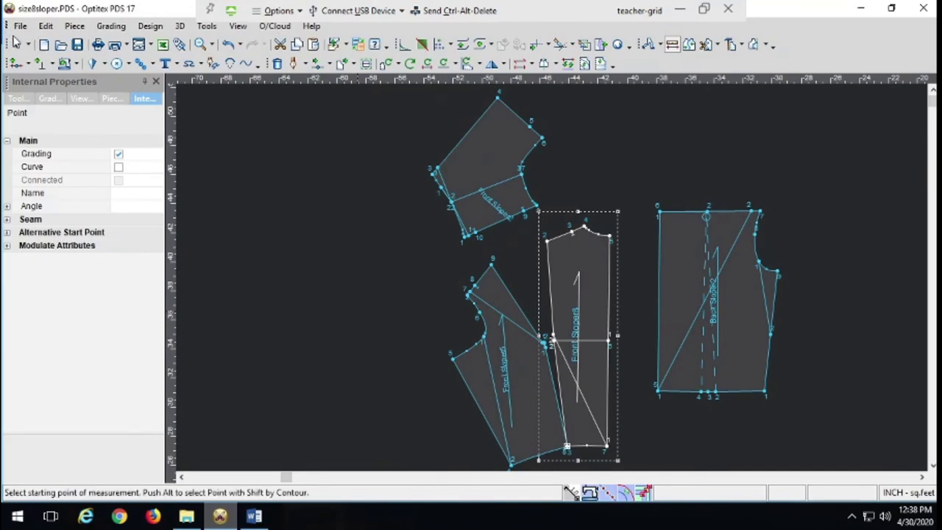
# Select both the center front and side front pieces and set them as protected.
pyautogui.click(15, 44)
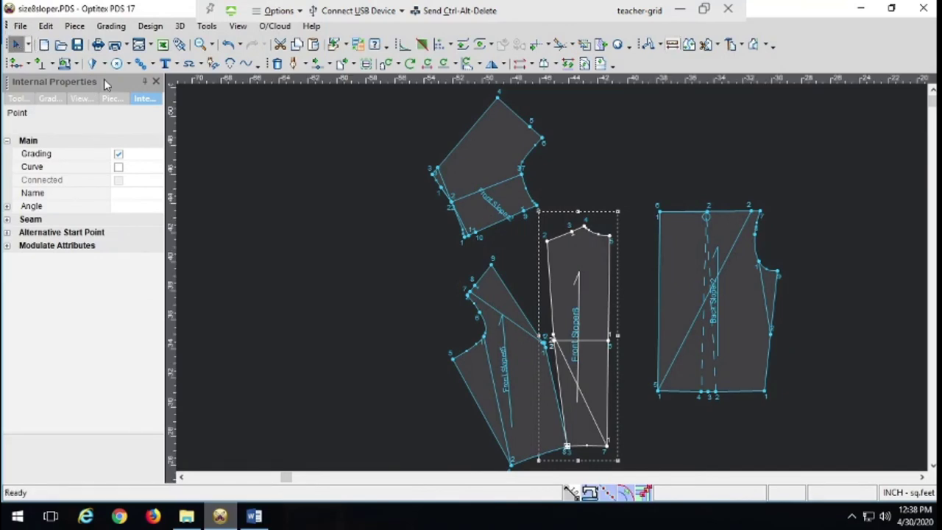
pyautogui.click(577, 258)
pyautogui.click(473, 366)
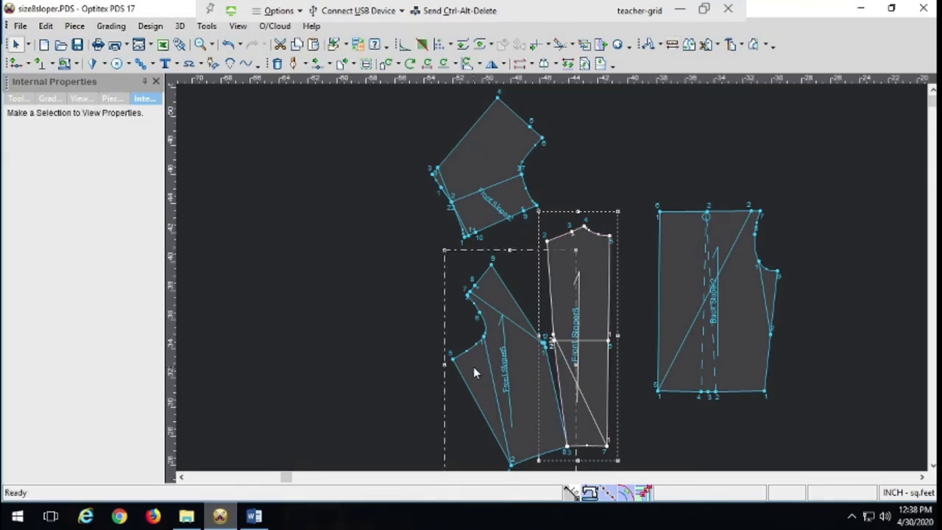
pyautogui.click(119, 100)
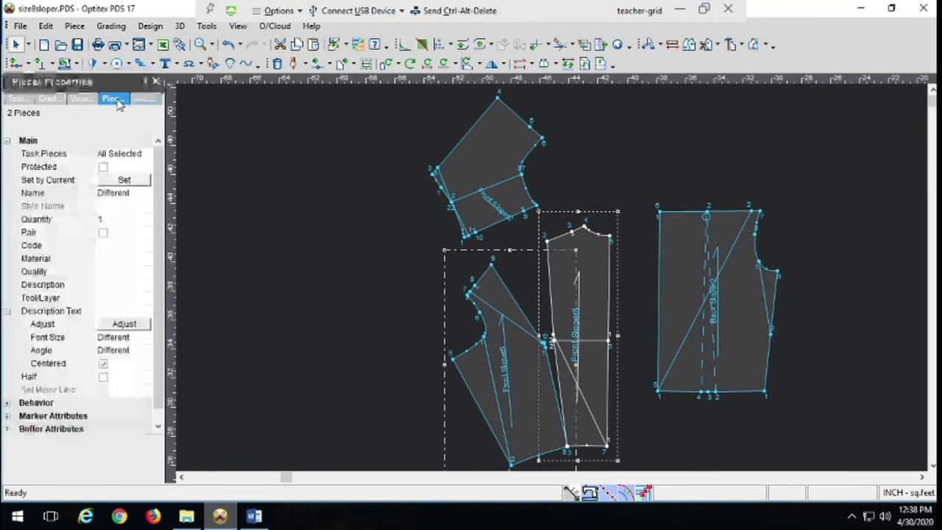
pyautogui.click(103, 167)
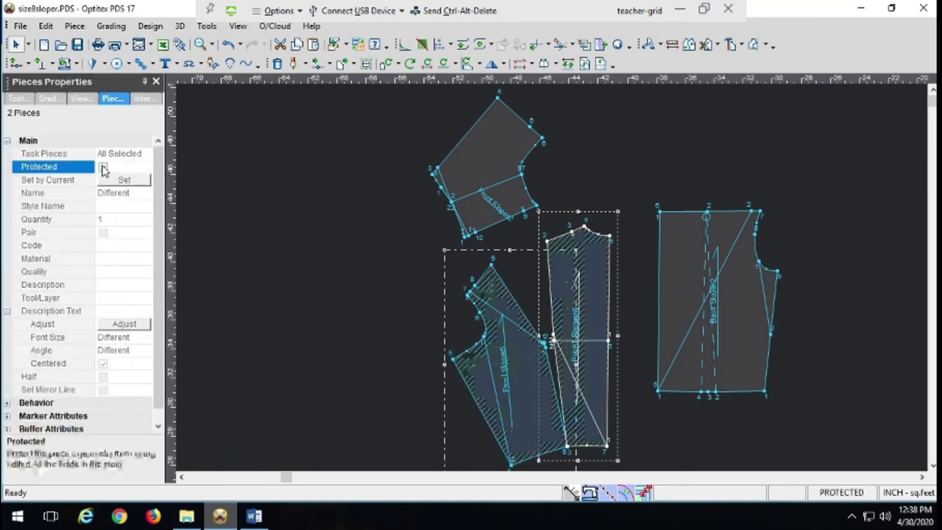
# Trace a new external contour around the combined side front and center front pieces, spanning the shoulder gap and keeping both pieces protected.
pyautogui.click(293, 64)
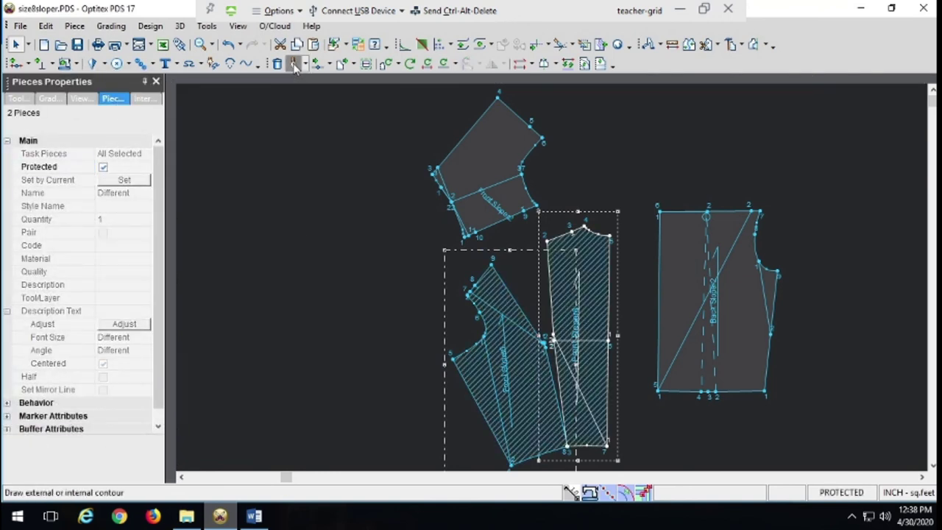
pyautogui.click(616, 233)
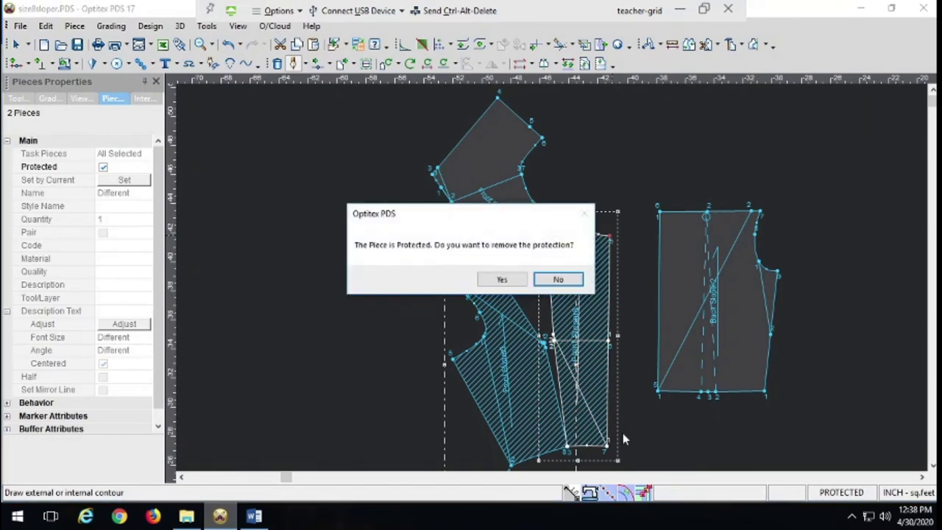
pyautogui.click(548, 279)
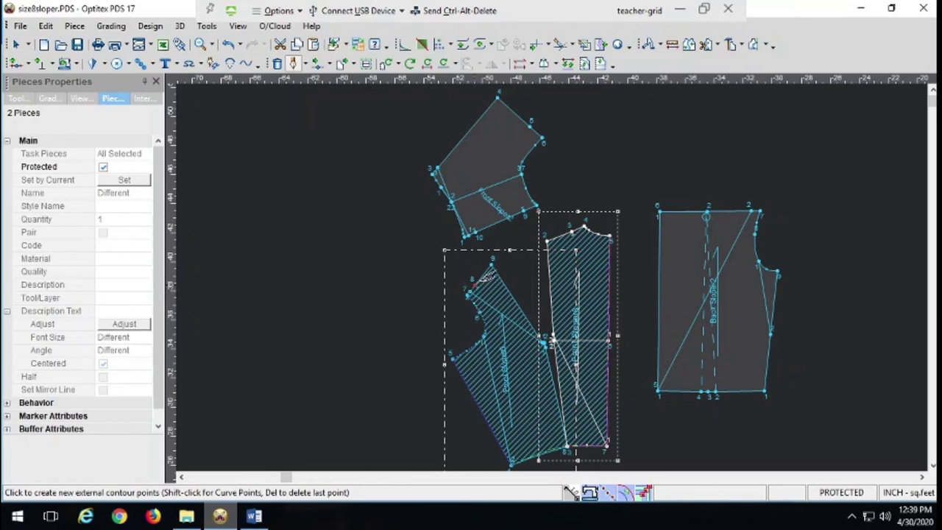
pyautogui.click(492, 259)
pyautogui.click(546, 239)
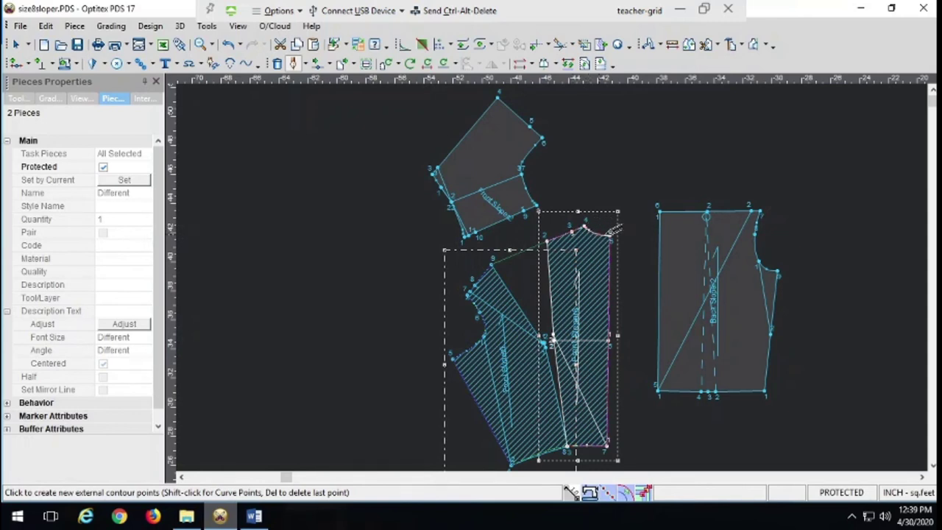
pyautogui.click(609, 237)
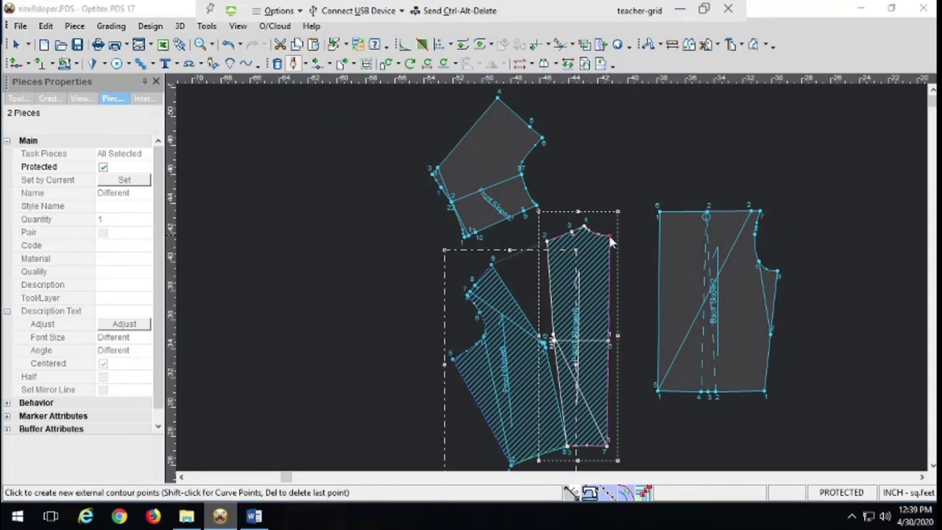
pyautogui.click(431, 287)
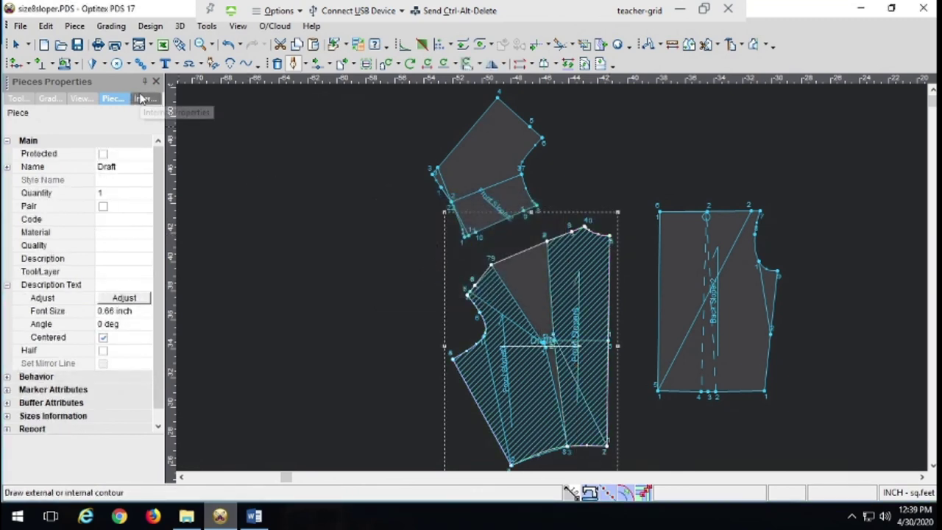
# Add notches to the traced front's shoulder edge over the existing notches of the side front and center front pieces.
pyautogui.click(212, 45)
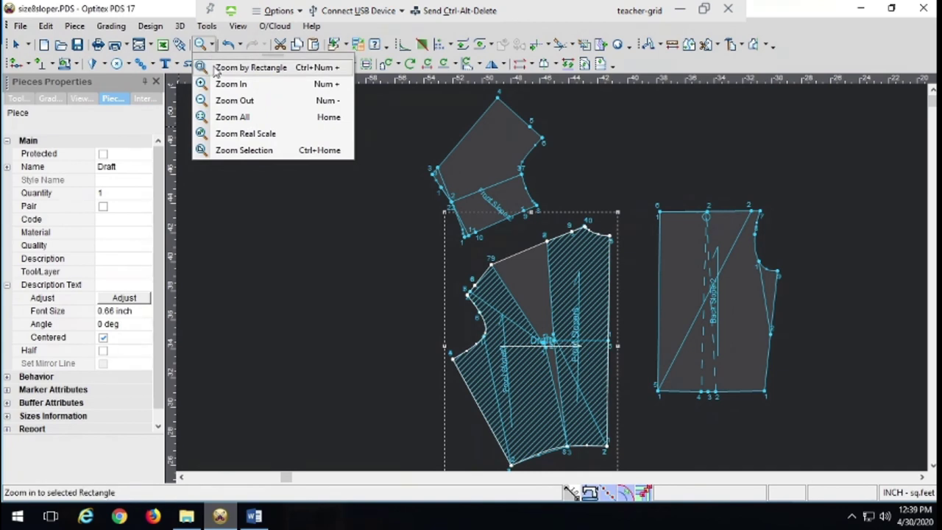
pyautogui.click(221, 67)
pyautogui.moveTo(694, 242); pyautogui.dragTo(615, 277)
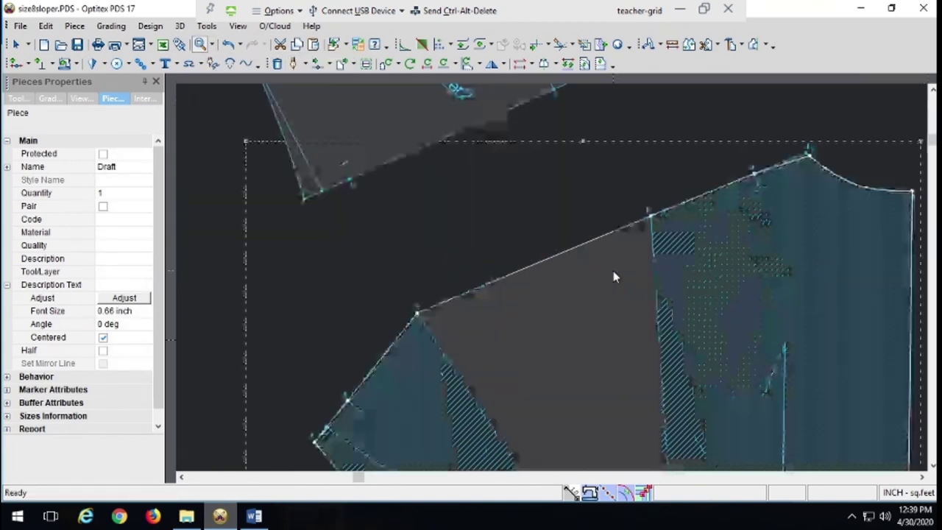
pyautogui.click(40, 64)
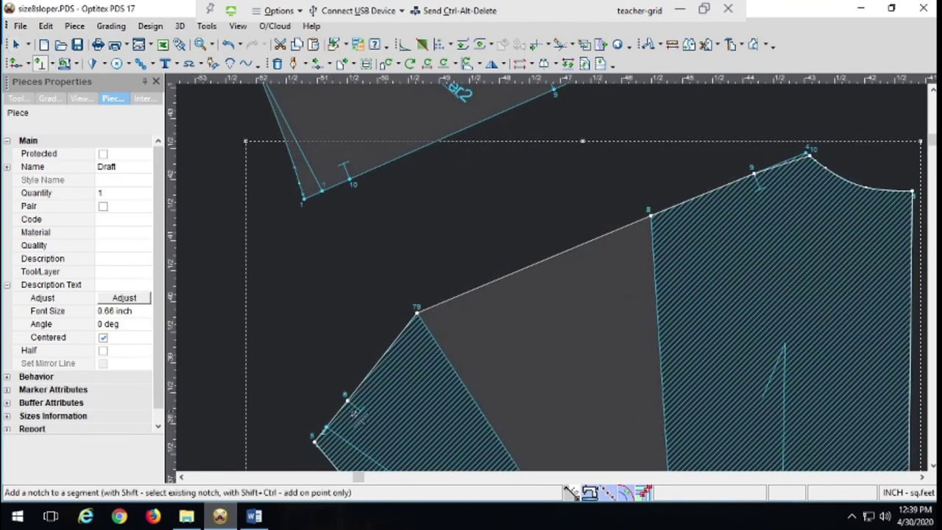
pyautogui.click(348, 403)
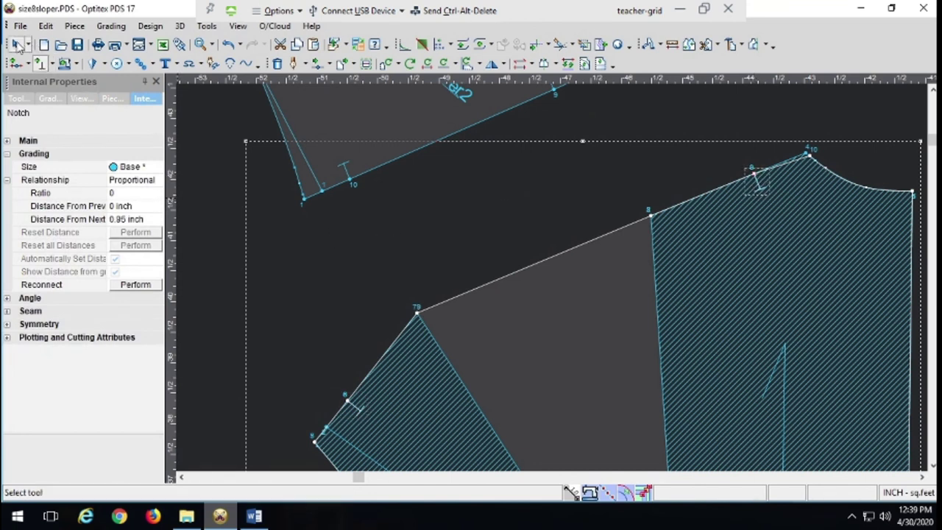
pyautogui.press('Escape')
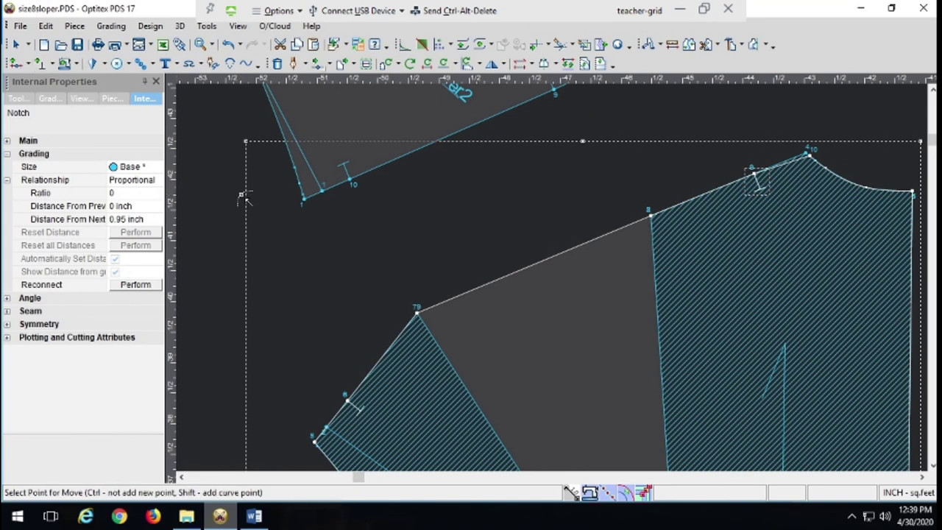
# Lower the traced shoulder edge's corner point slightly inward to soften the angle, and move the traced front up off the protected pieces.
pyautogui.click(417, 312)
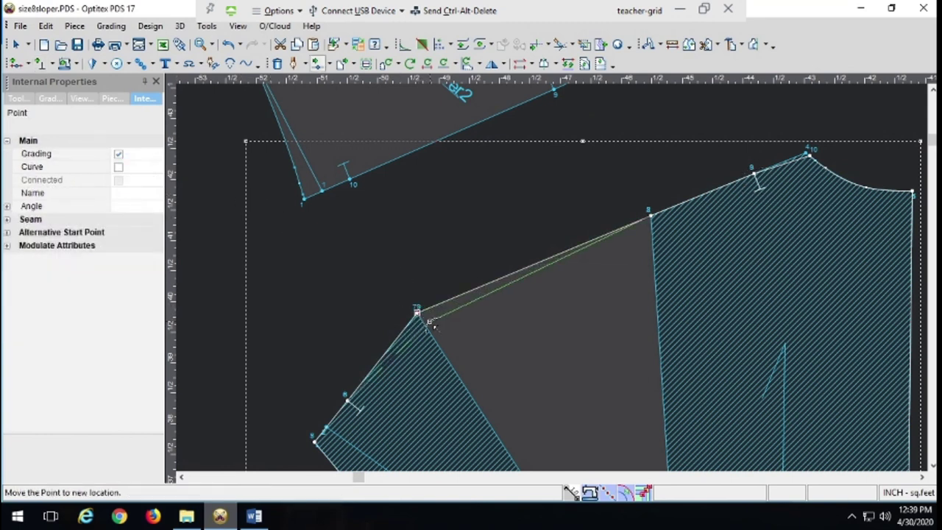
pyautogui.click(431, 323)
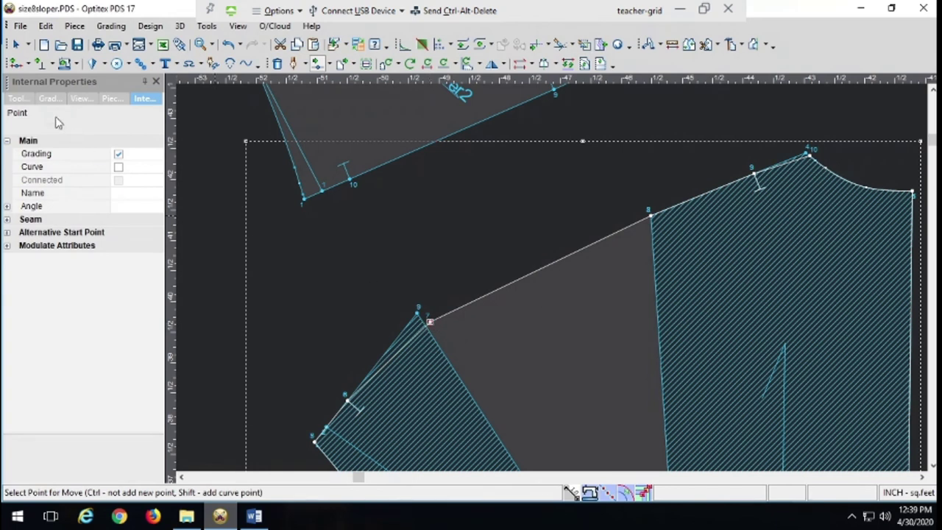
pyautogui.click(15, 46)
pyautogui.moveTo(559, 324); pyautogui.dragTo(545, 233)
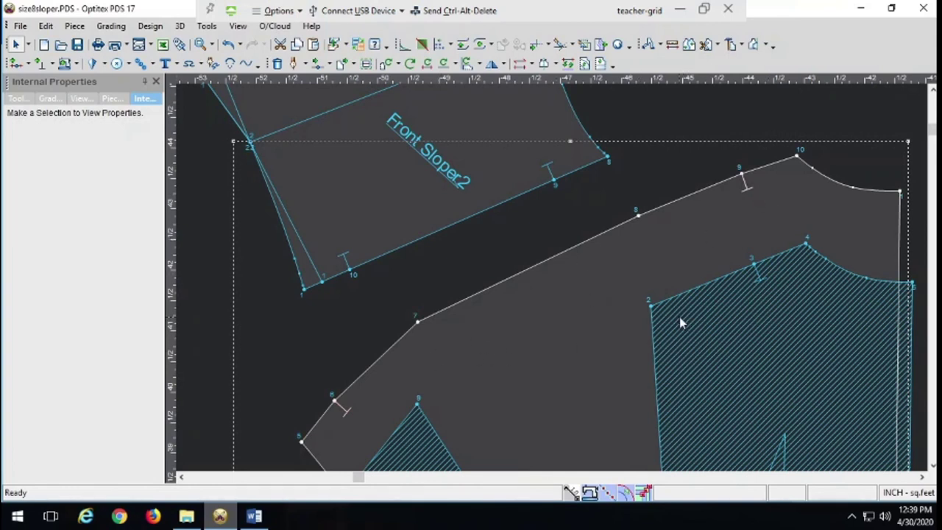
# Add the text "Shirring between notches, match with notches on yoke" below the traced front's shoulder edge.
pyautogui.click(165, 63)
pyautogui.click(460, 328)
pyautogui.write('Shirt')
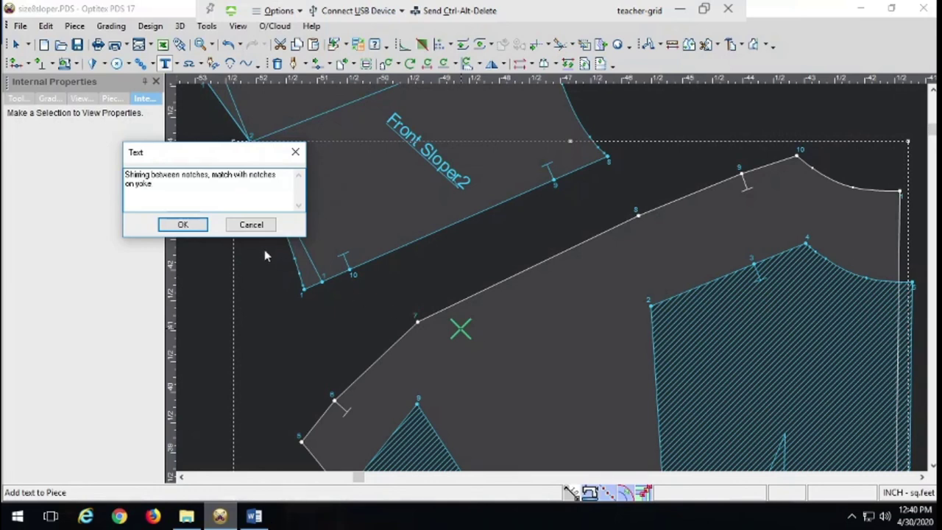
pyautogui.click(194, 229)
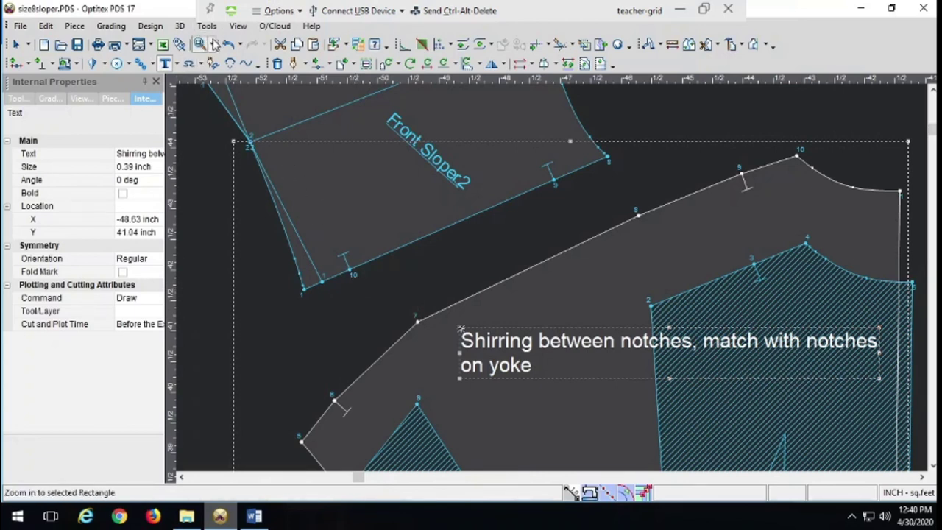
pyautogui.click(213, 45)
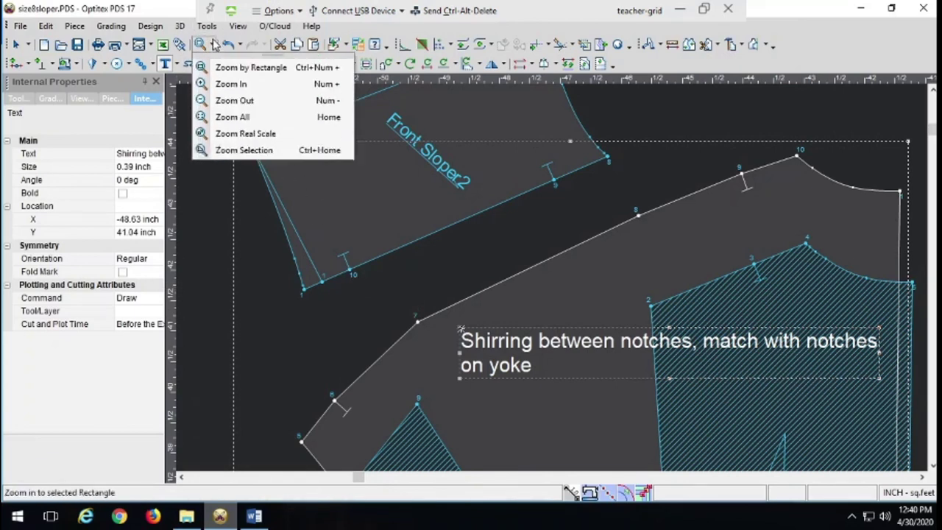
pyautogui.click(214, 118)
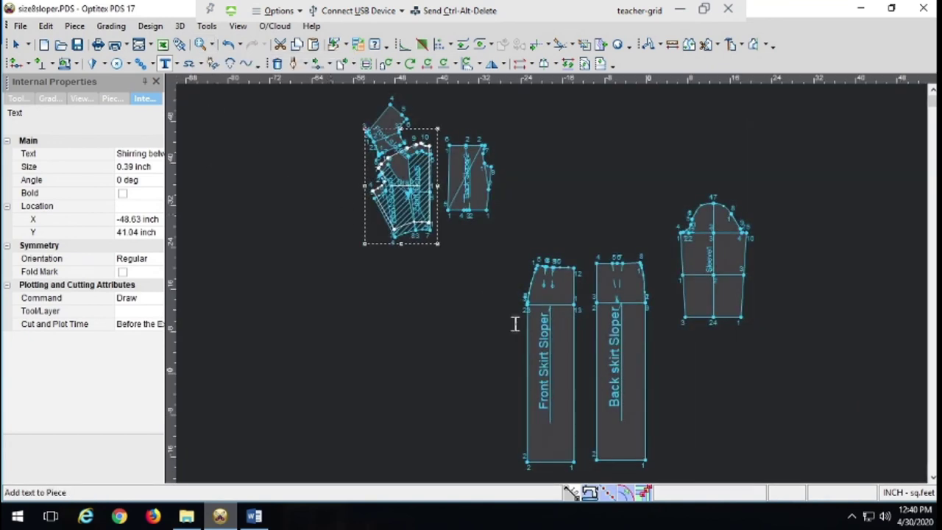
pyautogui.click(16, 44)
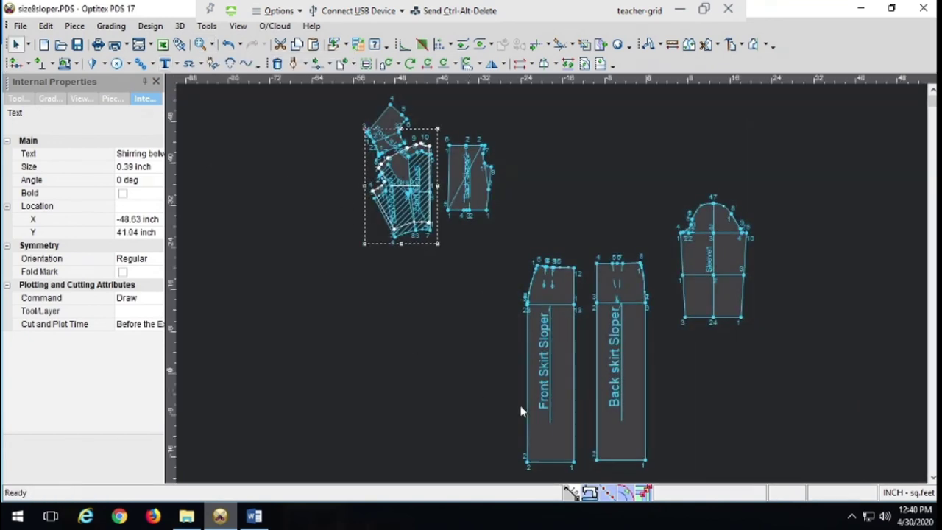
# Delete the front and back skirt sloper pieces from the work area.
pyautogui.click(550, 437)
pyautogui.keyDown('shift'); pyautogui.click(612, 443); pyautogui.keyUp('shift')
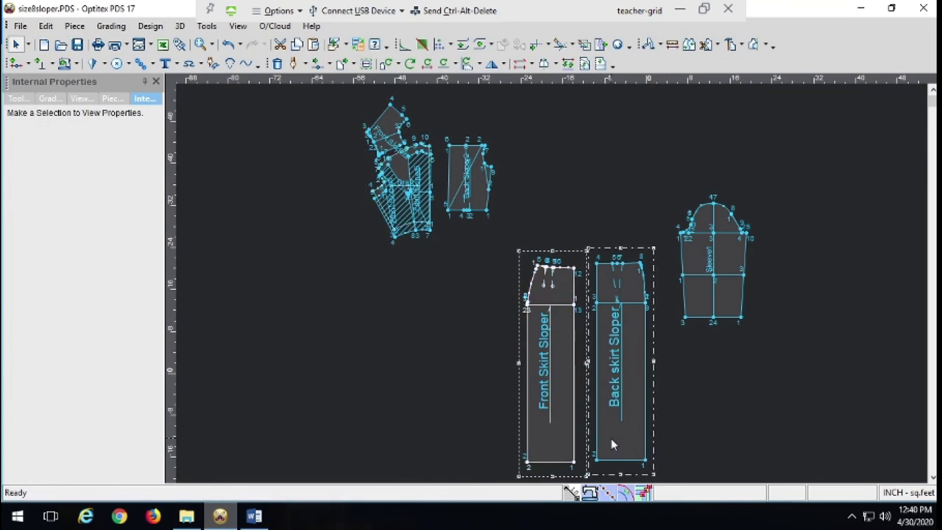
pyautogui.press('Delete')
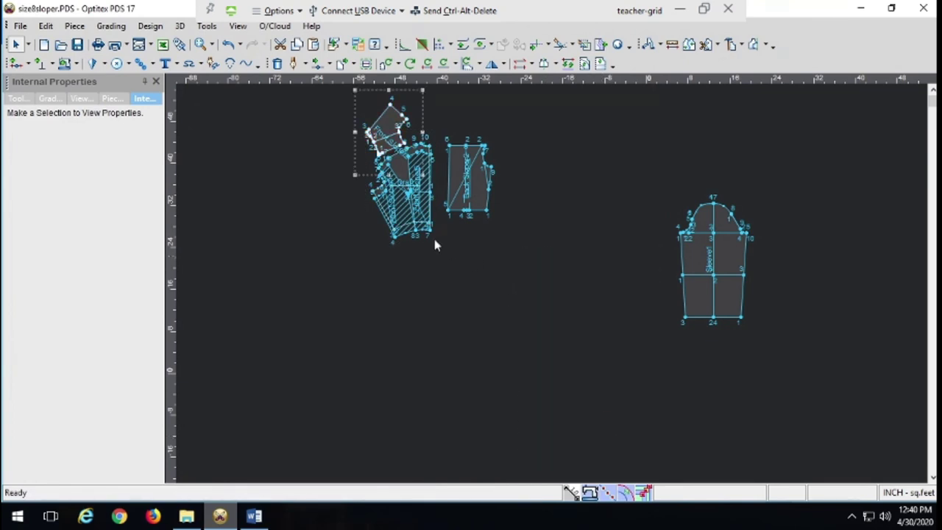
# Move the Draft piece to the empty area below the bodice pieces and delete the hatched front bodice piece it covered.
pyautogui.moveTo(397, 231); pyautogui.dragTo(479, 395)
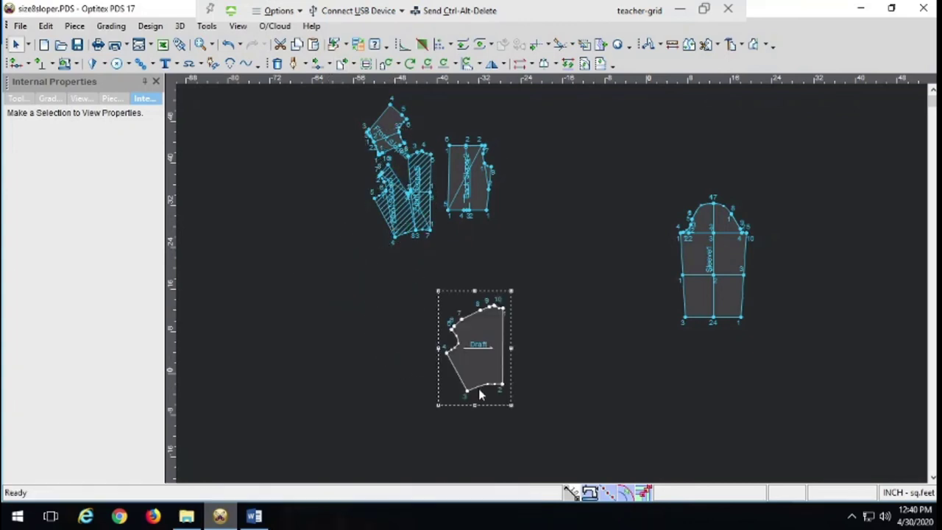
pyautogui.click(400, 211)
pyautogui.press('Delete')
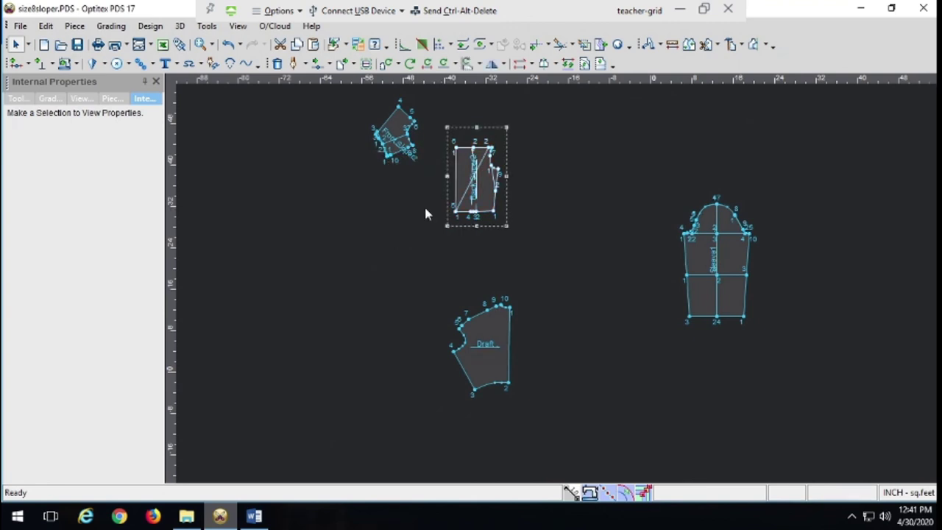
# Move the back sloper piece beside the Draft piece and bring the small yoke piece into the space above the back sloper.
pyautogui.moveTo(395, 108); pyautogui.dragTo(470, 262)
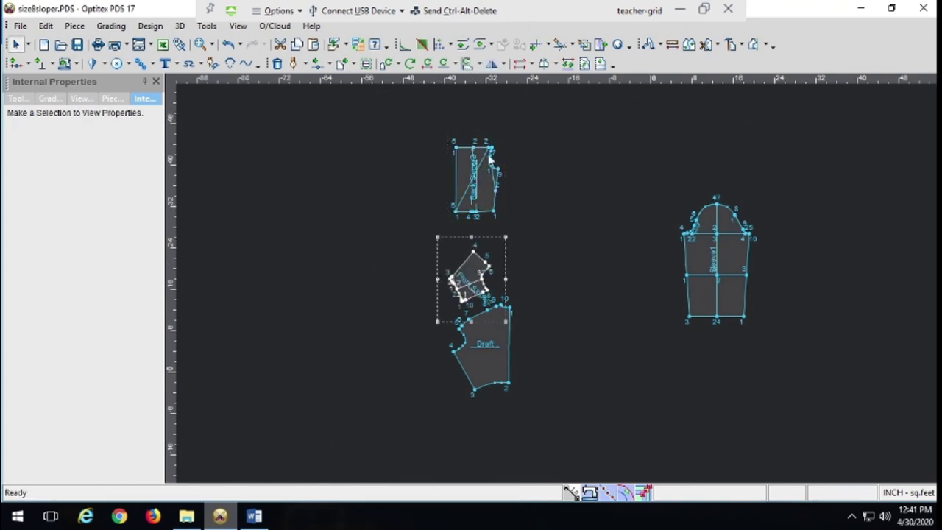
pyautogui.moveTo(488, 185); pyautogui.dragTo(593, 364)
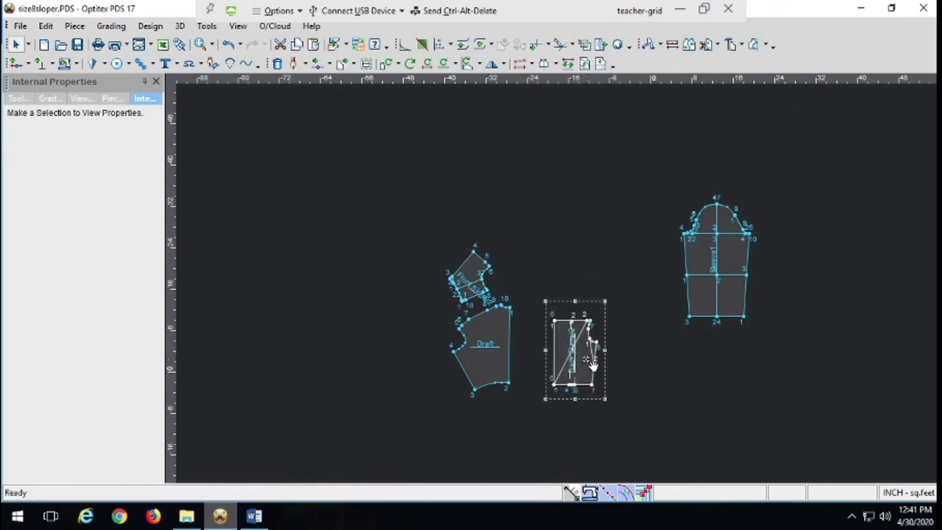
pyautogui.moveTo(474, 269); pyautogui.dragTo(599, 255)
# Rotate the yoke piece until its straight edge between points 3 and 4 lies horizontally along its bottom.
pyautogui.press('r')
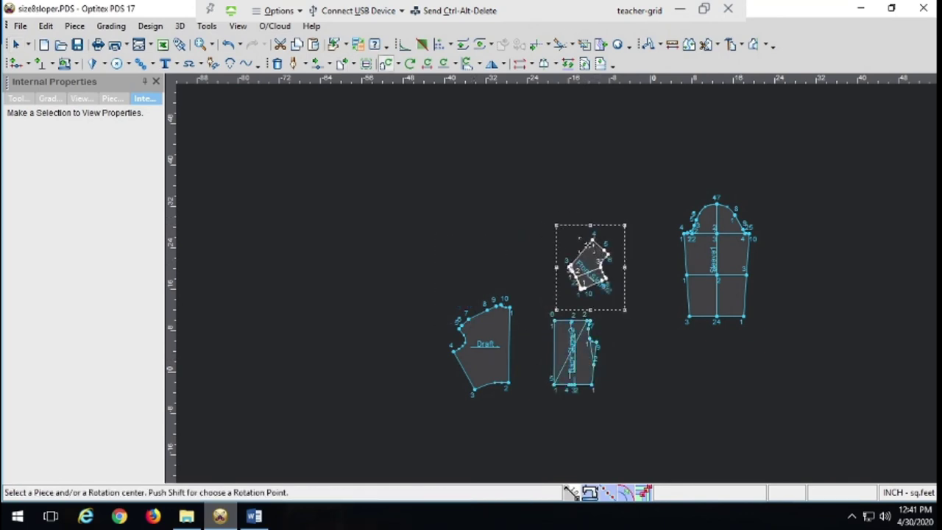
pyautogui.moveTo(602, 245)
pyautogui.mouseDown()
pyautogui.moveTo(605, 209)
pyautogui.moveTo(567, 212)
pyautogui.moveTo(605, 211)
pyautogui.moveTo(618, 237)
pyautogui.mouseUp()
pyautogui.click(259, 350)
pyautogui.click(248, 390)
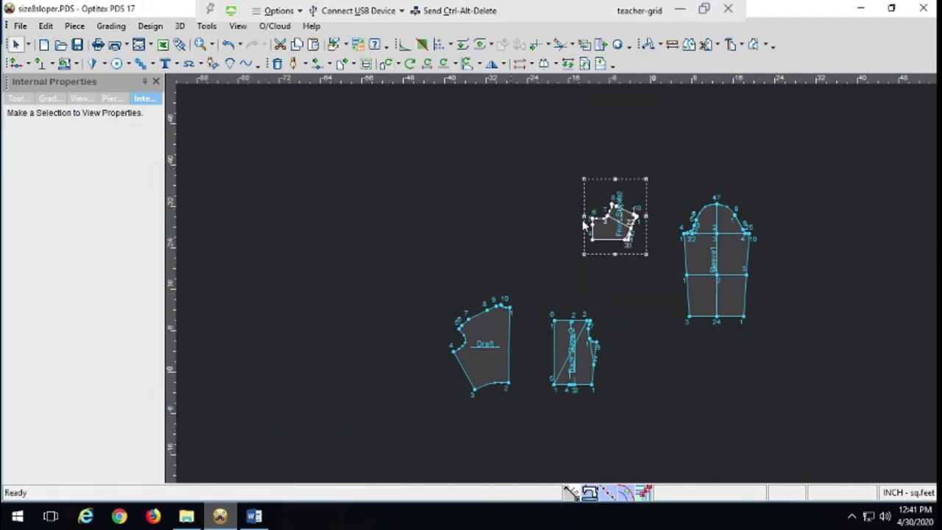
# Position the yoke just above the back sloper, with its straight lower edge following the back's upper edge and the left sides aligned.
pyautogui.moveTo(600, 235); pyautogui.dragTo(570, 306)
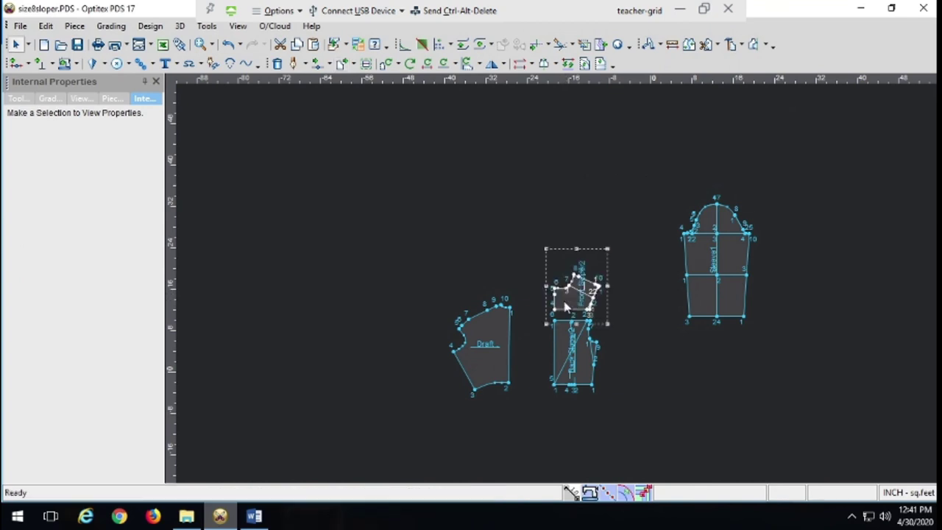
pyautogui.click(210, 45)
pyautogui.click(220, 69)
pyautogui.moveTo(539, 288); pyautogui.dragTo(612, 395)
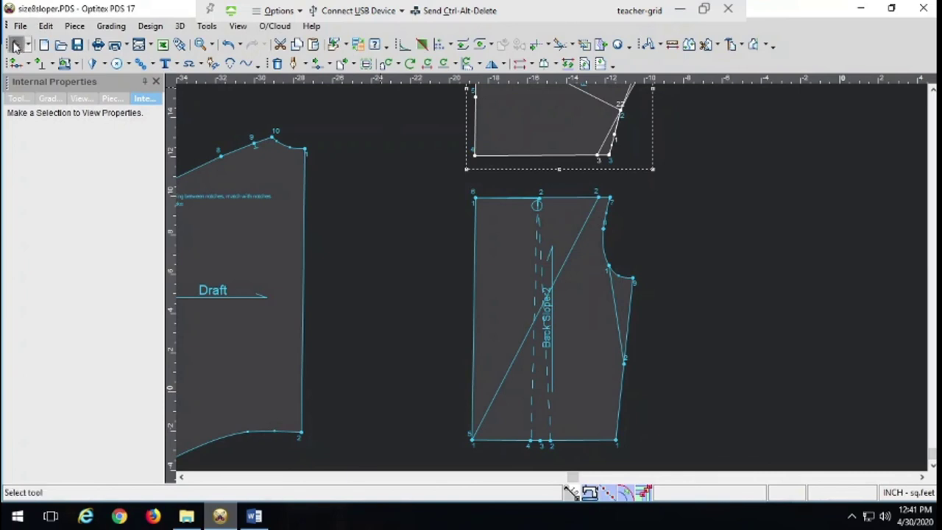
pyautogui.moveTo(522, 116); pyautogui.dragTo(529, 147)
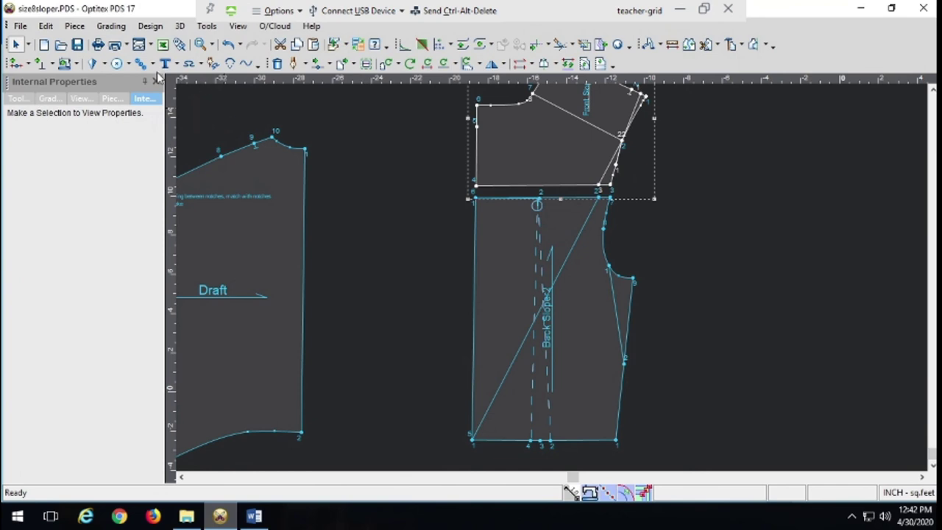
# Add matching notches on the yoke's lower edge and the back sloper's upper edge, about 2.1 inches from their left corners.
pyautogui.click(40, 65)
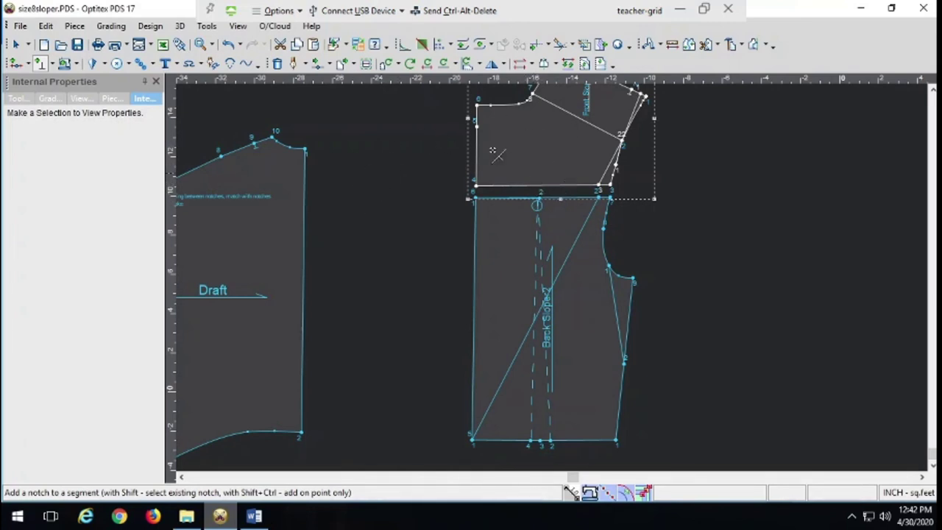
pyautogui.click(516, 185)
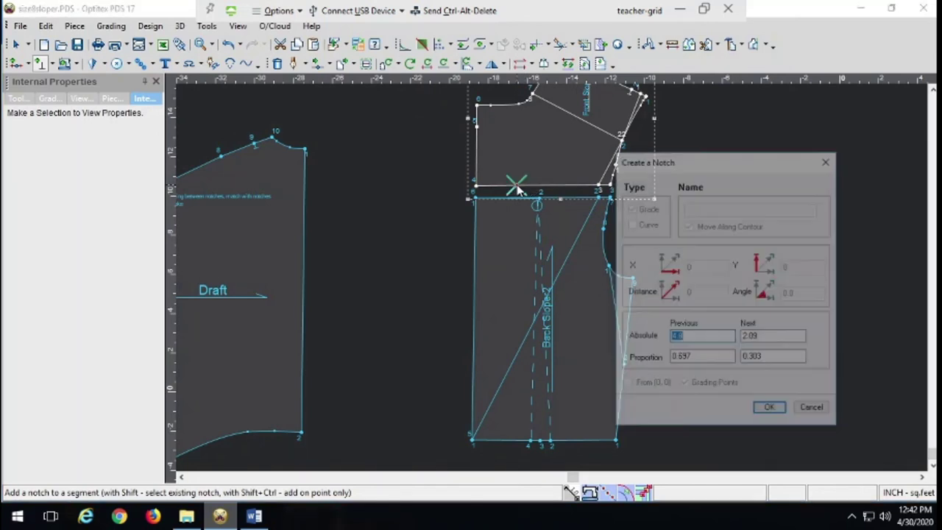
pyautogui.click(769, 411)
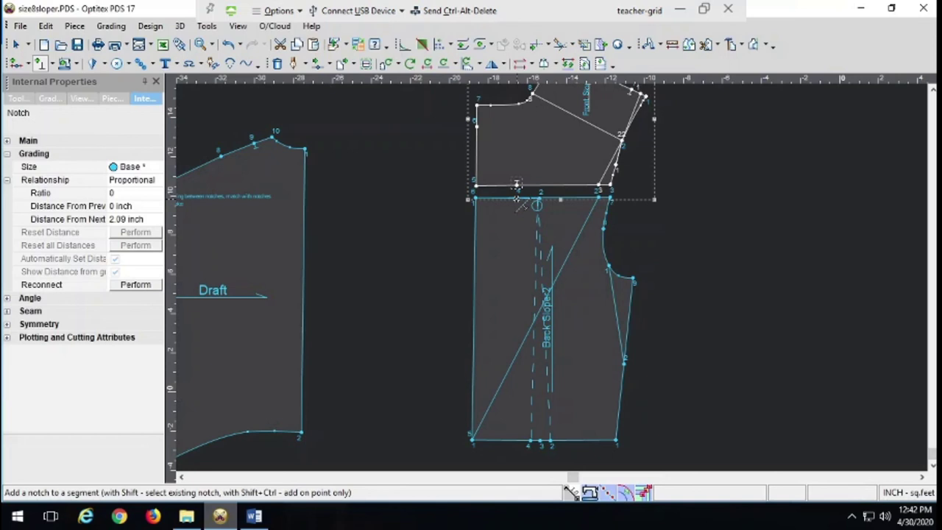
pyautogui.click(516, 195)
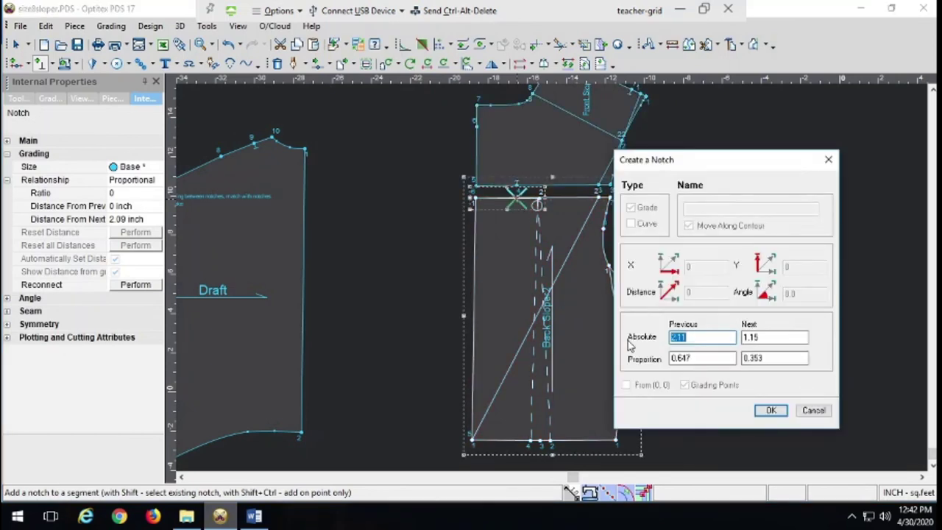
pyautogui.click(772, 410)
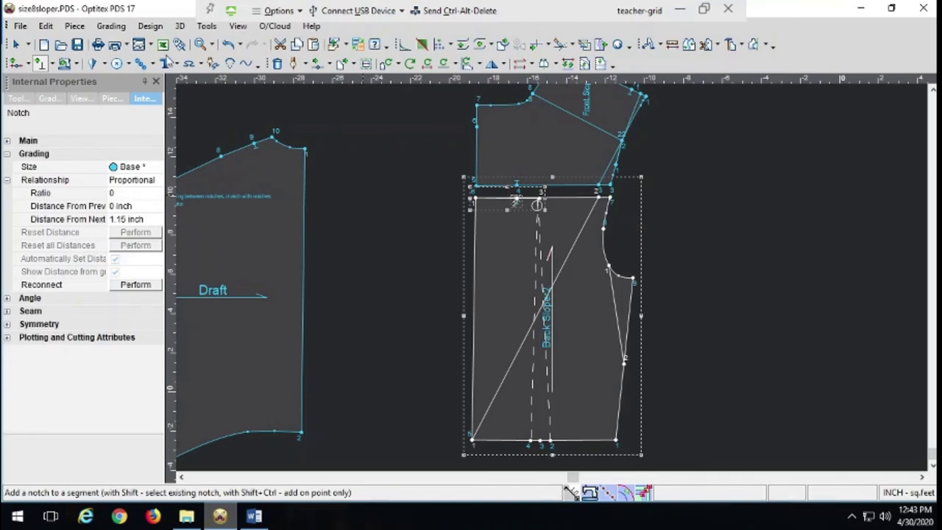
# Lower the tip of the back sloper's waist dart to a depth of about 9.11 inches.
pyautogui.click(93, 64)
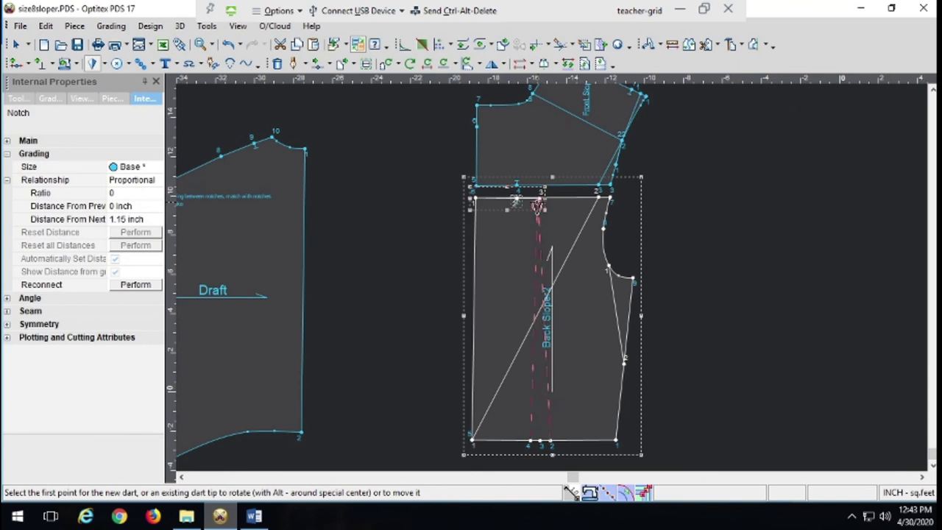
pyautogui.click(537, 204)
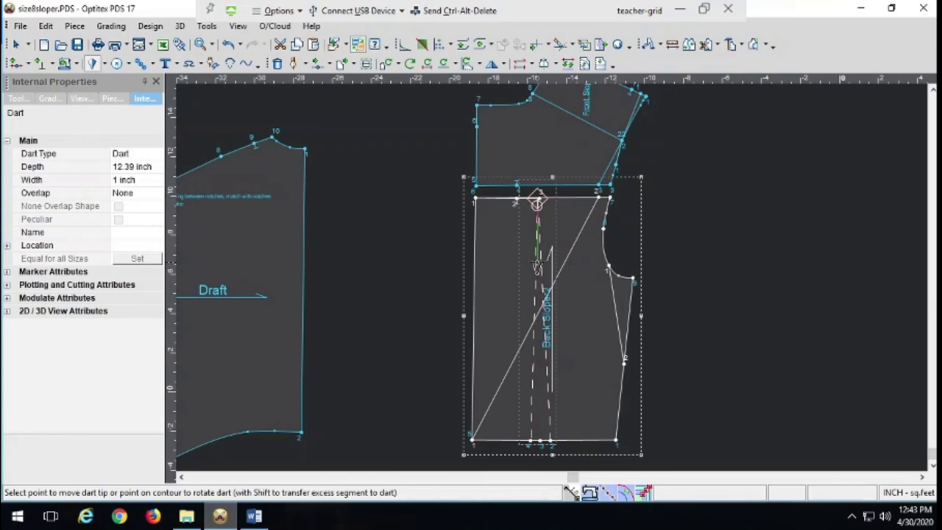
pyautogui.click(537, 266)
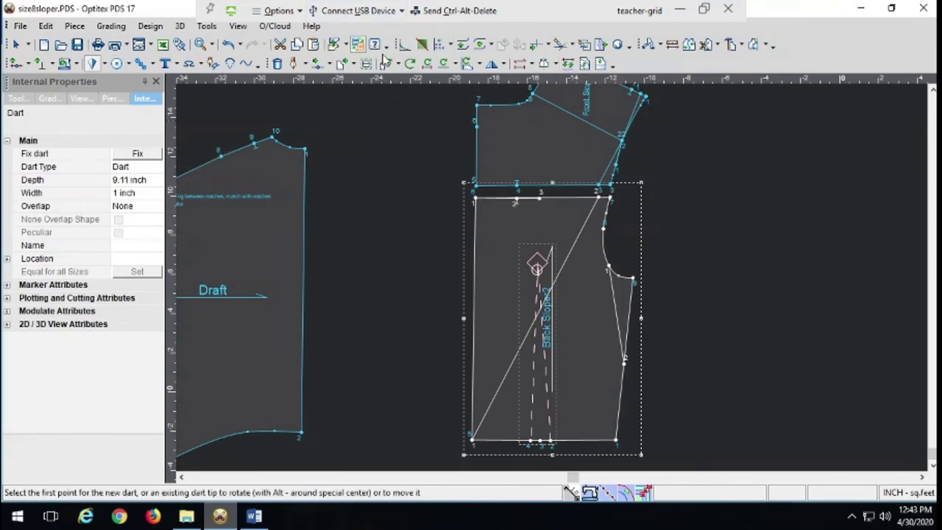
# Close the back sloper's waist dart with the Move Dart Center fix method and delete the closed dart.
pyautogui.click(705, 46)
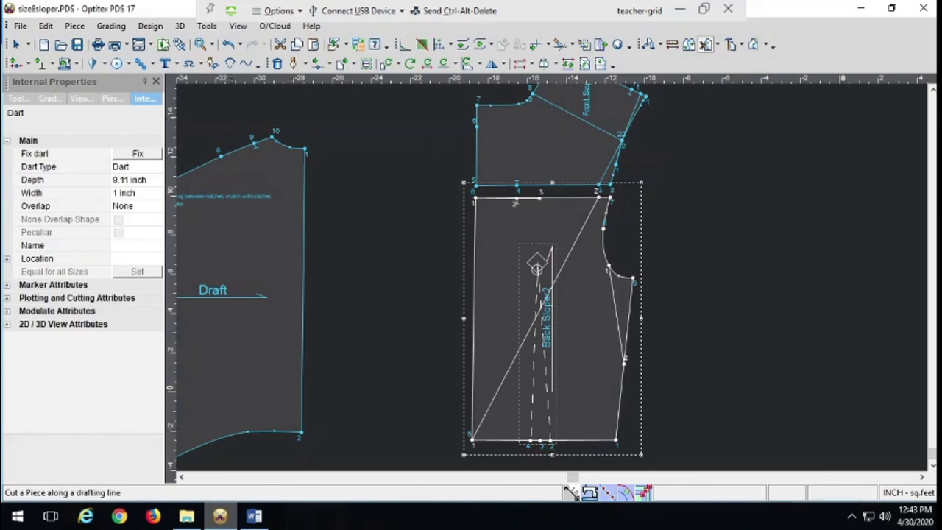
pyautogui.click(205, 28)
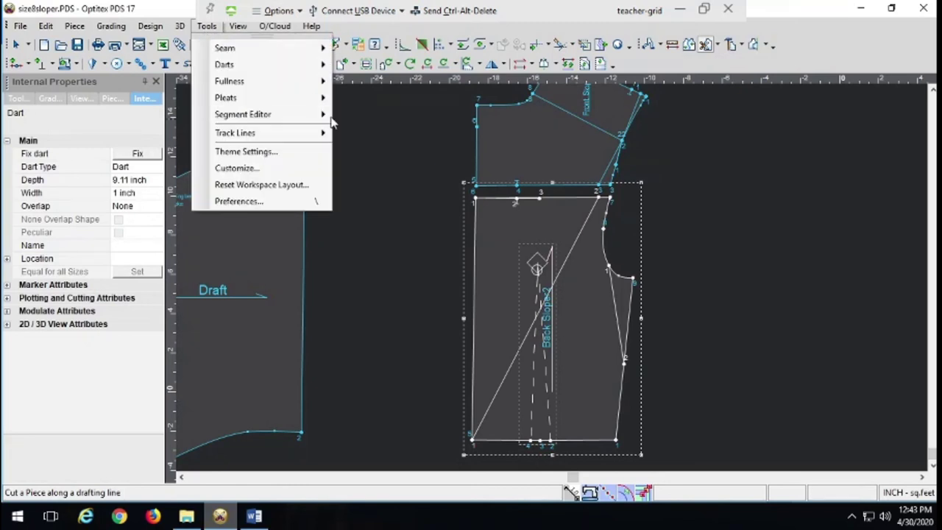
pyautogui.moveTo(229, 68)
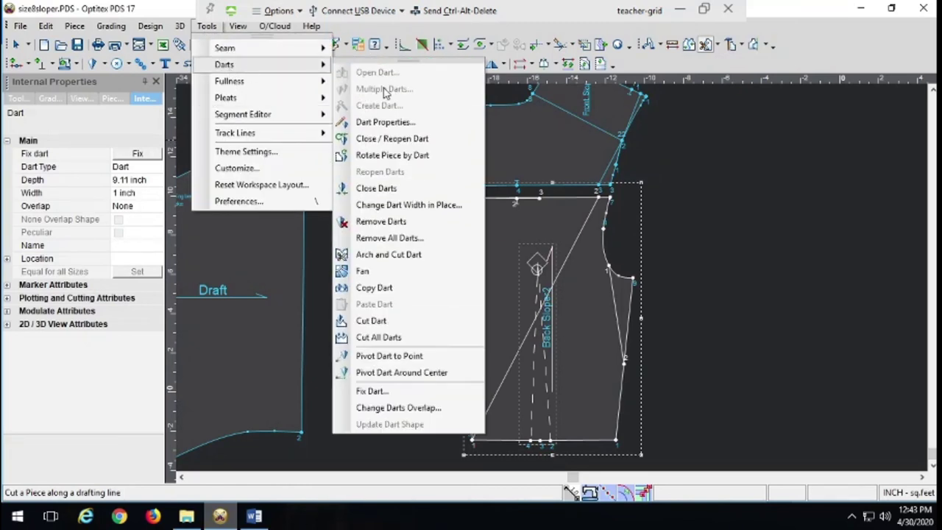
pyautogui.click(382, 188)
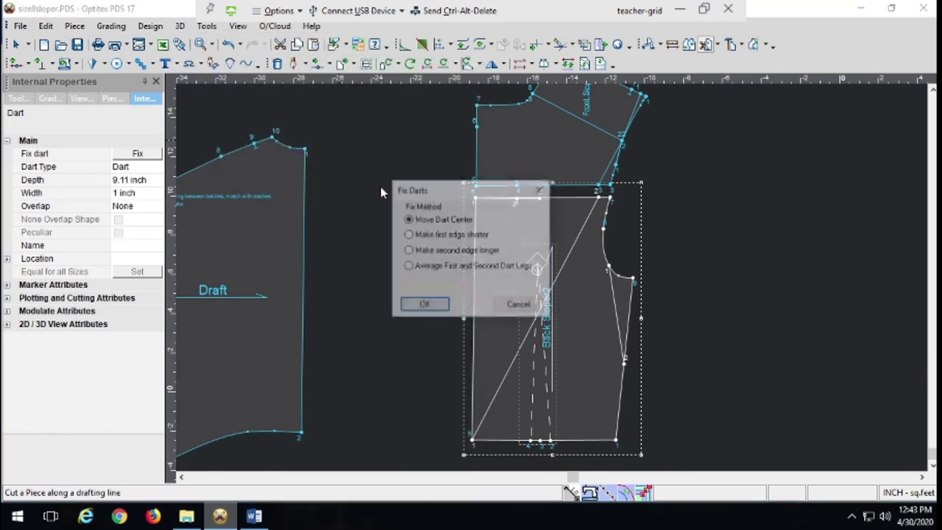
pyautogui.click(434, 306)
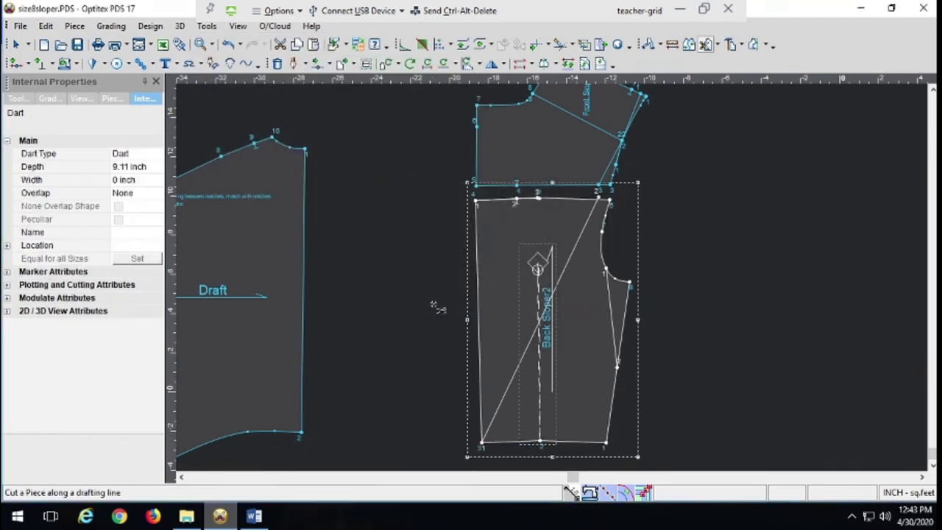
pyautogui.click(16, 45)
pyautogui.click(538, 267)
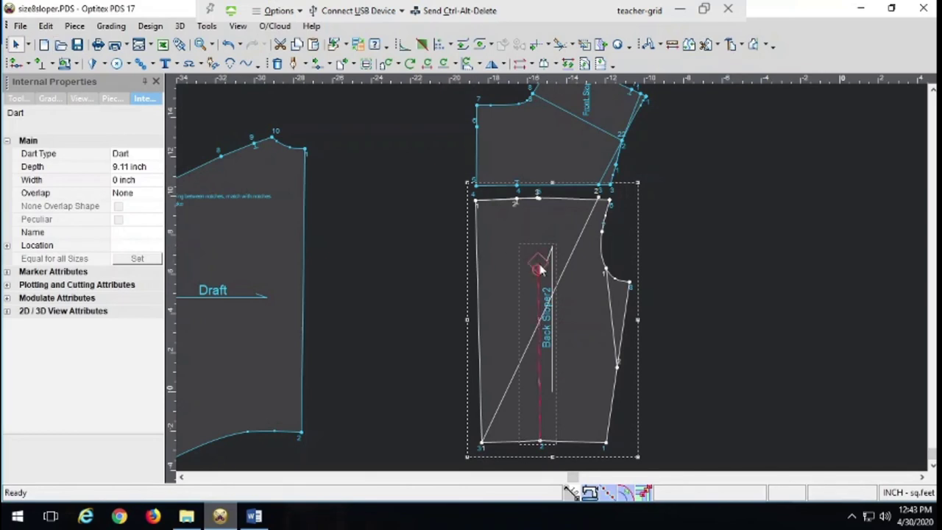
pyautogui.press('Delete')
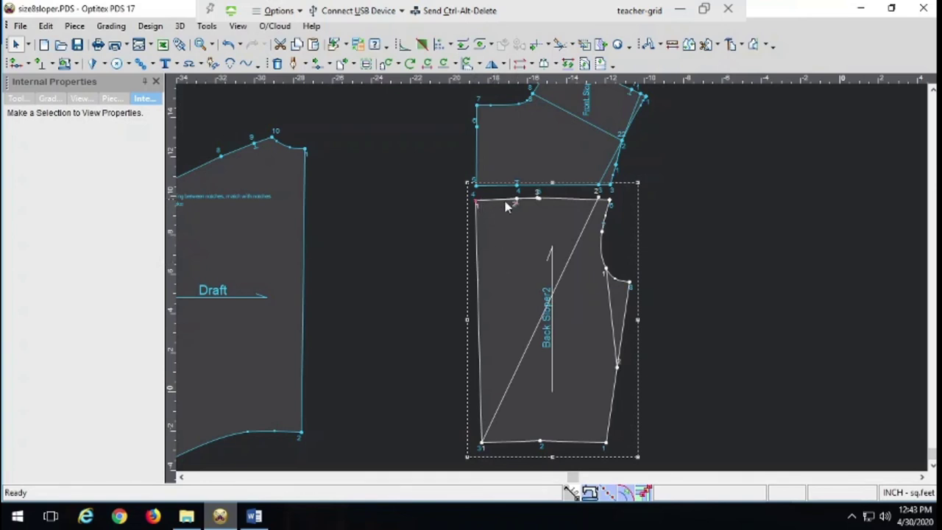
# Cut the back sloper from upper to lower edge along a line close to its left edge, with seam width 0.
pyautogui.click(706, 45)
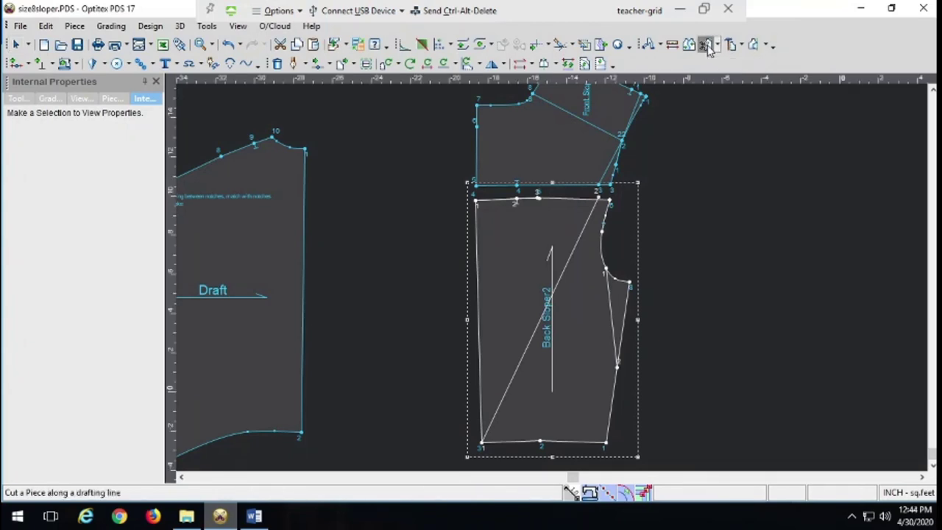
pyautogui.click(487, 202)
pyautogui.click(487, 201)
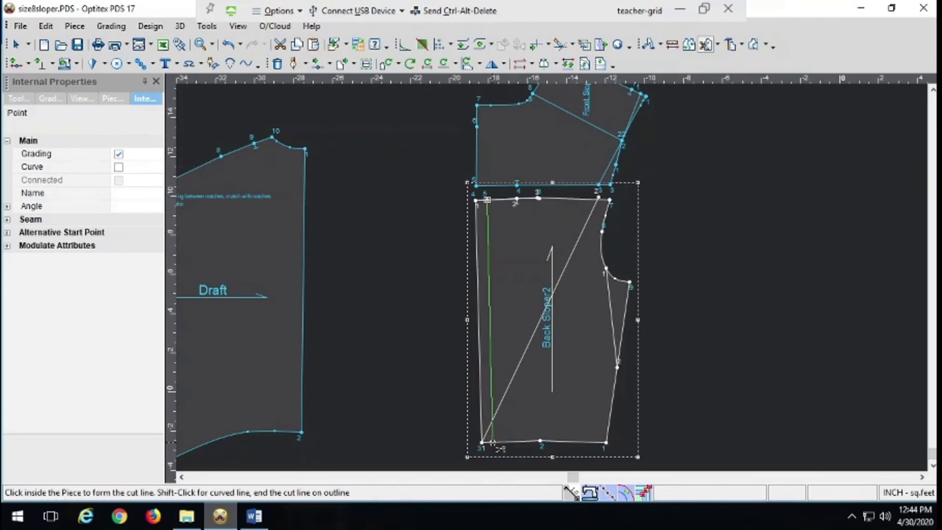
pyautogui.click(494, 442)
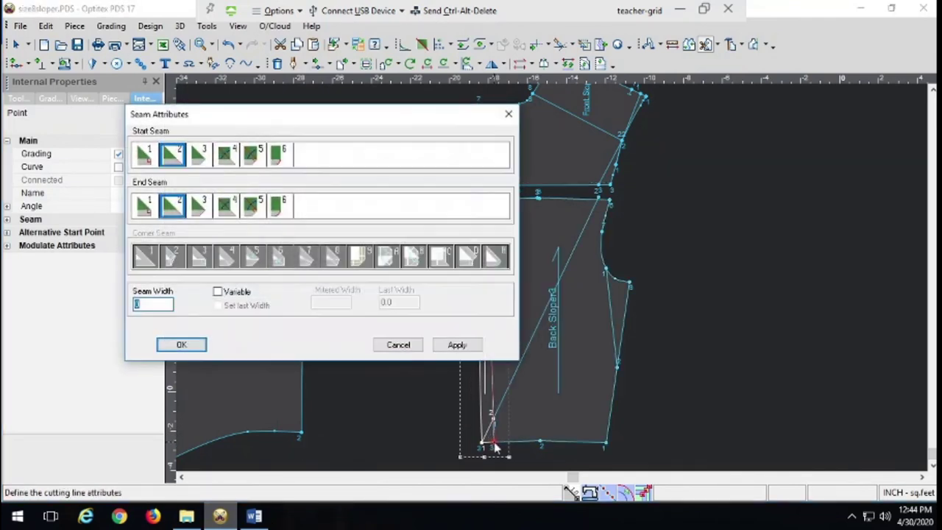
pyautogui.click(187, 342)
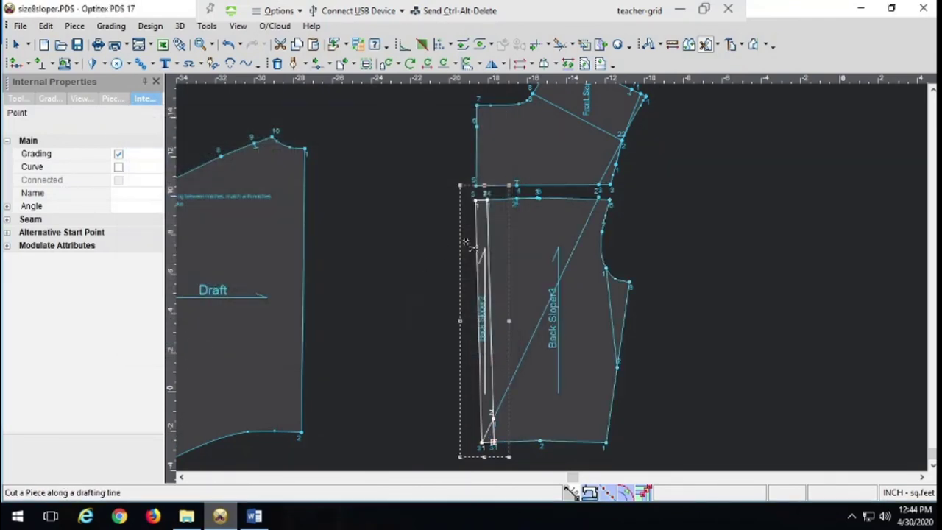
# Cut a second lengthwise strip from the remaining back piece, between the first cut and the notch on the upper edge.
pyautogui.click(511, 204)
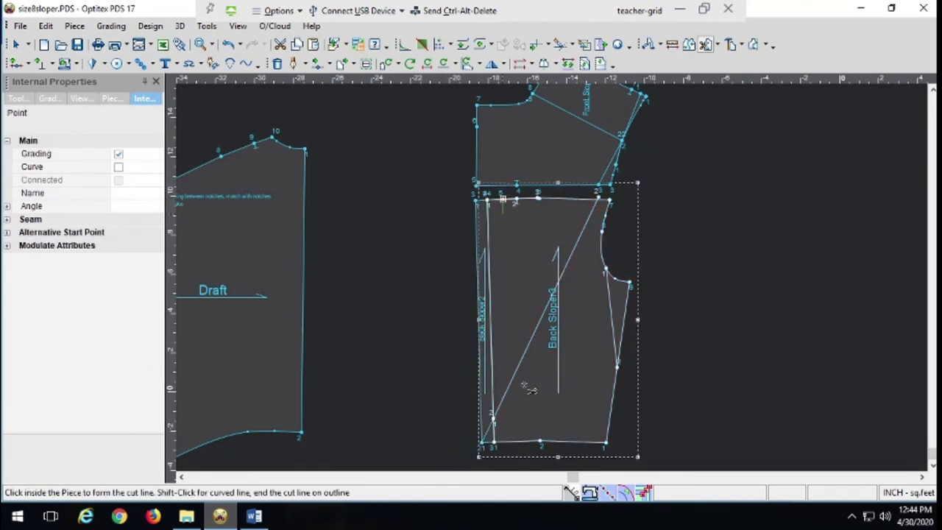
pyautogui.click(511, 442)
pyautogui.click(186, 344)
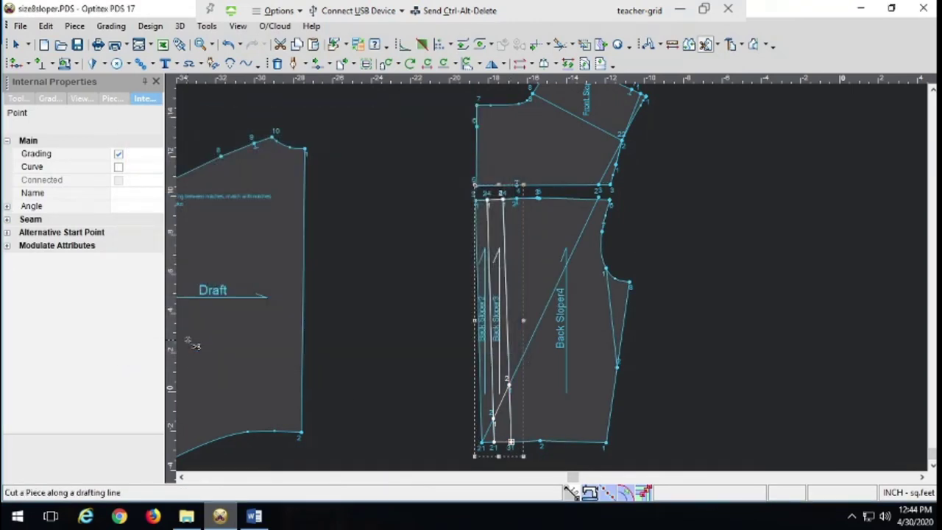
pyautogui.click(511, 442)
pyautogui.click(497, 442)
pyautogui.click(15, 45)
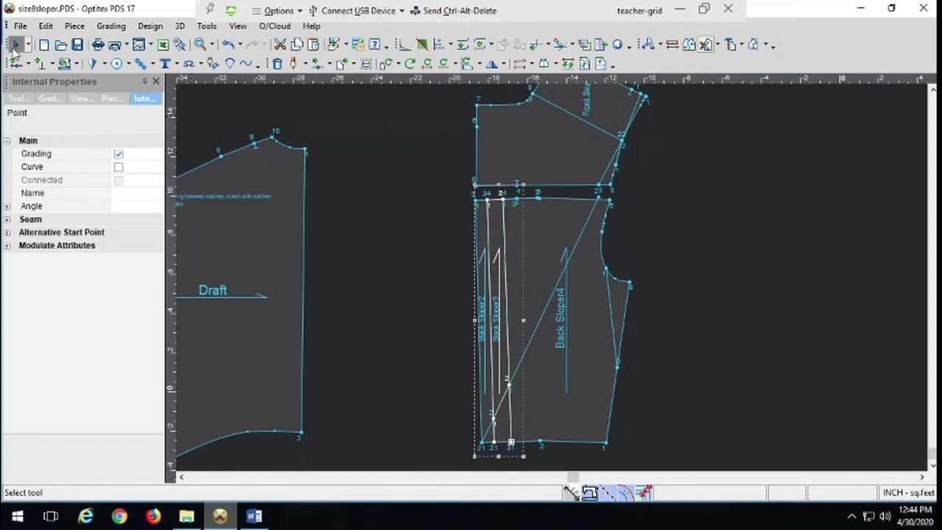
# Measure the distance along the yoke's lower edge from its left corner to the notch.
pyautogui.click(671, 44)
pyautogui.click(478, 188)
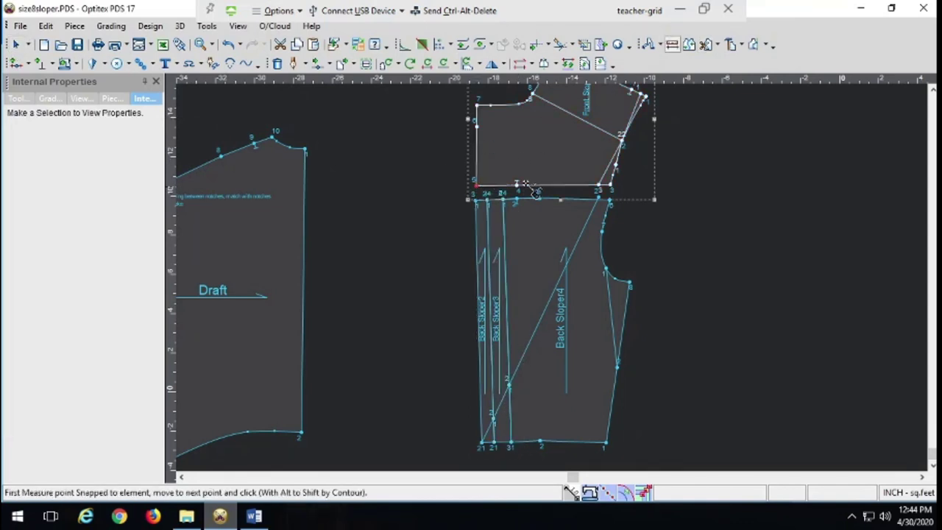
pyautogui.click(517, 184)
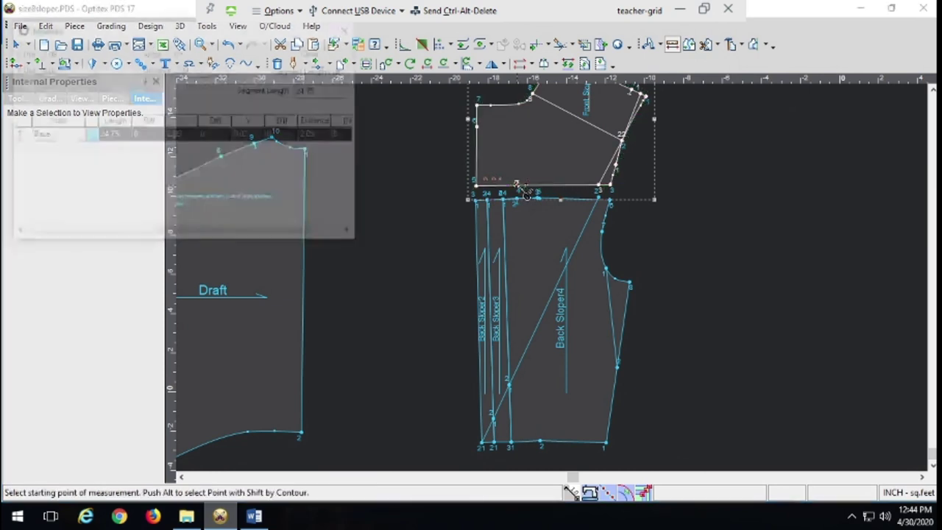
# Separate the cut back pieces by moving Back Sloper4 well away and shifting the Back Sloper3 strip slightly from the first strip.
pyautogui.click(287, 52)
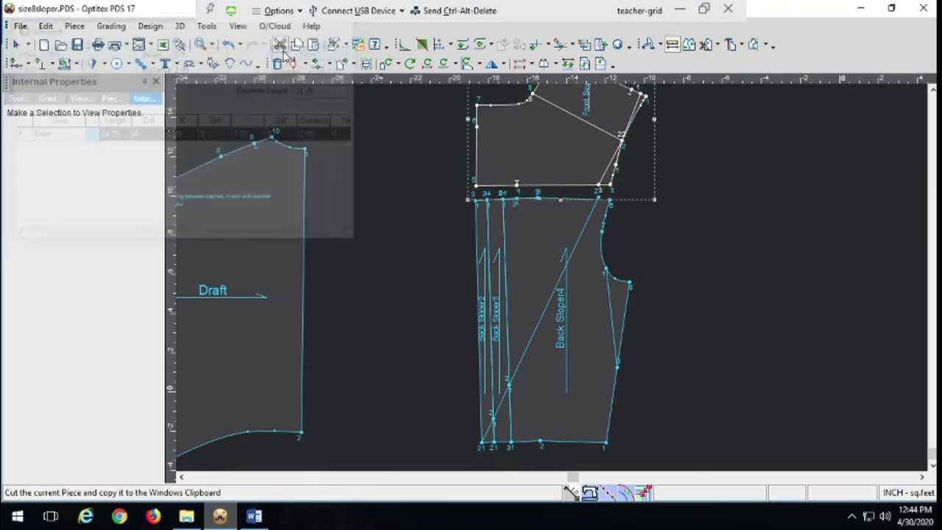
pyautogui.click(15, 44)
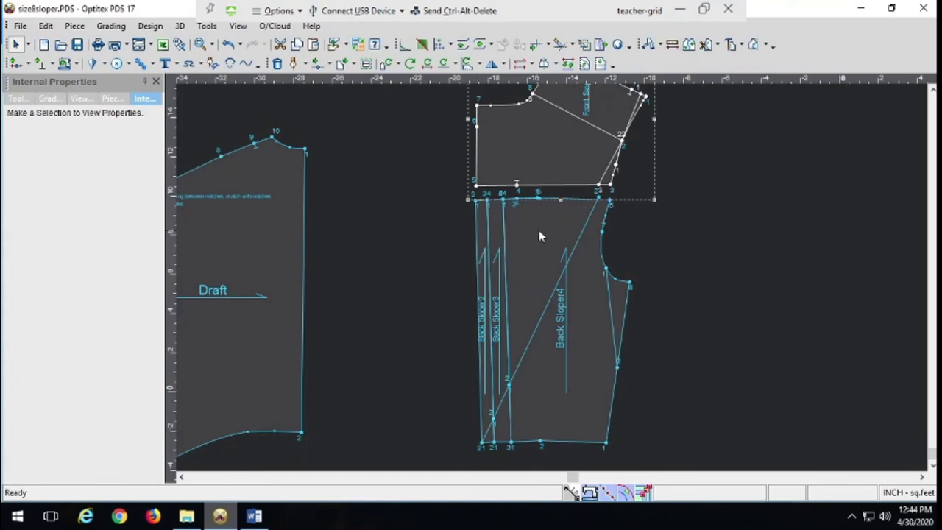
pyautogui.moveTo(539, 231); pyautogui.dragTo(606, 233)
pyautogui.moveTo(498, 234); pyautogui.dragTo(519, 236)
# Rotate the Back Sloper3 strip clockwise about its lower-left corner and place that corner against the first strip's lower-right corner.
pyautogui.press('r')
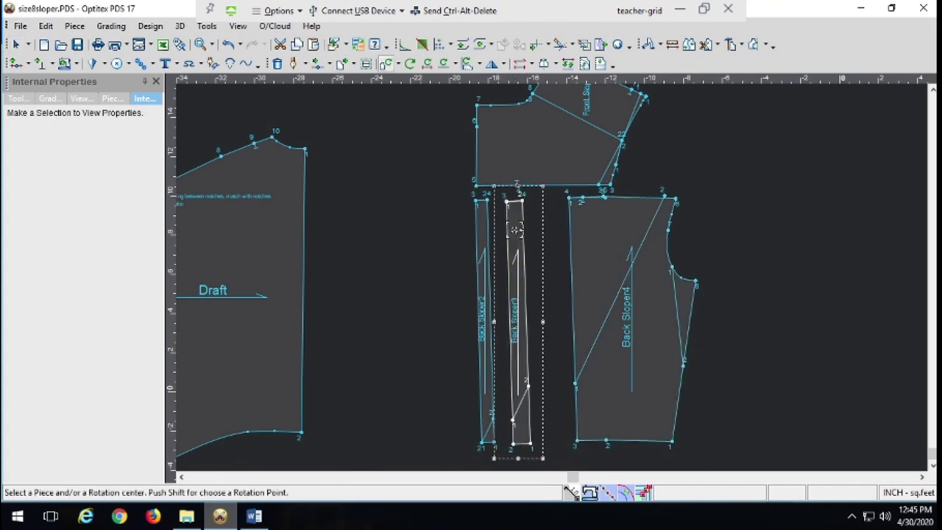
pyautogui.click(518, 442)
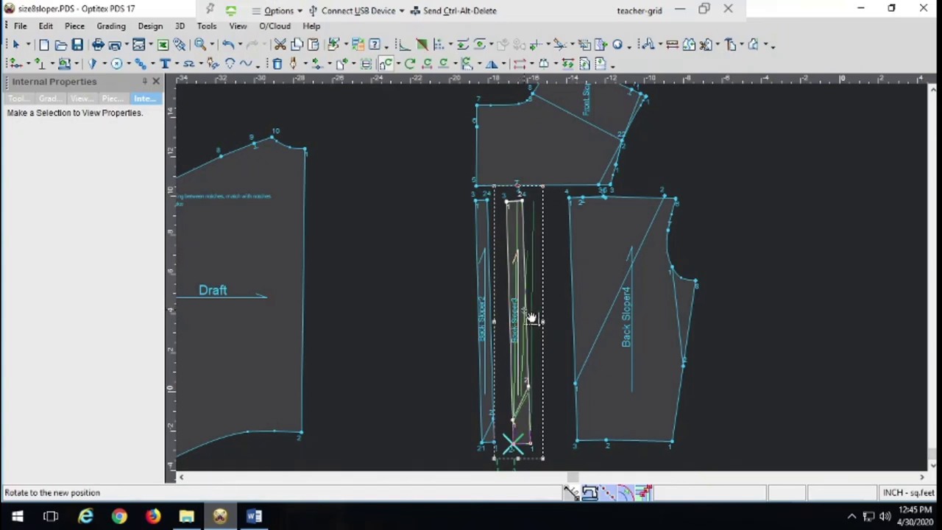
pyautogui.click(525, 312)
pyautogui.click(250, 384)
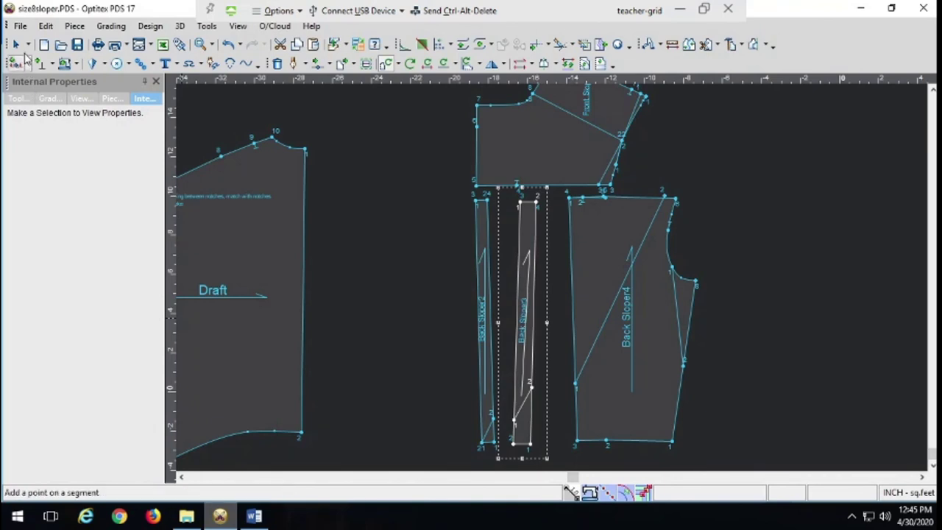
pyautogui.click(16, 45)
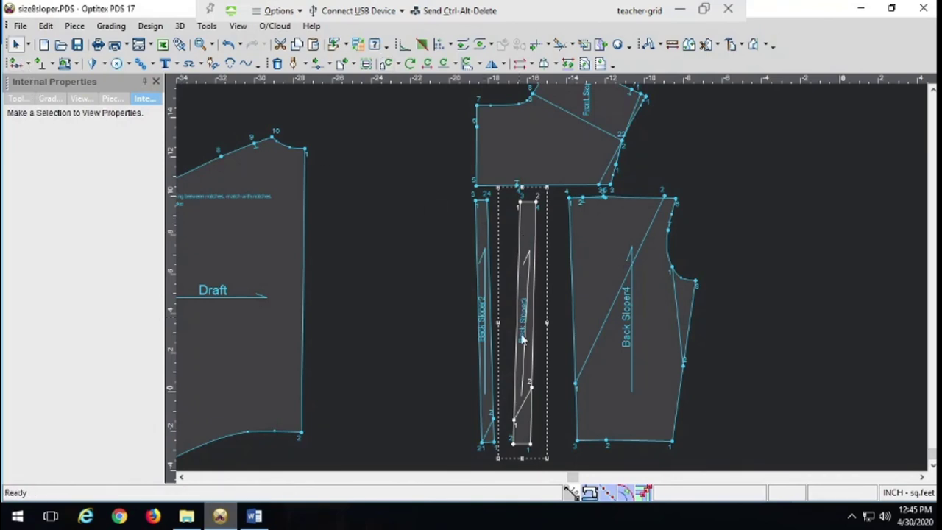
pyautogui.moveTo(526, 365)
pyautogui.mouseDown()
pyautogui.moveTo(534, 374)
pyautogui.moveTo(510, 373)
pyautogui.mouseUp()
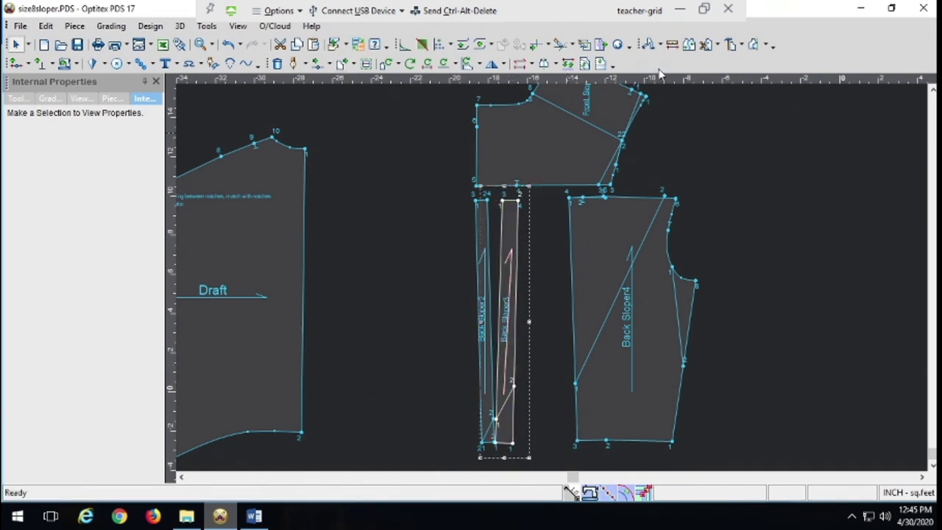
# Measure the gap between the facing upper corners of the Back Sloper2 and Back Sloper3 strips.
pyautogui.click(670, 44)
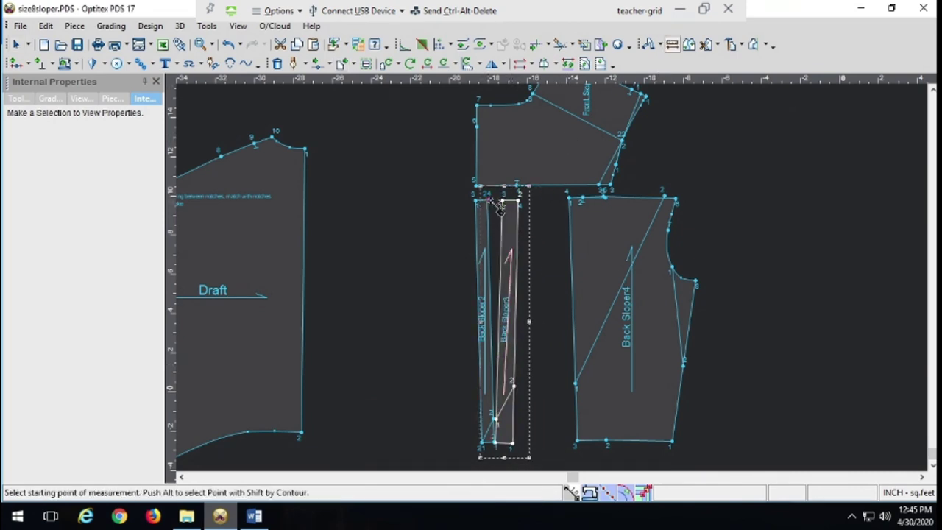
pyautogui.click(502, 202)
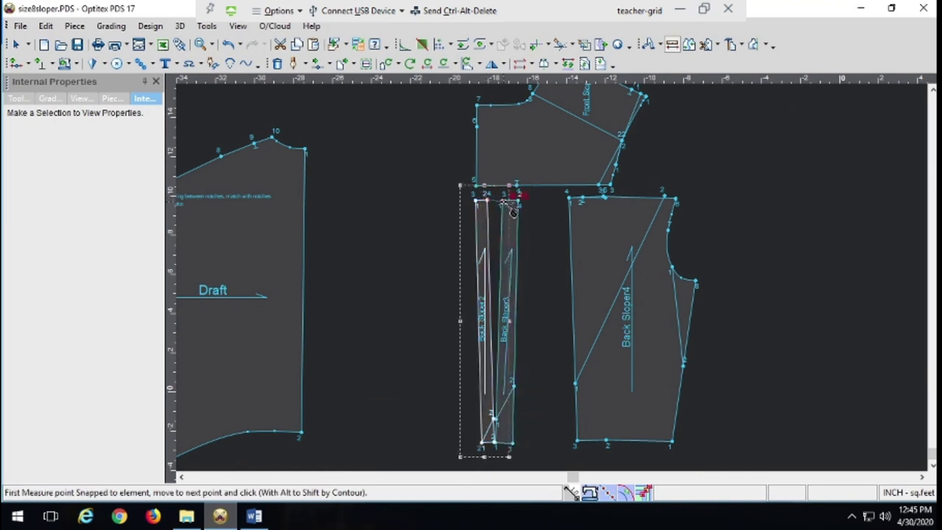
pyautogui.click(513, 209)
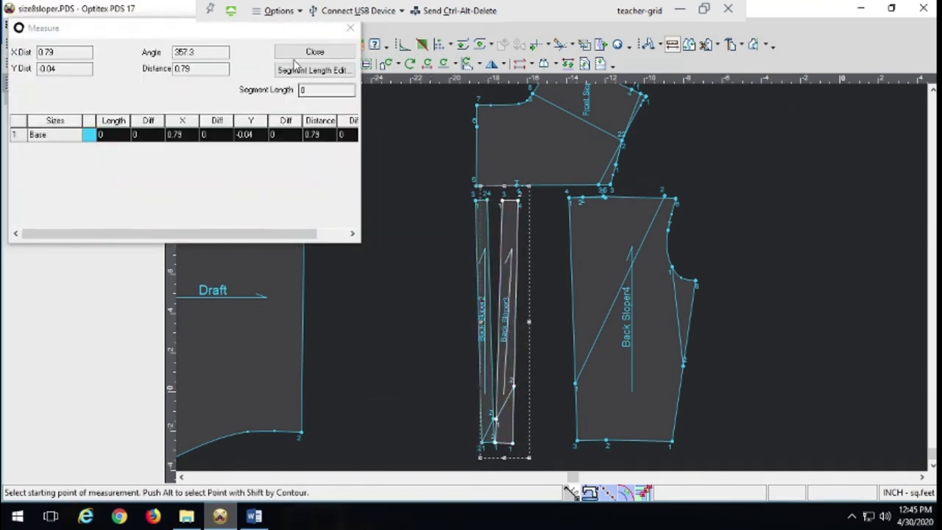
pyautogui.click(315, 52)
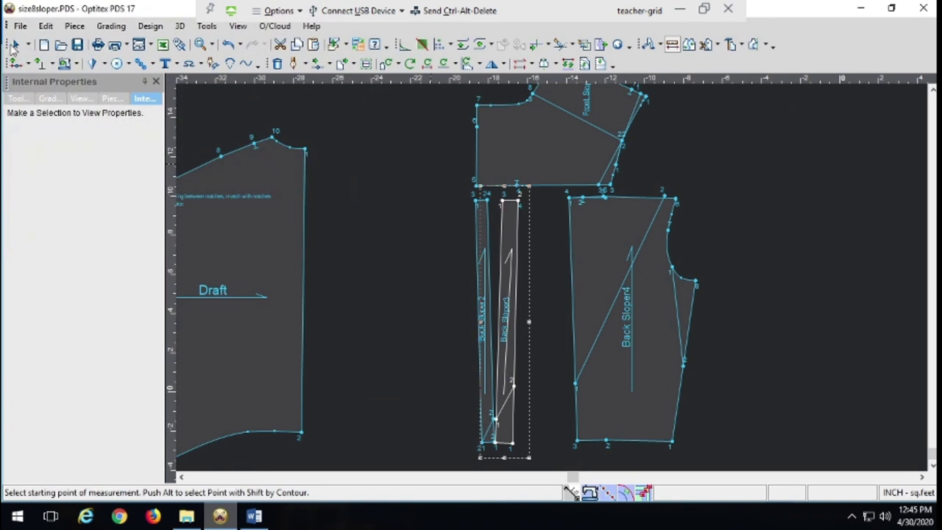
# Rotate the Back Sloper3 strip a further -1.0 degree about its lower-left corner and return it beside the Back Sloper2 strip.
pyautogui.click(12, 44)
pyautogui.moveTo(511, 230); pyautogui.dragTo(521, 230)
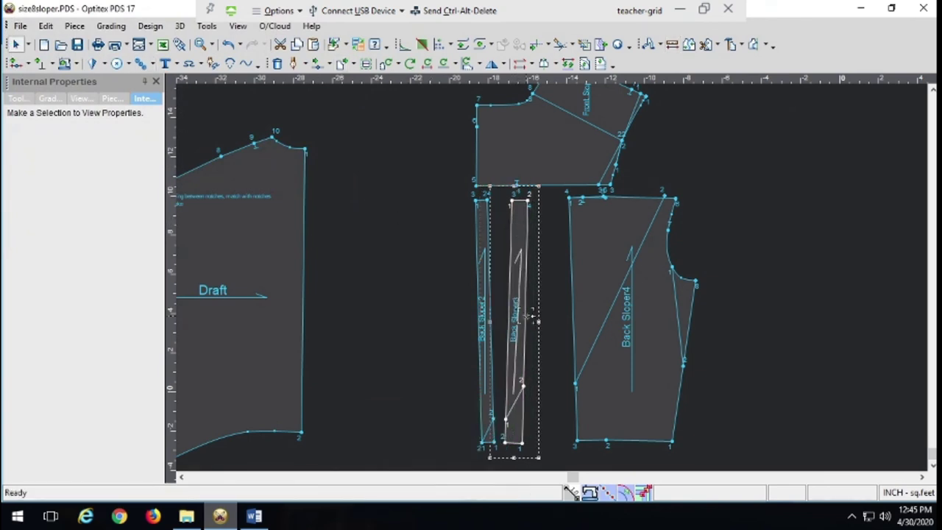
pyautogui.press('r')
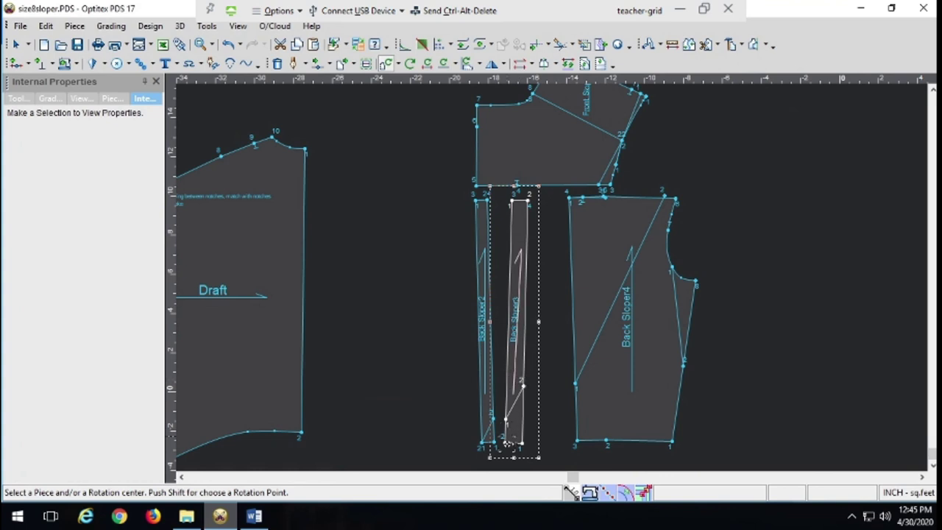
pyautogui.click(506, 441)
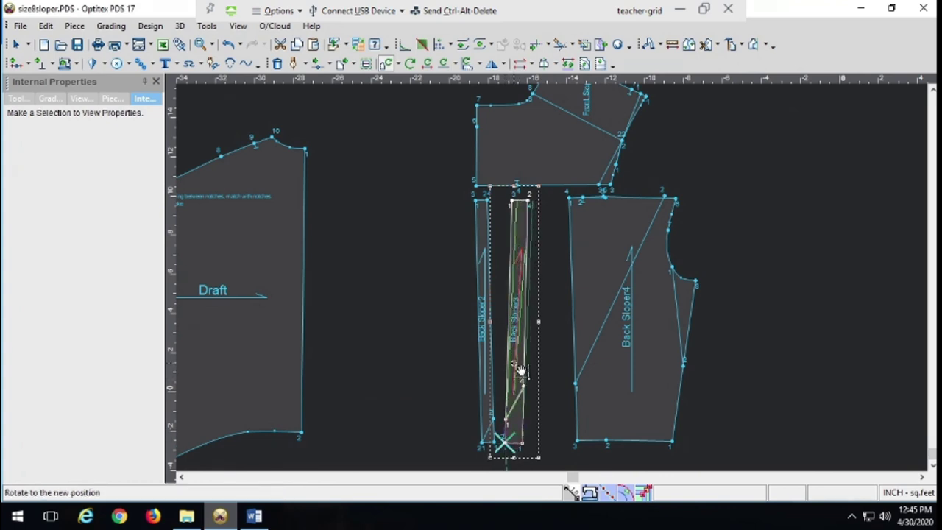
pyautogui.click(520, 370)
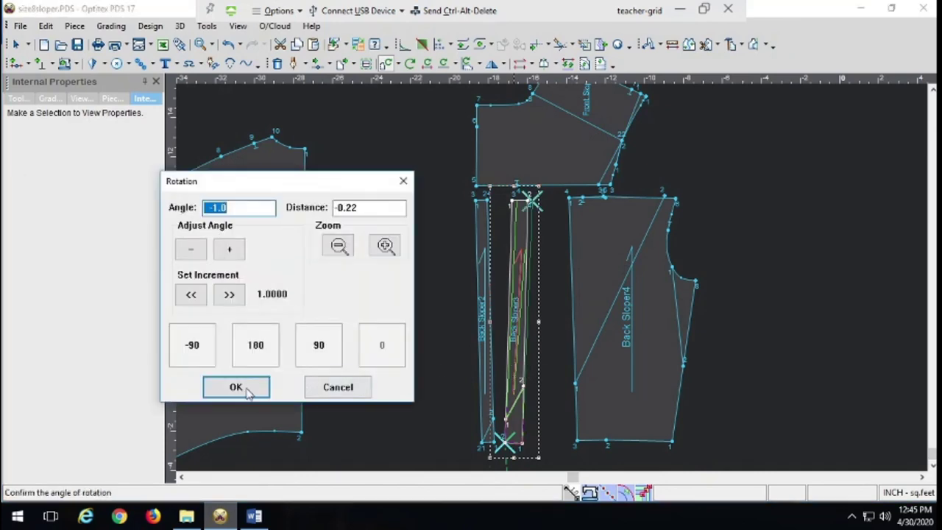
pyautogui.click(240, 385)
pyautogui.click(15, 44)
pyautogui.moveTo(521, 228); pyautogui.dragTo(517, 234)
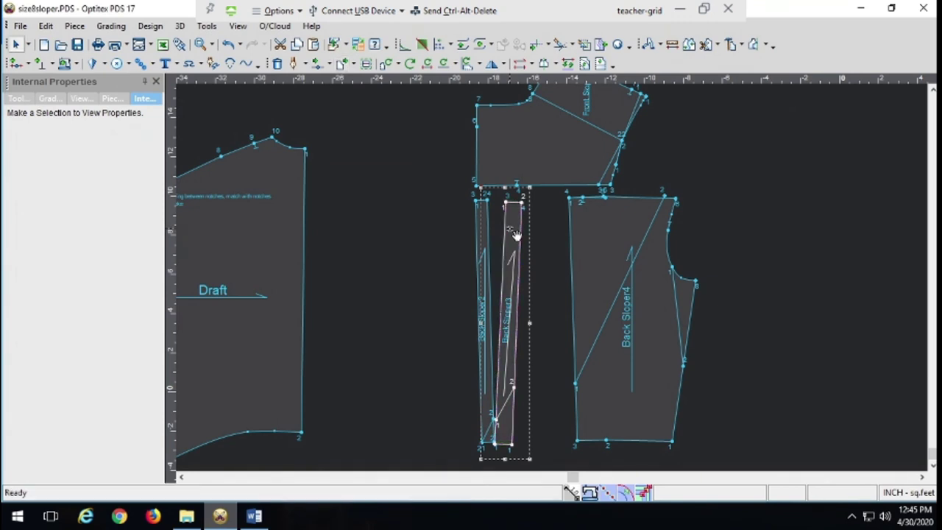
# Align the lower-left corner of the Back Sloper3 strip precisely with the lower-right corner of the Back Sloper2 strip.
pyautogui.click(199, 44)
pyautogui.moveTo(460, 434); pyautogui.dragTo(526, 457)
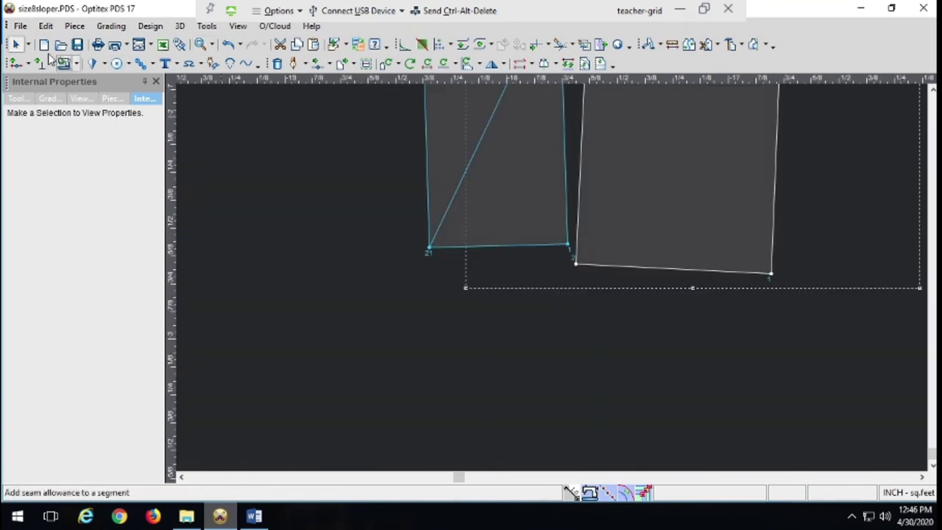
pyautogui.moveTo(608, 200); pyautogui.dragTo(598, 180)
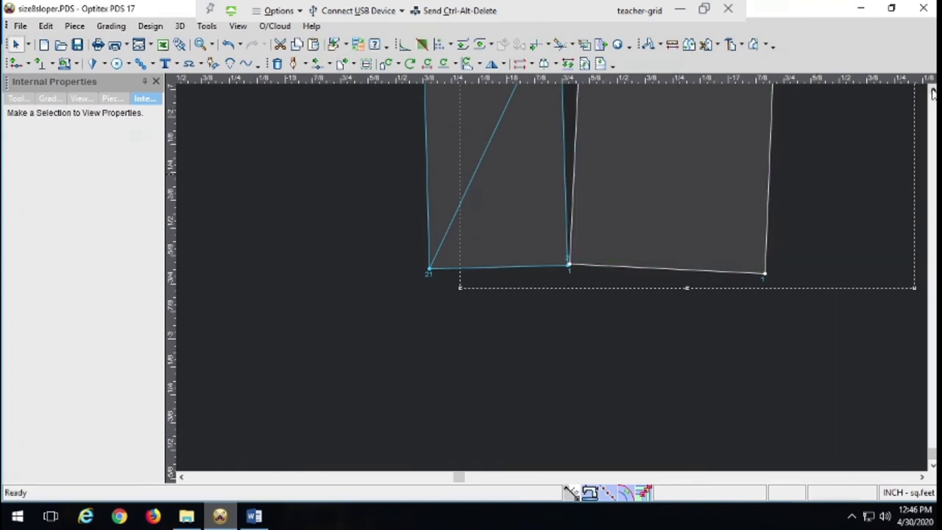
# Examine the spread between the Back Sloper2 and Back Sloper3 strips along their full length, up to the yoke.
pyautogui.scroll(10, 932, 92)
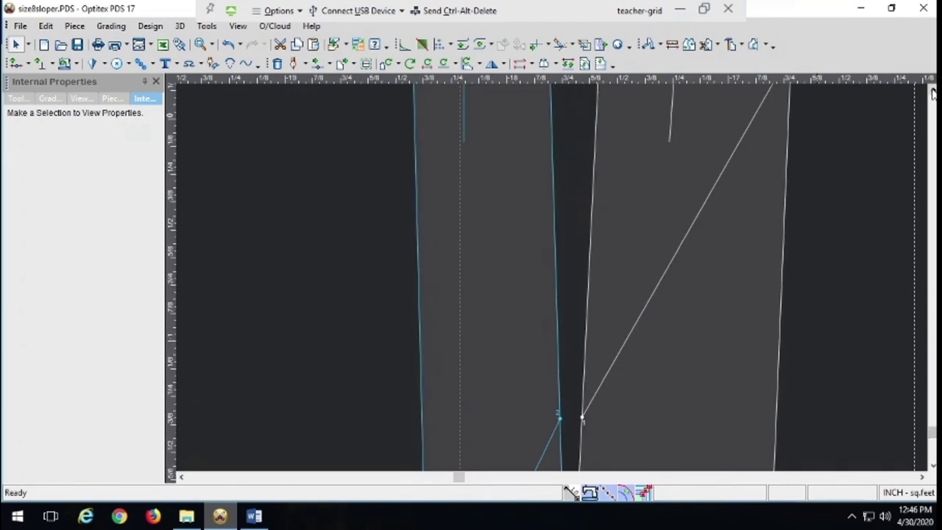
pyautogui.click(211, 44)
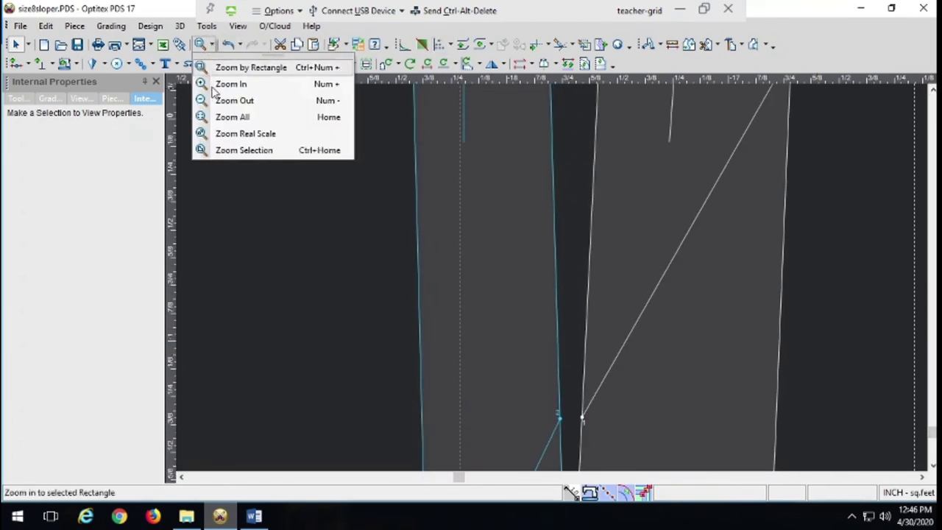
pyautogui.click(234, 100)
pyautogui.click(200, 44)
pyautogui.click(200, 44)
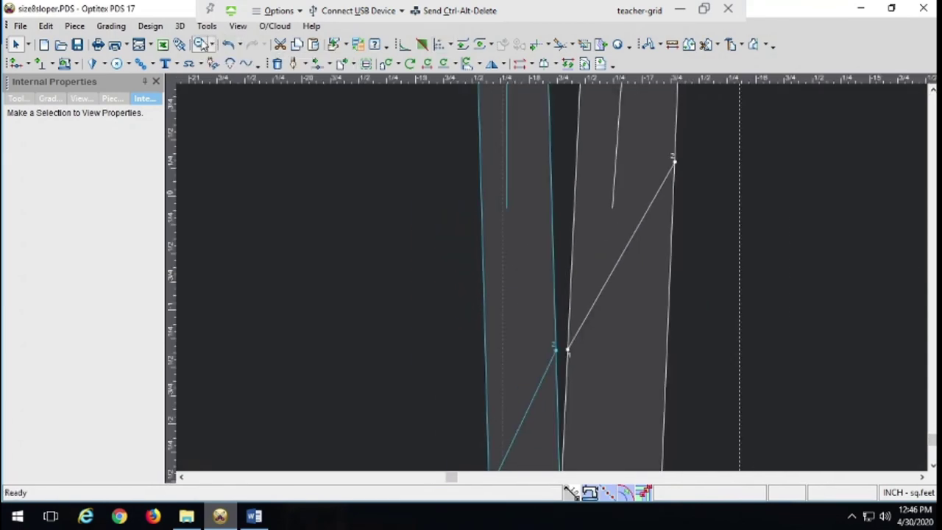
pyautogui.click(200, 44)
pyautogui.click(200, 44)
pyautogui.click(200, 44)
pyautogui.click(200, 44)
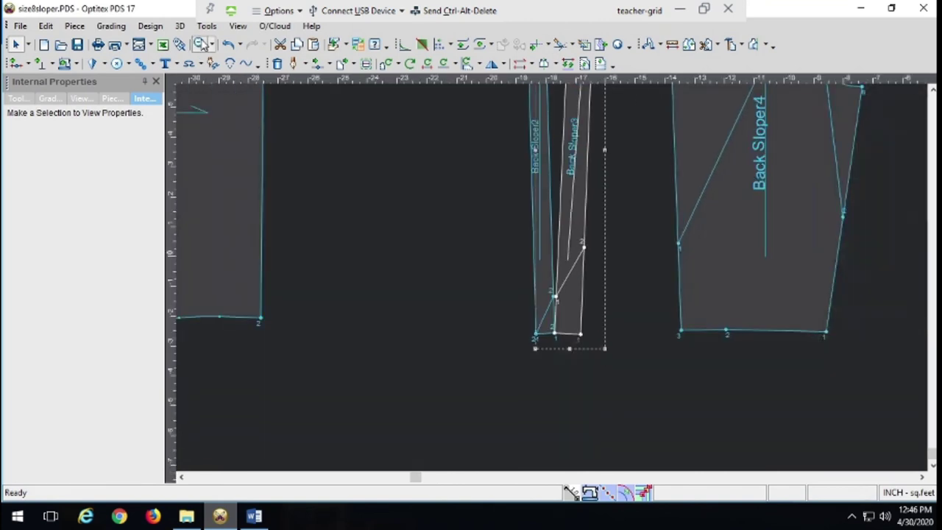
pyautogui.click(200, 44)
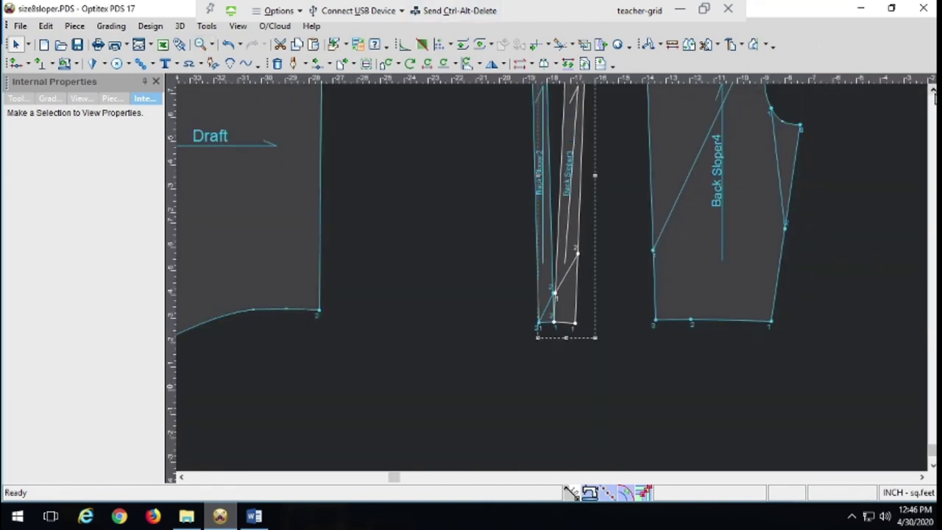
pyautogui.scroll(5, 550, 276)
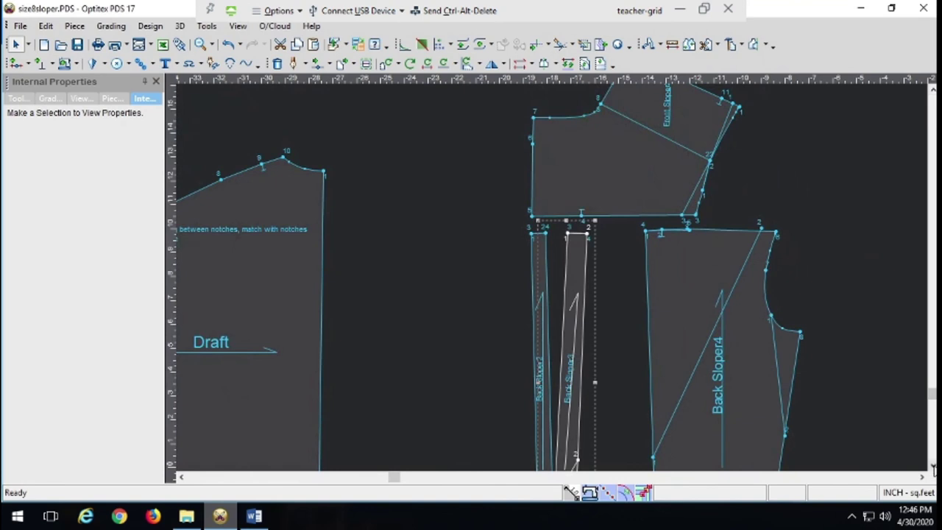
pyautogui.click(931, 468)
# Rotate Back Sloper4 by -4.7 degrees about its lower-left corner and move it close to the Back Sloper3 strip.
pyautogui.press('r')
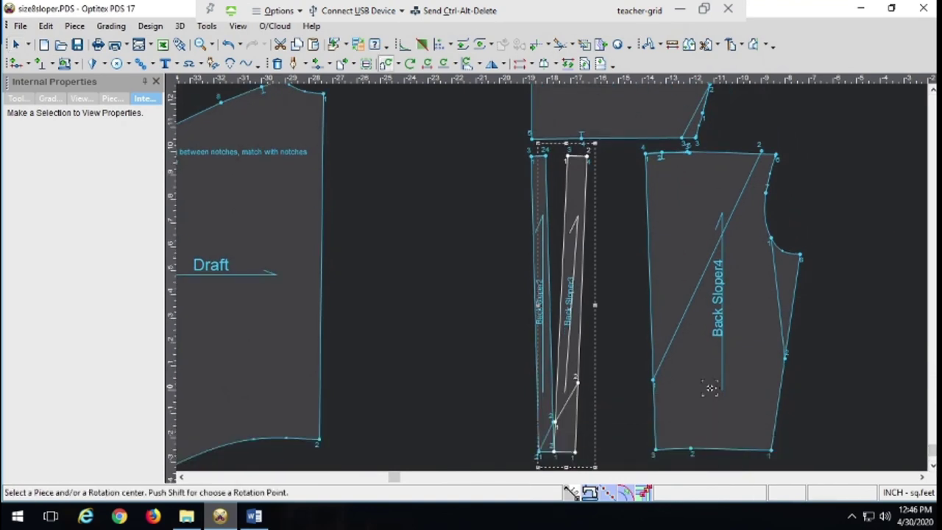
pyautogui.click(657, 451)
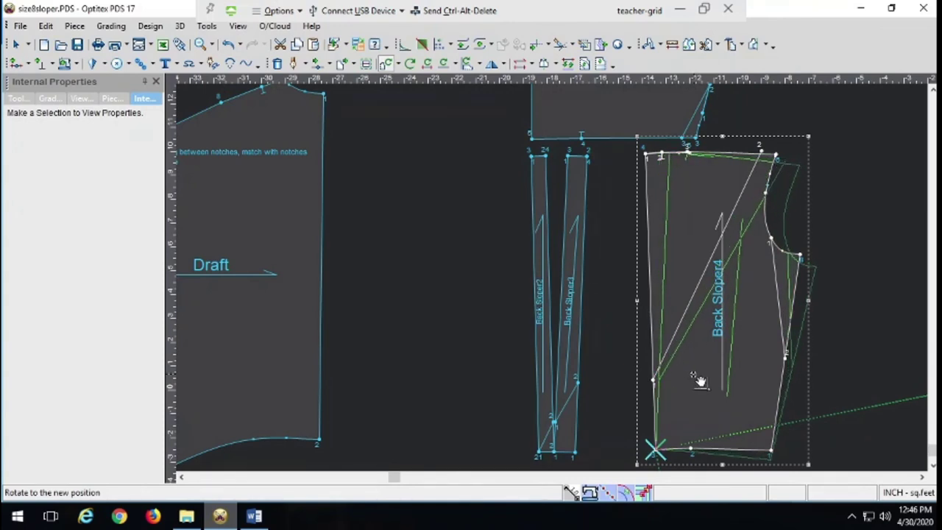
pyautogui.click(699, 379)
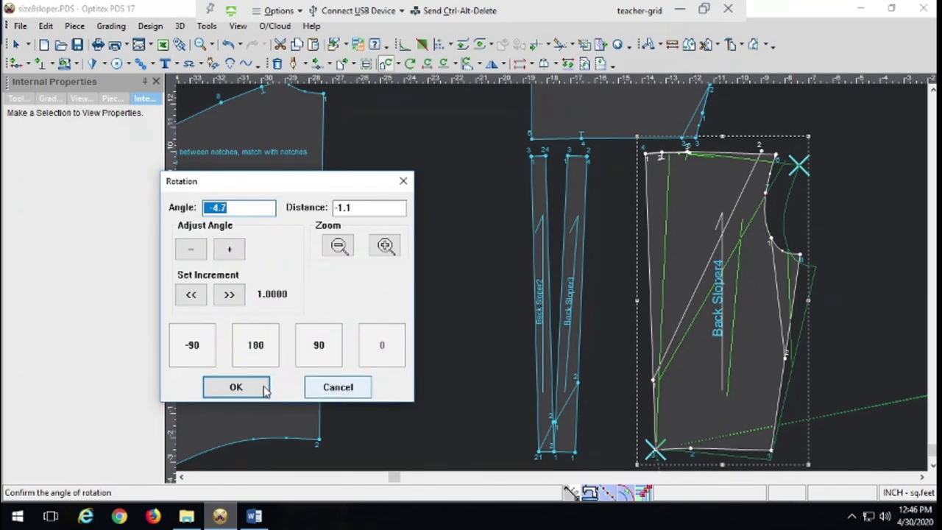
pyautogui.click(262, 387)
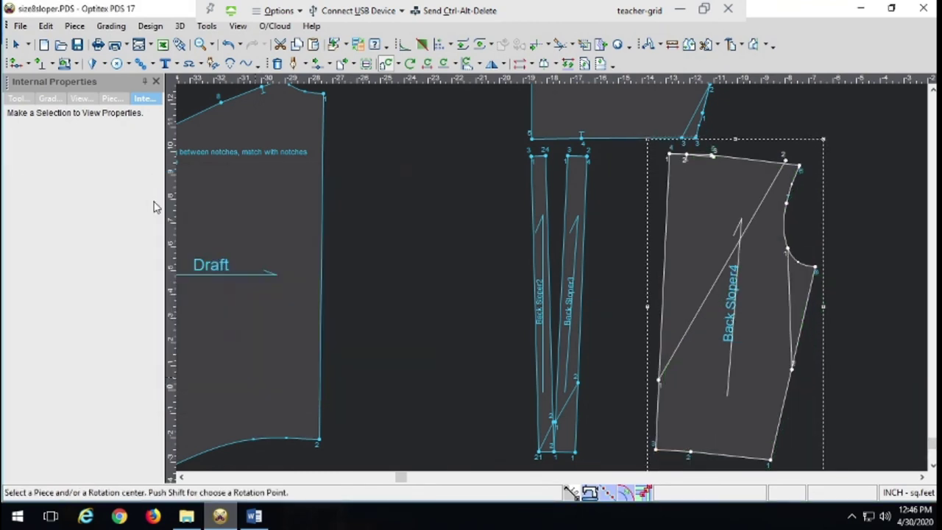
pyautogui.click(15, 44)
pyautogui.moveTo(689, 417); pyautogui.dragTo(626, 420)
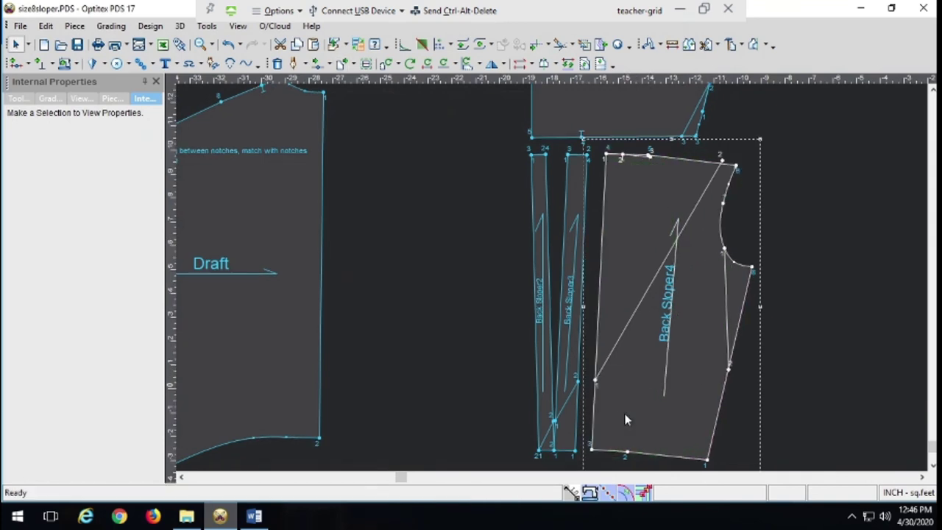
# Rotate Back Sloper4 a further -2.1 degrees about its lower-left corner and join that corner to the Back Sloper3 strip's lower-right corner.
pyautogui.press('r')
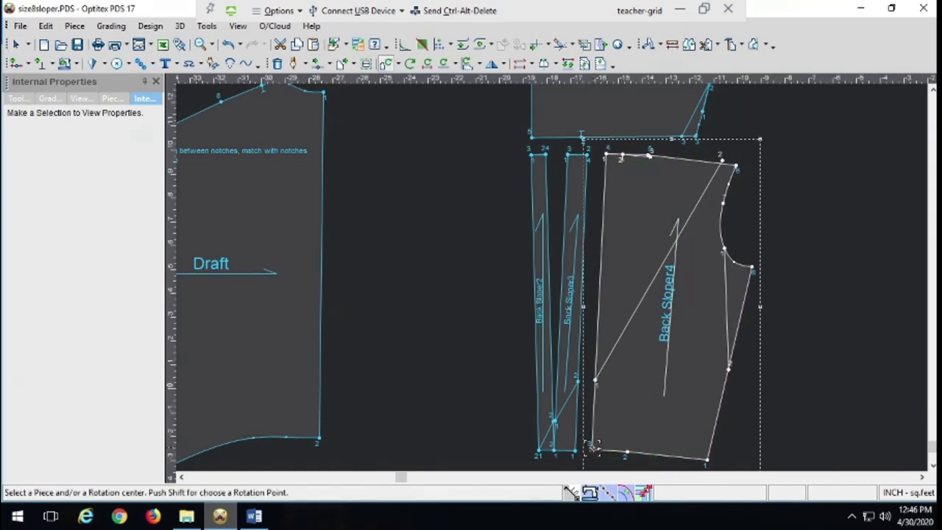
pyautogui.click(592, 448)
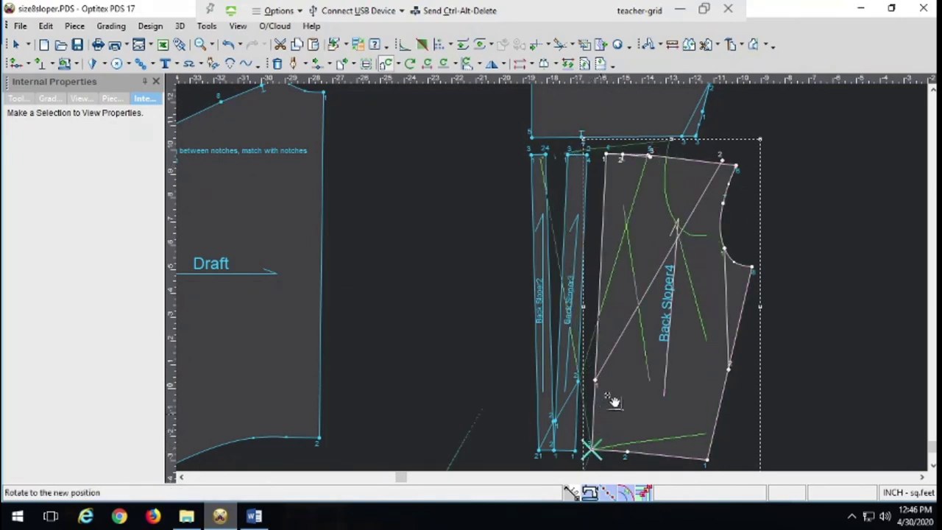
pyautogui.click(682, 298)
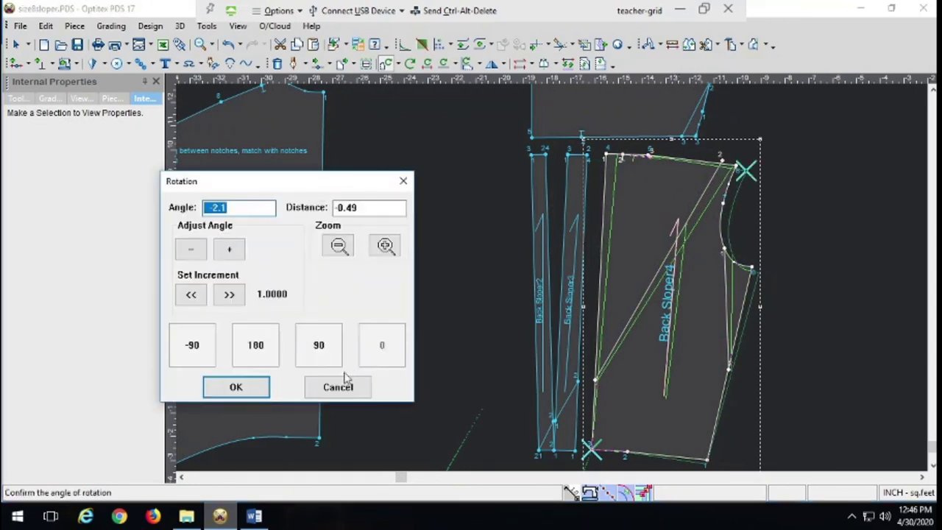
pyautogui.click(235, 388)
pyautogui.click(15, 44)
pyautogui.moveTo(639, 422); pyautogui.dragTo(623, 424)
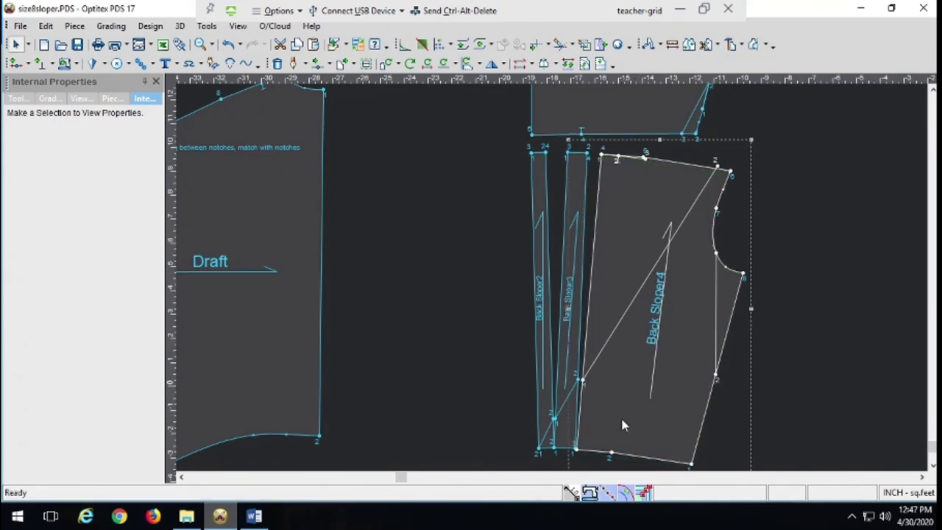
pyautogui.click(627, 425)
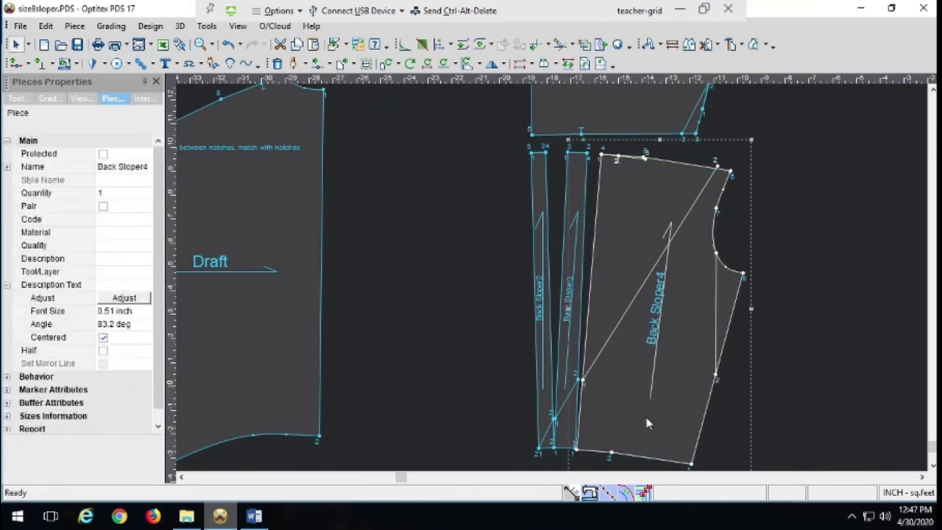
pyautogui.moveTo(647, 423); pyautogui.dragTo(647, 399)
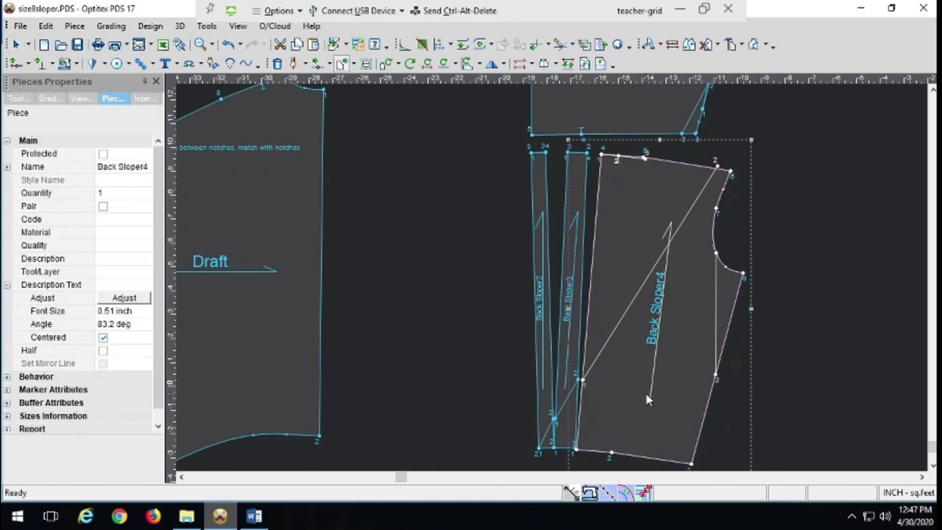
# Rotate Back Sloper4 a further -1.4 degrees about its lower-left corner and set that corner back against the Back Sloper3 strip's lower-right corner.
pyautogui.press('r')
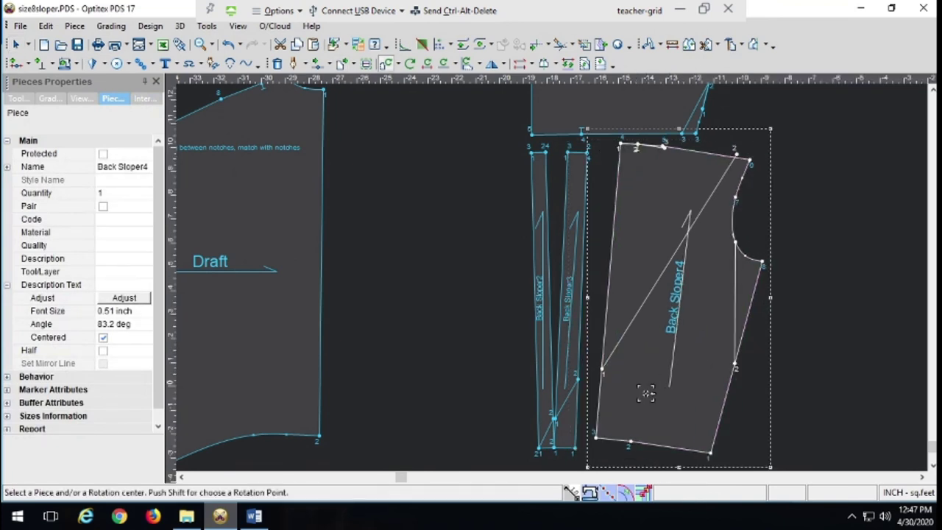
pyautogui.click(600, 436)
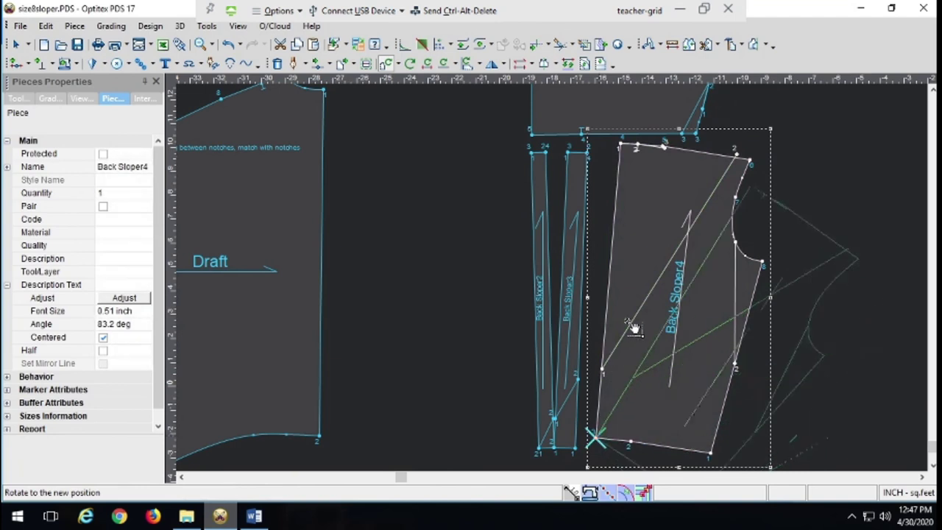
pyautogui.click(687, 302)
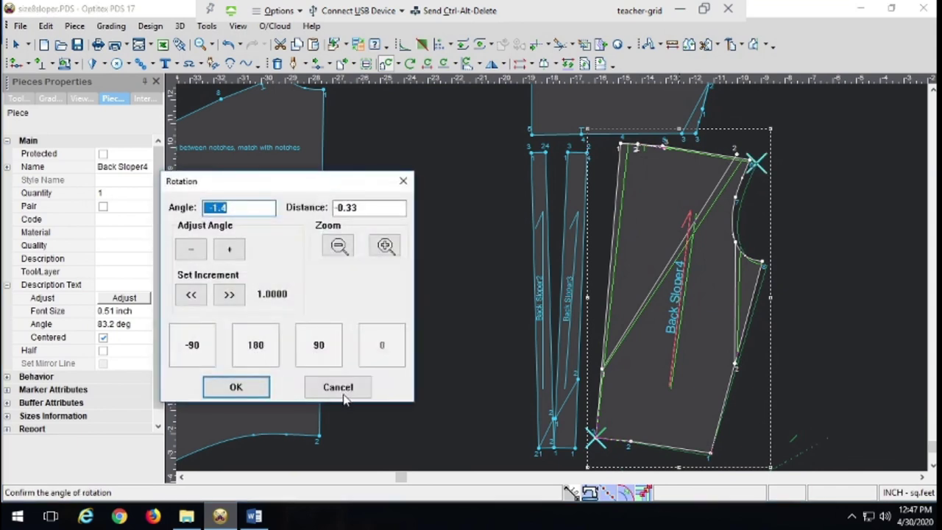
pyautogui.click(237, 386)
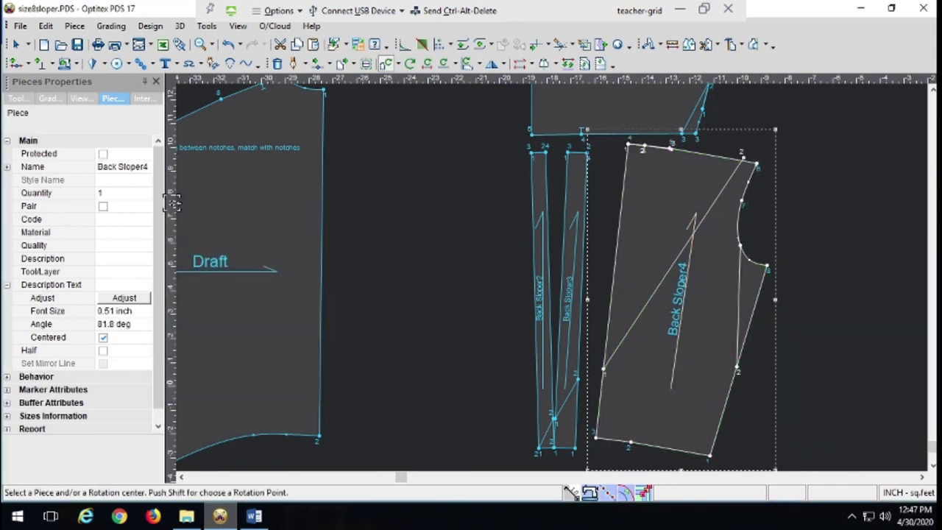
pyautogui.click(16, 44)
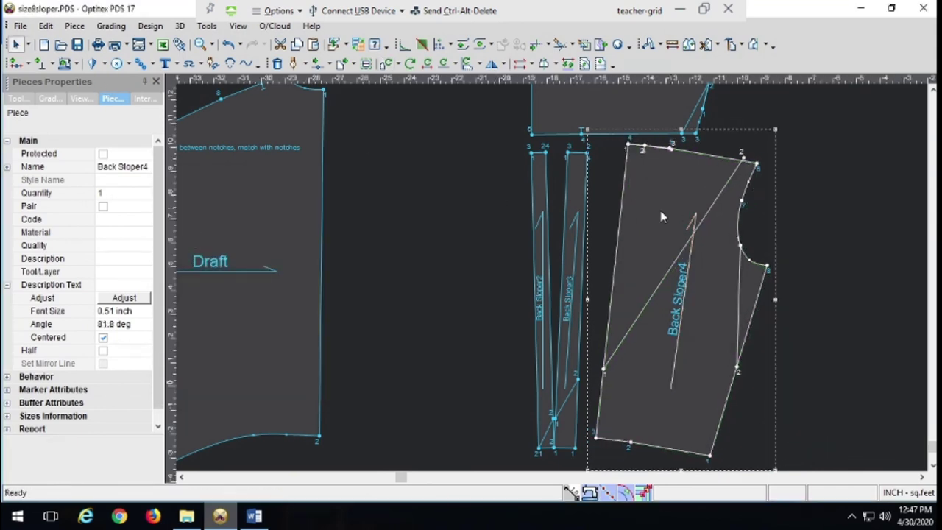
pyautogui.moveTo(652, 219); pyautogui.dragTo(637, 228)
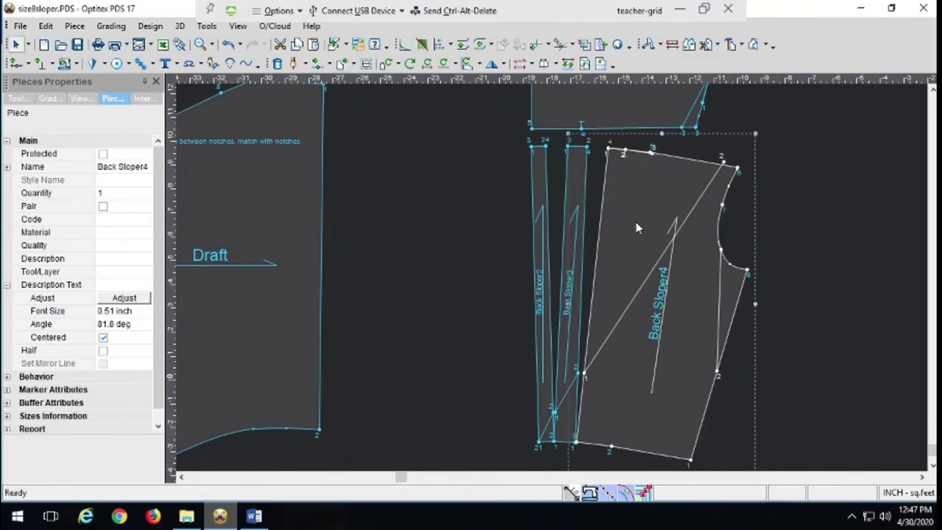
# Measure the spread between the facing upper corners of Back Sloper4 and Back Sloper3.
pyautogui.click(672, 44)
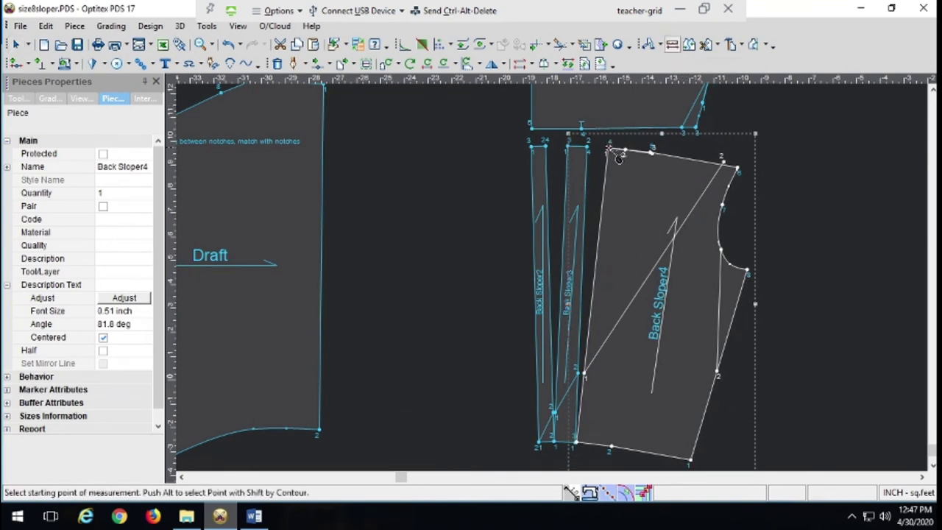
pyautogui.click(619, 156)
pyautogui.click(596, 154)
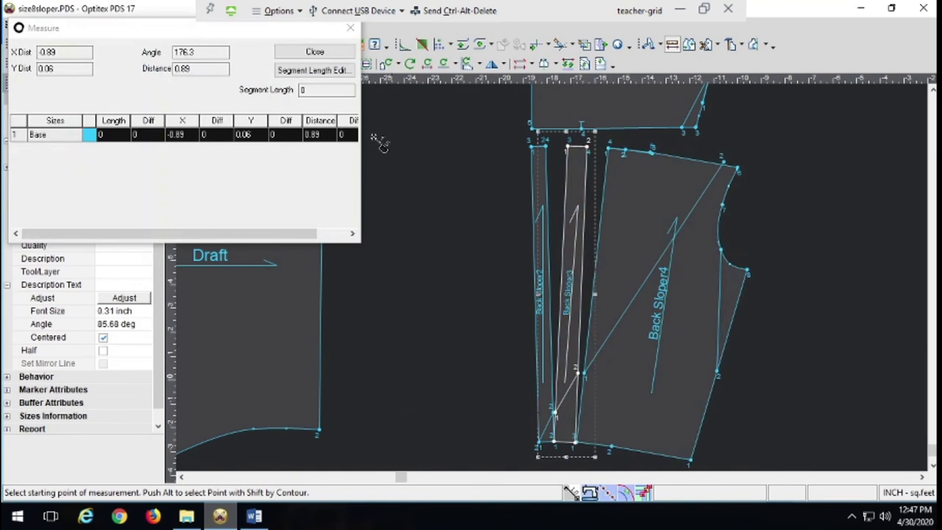
pyautogui.click(314, 52)
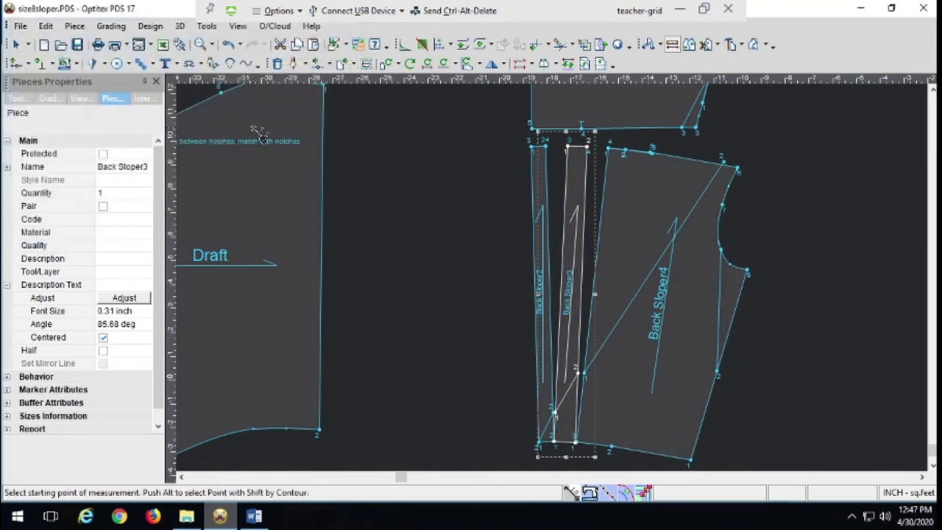
pyautogui.click(15, 44)
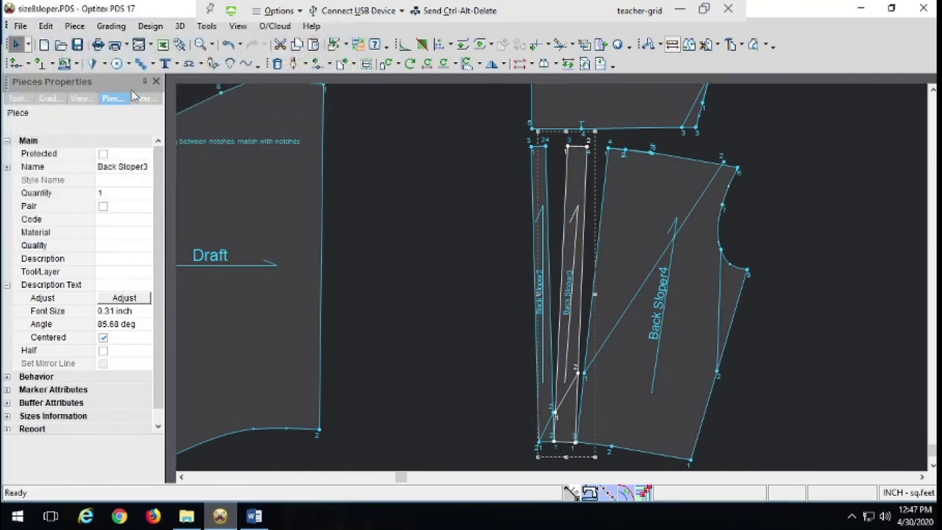
# Protect the Back Sloper2, Back Sloper3 and Back Sloper4 pieces together.
pyautogui.click(542, 191)
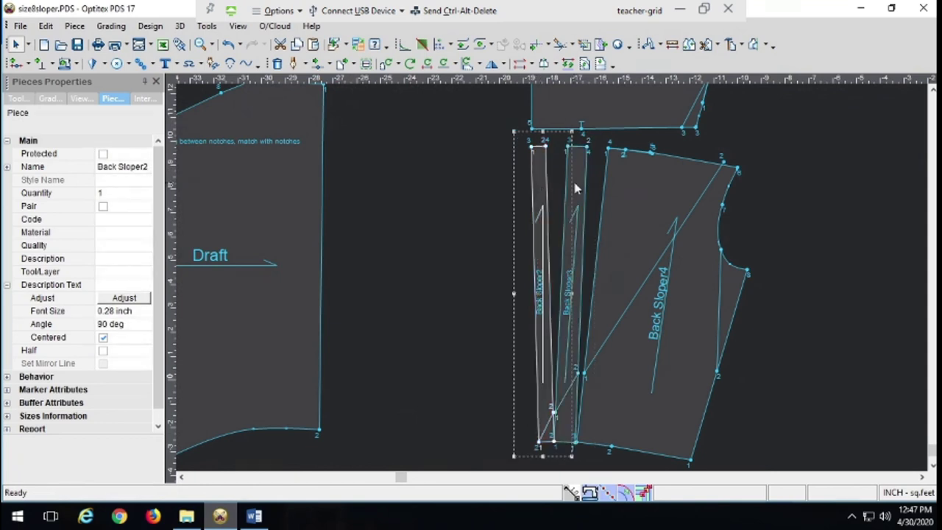
pyautogui.keyDown('shift'); pyautogui.click(578, 184); pyautogui.keyUp('shift')
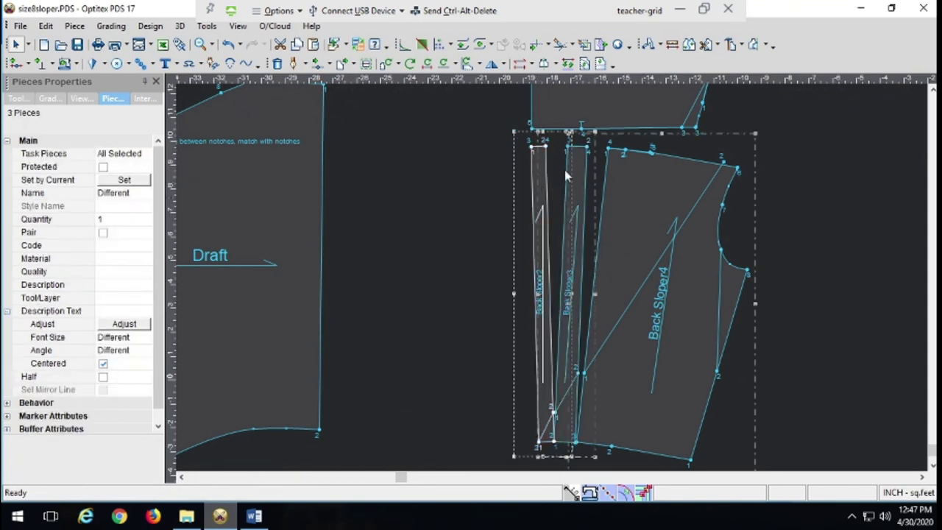
pyautogui.click(103, 167)
# Trace a new closed piece around the three spread back pieces, keeping their protection and following the upper edge, armhole, underarm, side seam and waist.
pyautogui.click(294, 64)
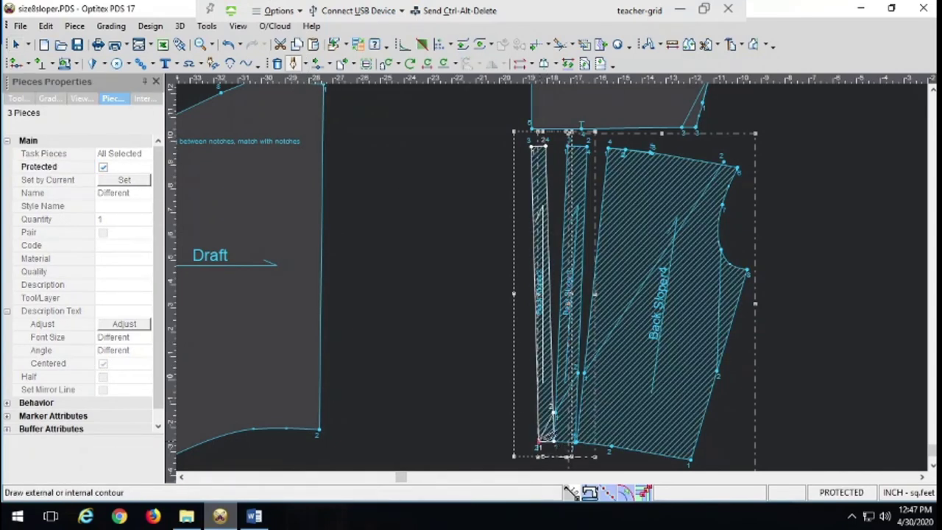
pyautogui.click(539, 440)
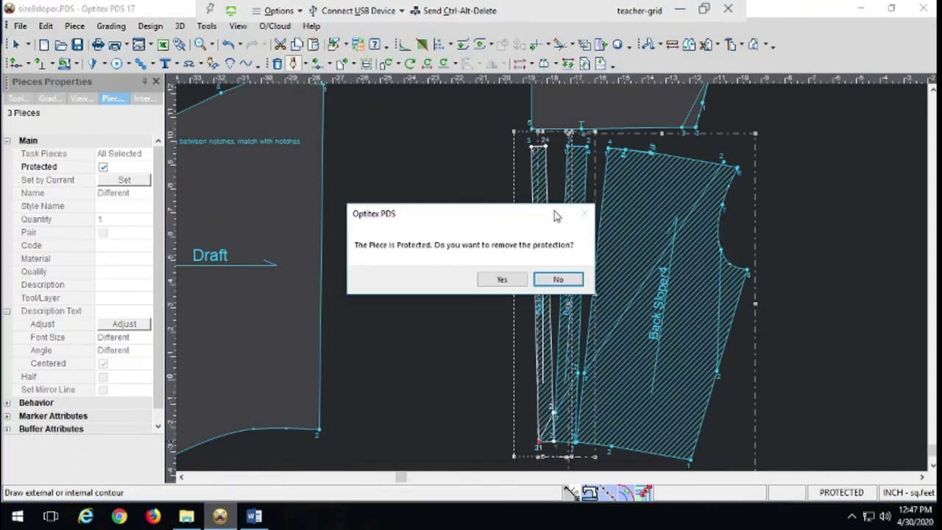
pyautogui.click(559, 280)
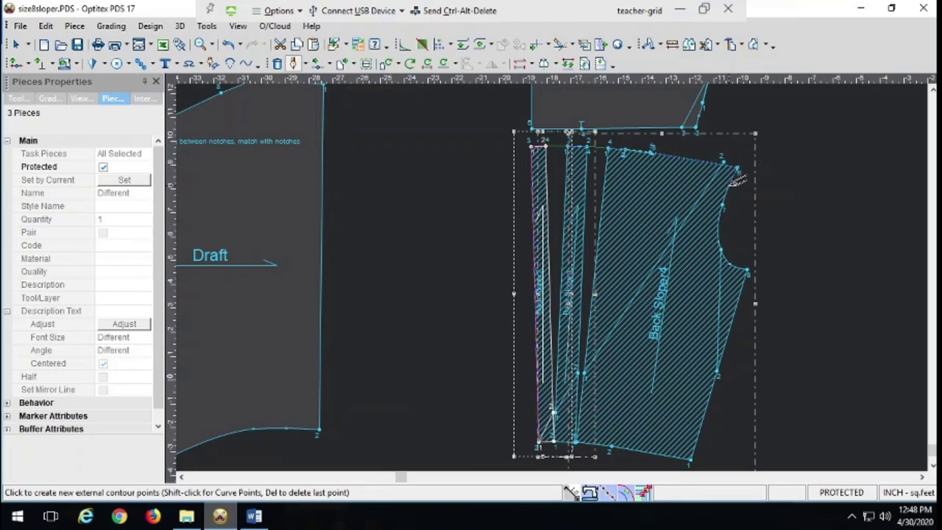
pyautogui.click(748, 269)
pyautogui.click(690, 458)
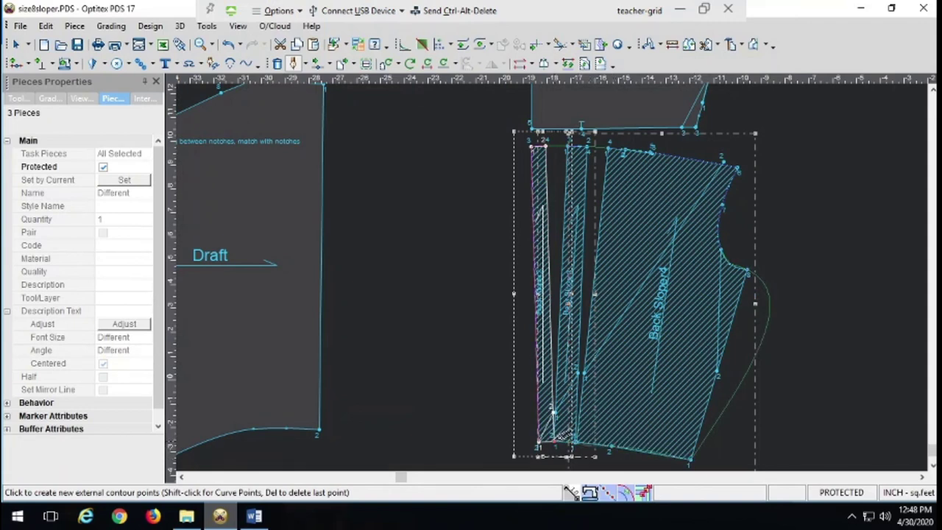
pyautogui.click(543, 440)
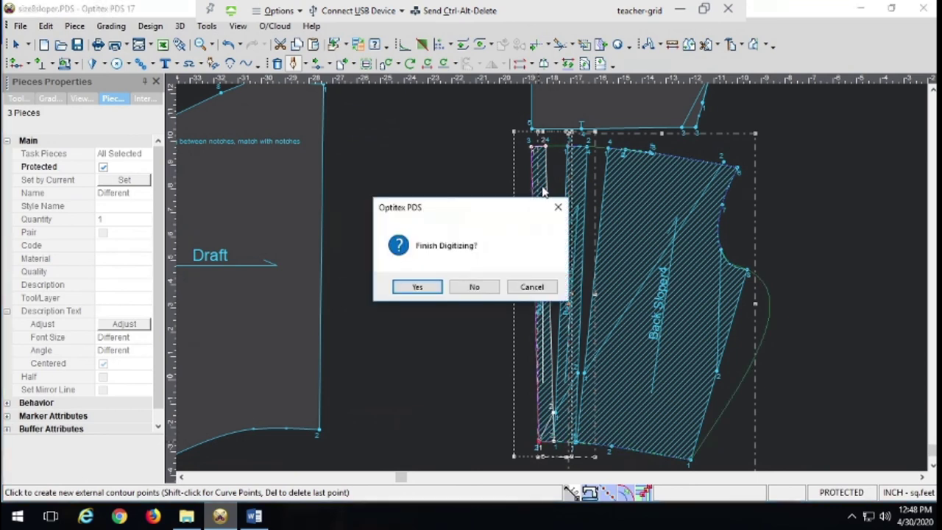
pyautogui.click(417, 287)
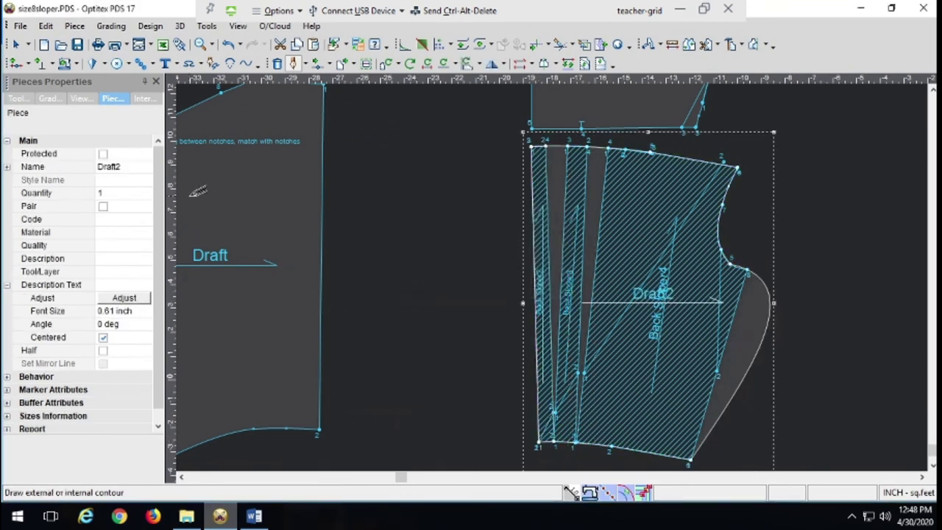
# Make the traced piece's underarm point a non-curve grading point to straighten the side seam, and move the piece off the strips towards Draft.
pyautogui.click(15, 44)
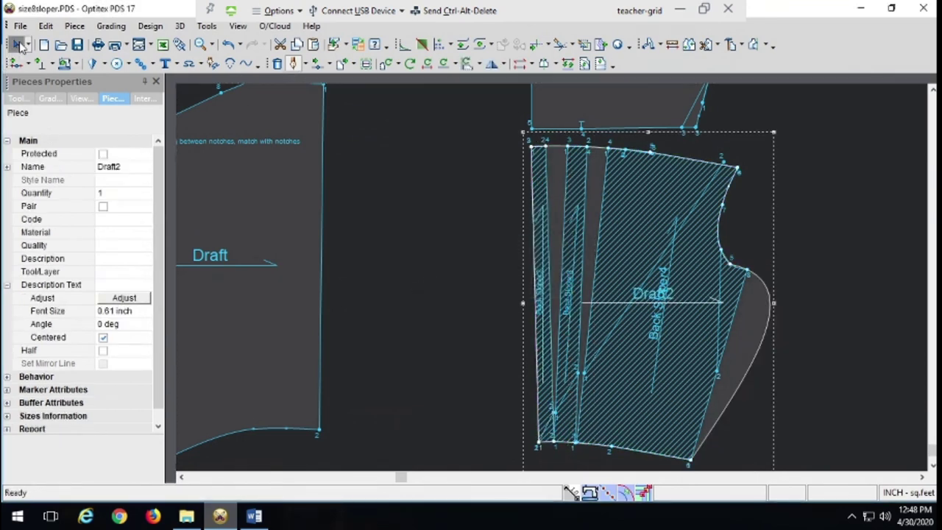
pyautogui.click(142, 99)
pyautogui.click(118, 167)
pyautogui.click(119, 155)
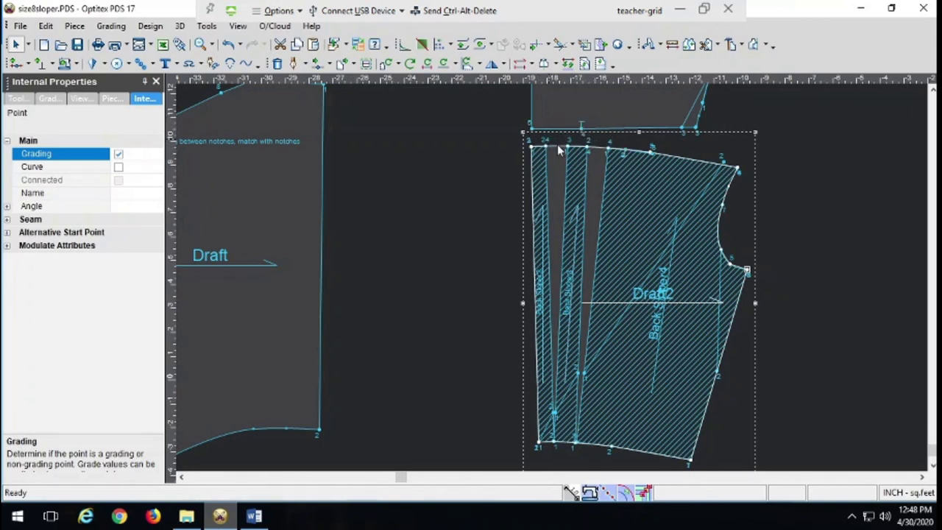
pyautogui.moveTo(600, 228); pyautogui.dragTo(335, 193)
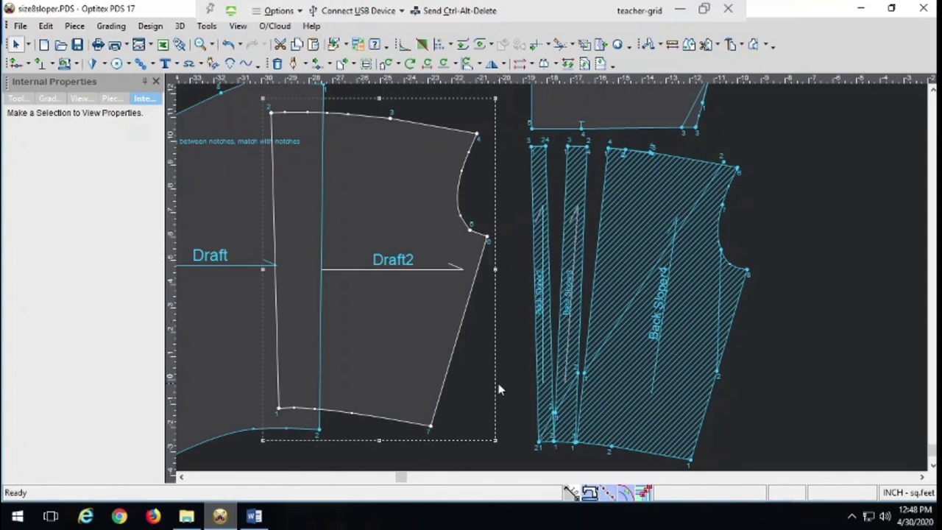
# Remove the protection from Back Sloper2, Back Sloper3 and Back Sloper4.
pyautogui.hotkey('ctrl', 'k')
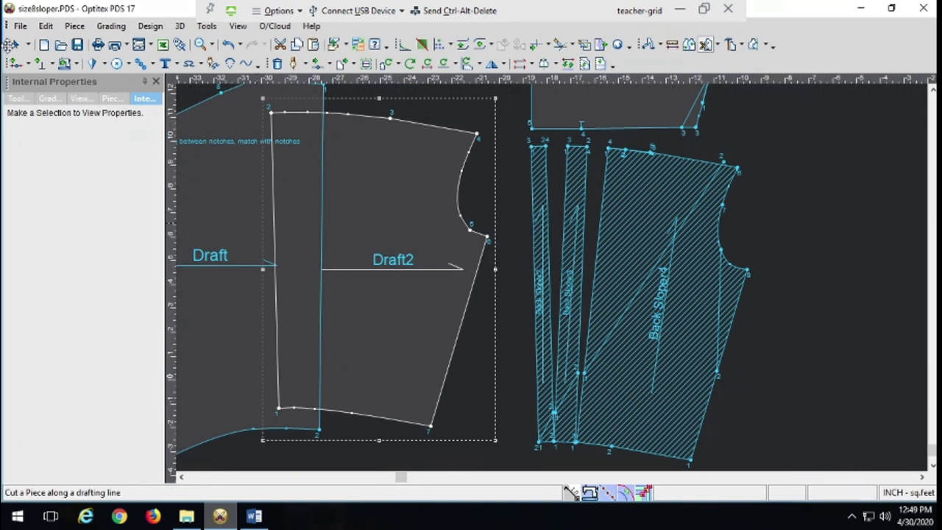
pyautogui.click(11, 44)
pyautogui.click(663, 240)
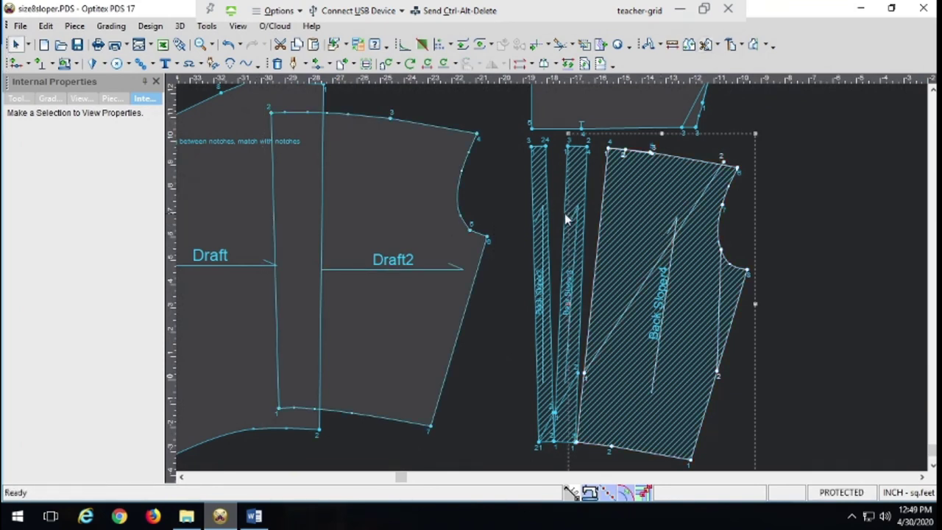
pyautogui.click(544, 195)
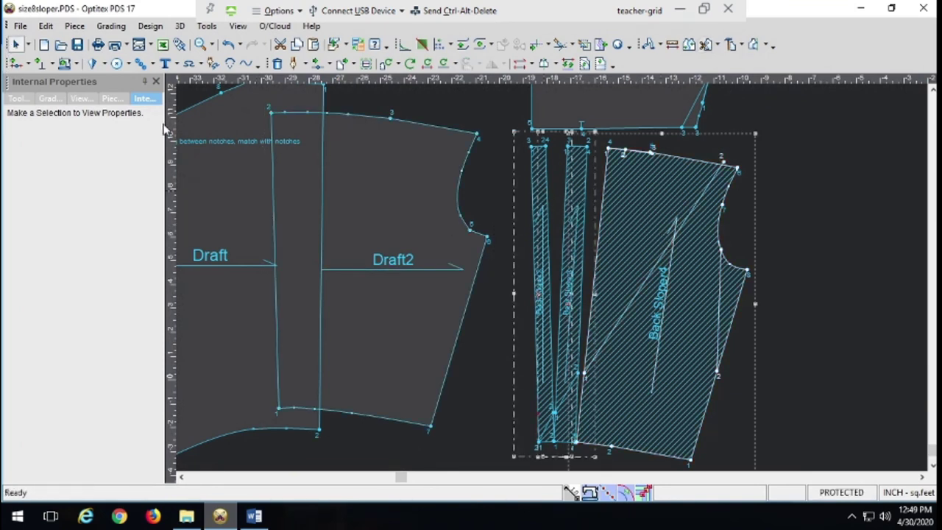
pyautogui.click(112, 100)
pyautogui.click(103, 167)
pyautogui.click(844, 239)
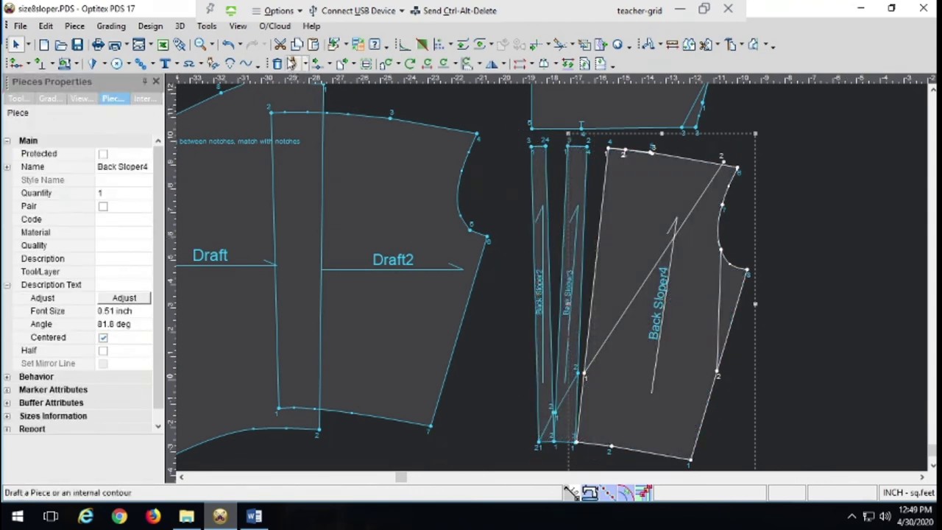
# Cut Back Sloper4 crosswise from the side seam just below the underarm to its opposite edge, keeping the default seam attributes.
pyautogui.click(280, 44)
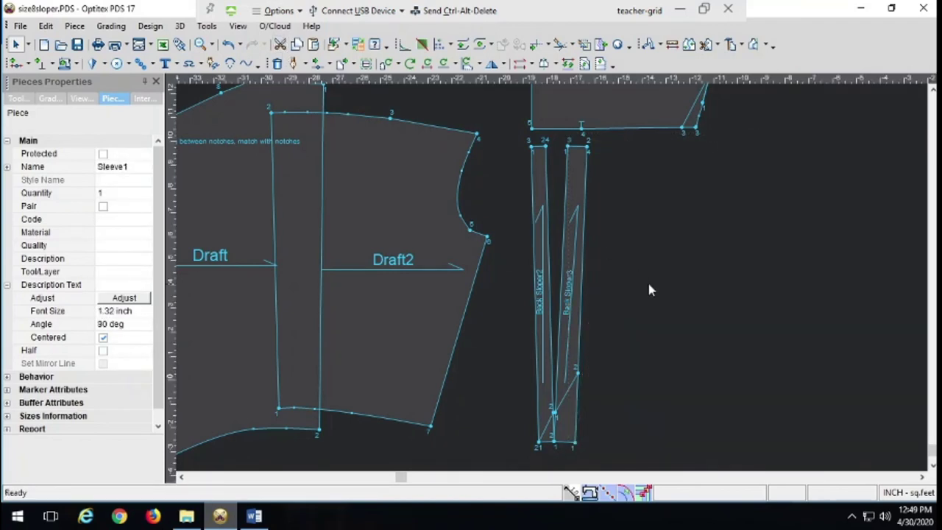
pyautogui.hotkey('ctrl', 'v')
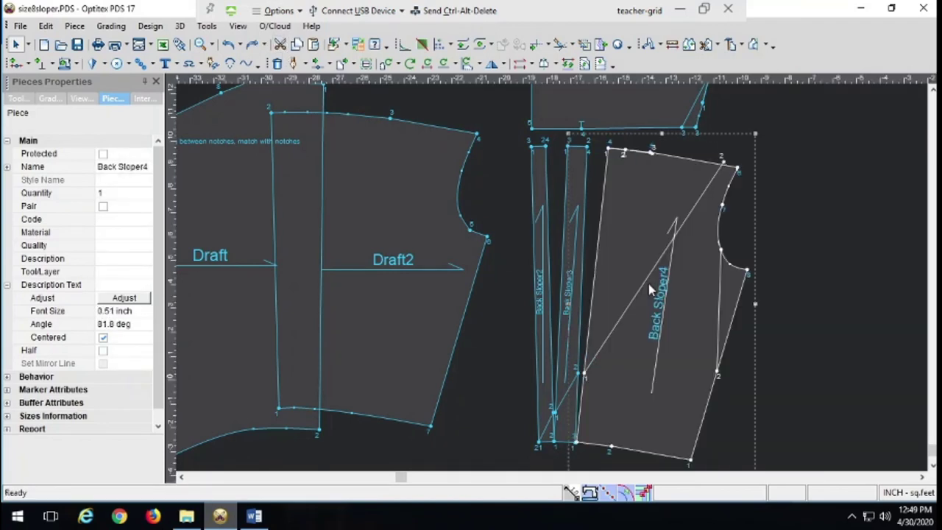
pyautogui.click(704, 45)
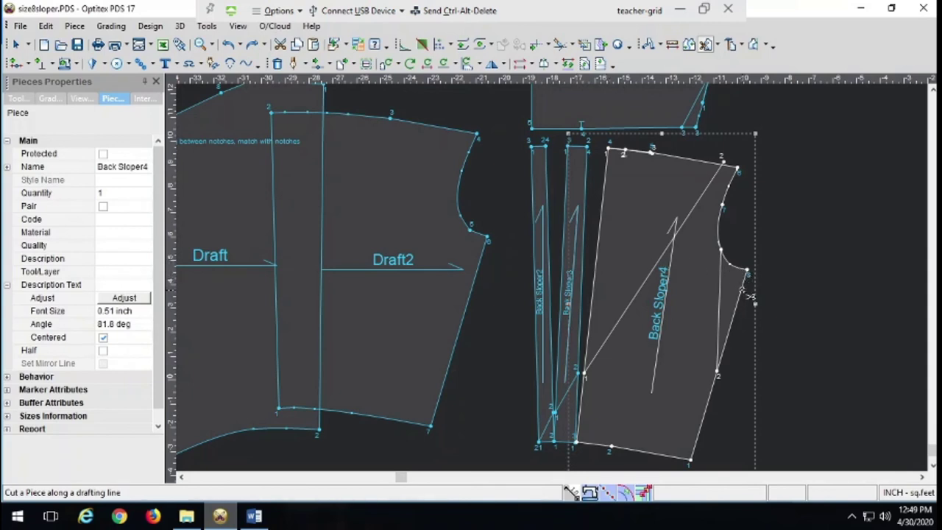
pyautogui.click(741, 290)
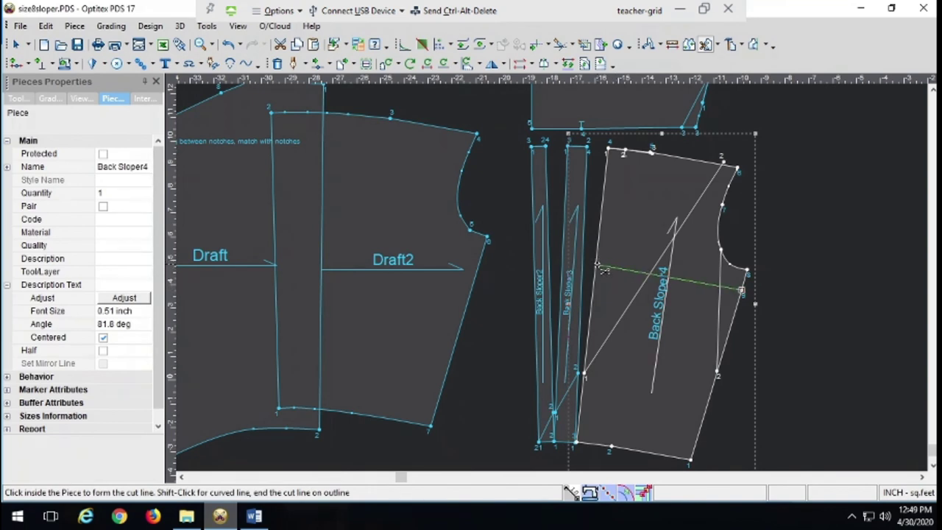
pyautogui.click(597, 265)
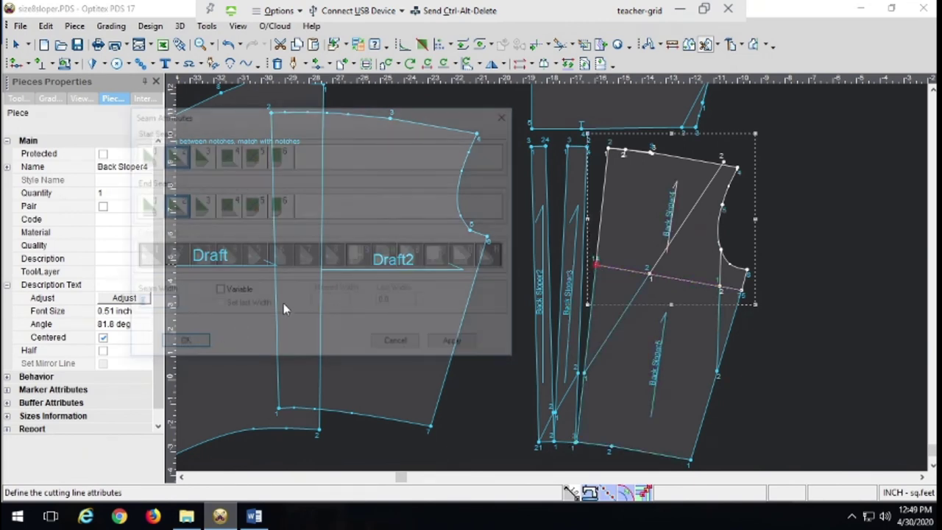
pyautogui.press('Return')
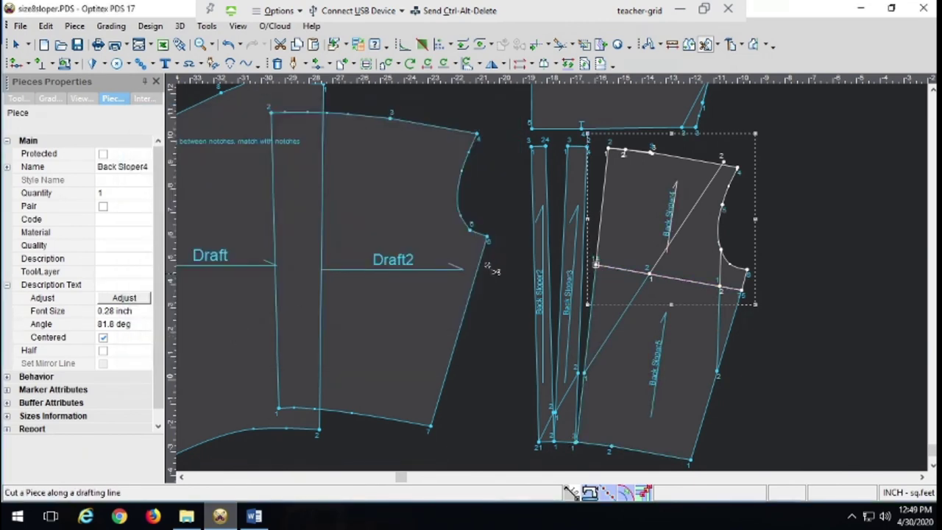
# Cut Back Sloper3 and Back Sloper2 crosswise at the level of the cut in Back Sloper4, keeping the default seam attributes.
pyautogui.click(581, 265)
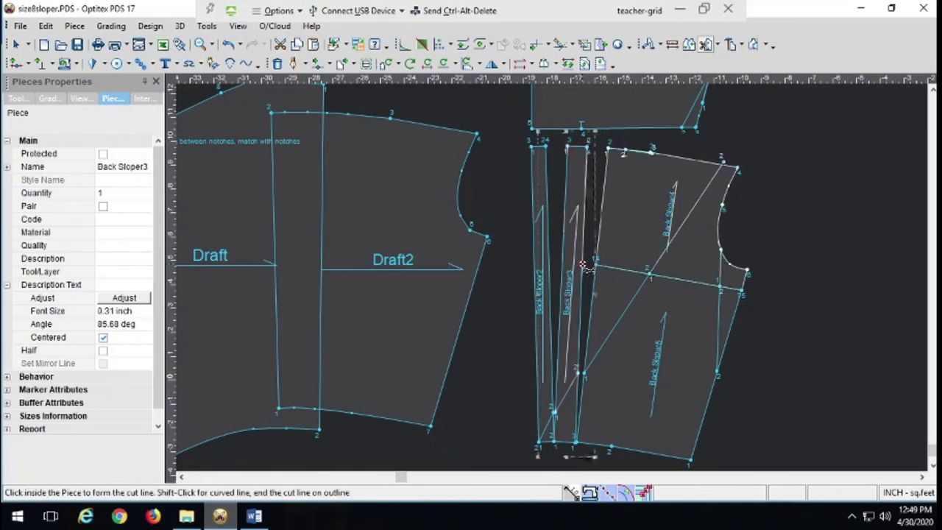
pyautogui.click(565, 266)
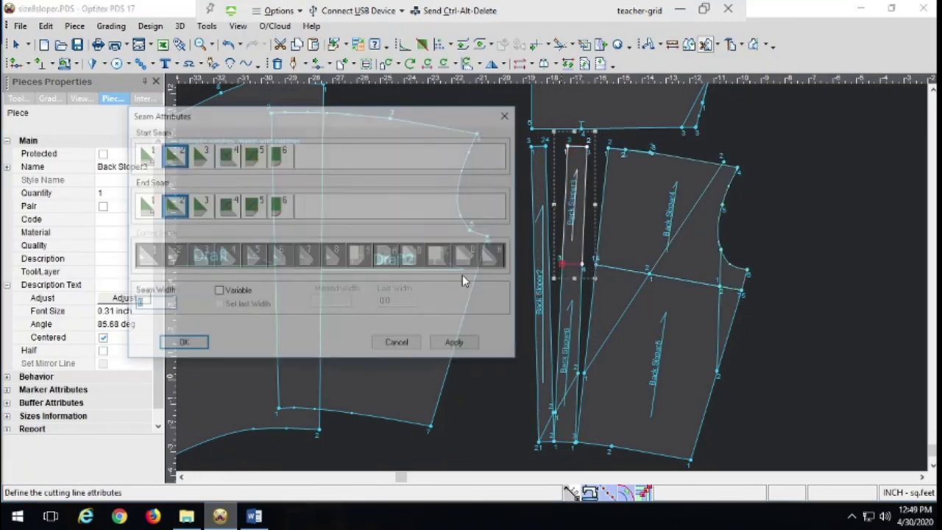
pyautogui.click(176, 344)
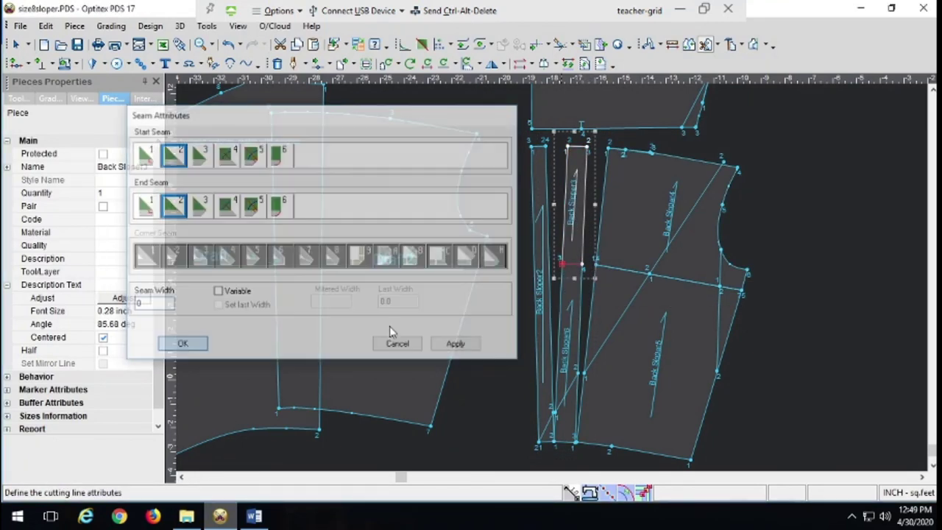
pyautogui.click(542, 264)
pyautogui.click(534, 265)
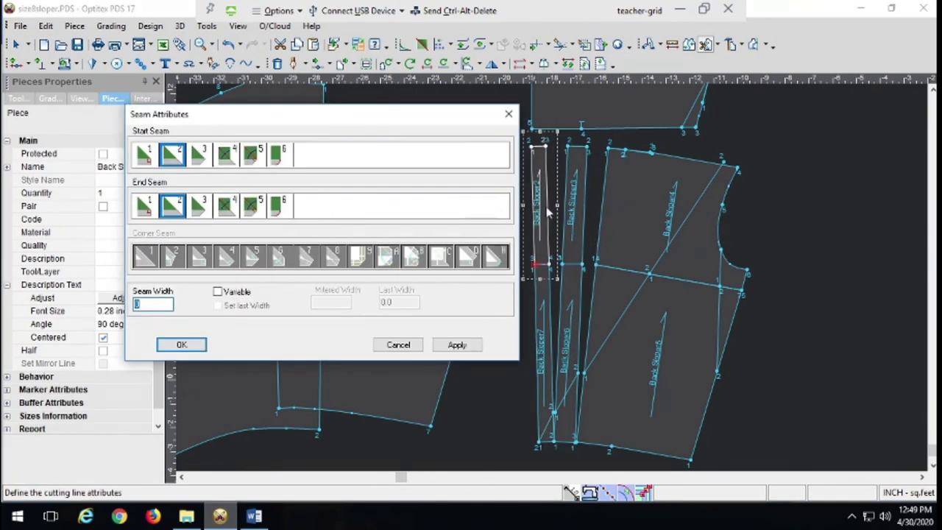
pyautogui.click(184, 350)
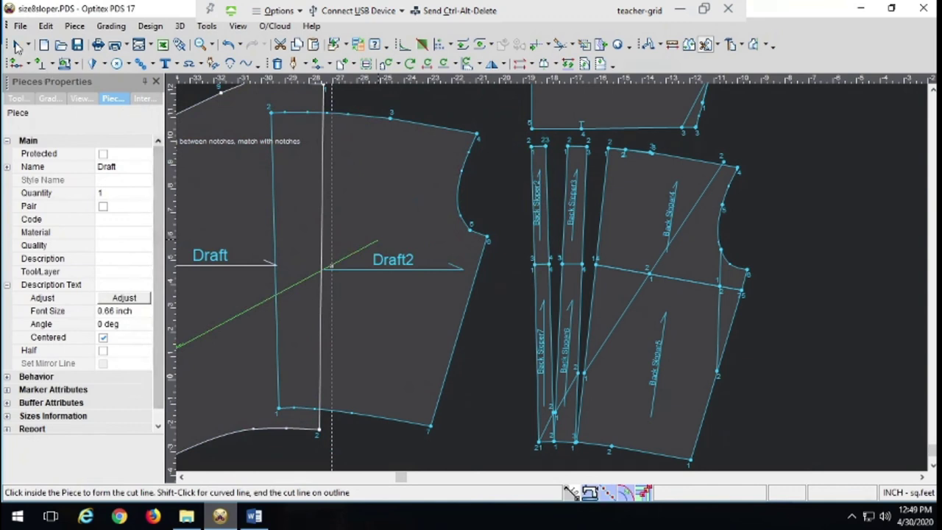
pyautogui.click(16, 44)
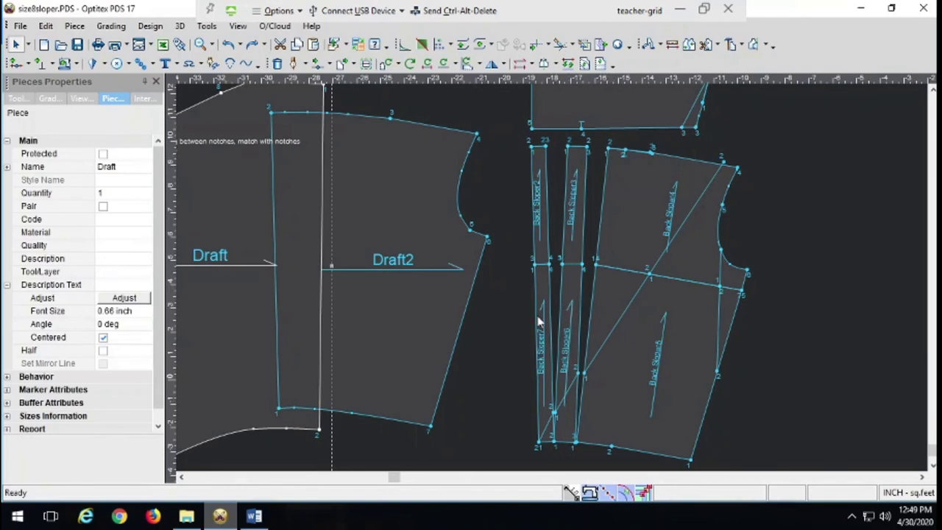
# Move the lower strip Back Sloper7 clear and join it to Back Sloper6 at their facing waist corners, with the direction changed.
pyautogui.moveTo(541, 284); pyautogui.dragTo(522, 294)
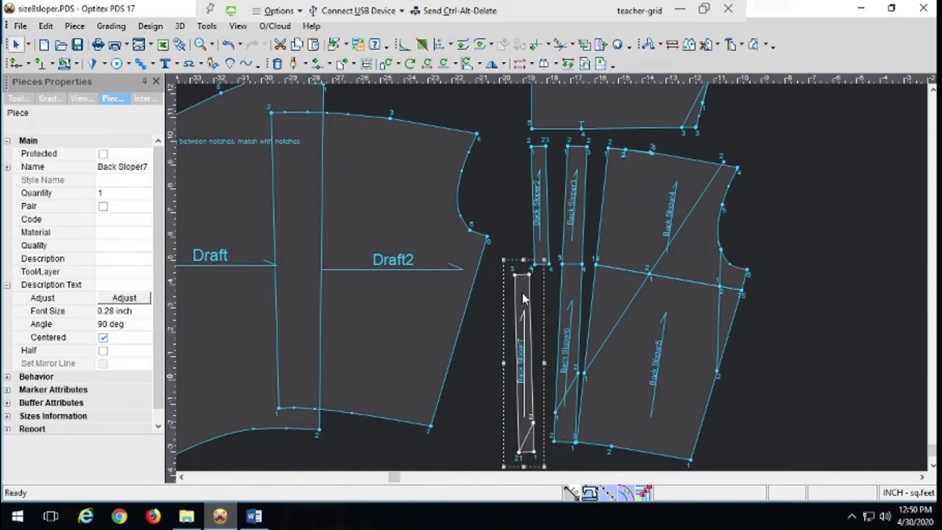
pyautogui.hotkey('ctrl', 'm')
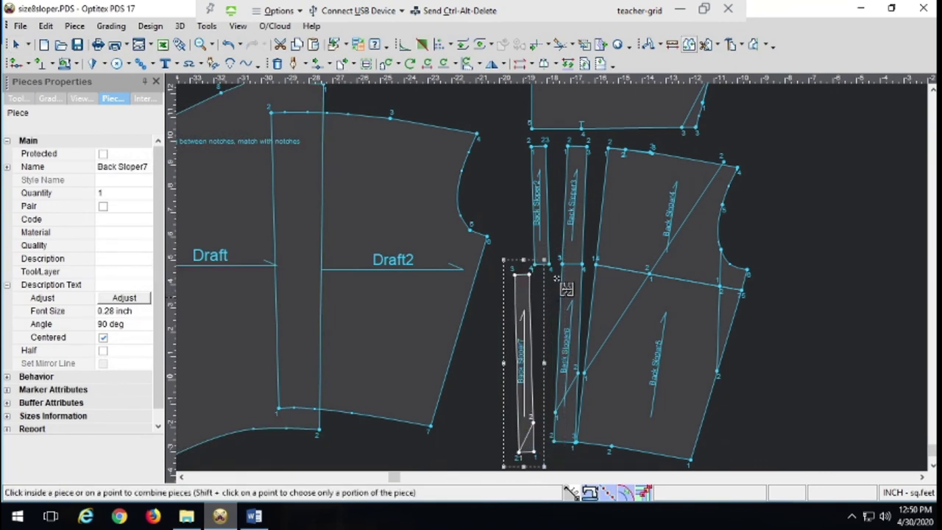
pyautogui.click(564, 451)
pyautogui.click(556, 441)
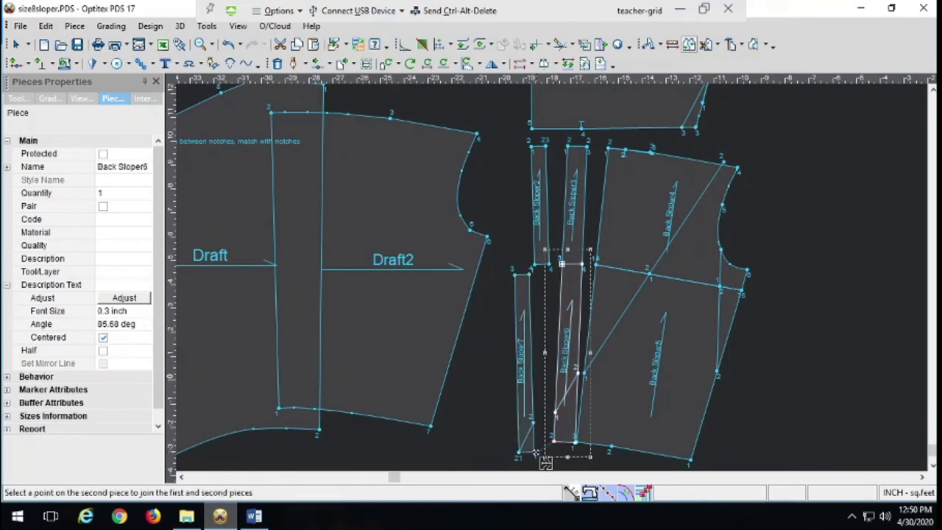
pyautogui.click(169, 179)
pyautogui.click(166, 232)
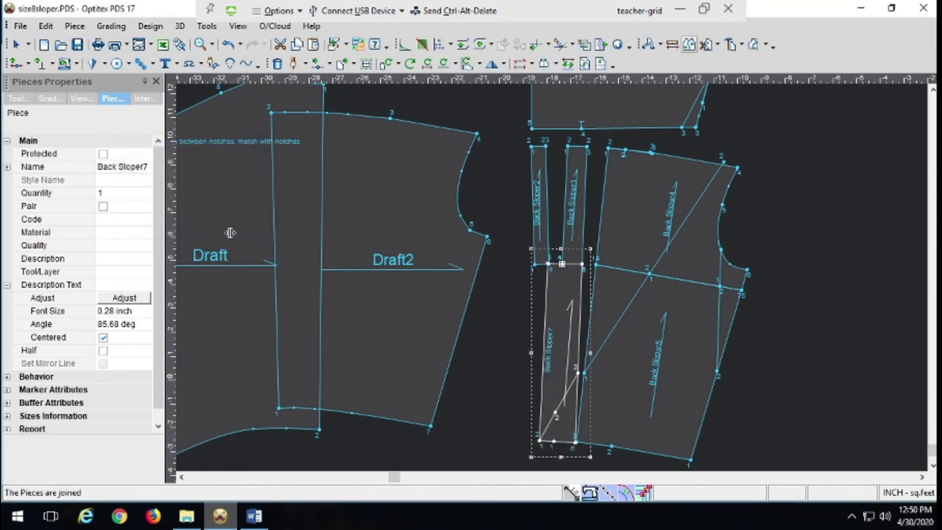
pyautogui.click(15, 45)
# Move the joined lower strips clear and join them to Back Sloper5 at their facing waist corners, with the direction changed.
pyautogui.moveTo(554, 287); pyautogui.dragTo(515, 312)
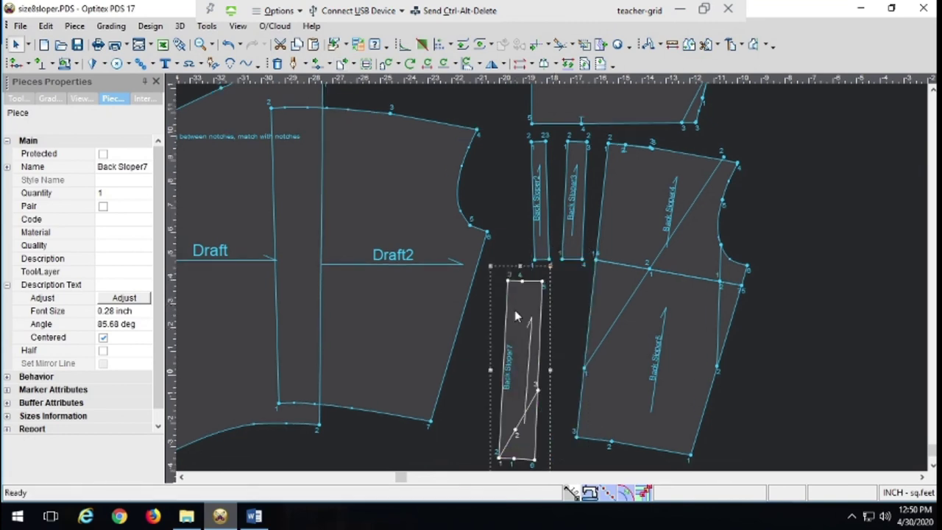
pyautogui.hotkey('ctrl', 'j')
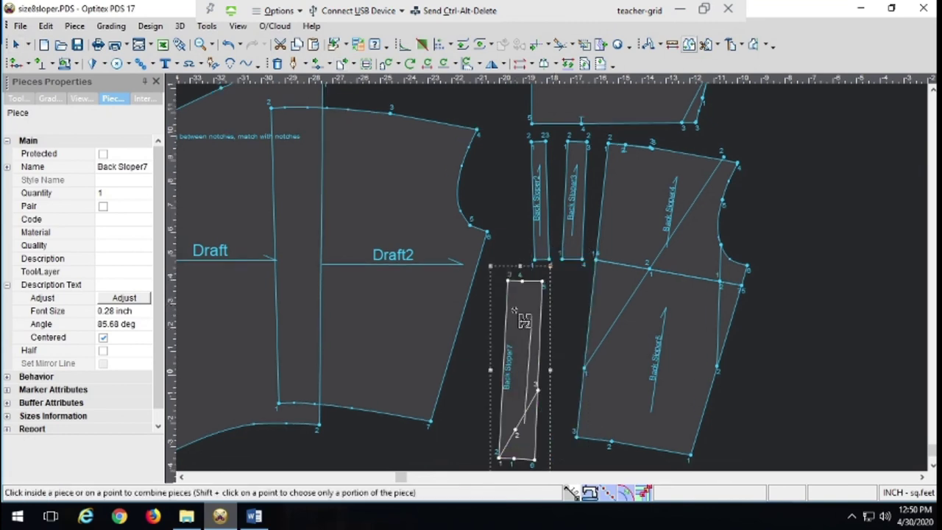
pyautogui.click(578, 437)
pyautogui.click(535, 464)
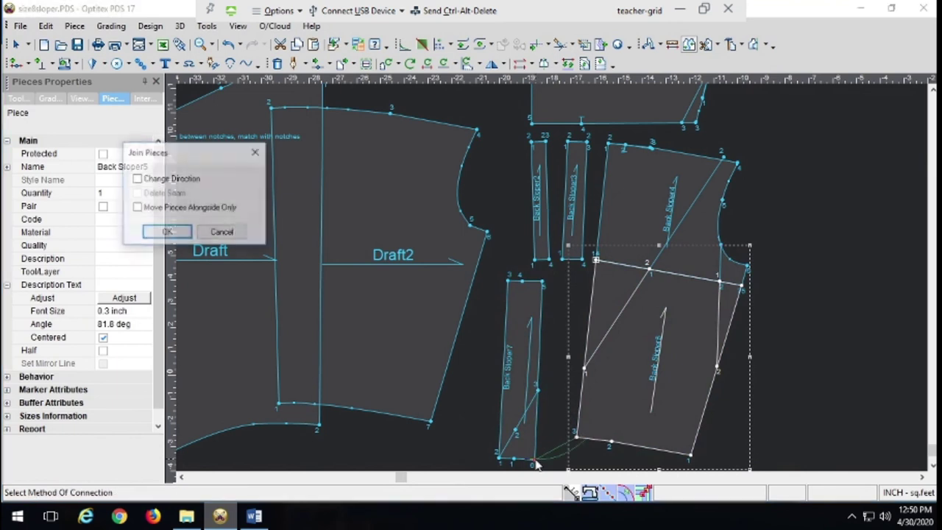
pyautogui.click(195, 181)
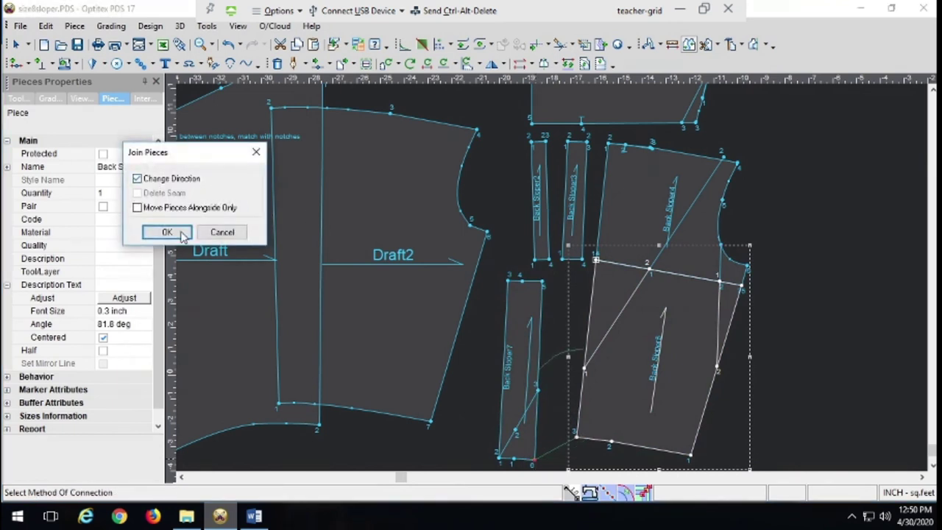
pyautogui.click(182, 232)
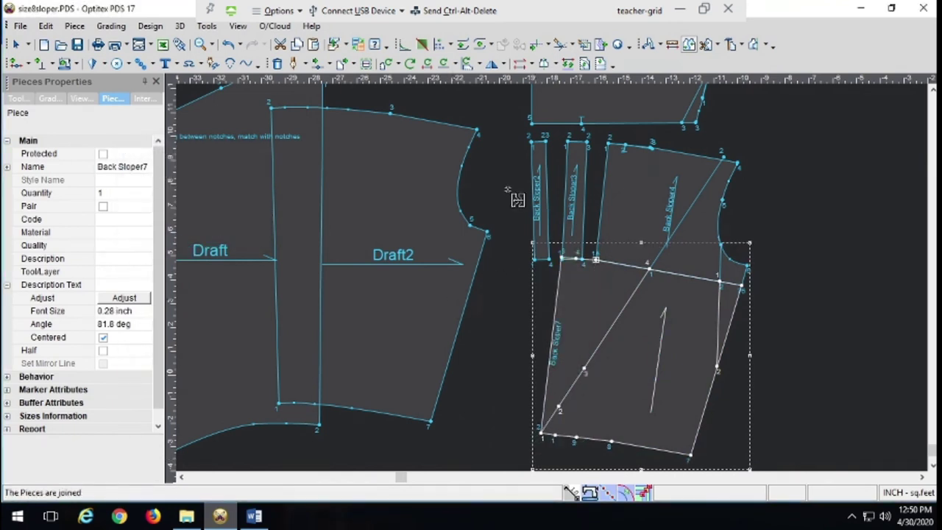
pyautogui.press('Escape')
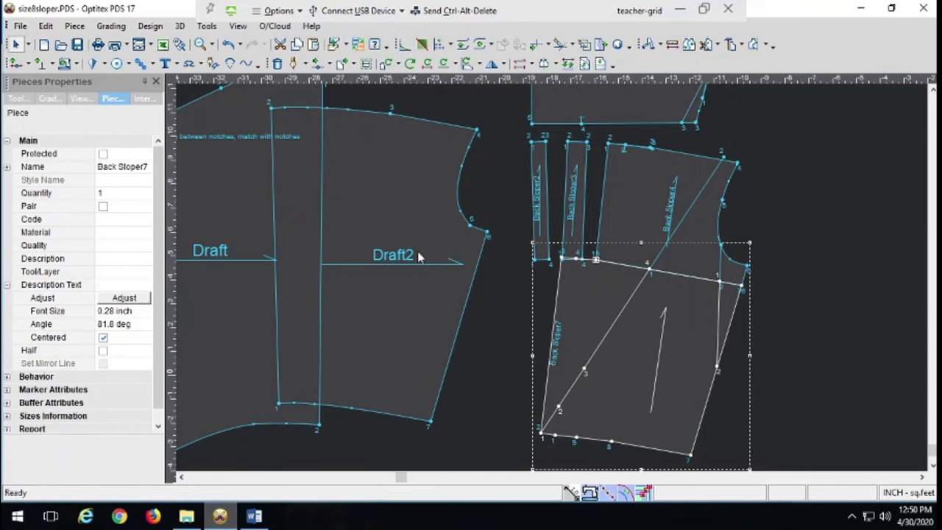
# Move the joined lower back piece clear of the upper pieces and rotate it 6.5 degrees about its centre back waist corner.
pyautogui.click(593, 297)
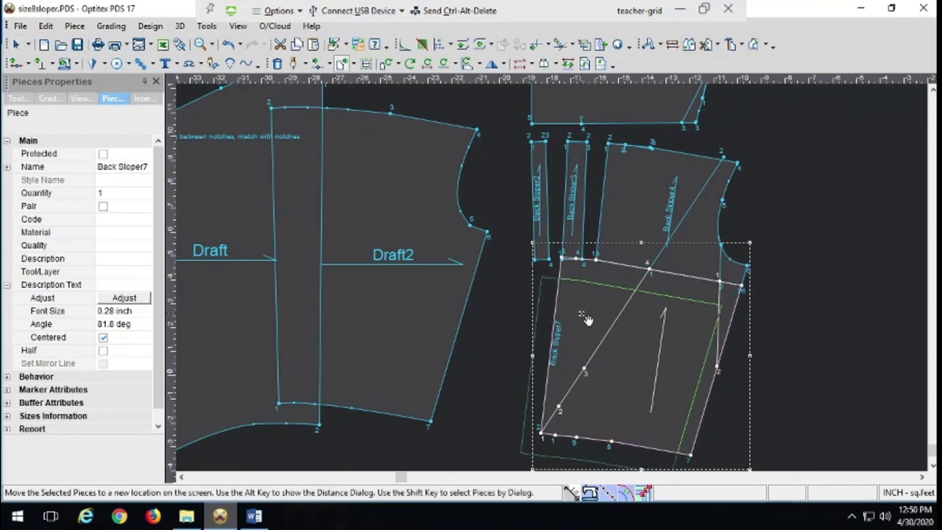
pyautogui.scroll(-1, 581, 319)
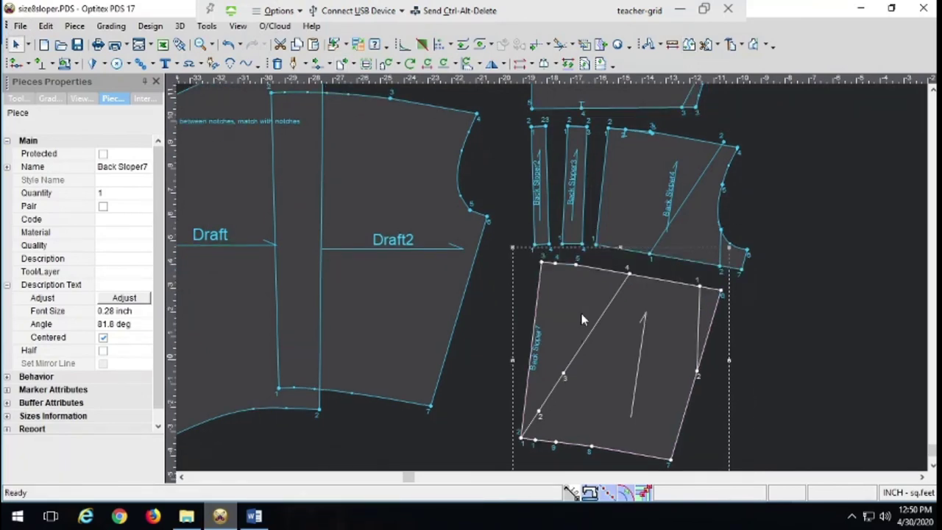
pyautogui.press('r')
pyautogui.click(521, 437)
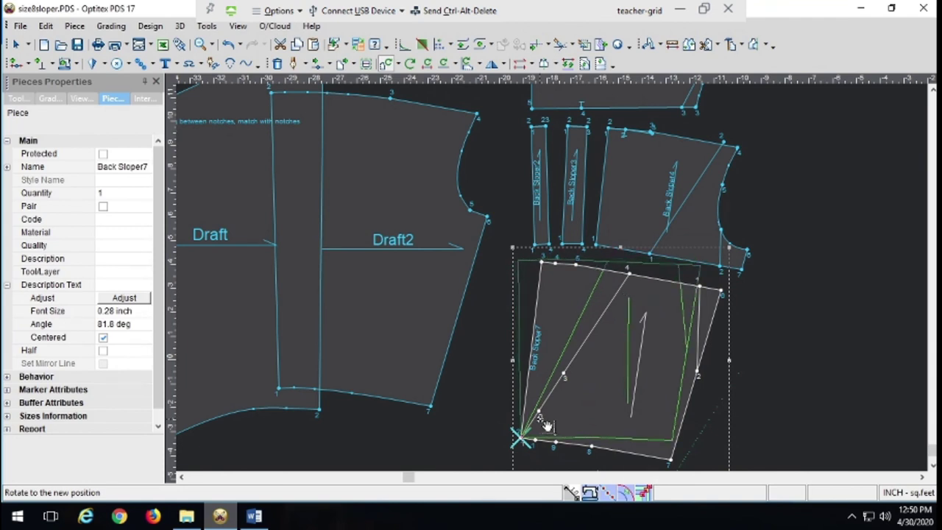
pyautogui.click(548, 427)
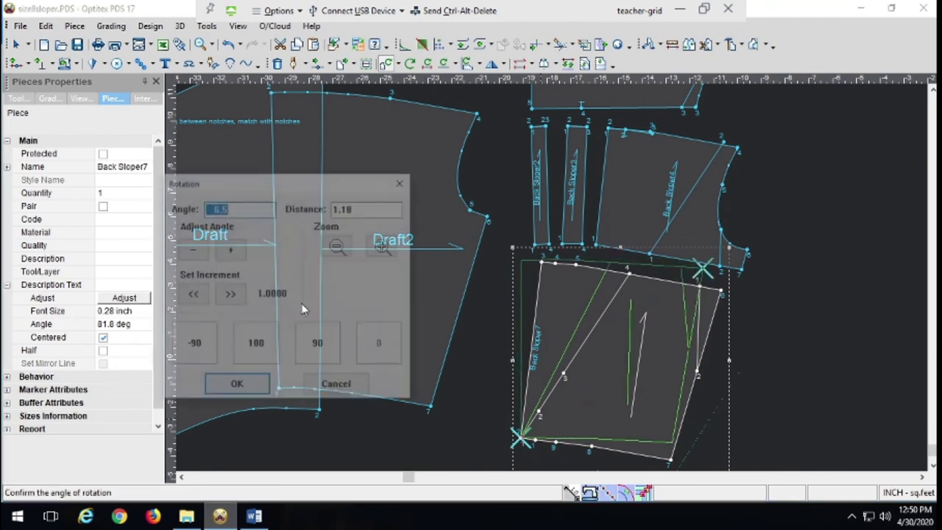
pyautogui.click(237, 386)
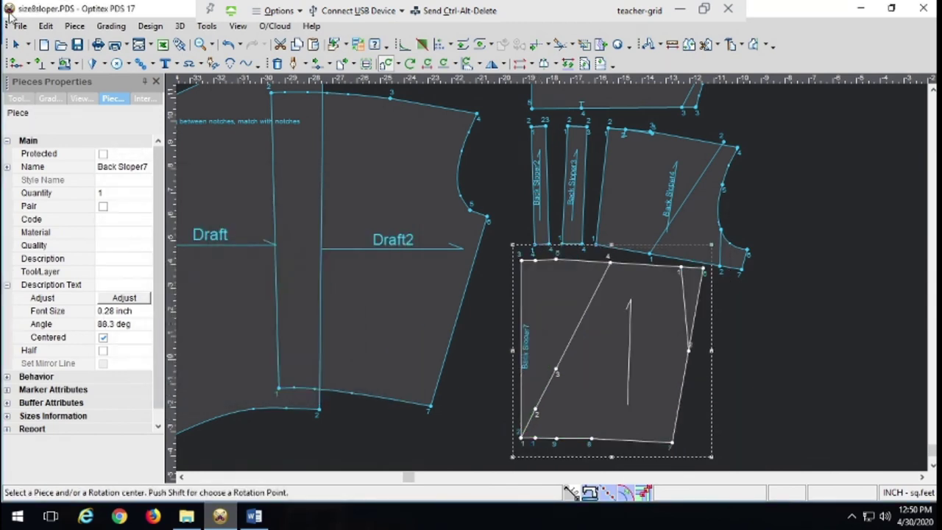
pyautogui.click(18, 44)
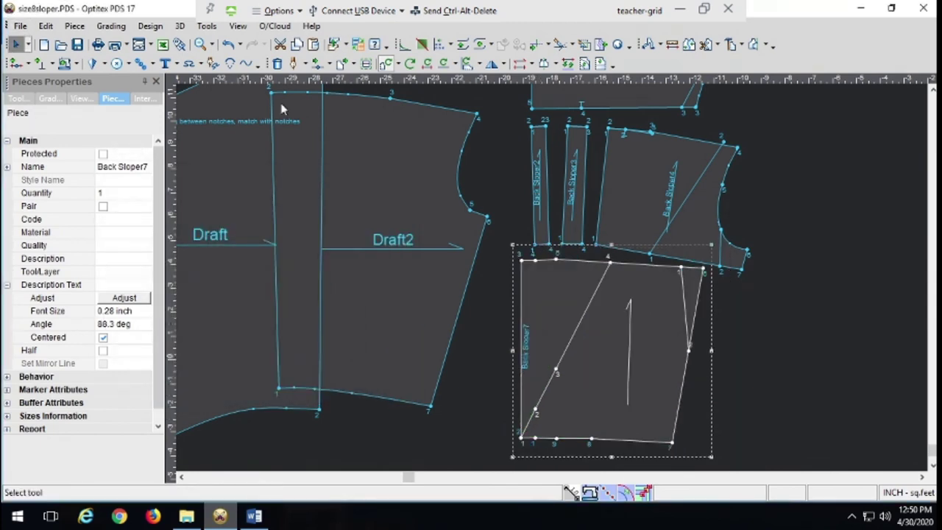
# Place Back Sloper2 just above the centre back end of the lower piece's upper edge, with Back Sloper3 beside it.
pyautogui.click(543, 221)
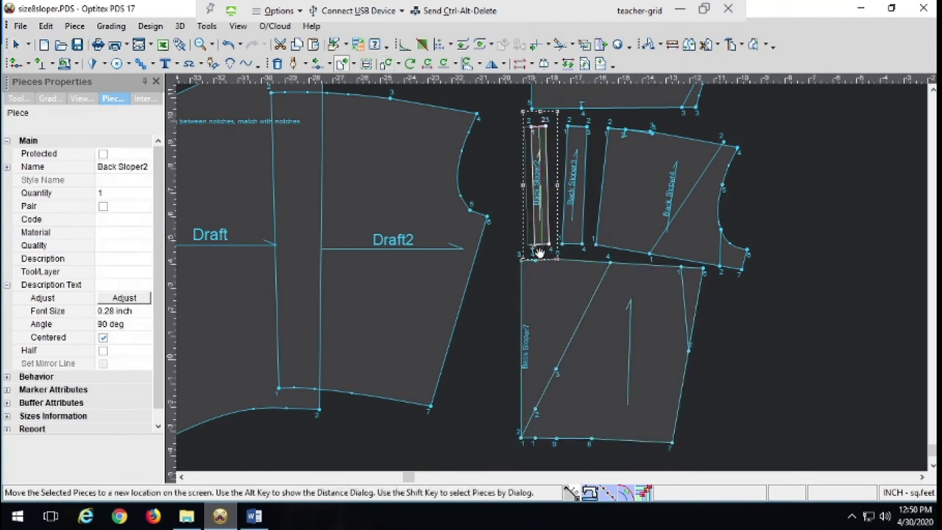
pyautogui.moveTo(537, 256); pyautogui.dragTo(531, 256)
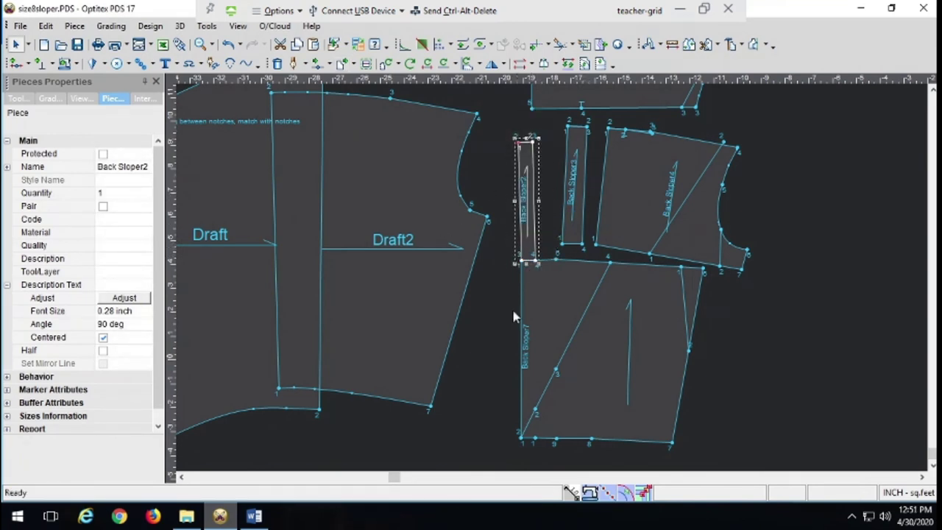
pyautogui.moveTo(575, 142); pyautogui.dragTo(553, 152)
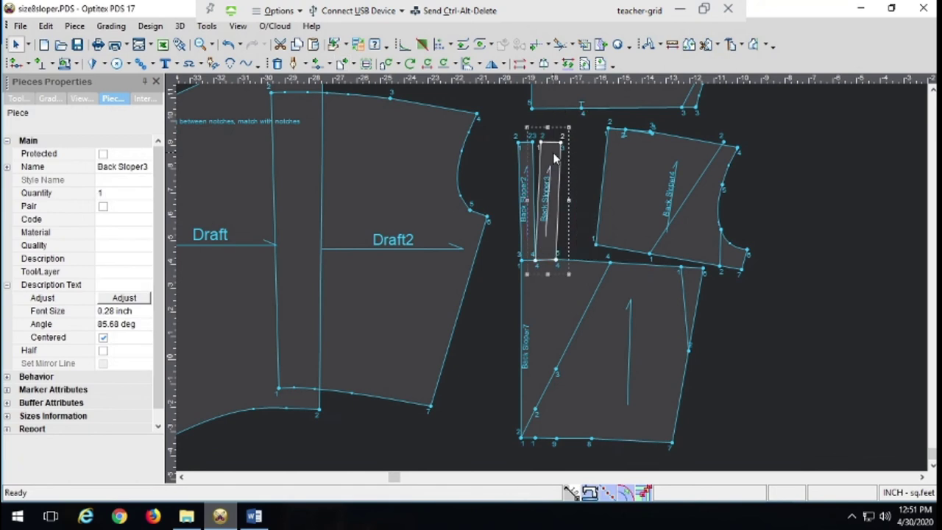
pyautogui.click(621, 159)
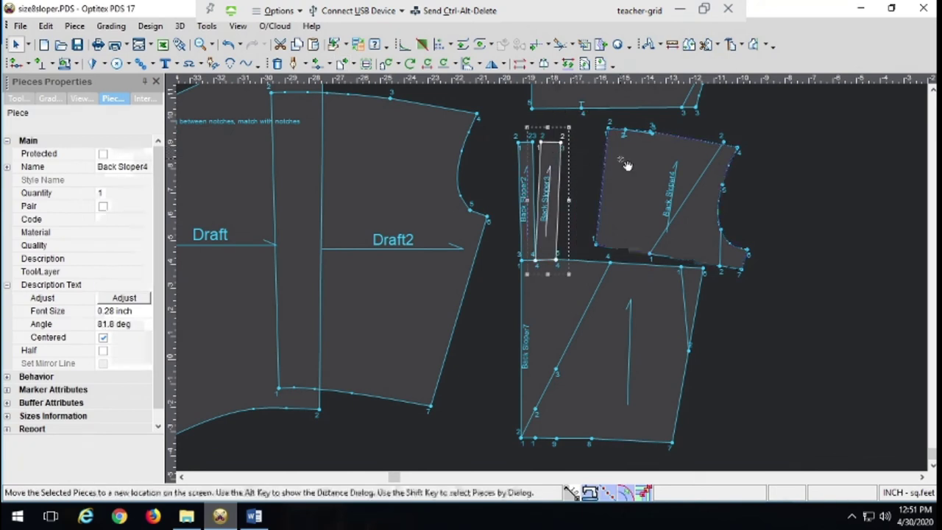
pyautogui.click(556, 150)
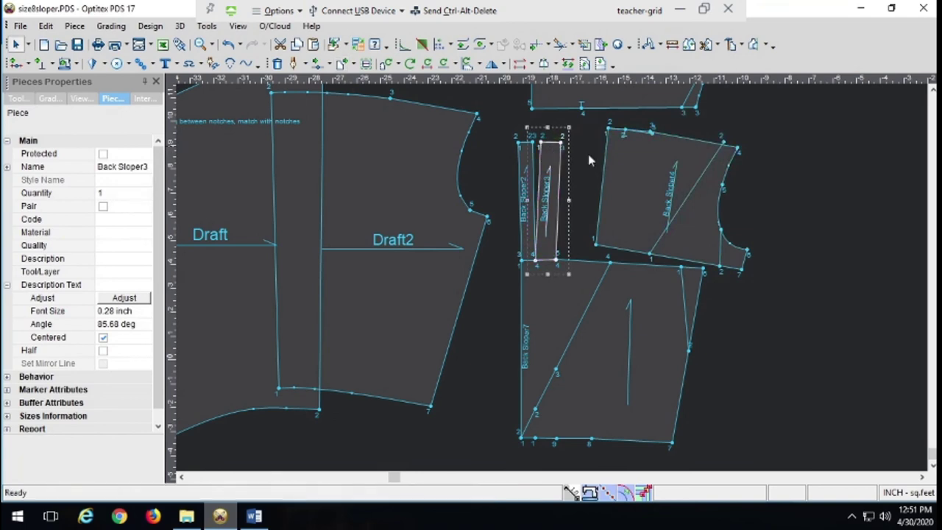
pyautogui.click(529, 150)
pyautogui.moveTo(528, 151); pyautogui.dragTo(529, 146)
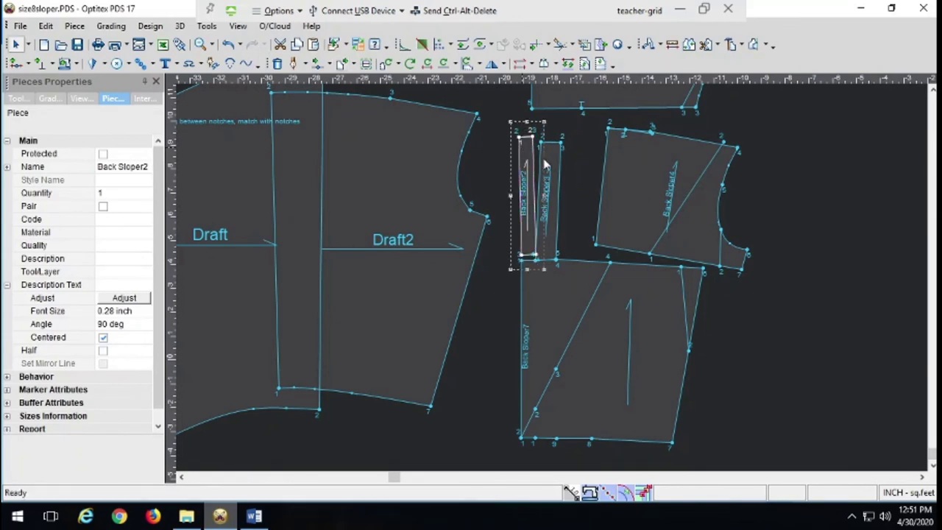
# Move Back Sloper3 clear, rotate it -4.3 degrees about its lower corner facing Back Sloper2, and set that corner against Back Sloper2.
pyautogui.click(557, 151)
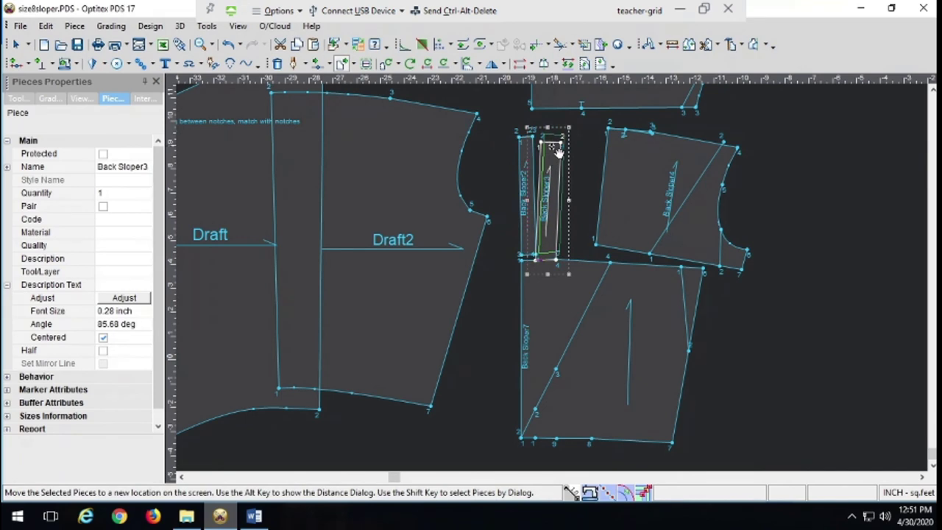
pyautogui.moveTo(557, 149); pyautogui.dragTo(567, 149)
pyautogui.press('r')
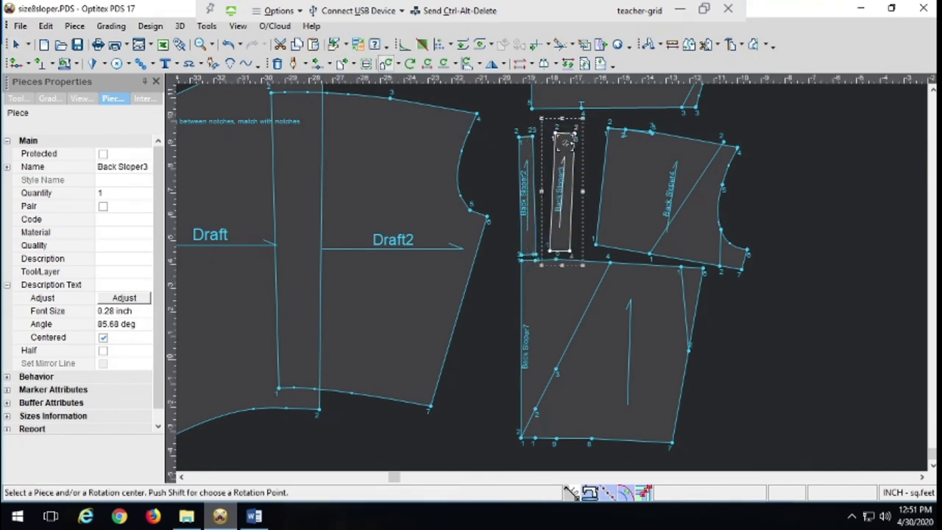
pyautogui.click(550, 250)
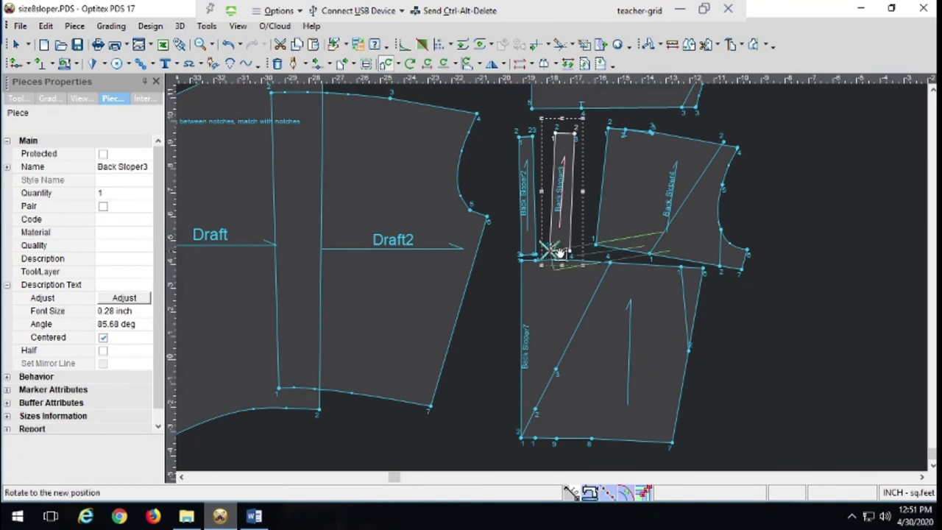
pyautogui.click(573, 200)
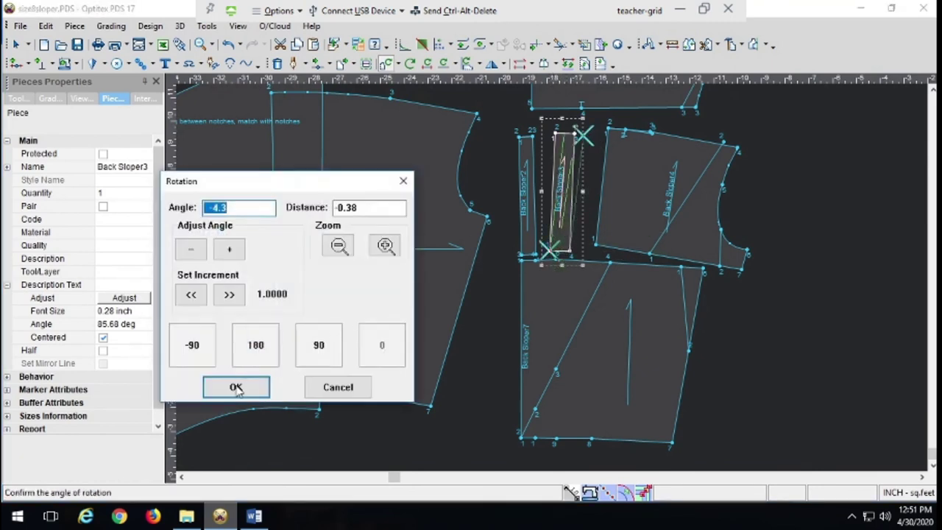
pyautogui.click(236, 386)
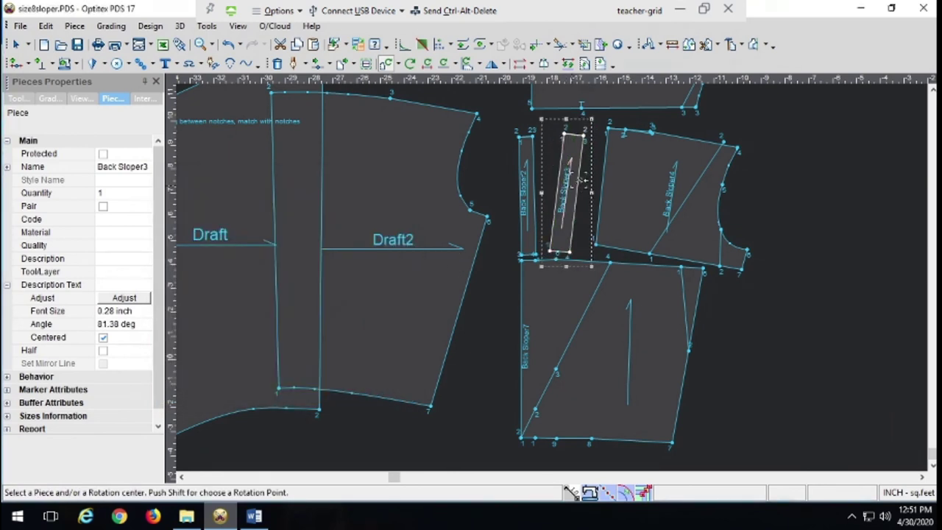
pyautogui.press('Escape')
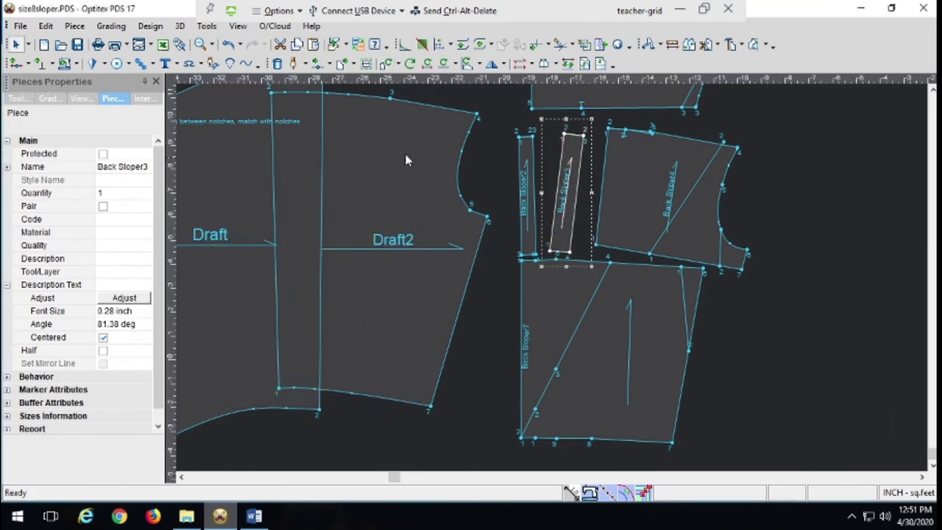
pyautogui.moveTo(565, 158); pyautogui.dragTo(562, 154)
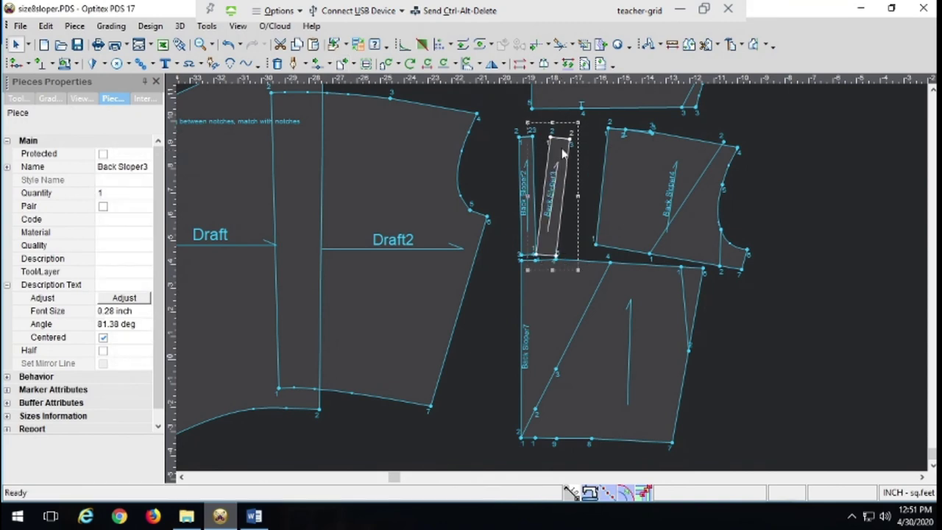
# Rotate Back Sloper4 -8.1 degrees about its lower corner facing Back Sloper3.
pyautogui.click(639, 160)
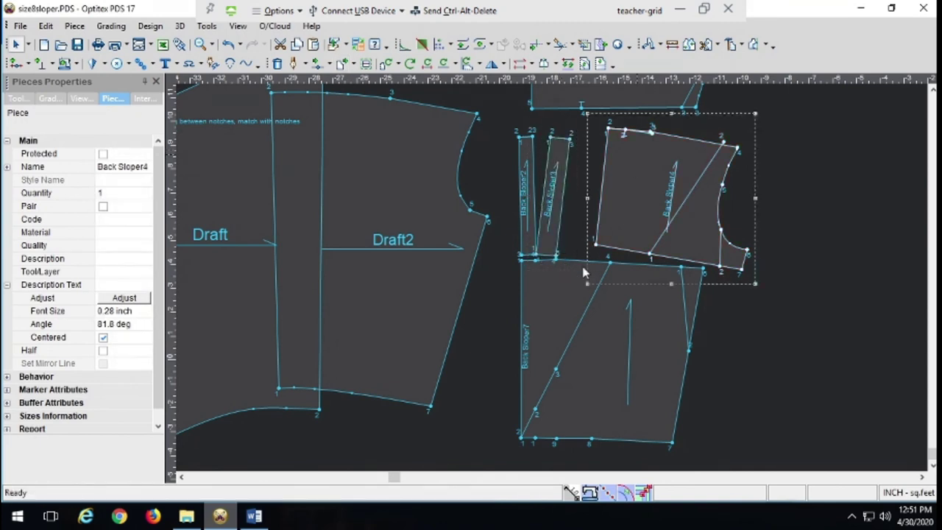
pyautogui.press('r')
pyautogui.click(596, 246)
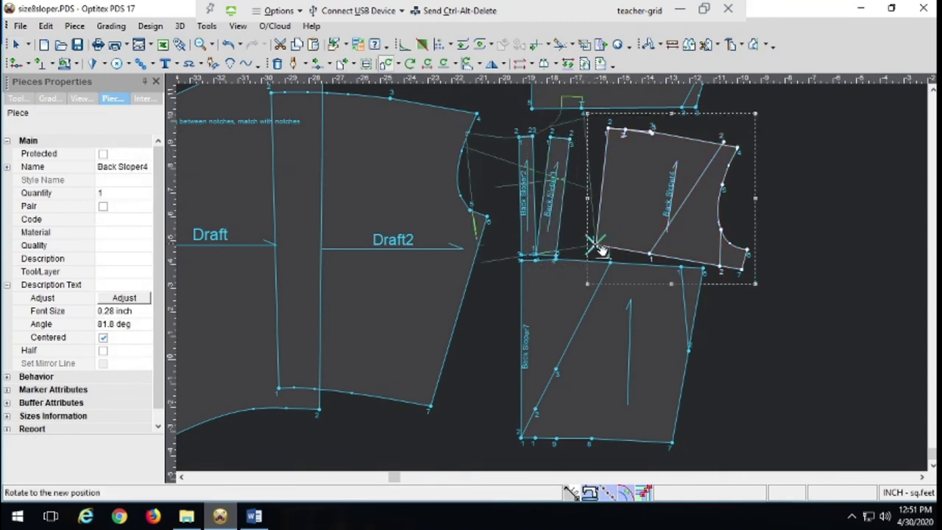
pyautogui.click(675, 214)
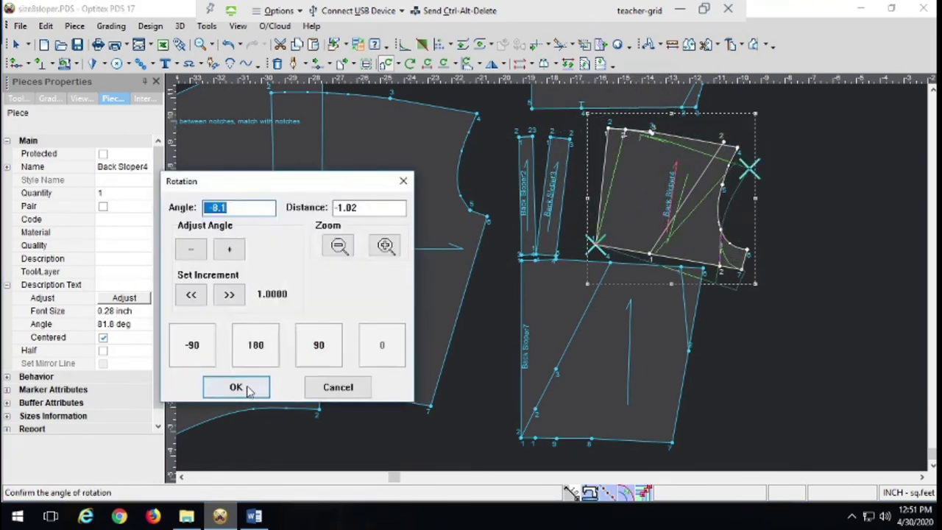
pyautogui.click(243, 386)
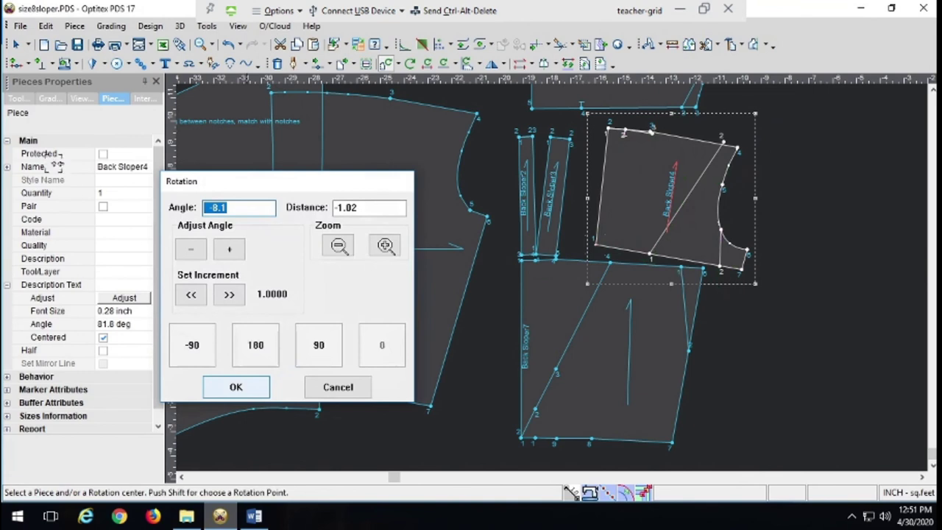
pyautogui.click(16, 45)
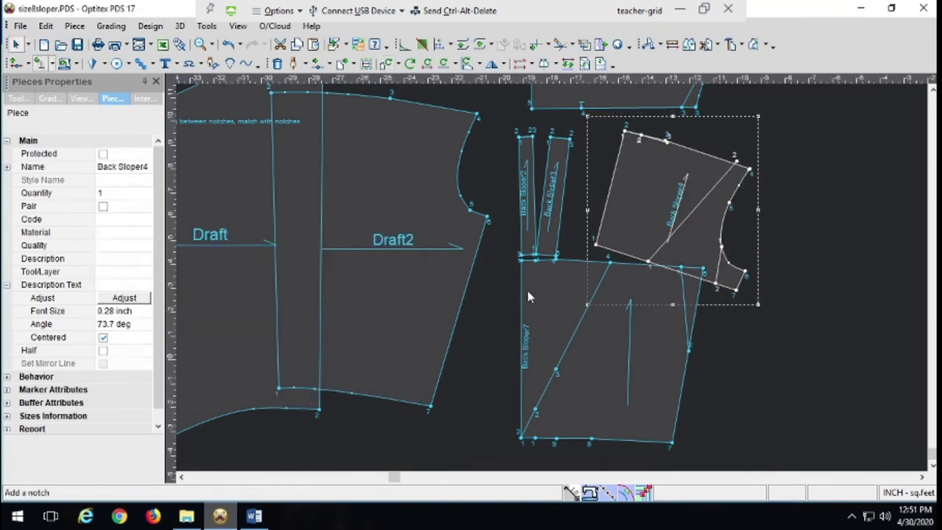
# Set Back Sloper4's lower corner against Back Sloper3's, with the lower back piece moved to meet Back Sloper4 at the side seam corner.
pyautogui.click(544, 347)
pyautogui.moveTo(546, 317); pyautogui.dragTo(544, 362)
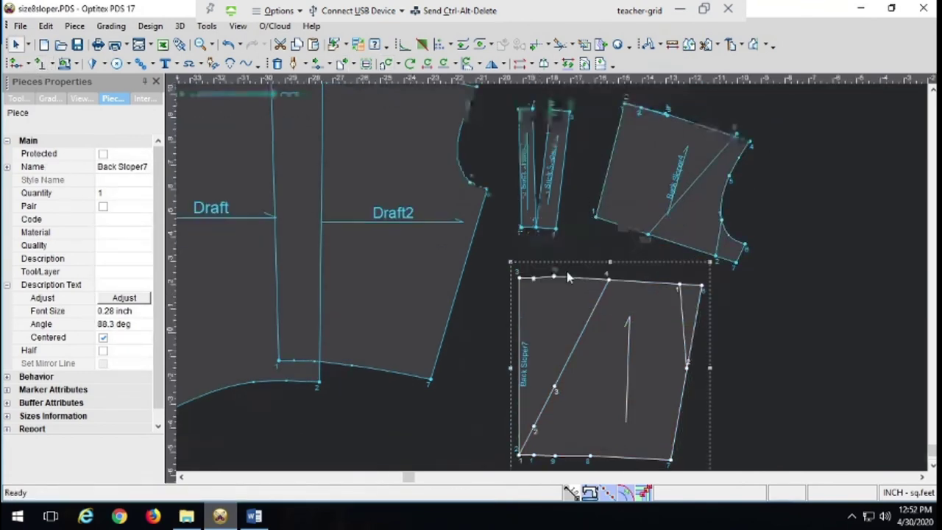
pyautogui.moveTo(625, 200); pyautogui.dragTo(603, 204)
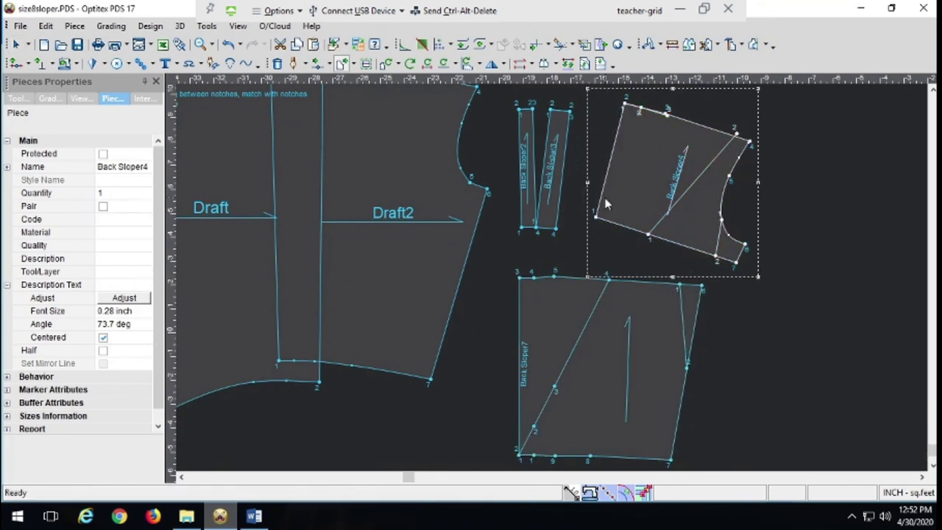
pyautogui.moveTo(565, 311); pyautogui.dragTo(551, 298)
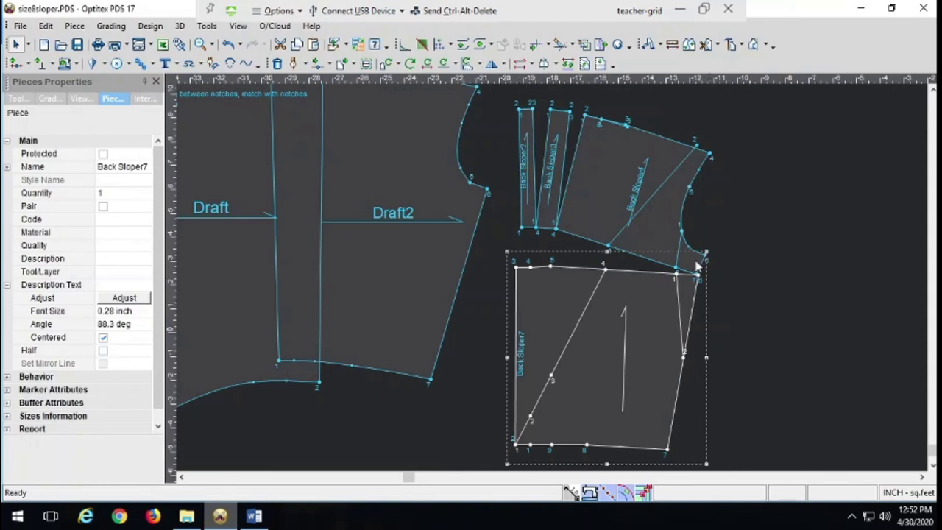
pyautogui.moveTo(622, 303); pyautogui.dragTo(621, 300)
# Place a vertical guideline at the lower piece's centre back edge and protect Back Sloper7, Back Sloper4, Back Sloper2 and Back Sloper3 together.
pyautogui.moveTo(332, 255); pyautogui.dragTo(517, 274)
pyautogui.click(608, 317)
pyautogui.keyDown('shift'); pyautogui.click(609, 177); pyautogui.keyUp('shift')
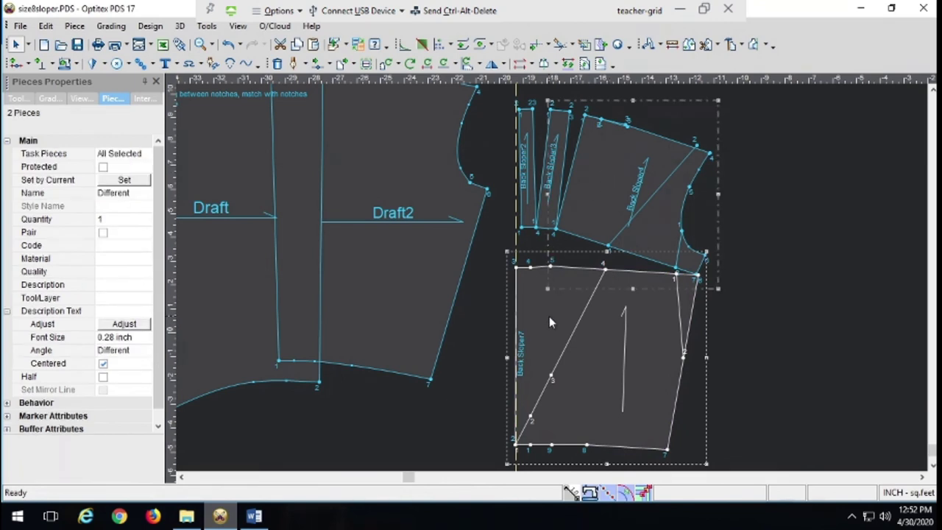
pyautogui.keyDown('shift'); pyautogui.click(527, 223); pyautogui.keyUp('shift')
pyautogui.keyDown('shift'); pyautogui.click(553, 215); pyautogui.keyUp('shift')
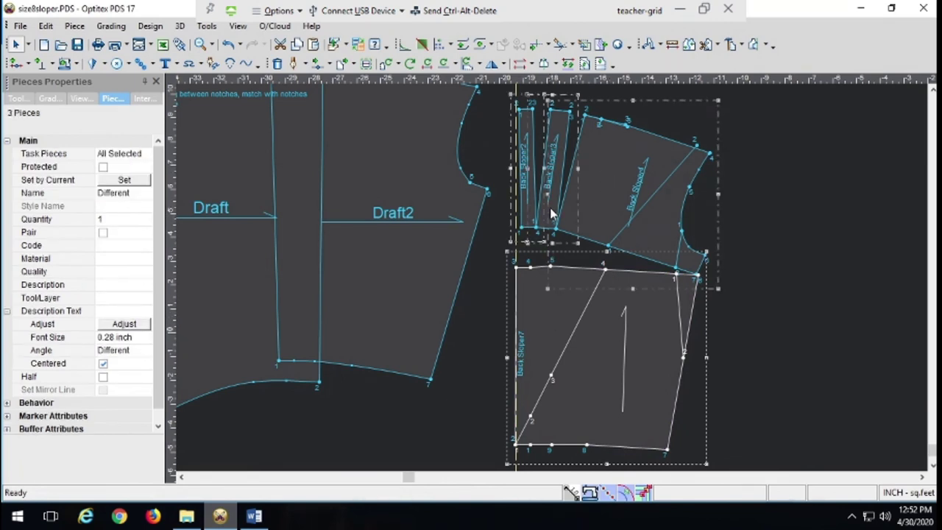
pyautogui.click(103, 167)
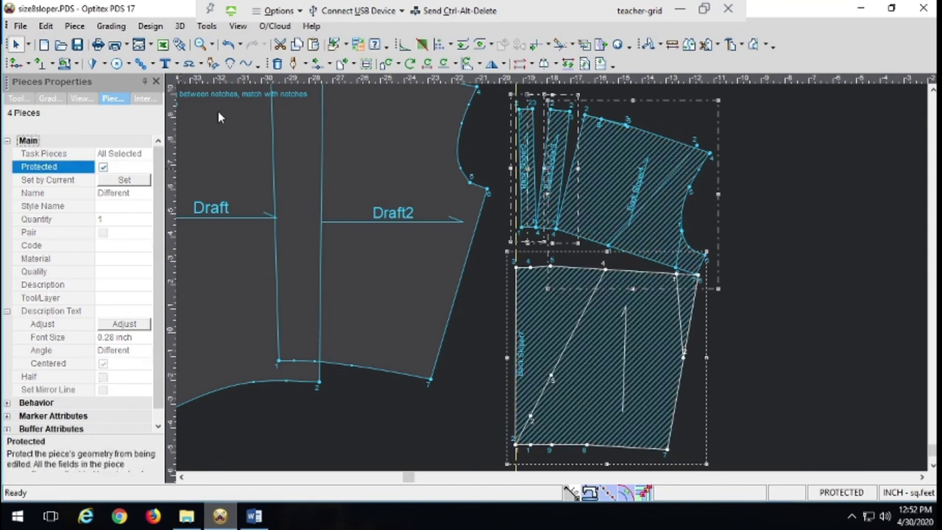
# Trace one closed outline around the four back pieces from the centre back waist corner, keeping their protection, and finish digitizing.
pyautogui.click(293, 65)
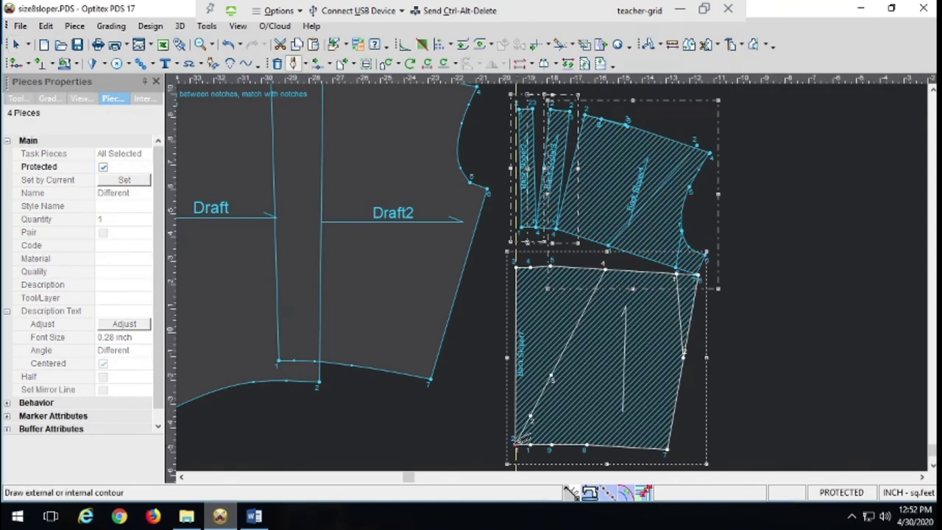
pyautogui.click(514, 450)
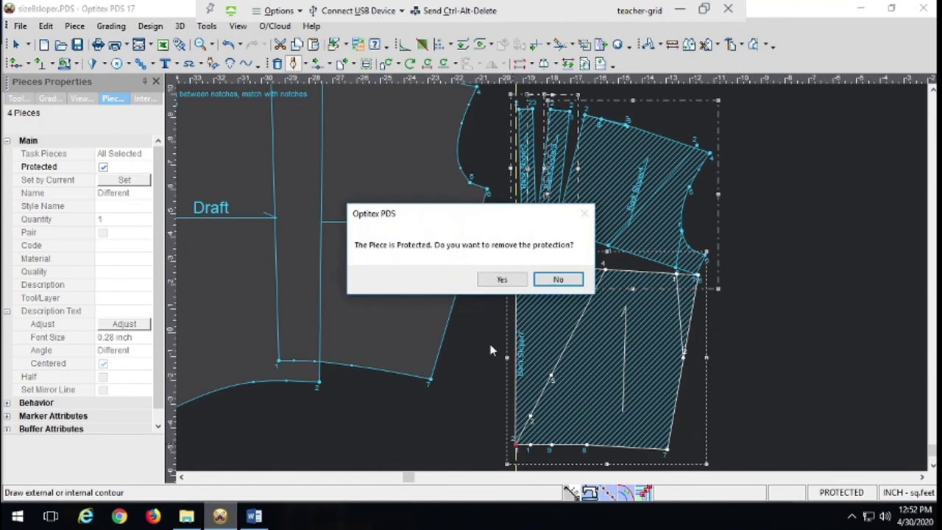
pyautogui.click(573, 278)
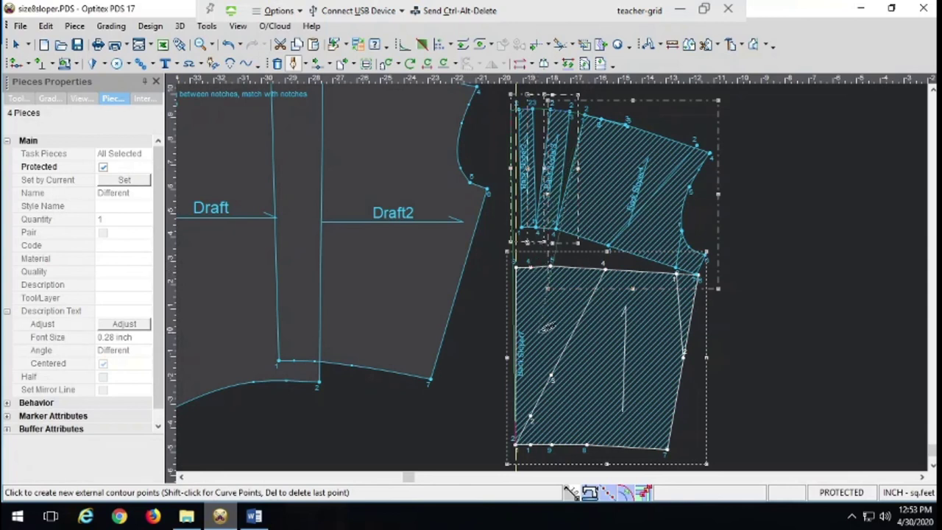
pyautogui.click(628, 123)
pyautogui.click(707, 153)
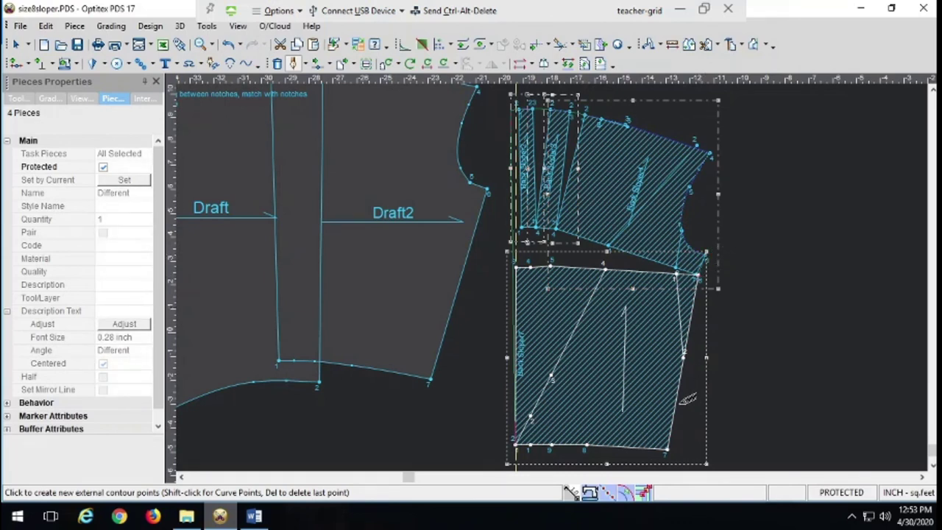
pyautogui.click(667, 448)
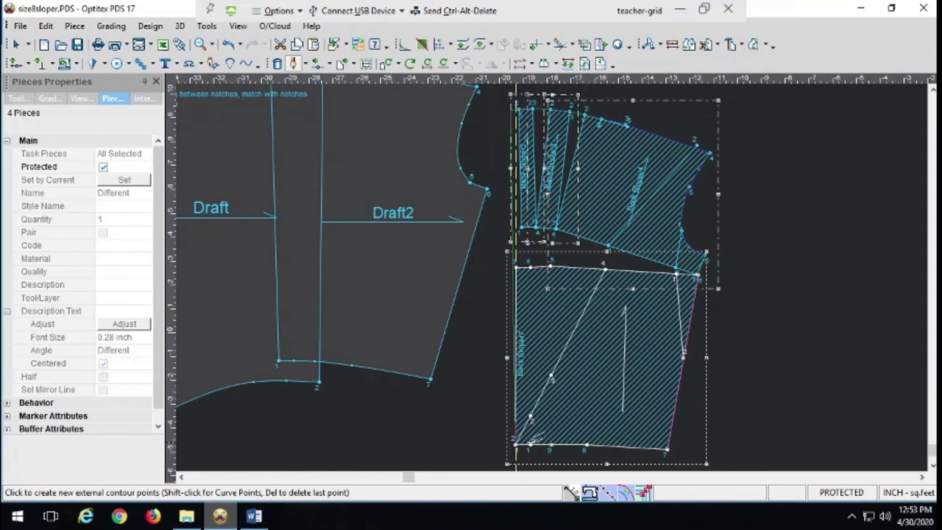
pyautogui.click(518, 447)
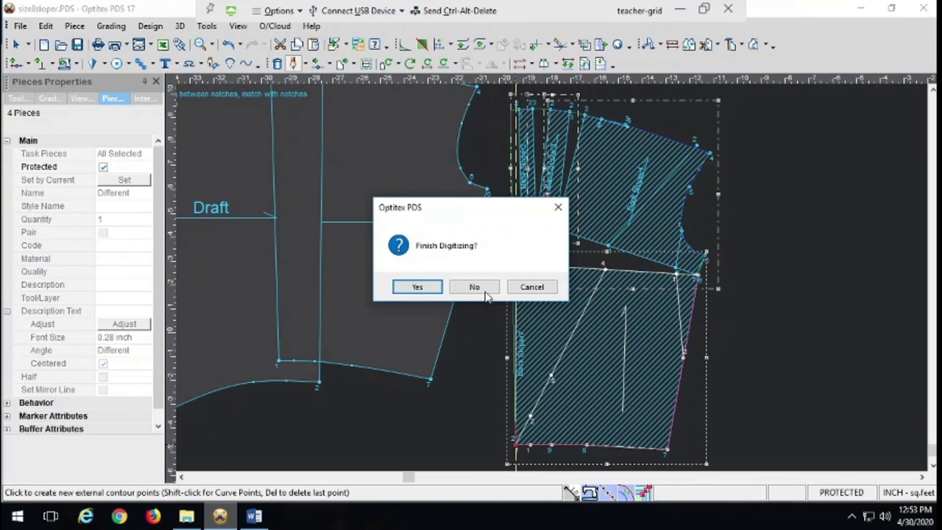
pyautogui.click(421, 286)
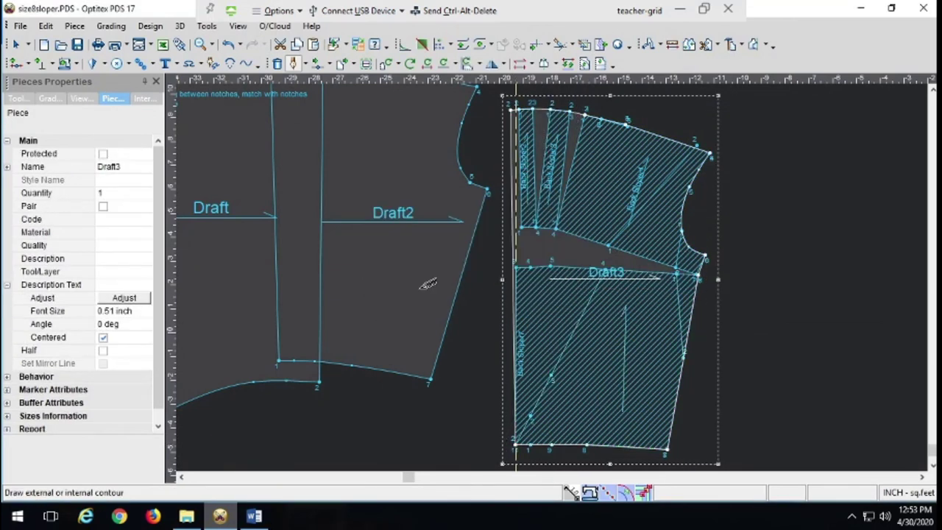
# Add a notch on the traced back piece's upper edge, over Back Sloper4's first point past its corner facing Back Sloper3.
pyautogui.click(97, 63)
pyautogui.click(40, 63)
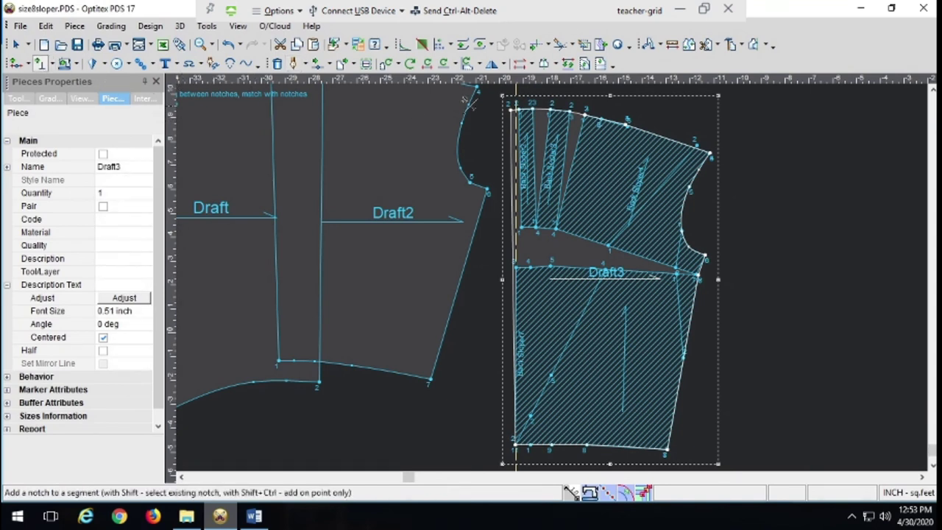
pyautogui.click(601, 119)
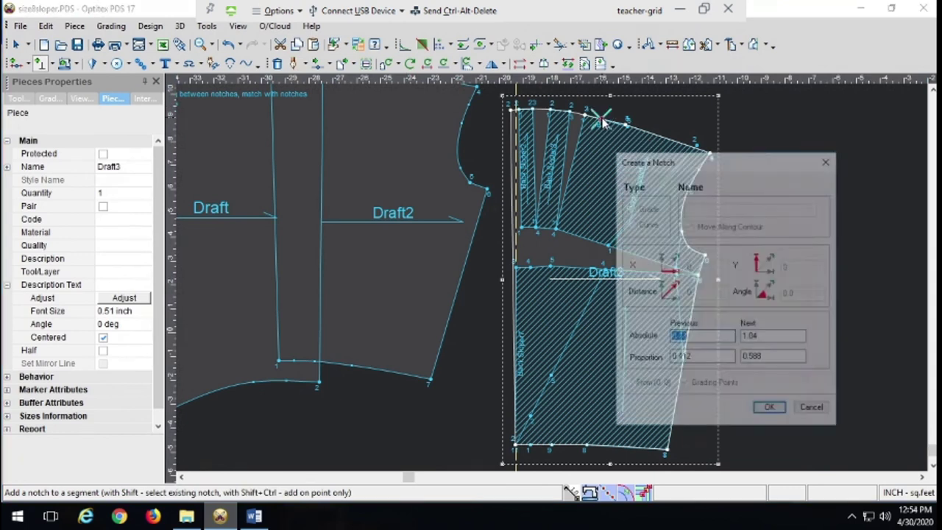
pyautogui.click(770, 410)
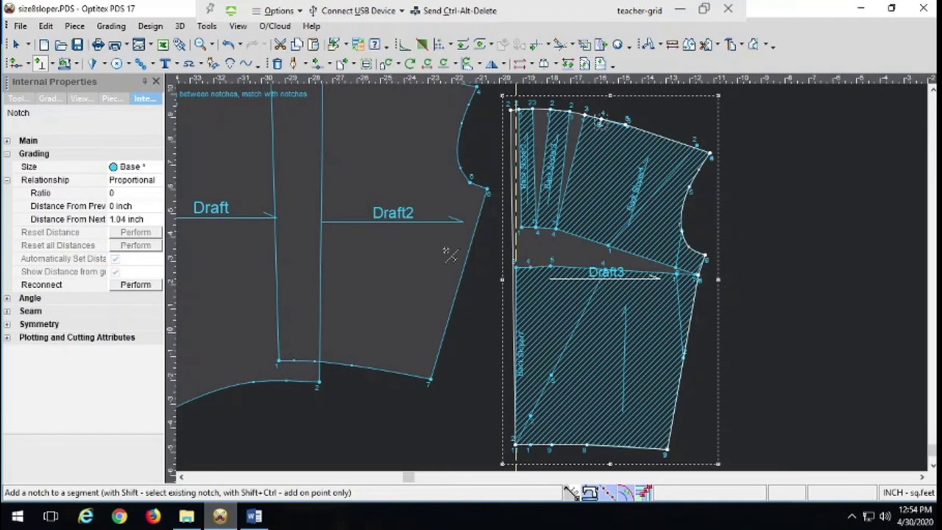
# Show all pieces and move Sleeve1 closer to the bodice pieces.
pyautogui.click(214, 46)
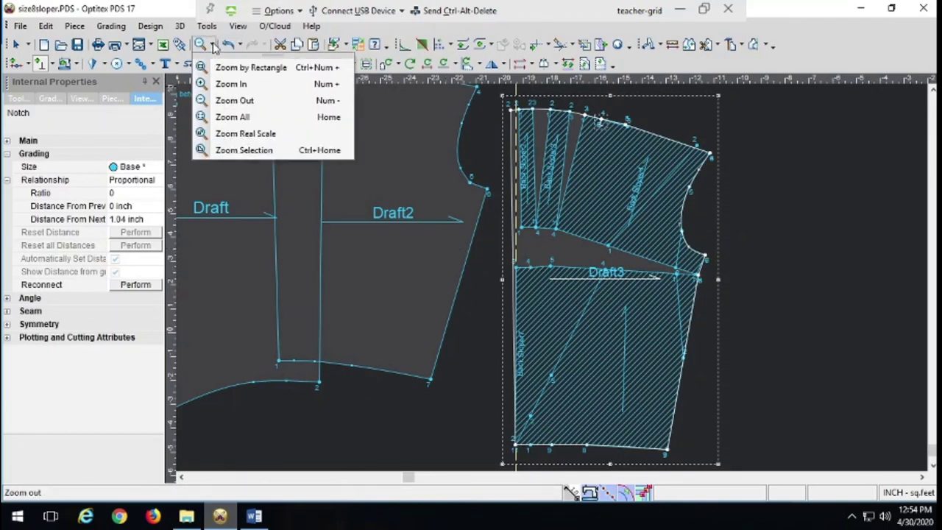
pyautogui.click(223, 119)
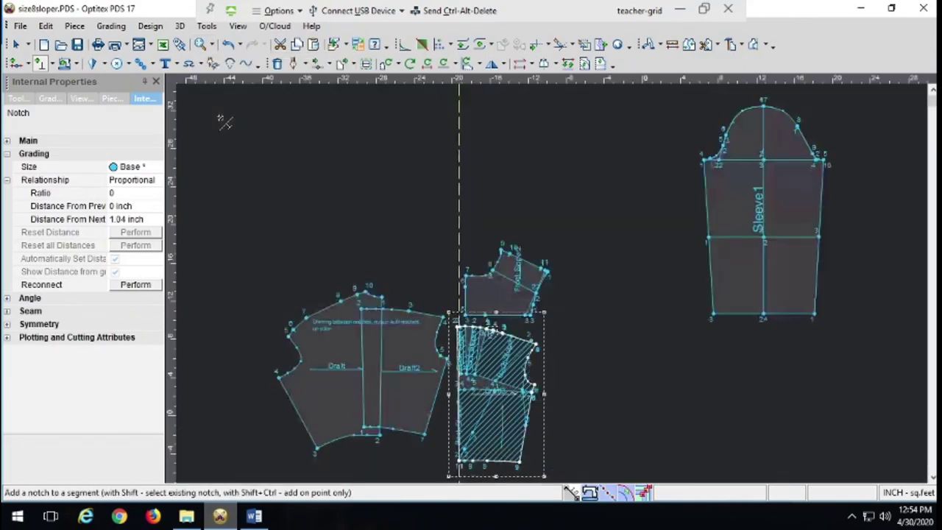
pyautogui.click(15, 46)
pyautogui.moveTo(736, 195); pyautogui.dragTo(626, 266)
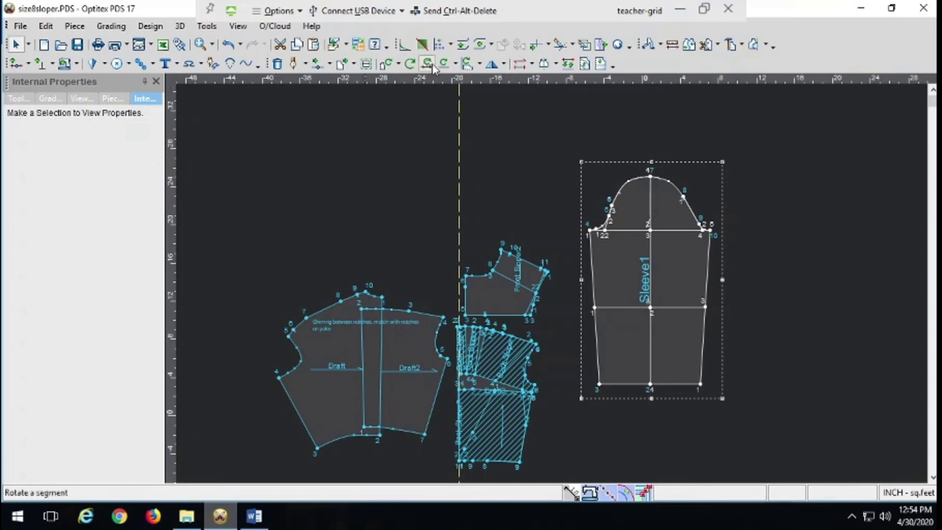
# Measure the width of Sleeve1's hem from corner to corner.
pyautogui.click(671, 45)
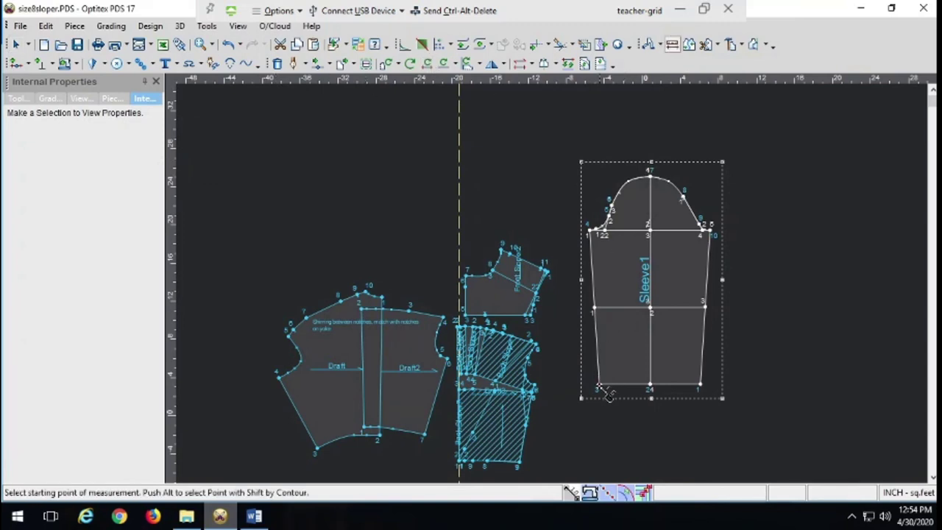
pyautogui.click(600, 384)
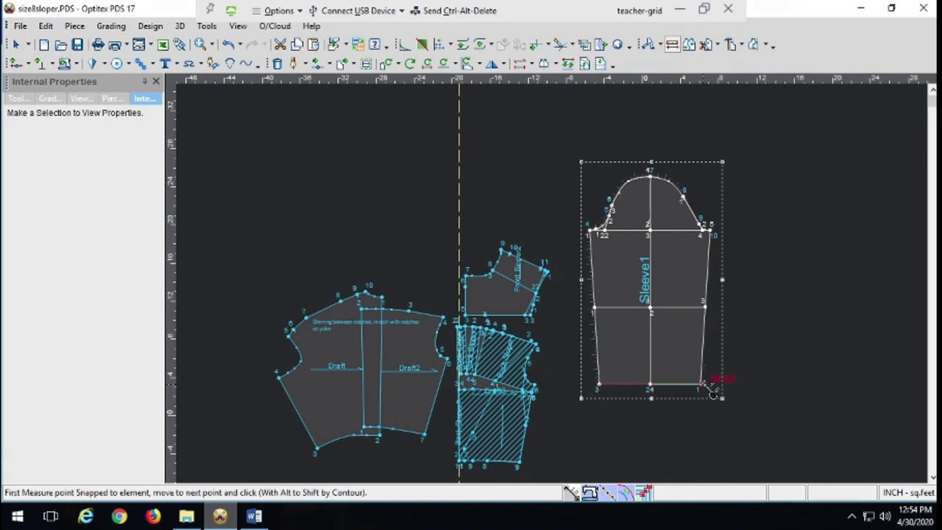
pyautogui.click(701, 384)
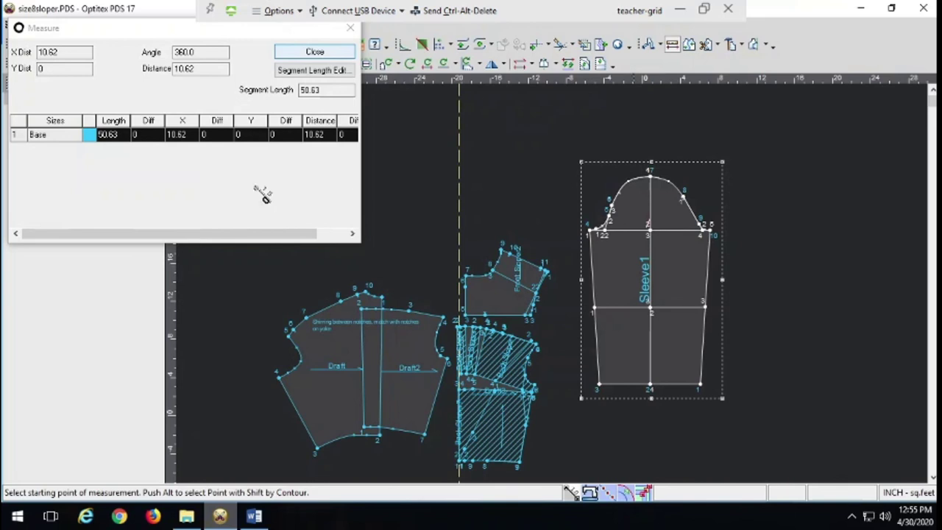
pyautogui.click(292, 55)
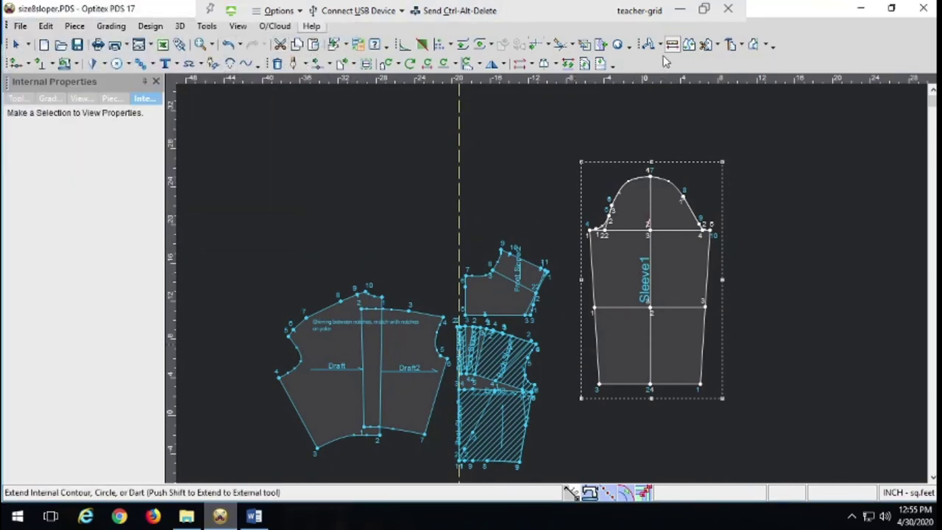
# Place a cut point on Sleeve1's hem midway between the centre line and the corner facing the bodice pieces.
pyautogui.click(704, 44)
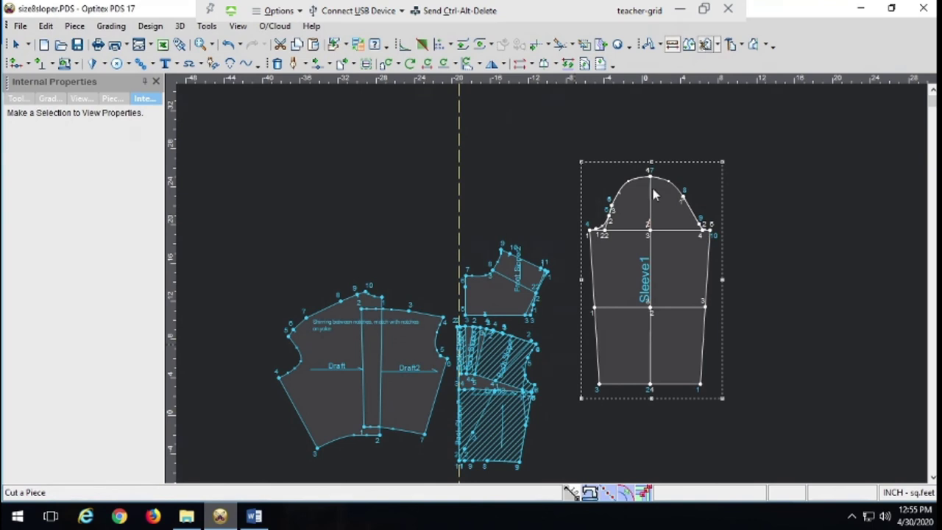
pyautogui.click(624, 383)
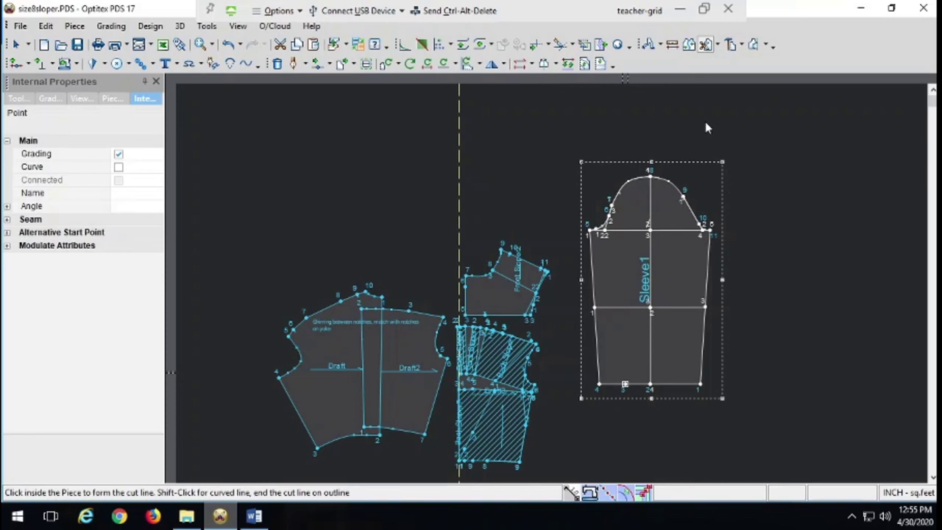
pyautogui.click(705, 45)
pyautogui.hotkey('ctrl', 'r')
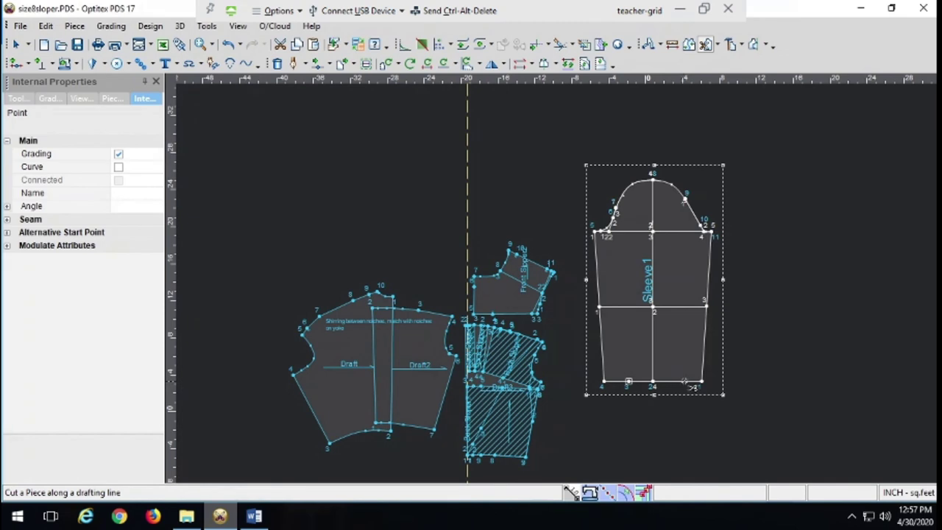
# Cut Sleeve1 lengthwise from the hem up to the cap, between its centre line and the underarm edge away from the bodice pieces.
pyautogui.click(684, 382)
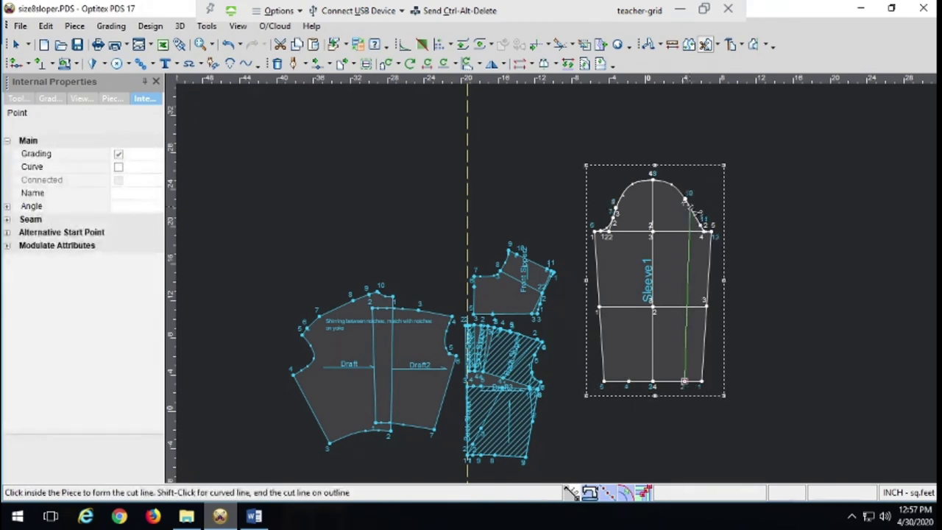
pyautogui.click(693, 211)
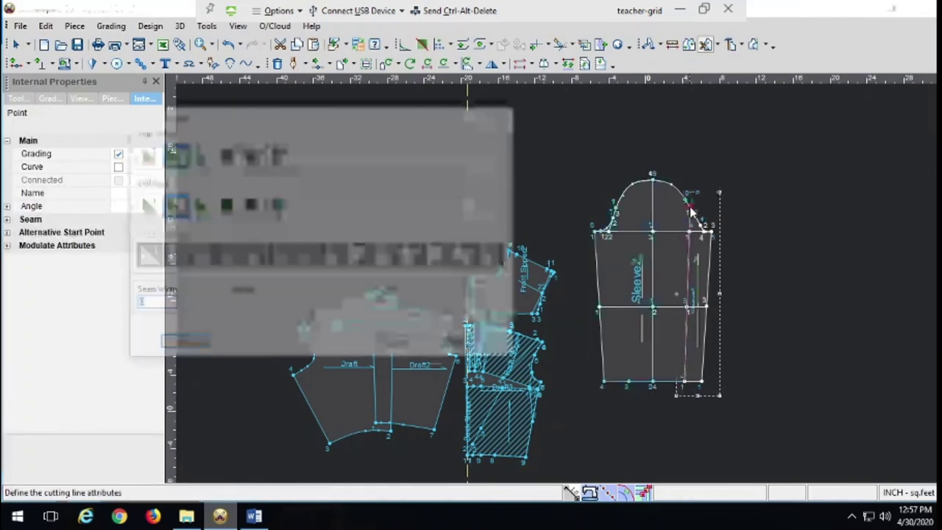
pyautogui.click(186, 344)
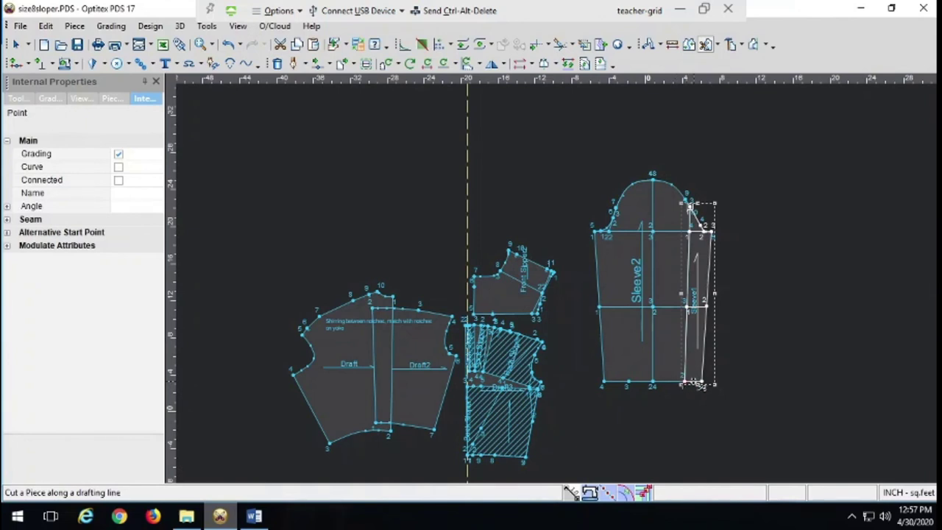
# Cut the narrow Sleeve1 strip in two lengthwise, from the middle of its hem up to the underarm curve.
pyautogui.click(694, 383)
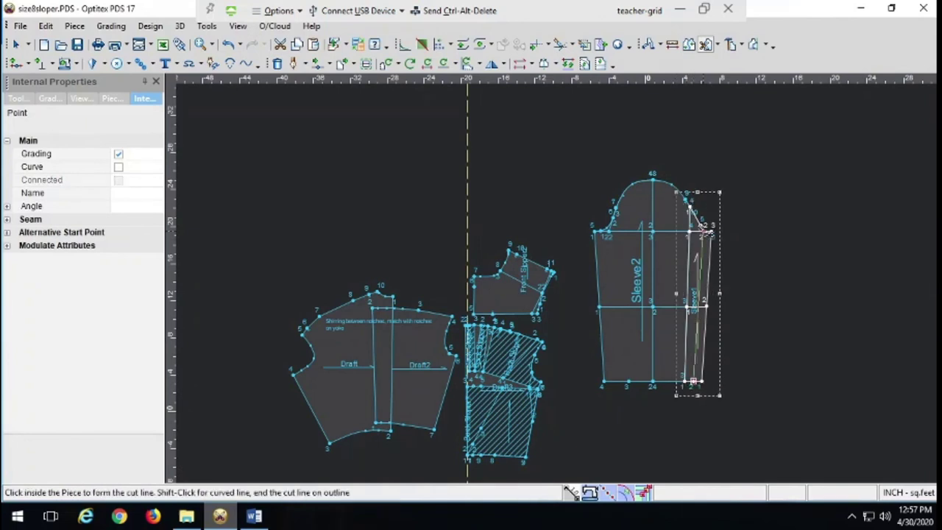
pyautogui.click(702, 233)
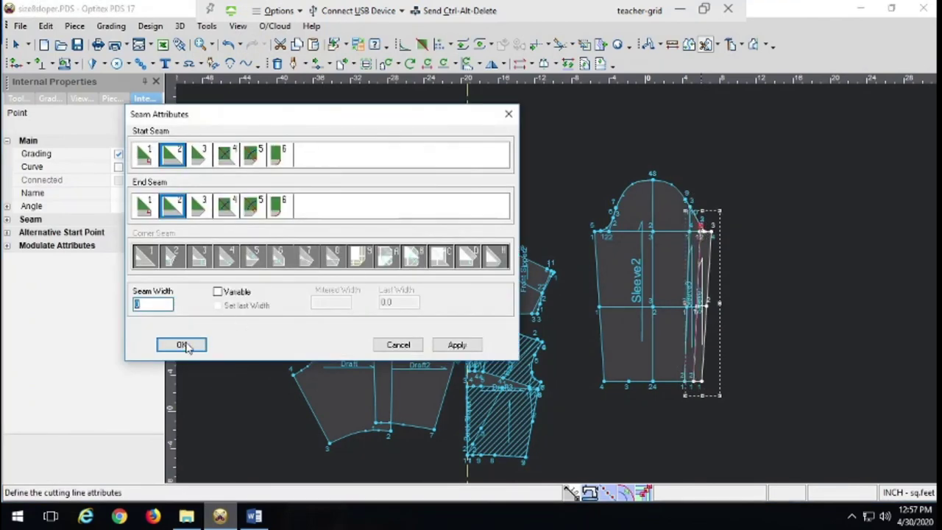
pyautogui.click(181, 346)
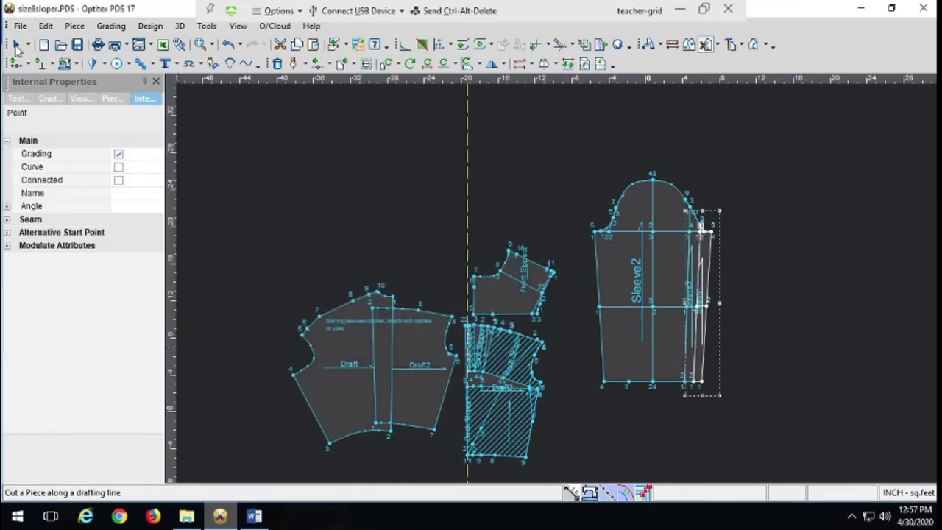
# Move Sleeve2 a short way towards the bodice pieces, clear of the two narrow strips.
pyautogui.click(16, 46)
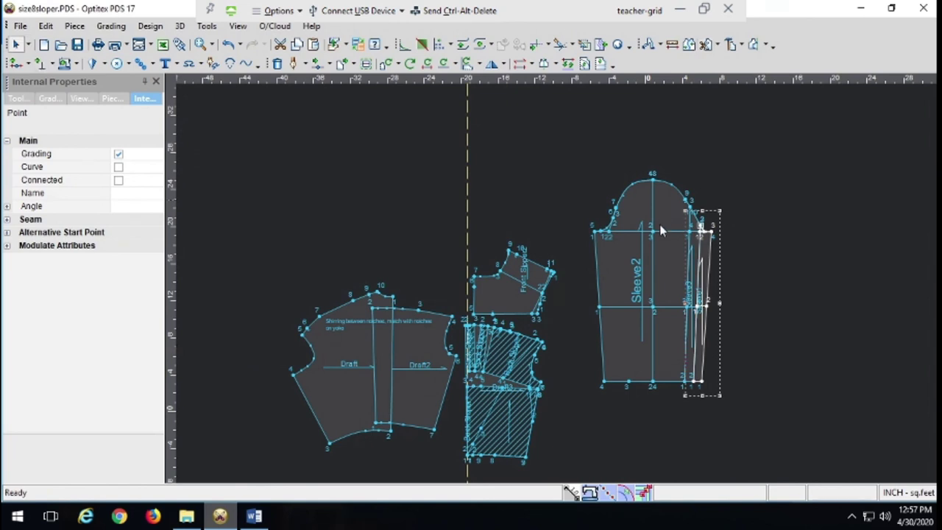
pyautogui.click(662, 256)
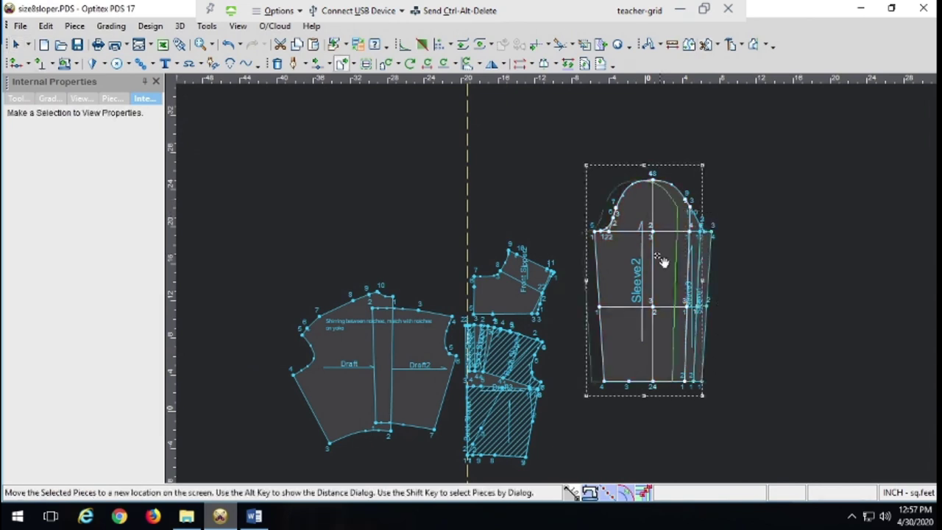
pyautogui.press('Left')
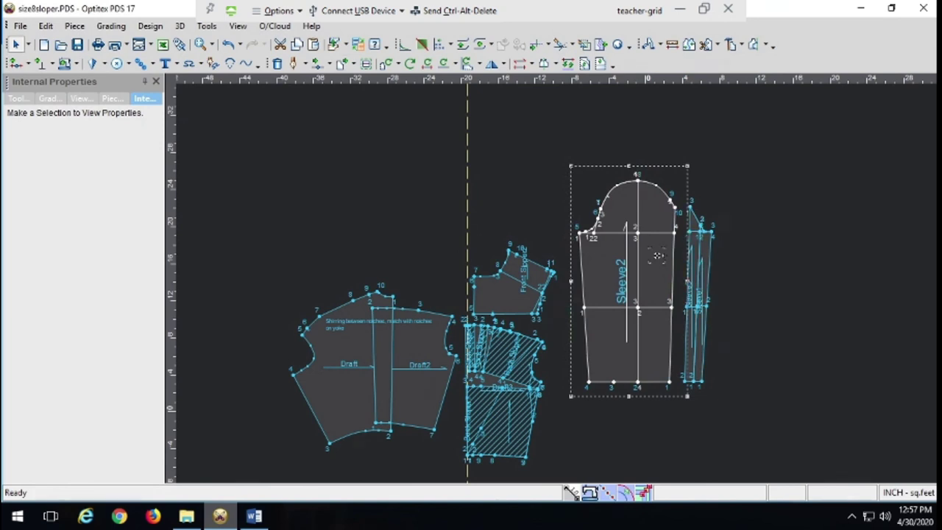
pyautogui.press('r')
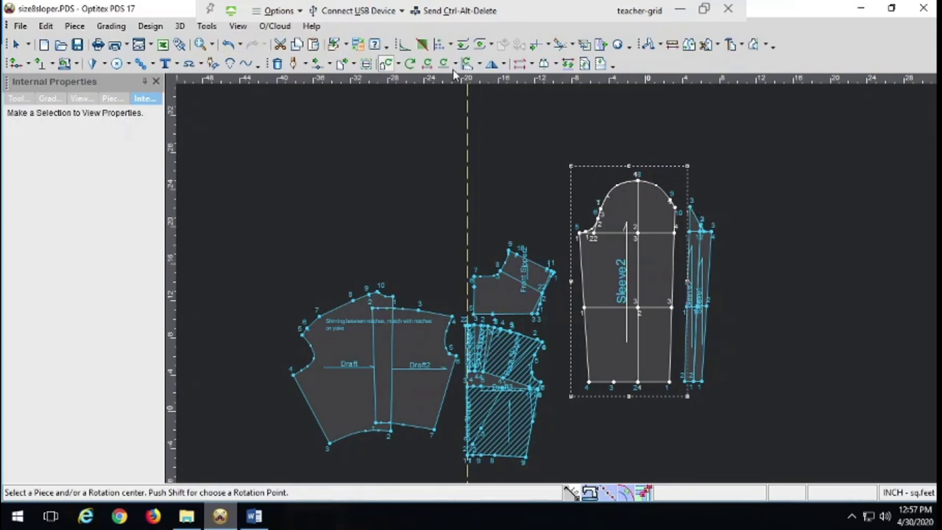
pyautogui.click(388, 64)
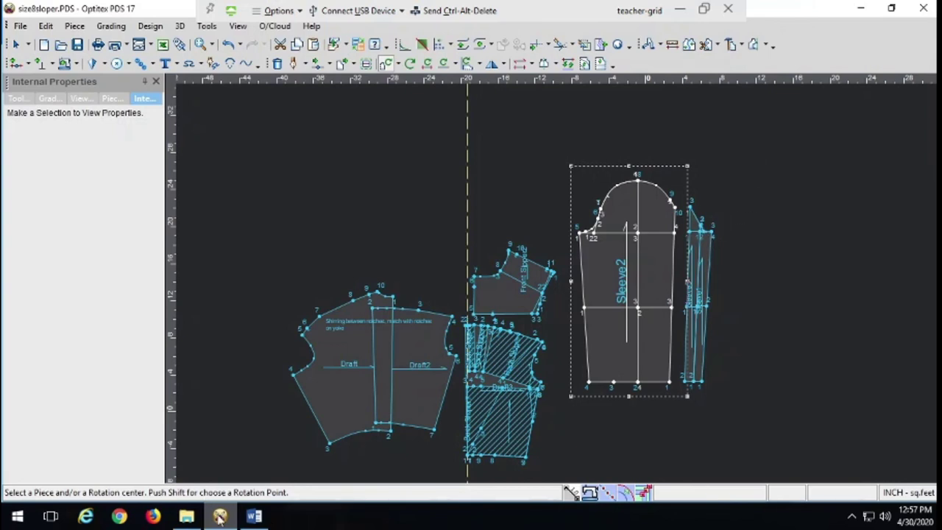
pyautogui.click(690, 208)
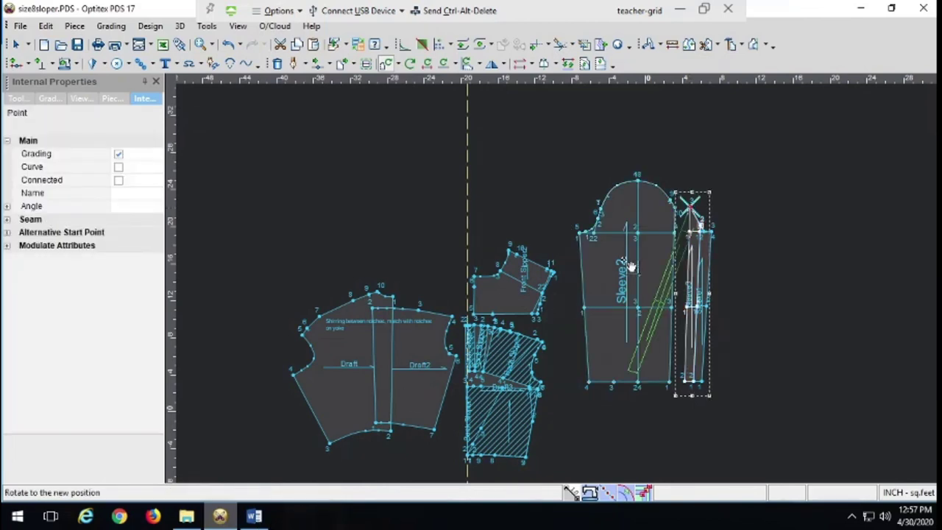
pyautogui.click(681, 288)
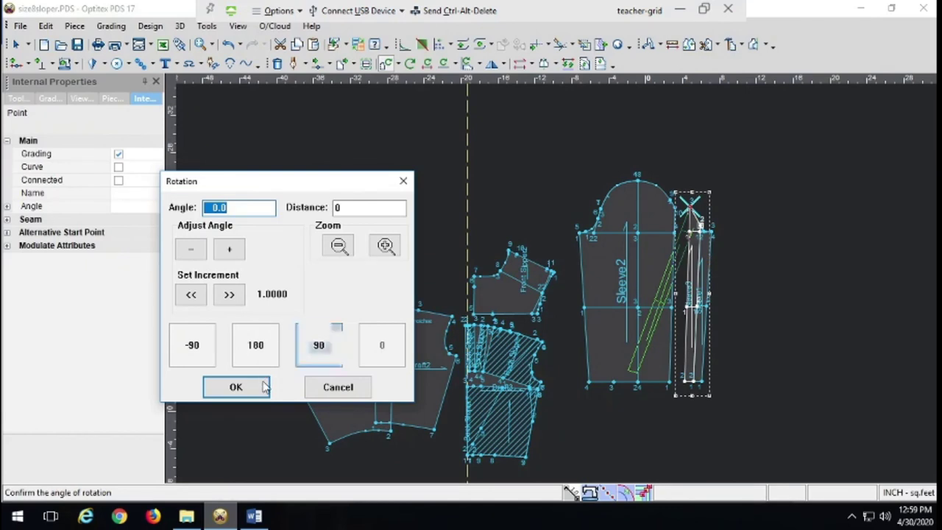
pyautogui.click(332, 388)
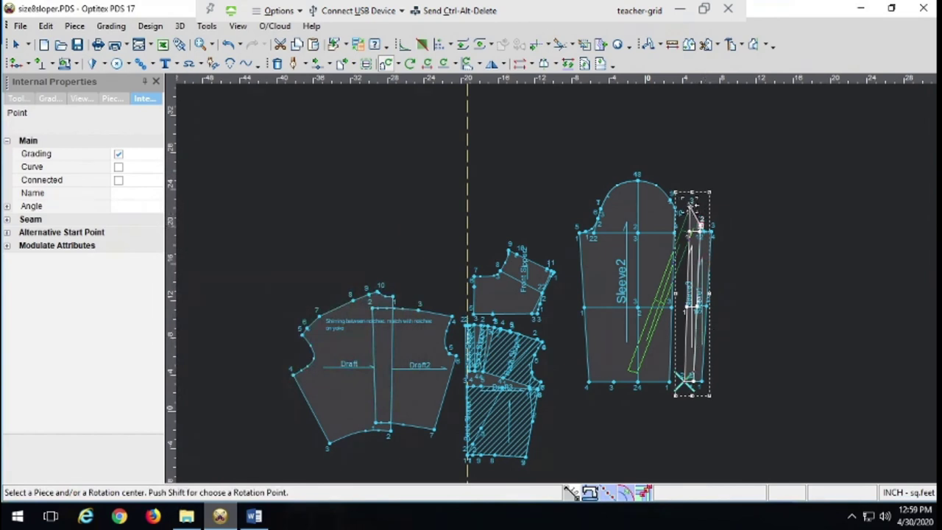
# Rotate the narrow strip nearest Sleeve2 by 2.4 degrees about its top cap point, swinging its hem away from Sleeve2.
pyautogui.click(213, 45)
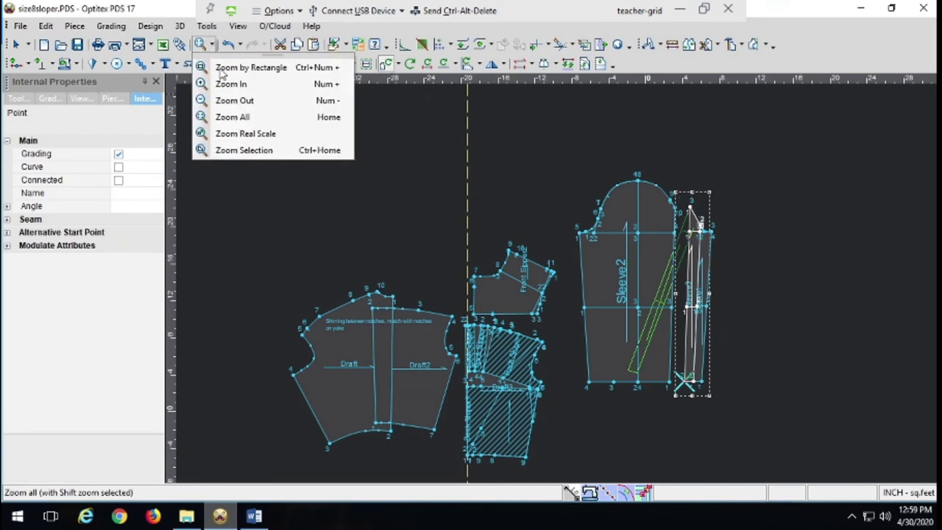
pyautogui.moveTo(642, 160); pyautogui.dragTo(756, 443)
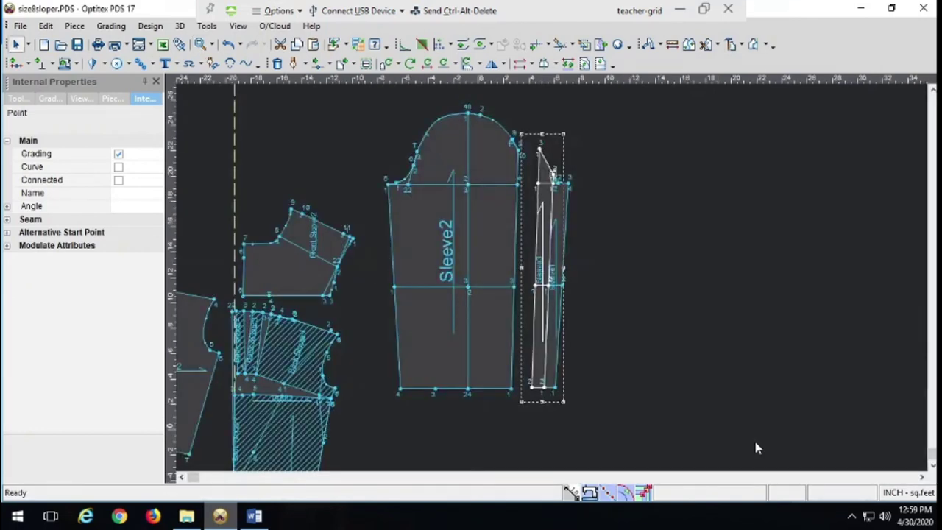
pyautogui.click(704, 46)
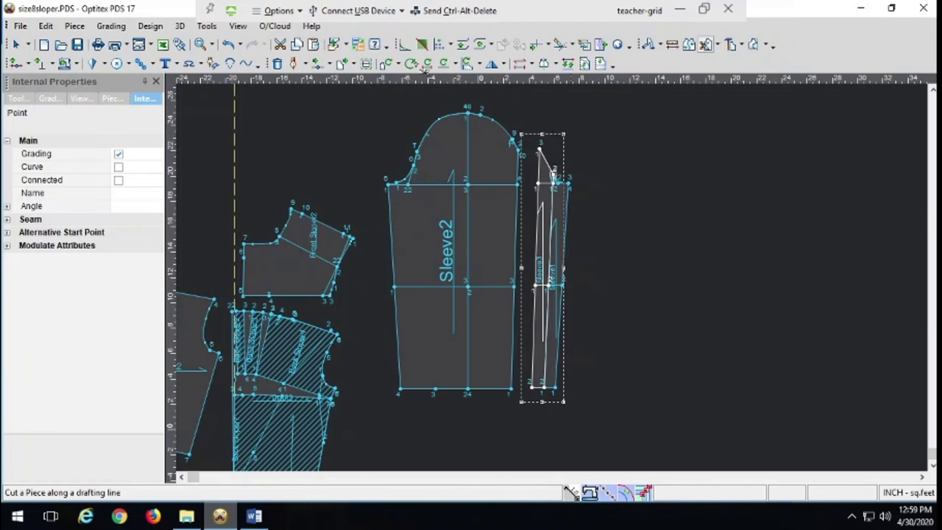
pyautogui.click(386, 64)
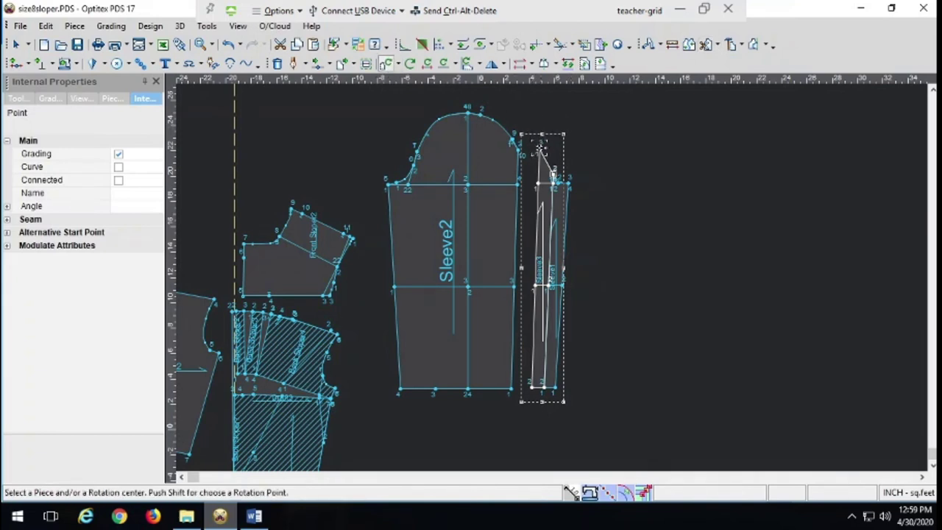
pyautogui.click(540, 149)
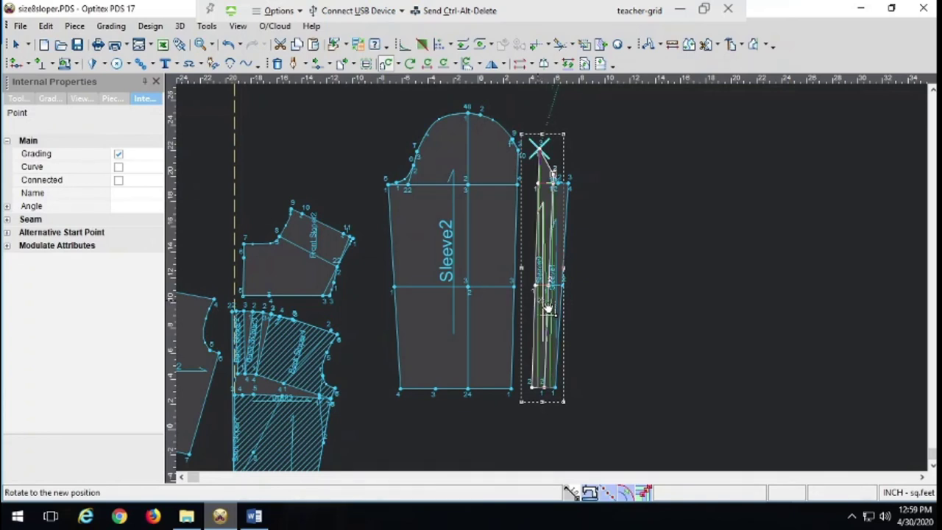
pyautogui.click(540, 306)
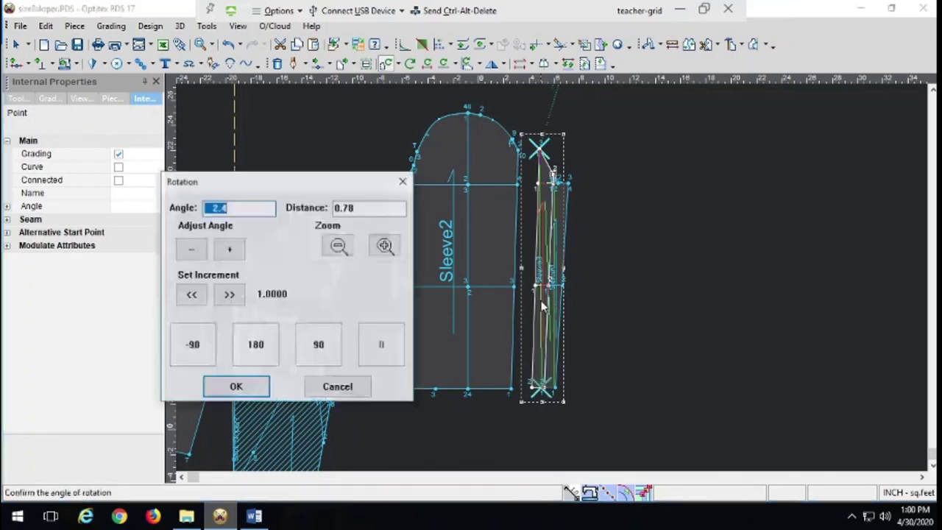
pyautogui.click(237, 388)
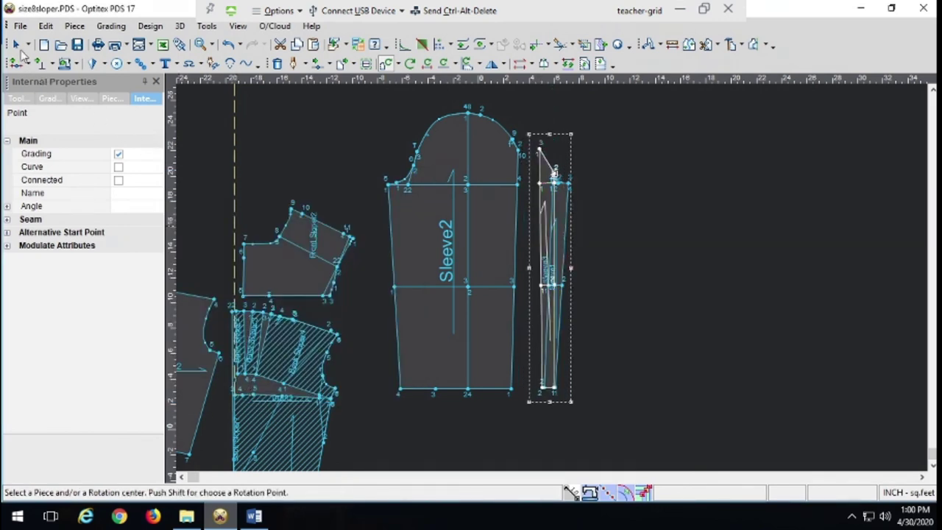
# Move the rotated strip against Sleeve2 so they meet at the cap, and shift the outer Sleeve1 strip clear of it.
pyautogui.click(18, 45)
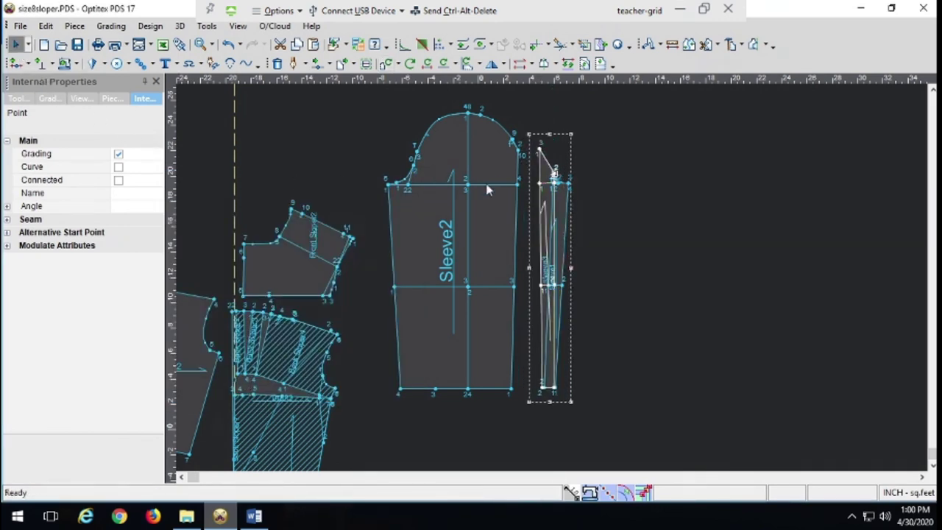
pyautogui.moveTo(536, 179); pyautogui.dragTo(526, 181)
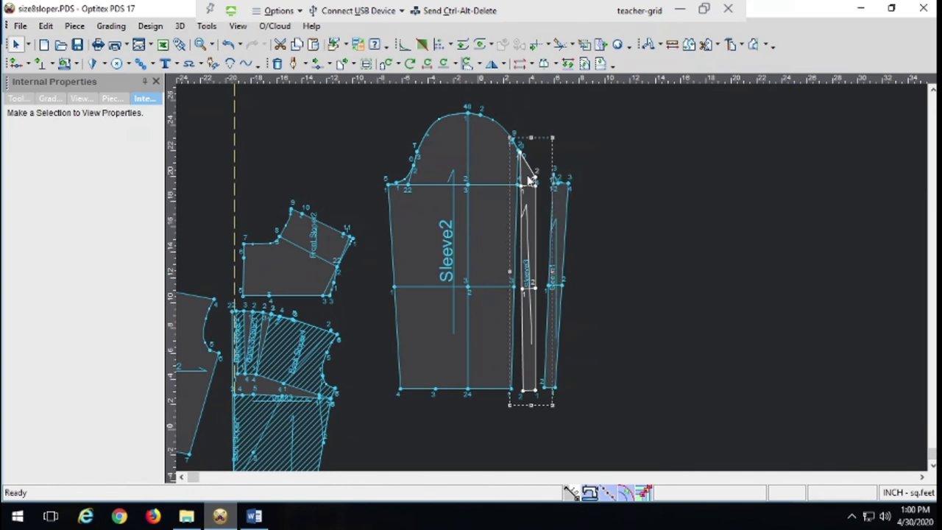
pyautogui.moveTo(603, 211); pyautogui.dragTo(602, 212)
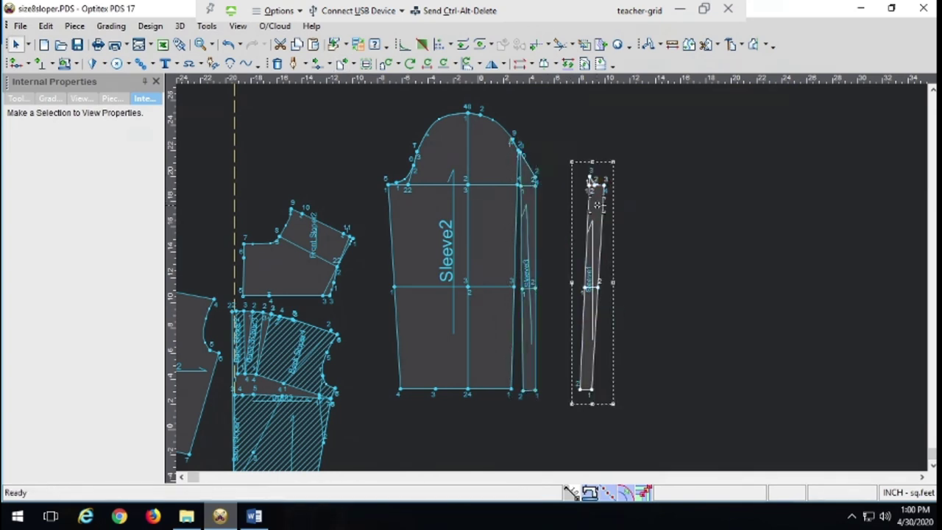
# Rotate the outer Sleeve1 strip by 3.6 degrees about its top point and move it back beside the neighbouring strip.
pyautogui.press('r')
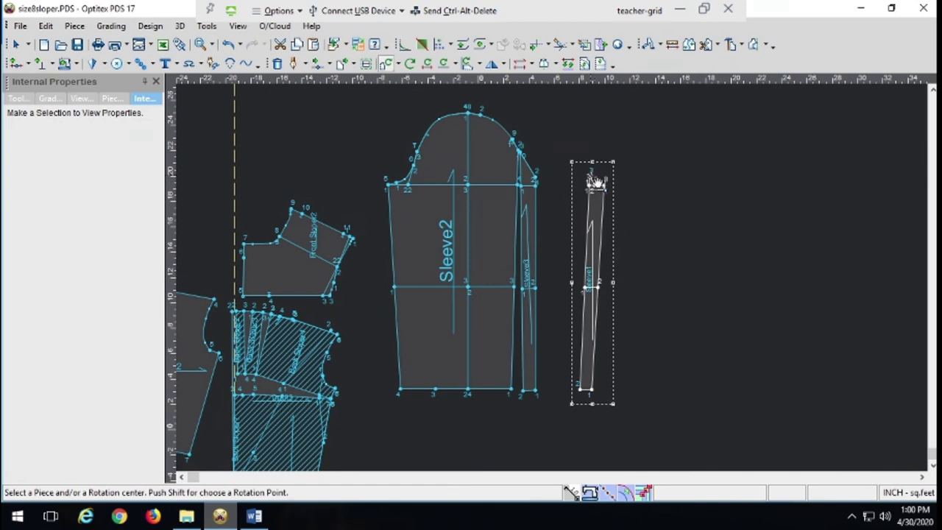
pyautogui.click(589, 176)
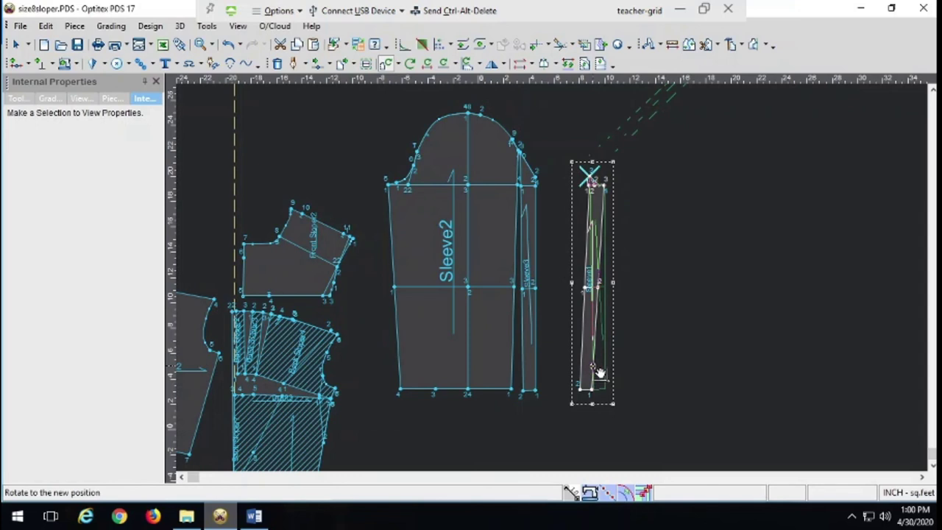
pyautogui.click(596, 374)
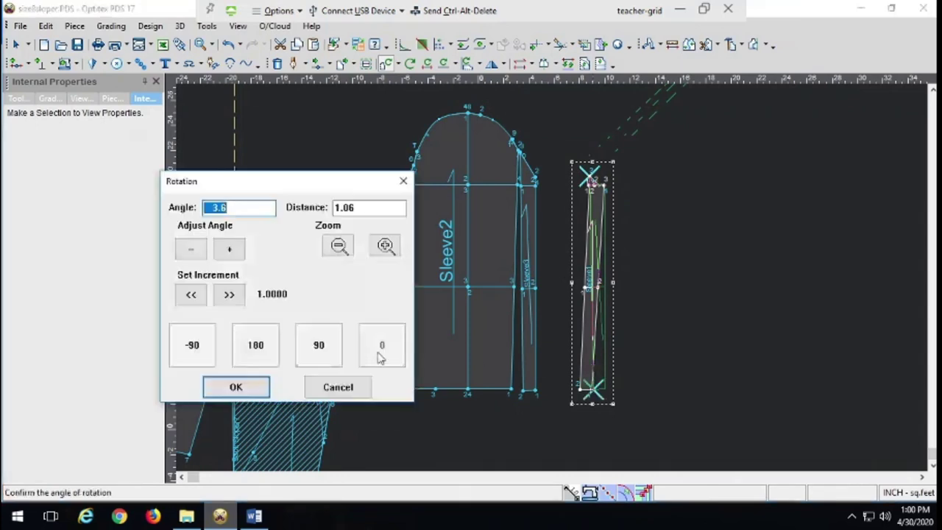
pyautogui.click(236, 386)
pyautogui.click(16, 46)
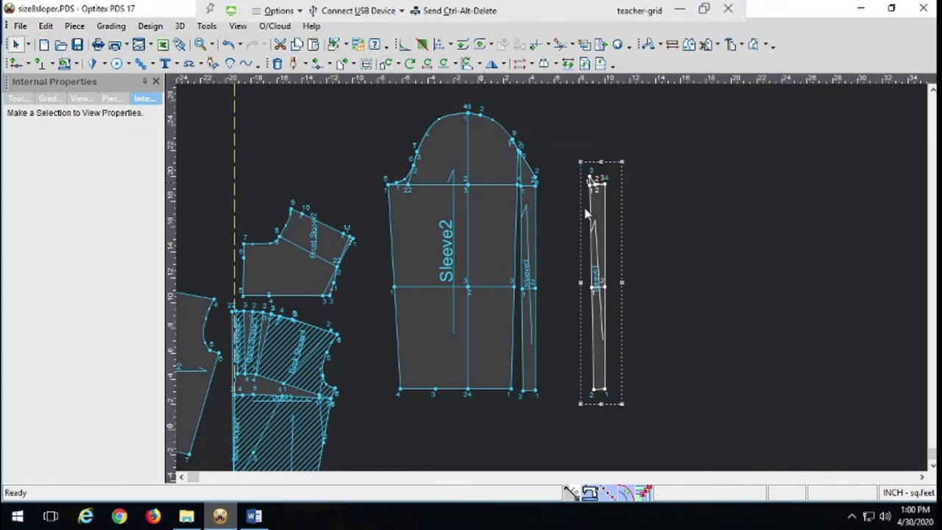
pyautogui.moveTo(577, 213); pyautogui.dragTo(559, 213)
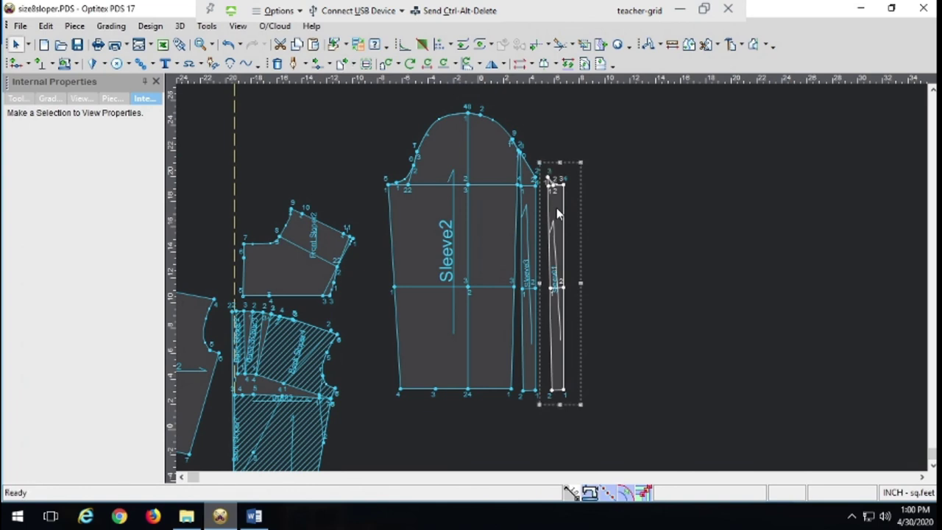
# Rotate the outer Sleeve1 strip a further 2 degrees about its top point, swinging its hem outwards.
pyautogui.press('r')
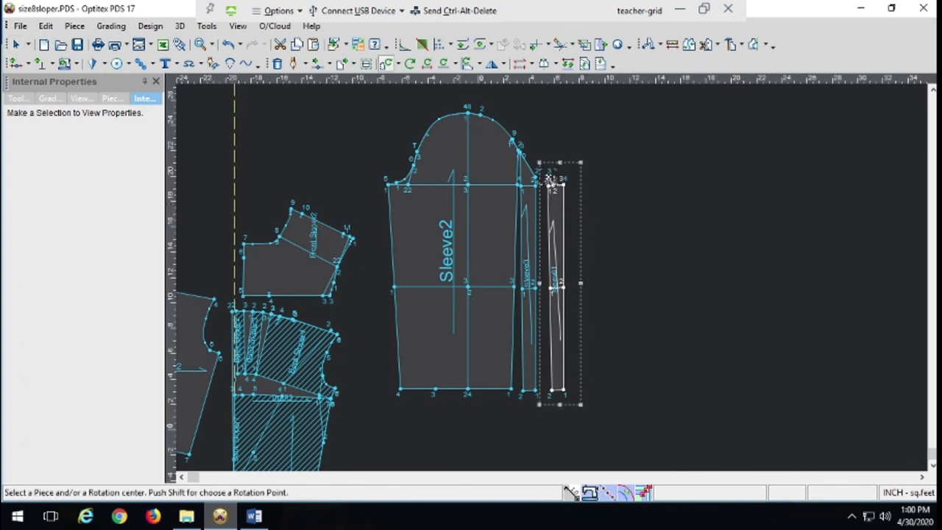
pyautogui.click(568, 391)
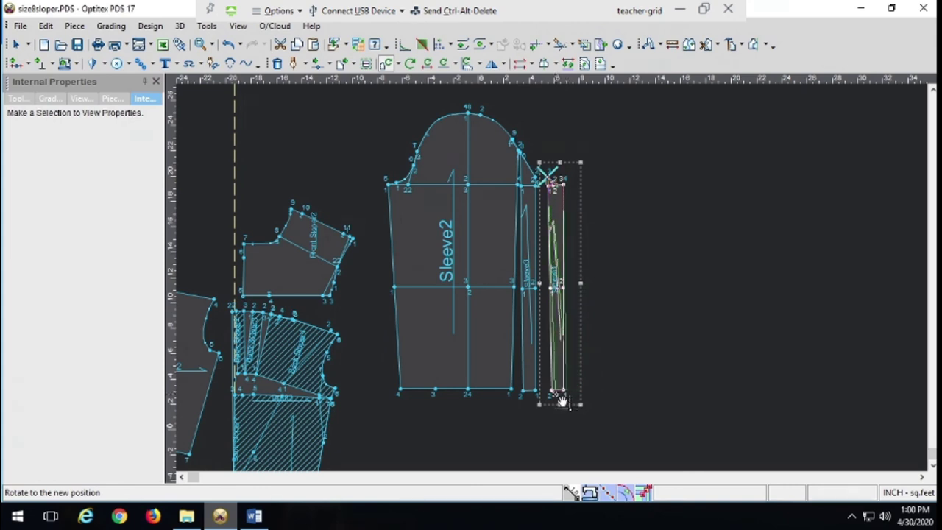
pyautogui.click(562, 401)
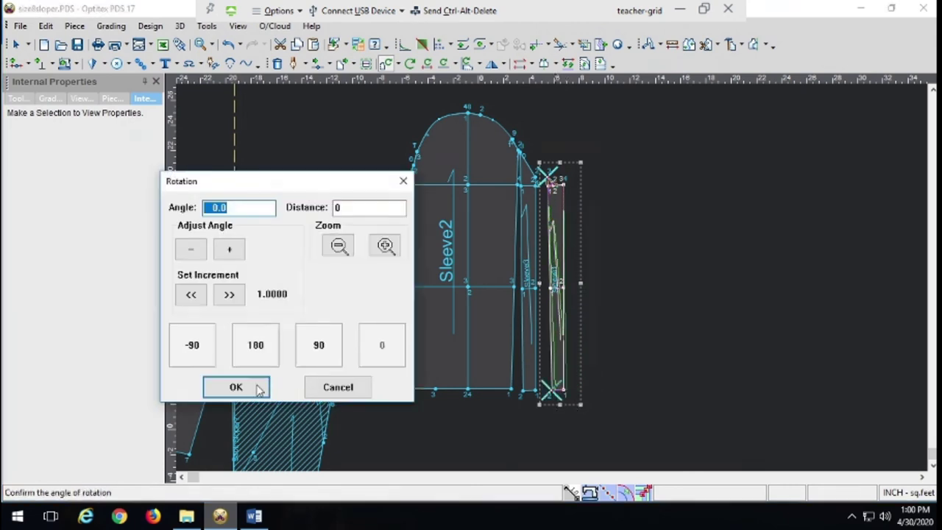
pyautogui.click(234, 208)
pyautogui.write('2')
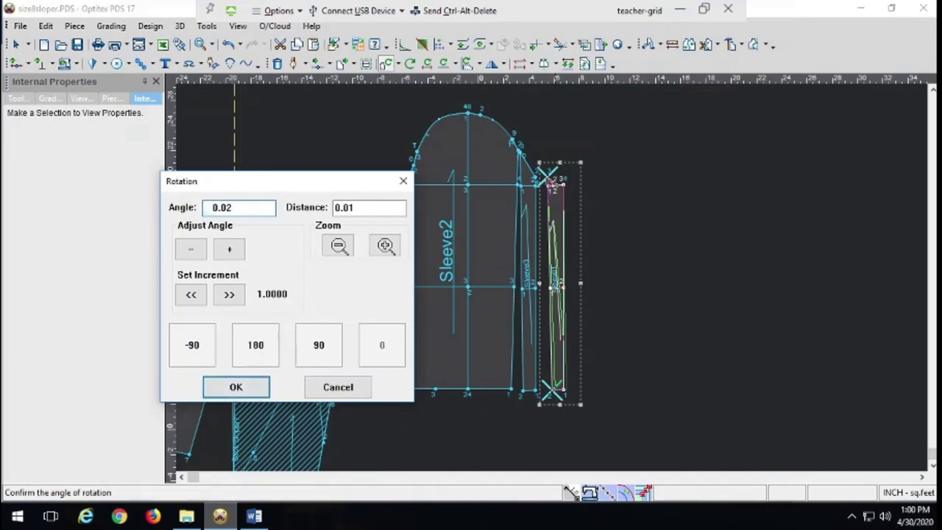
pyautogui.press('BackSpace')
pyautogui.press('BackSpace')
pyautogui.press('BackSpace')
pyautogui.press('BackSpace')
pyautogui.write('2')
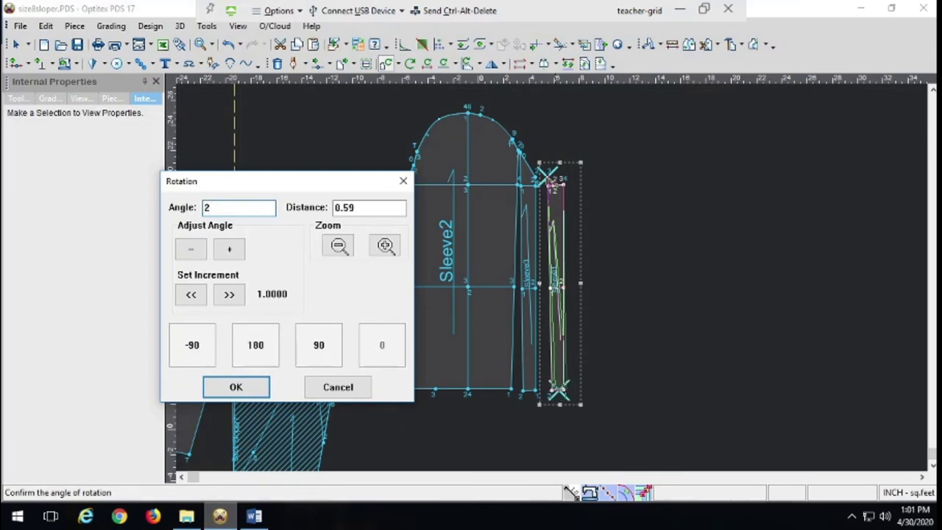
pyautogui.press('Return')
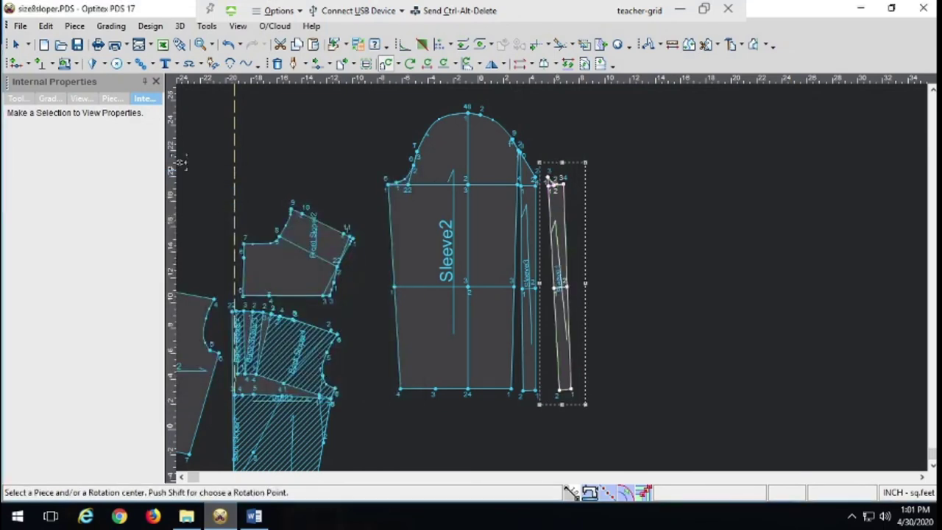
# Move the outer Sleeve1 strip so its top point meets the underarm end of the neighbouring strip's cap.
pyautogui.click(16, 44)
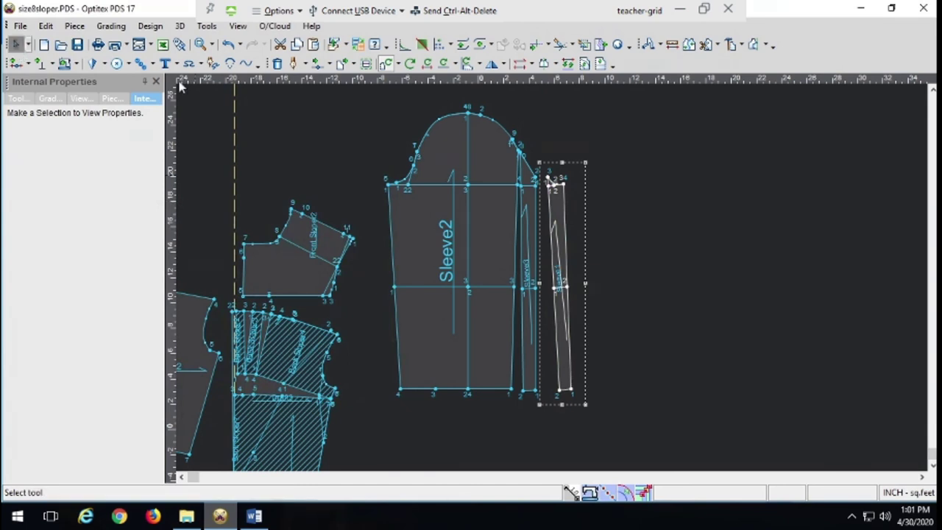
pyautogui.moveTo(552, 205); pyautogui.dragTo(544, 205)
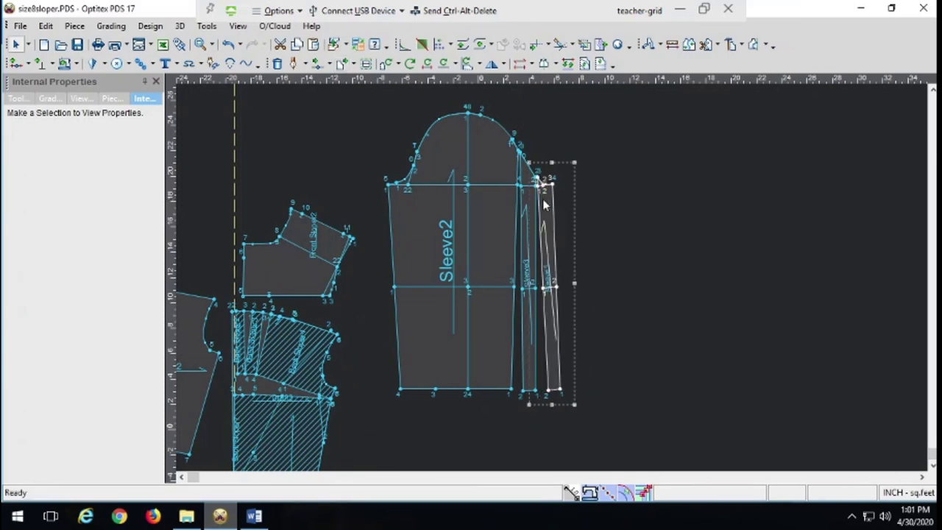
pyautogui.click(200, 44)
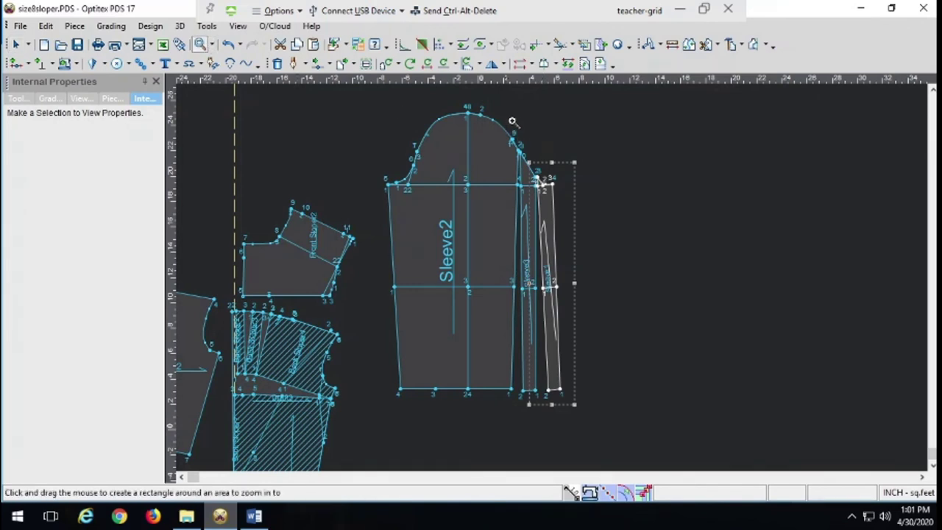
# Move the Sleeve3 strip to meet Sleeve2's cap, and the outer Sleeve1 strip to meet Sleeve3's underarm end.
pyautogui.moveTo(512, 121); pyautogui.dragTo(566, 209)
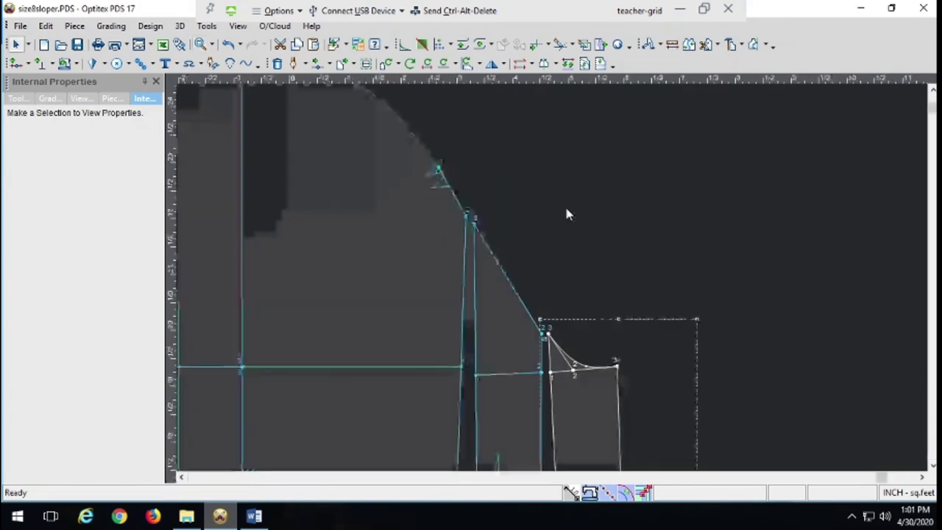
pyautogui.click(488, 277)
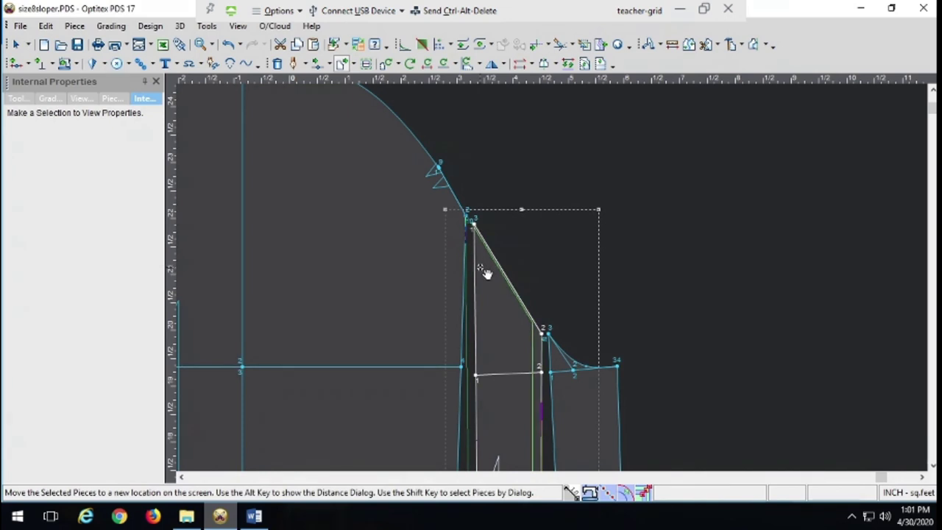
pyautogui.moveTo(485, 272); pyautogui.dragTo(486, 269)
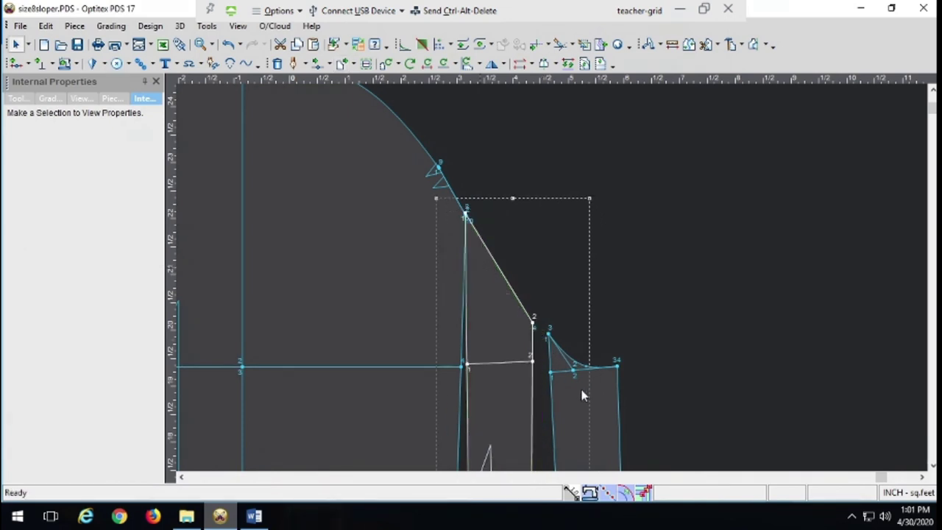
pyautogui.moveTo(582, 390); pyautogui.dragTo(576, 384)
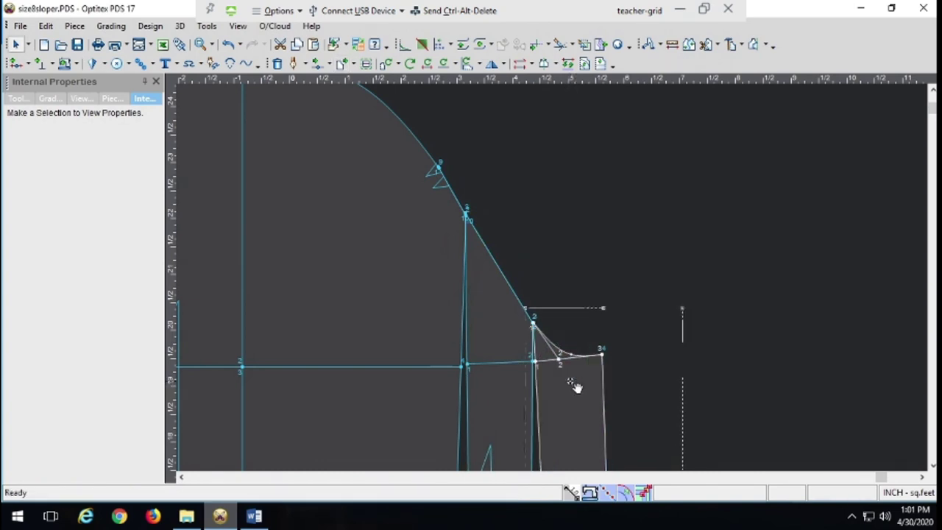
# Examine the whole sleeve from cap to hem with its two strips spread along the underarm side.
pyautogui.click(210, 44)
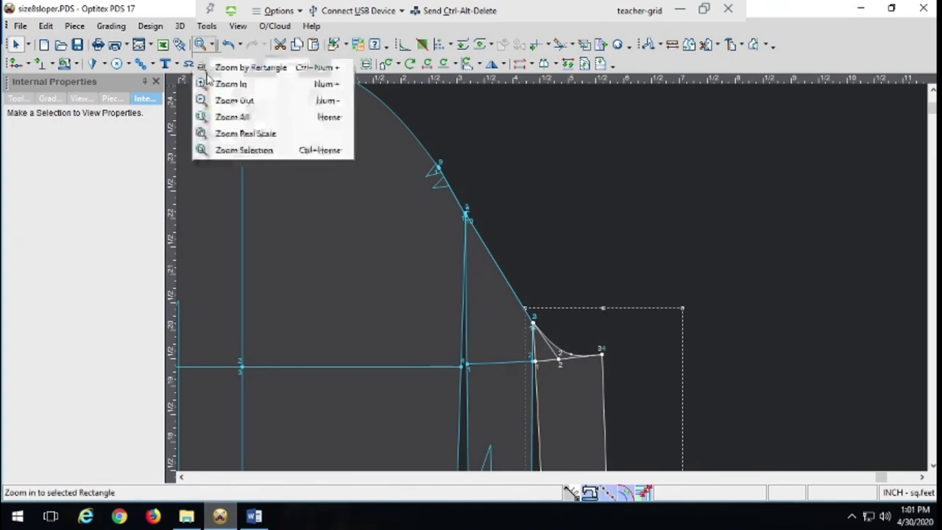
pyautogui.press('Down')
pyautogui.press('Down')
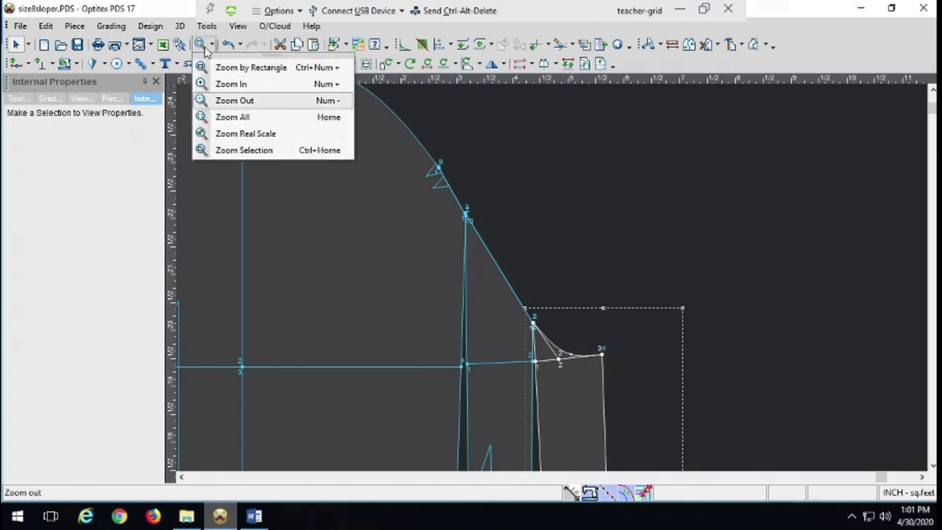
pyautogui.press('Return')
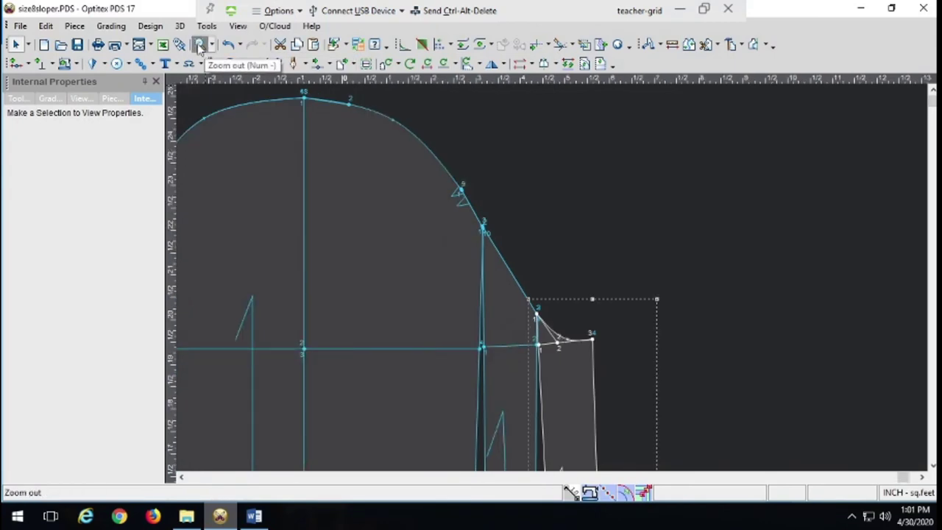
pyautogui.click(199, 45)
pyautogui.click(200, 45)
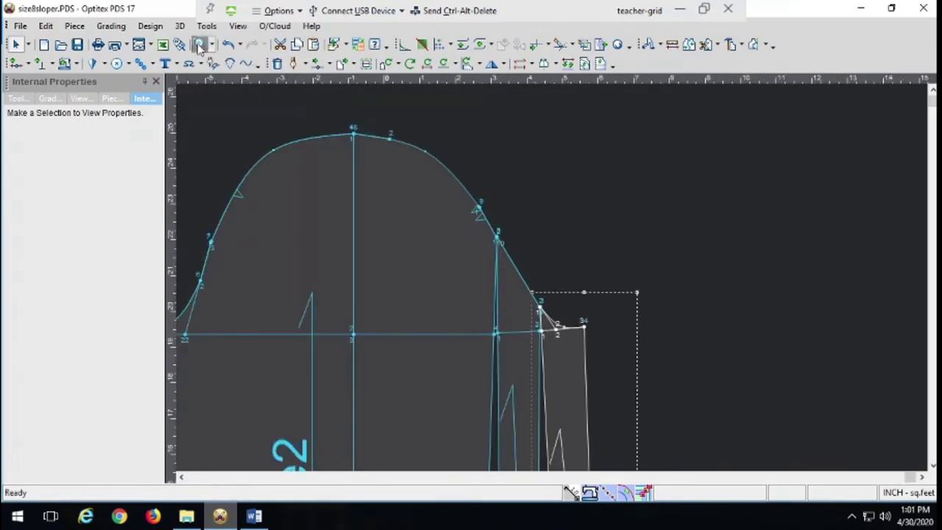
pyautogui.click(199, 45)
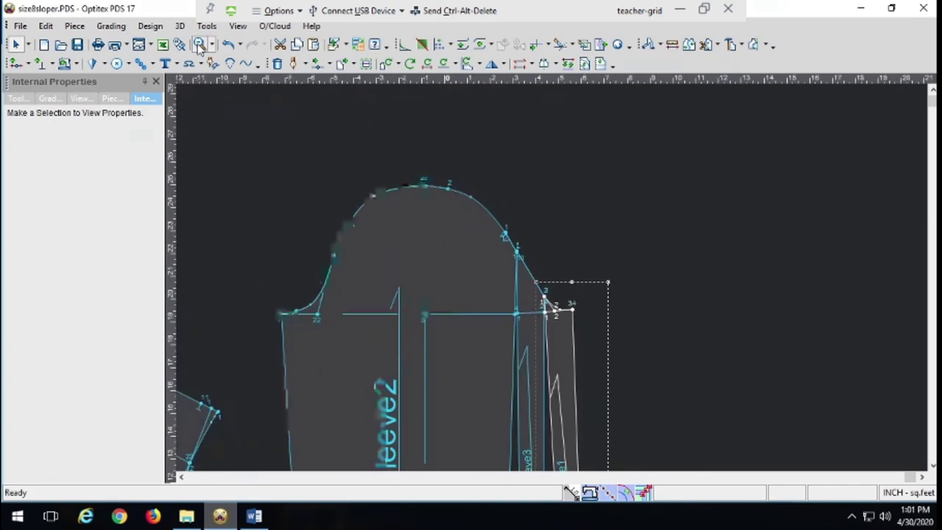
pyautogui.click(199, 45)
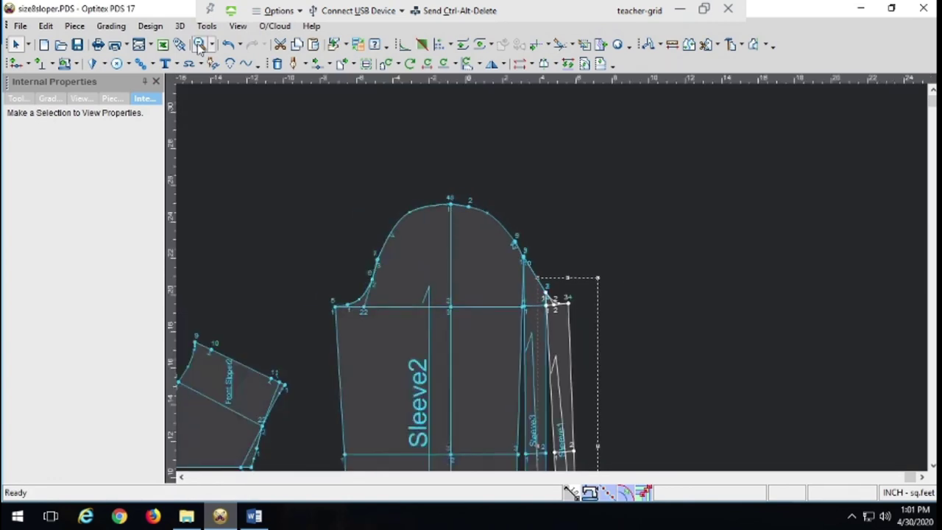
pyautogui.click(199, 45)
pyautogui.press('d')
pyautogui.press('Escape')
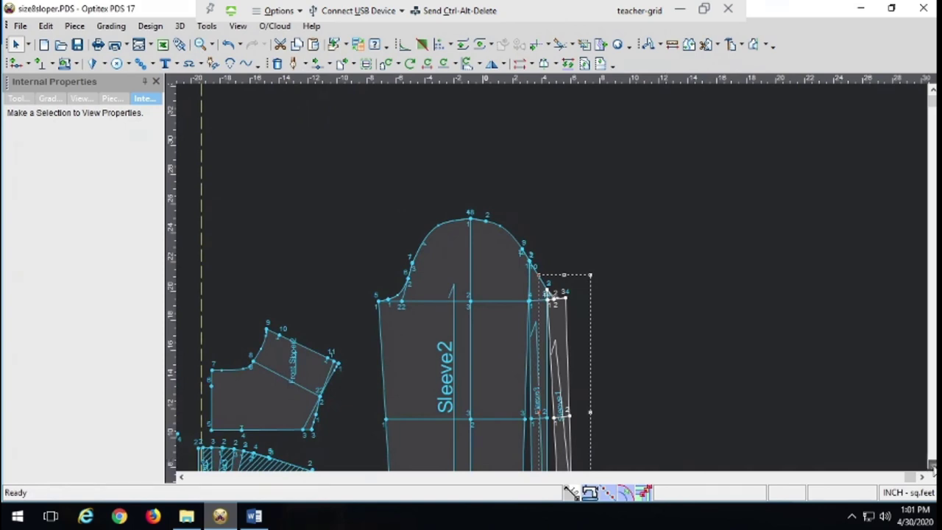
pyautogui.click(931, 465)
pyautogui.click(932, 465)
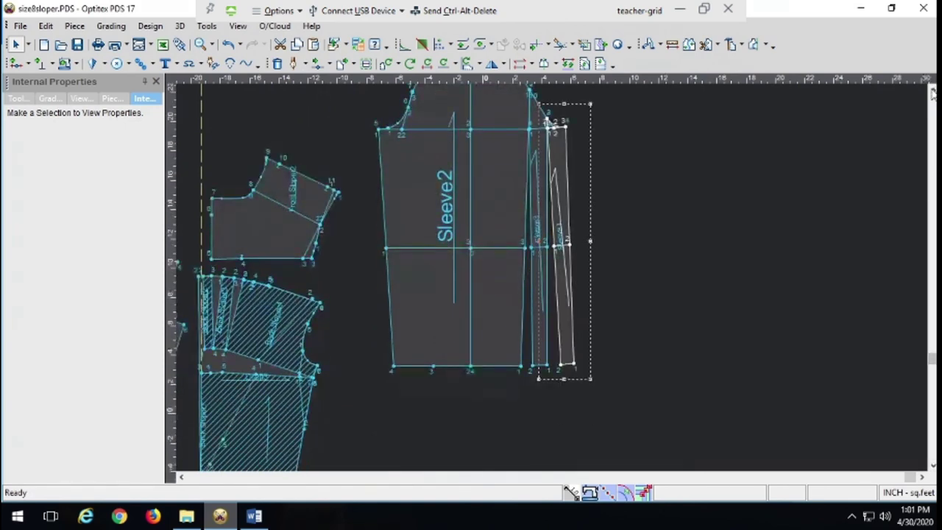
pyautogui.click(932, 92)
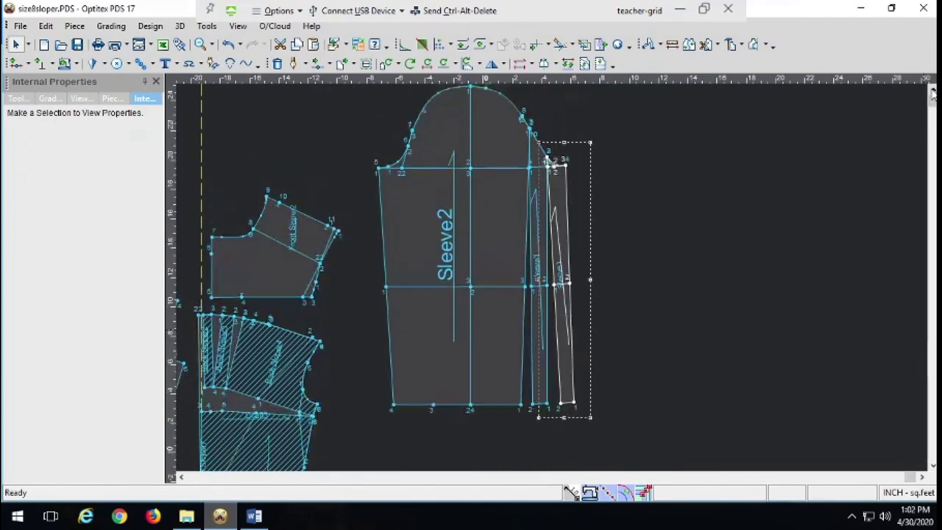
# Select Sleeve2 with both strips and draft a closed internal contour around their combined outer outline.
pyautogui.click(451, 132)
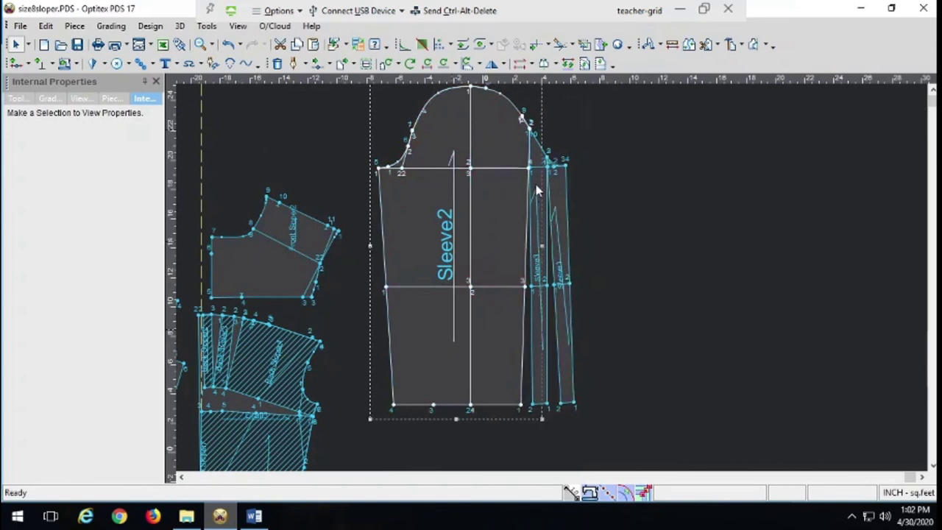
pyautogui.keyDown('shift'); pyautogui.click(560, 193); pyautogui.keyUp('shift')
pyautogui.keyDown('shift'); pyautogui.click(559, 193); pyautogui.keyUp('shift')
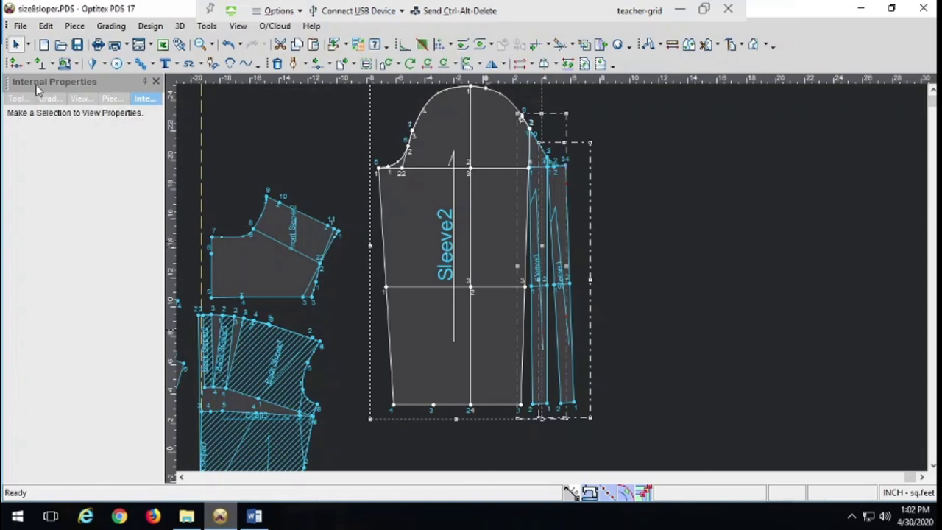
pyautogui.click(292, 63)
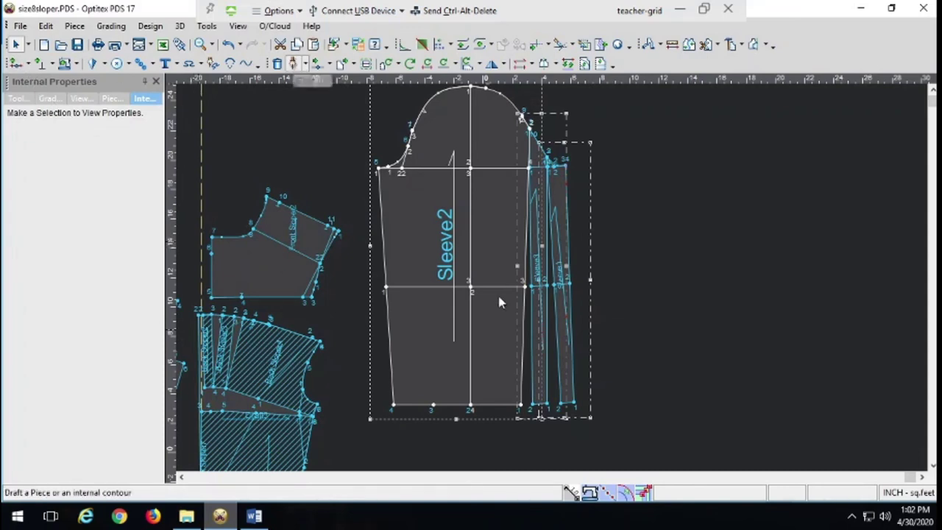
pyautogui.click(572, 398)
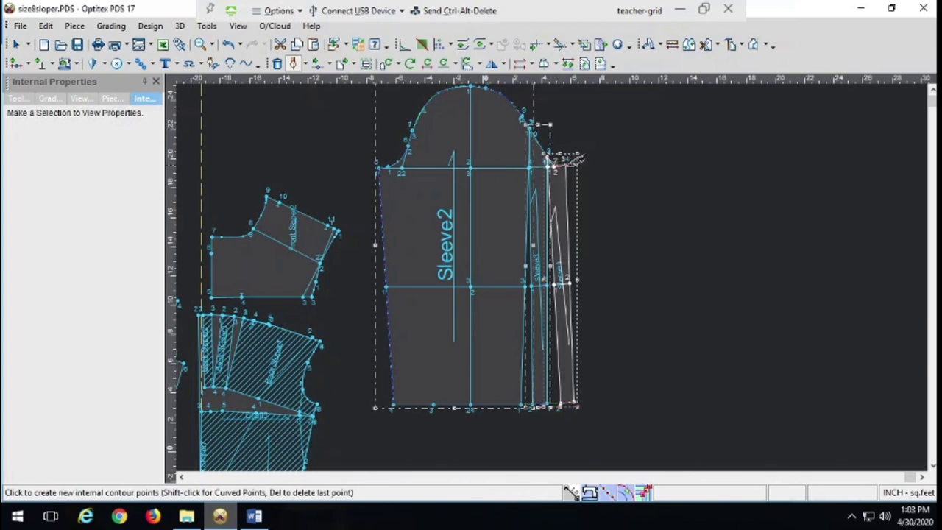
pyautogui.doubleClick(576, 403)
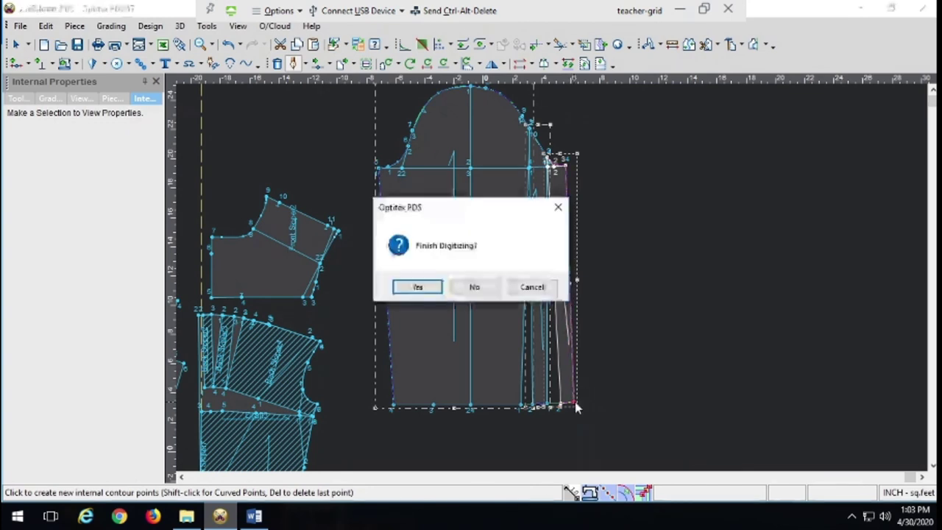
pyautogui.click(429, 286)
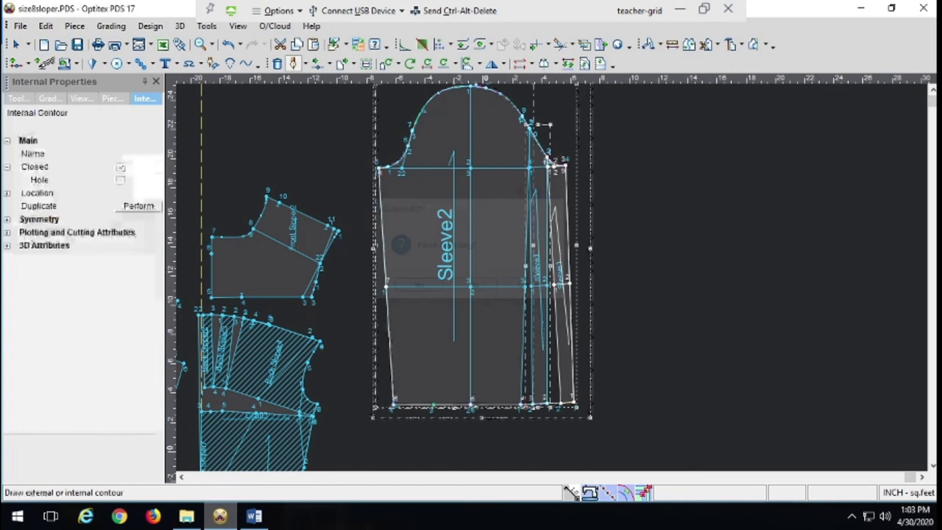
# Add notches on the sleeve hem where the spread strips' edges meet it.
pyautogui.click(40, 63)
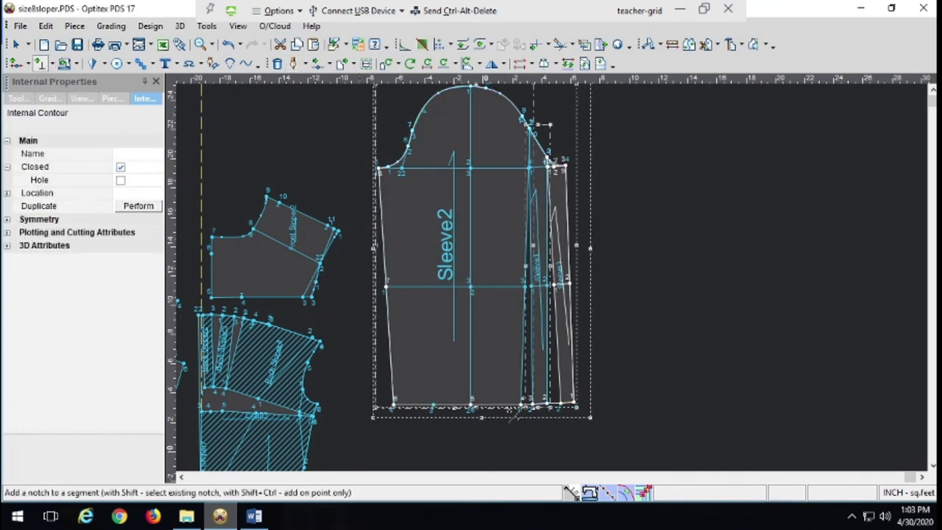
pyautogui.click(535, 404)
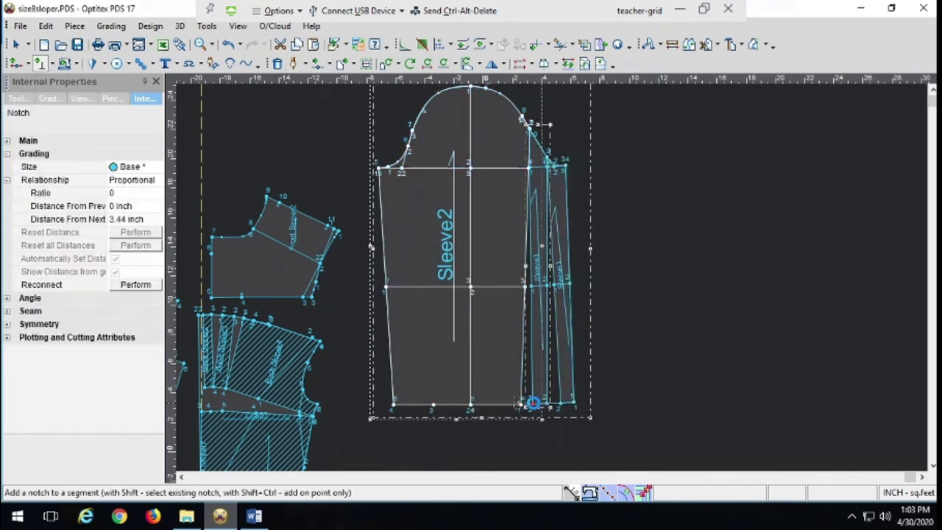
pyautogui.moveTo(547, 404); pyautogui.dragTo(565, 404)
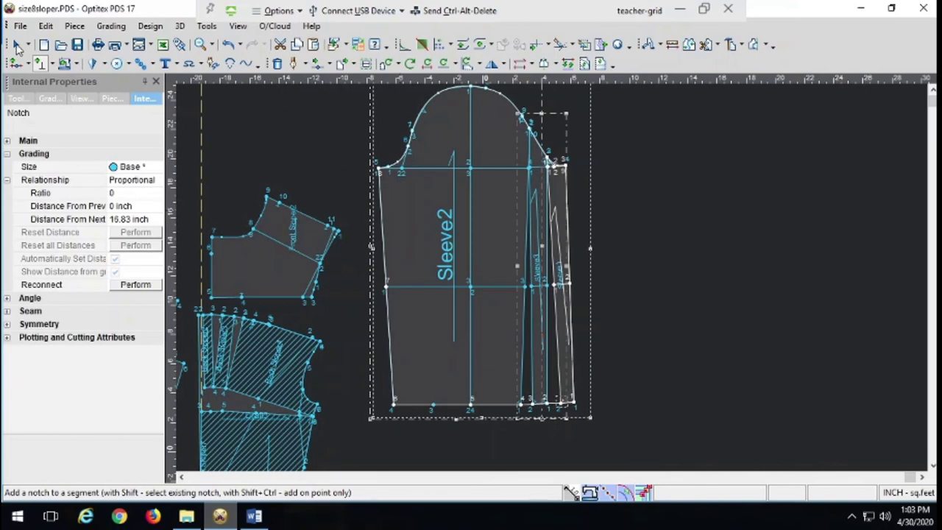
# Protect the three selected sleeve pieces against editing.
pyautogui.click(16, 45)
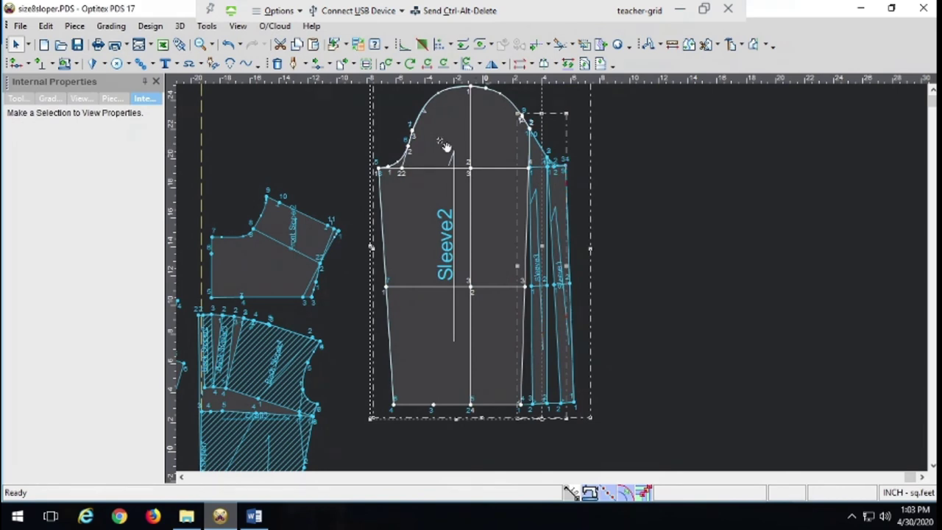
pyautogui.click(124, 101)
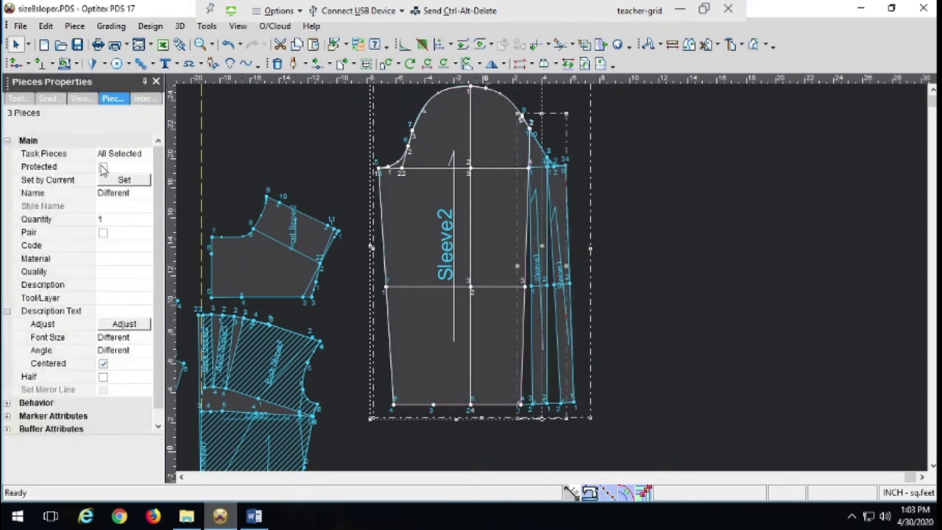
pyautogui.click(103, 168)
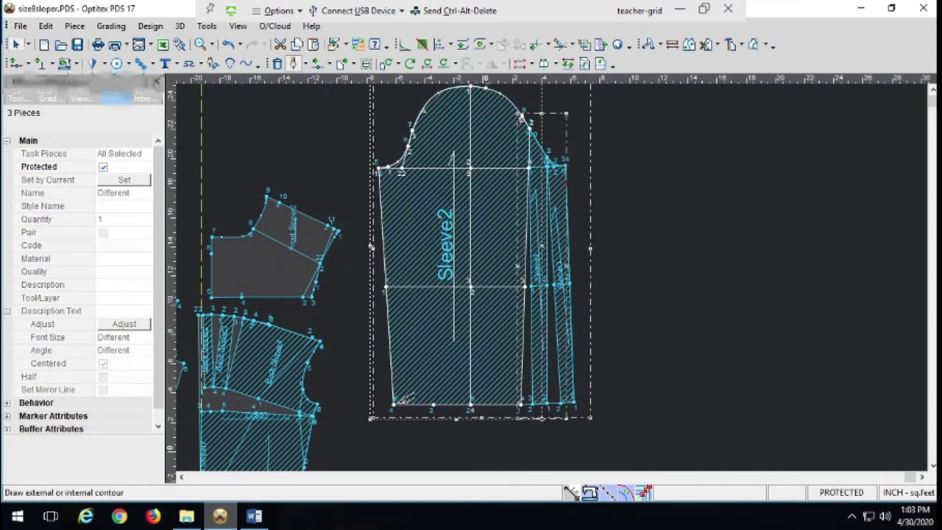
# Draft a new closed piece around the combined outline of Sleeve2 and the spread strips, keeping the originals protected.
pyautogui.click(292, 63)
pyautogui.click(380, 171)
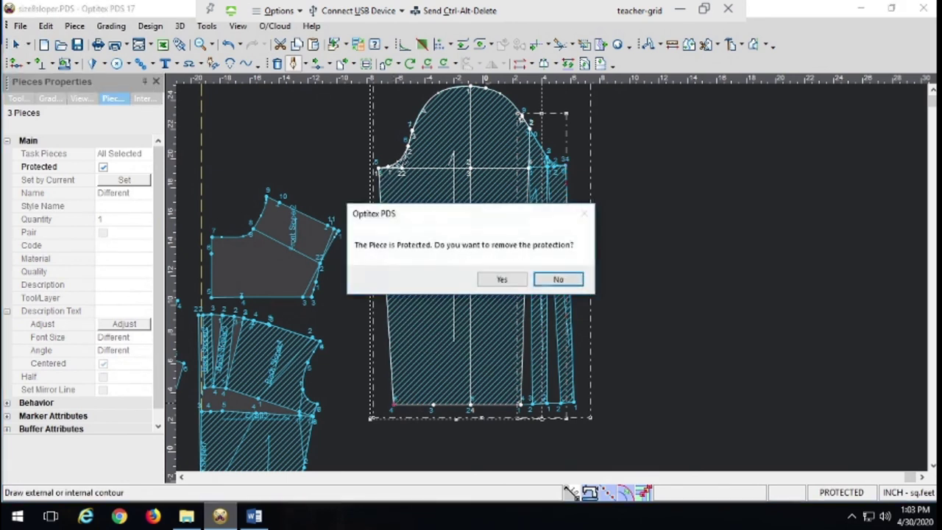
pyautogui.press('Return')
pyautogui.click(388, 163)
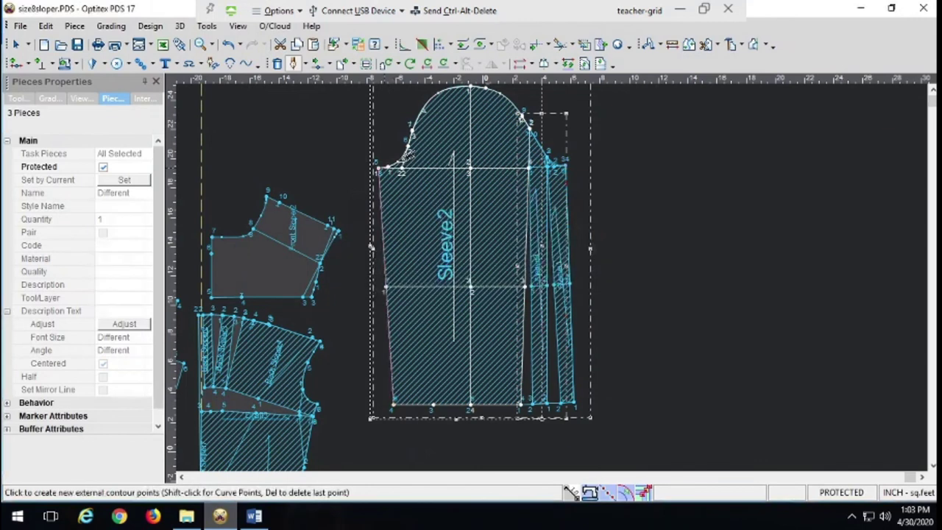
pyautogui.click(412, 133)
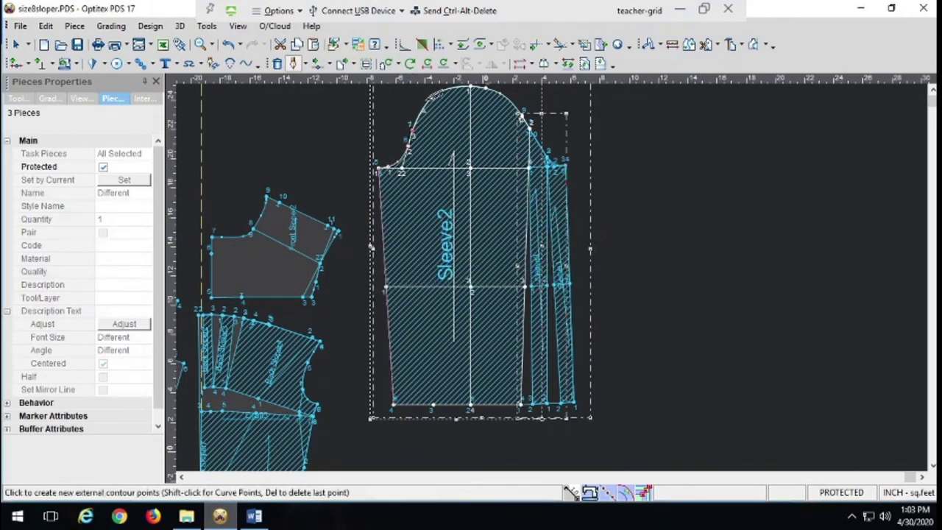
pyautogui.click(488, 86)
pyautogui.click(524, 113)
pyautogui.click(565, 165)
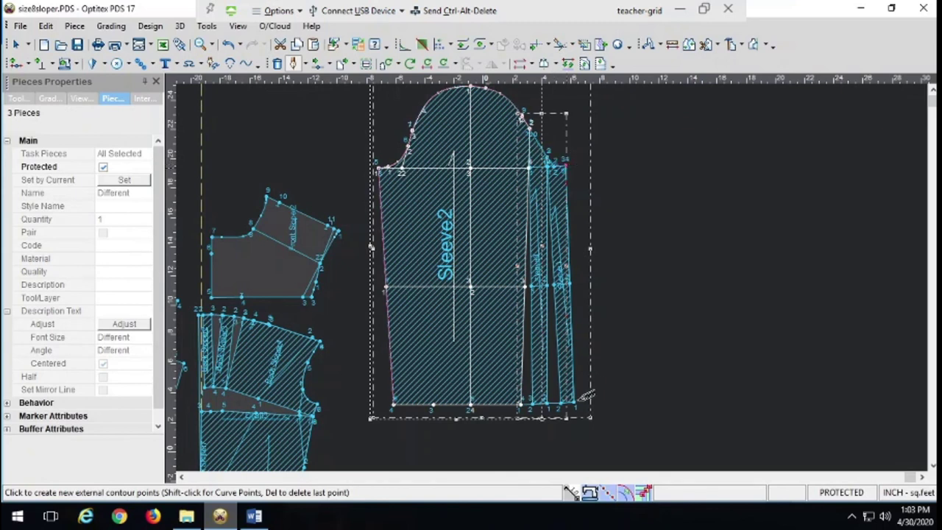
pyautogui.click(519, 404)
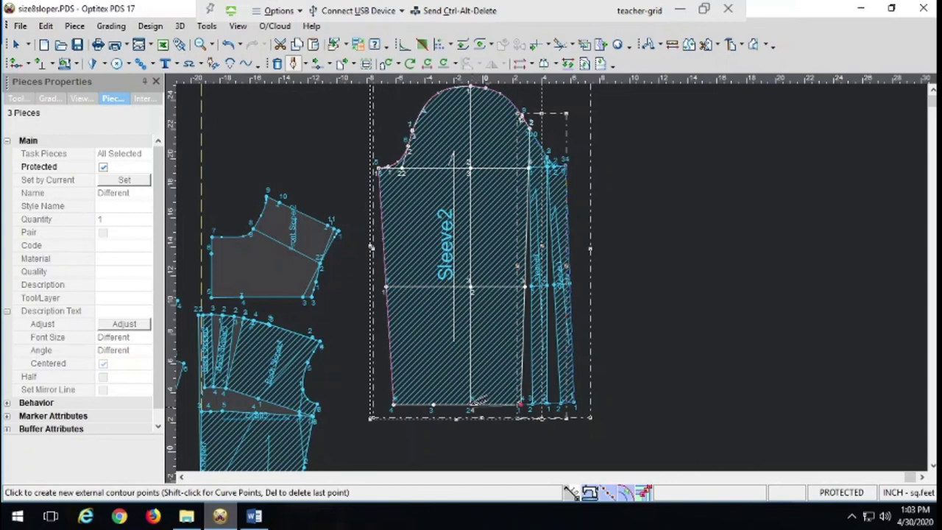
pyautogui.click(393, 409)
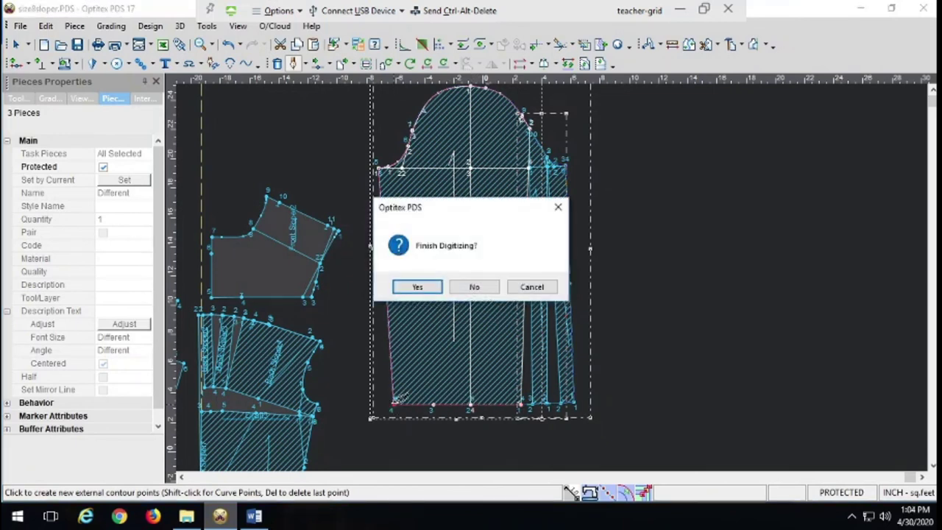
pyautogui.press('Return')
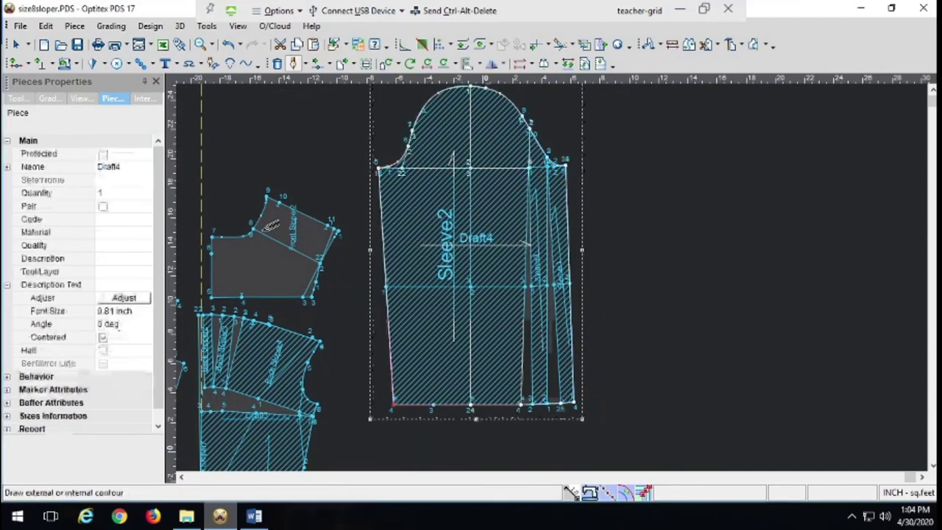
# Add notches on the hem of the new Draft4 sleeve piece where the spread strips' edges meet it.
pyautogui.click(41, 64)
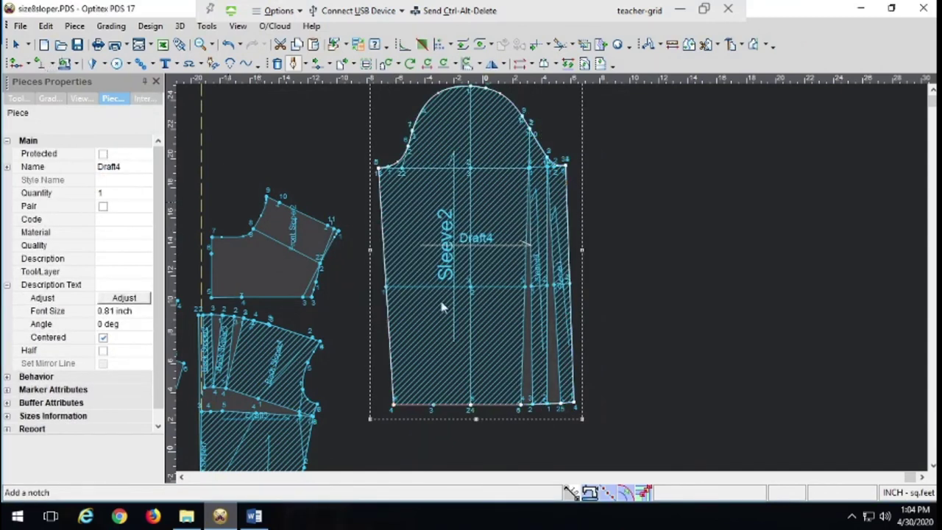
pyautogui.click(539, 411)
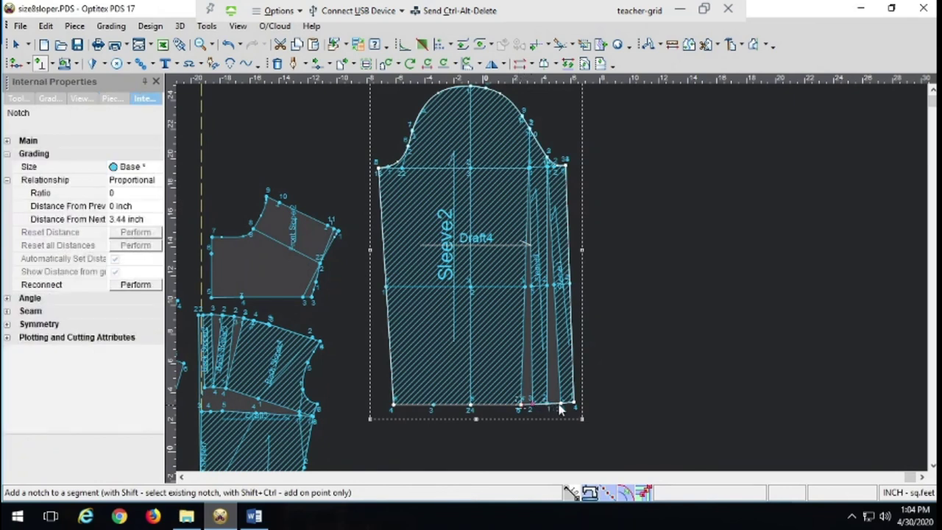
pyautogui.click(565, 410)
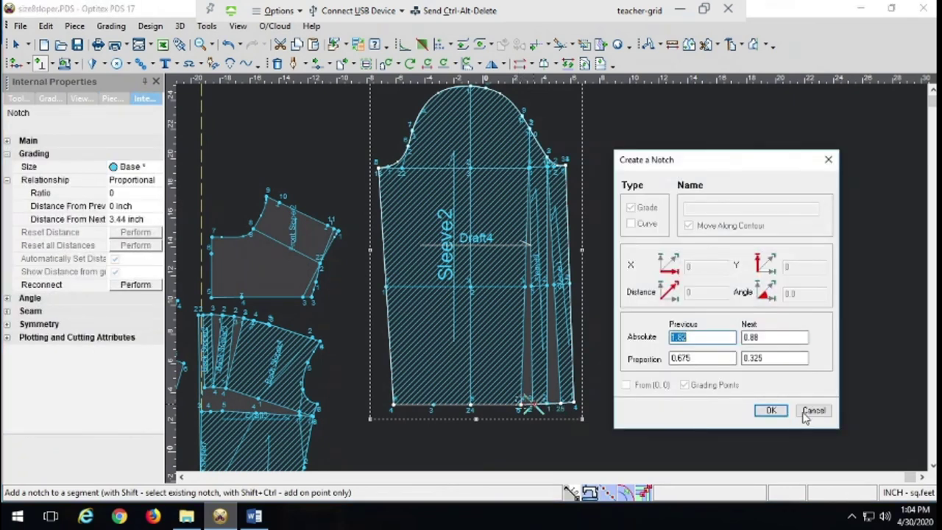
pyautogui.click(770, 411)
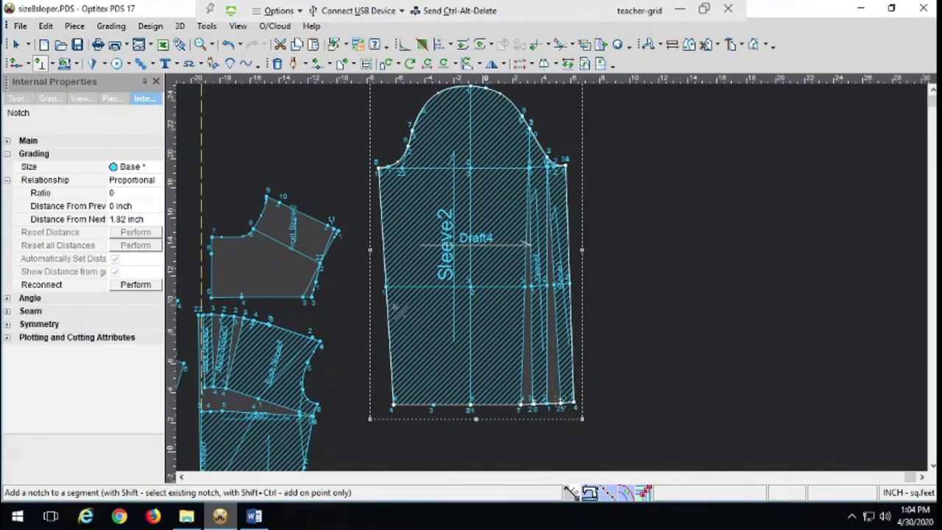
# Delete the misplaced Draft4 hem notch that sits just off the middle strip's lower corner.
pyautogui.click(209, 44)
pyautogui.click(215, 67)
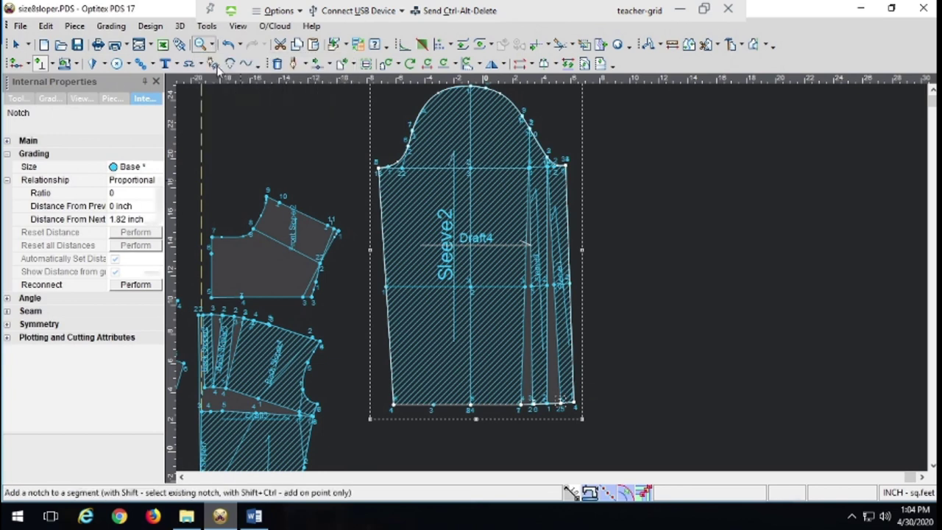
pyautogui.moveTo(495, 380); pyautogui.dragTo(605, 438)
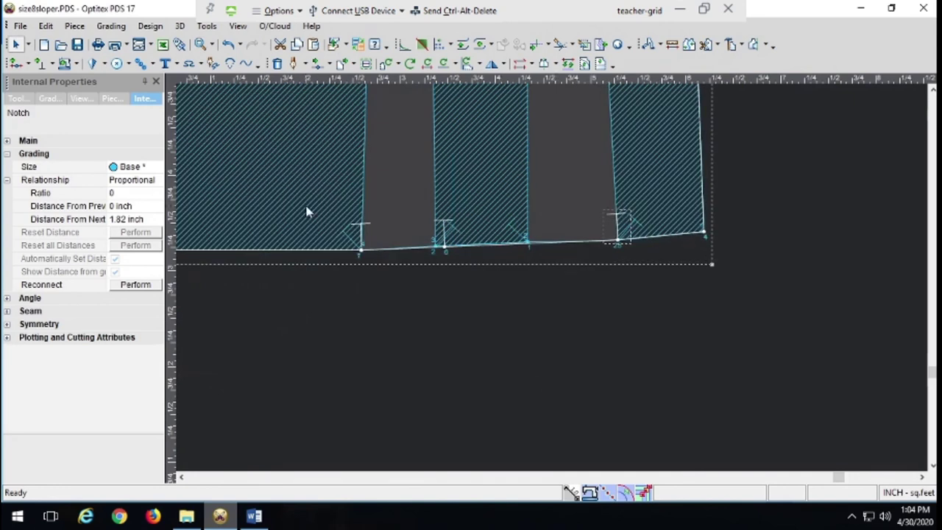
pyautogui.click(445, 252)
pyautogui.press('Escape')
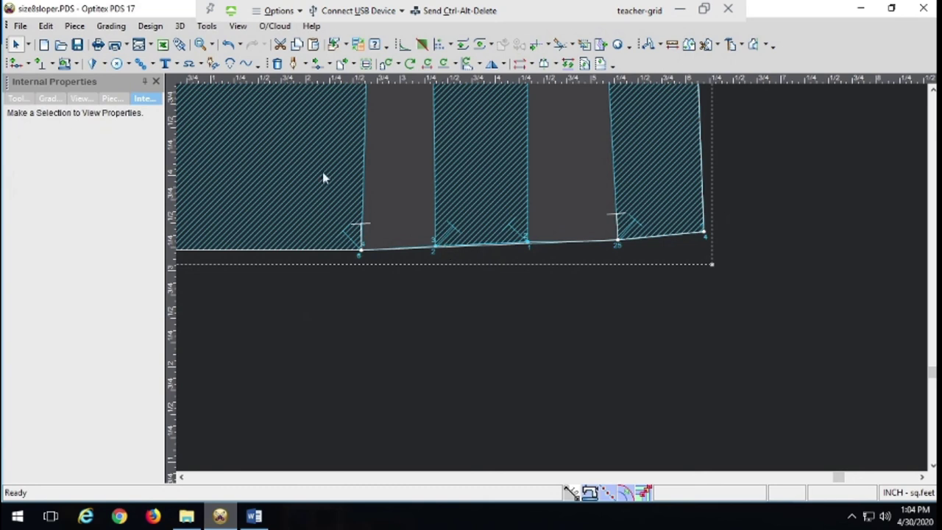
# Add Draft4 hem notches at both lower corners of the middle spread strip.
pyautogui.click(39, 64)
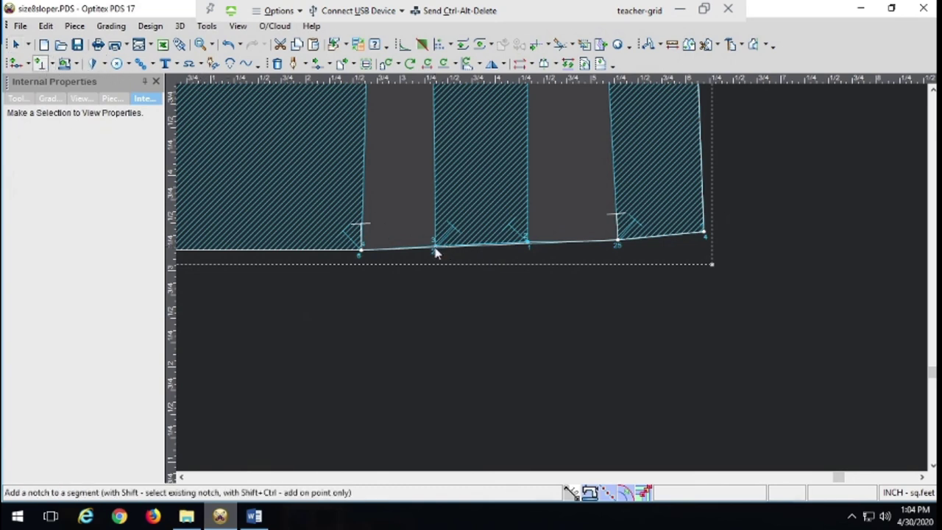
pyautogui.click(435, 251)
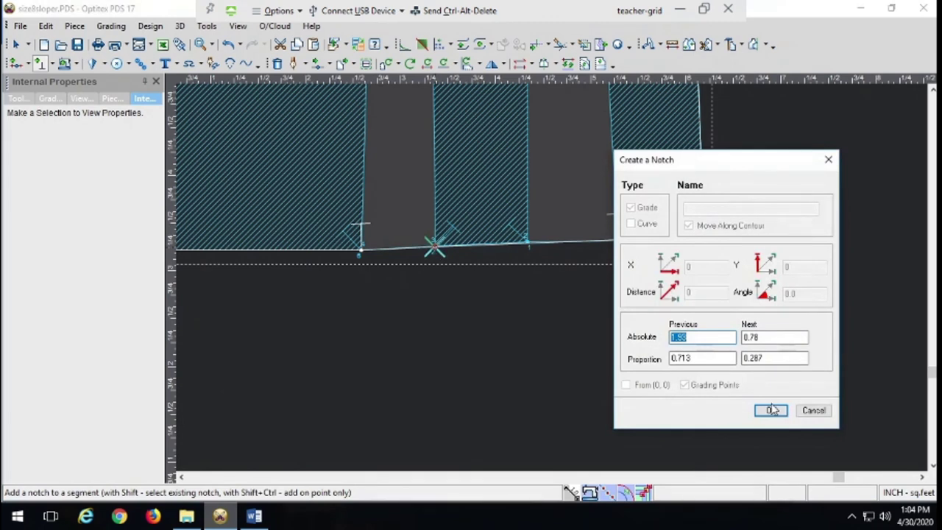
pyautogui.click(771, 410)
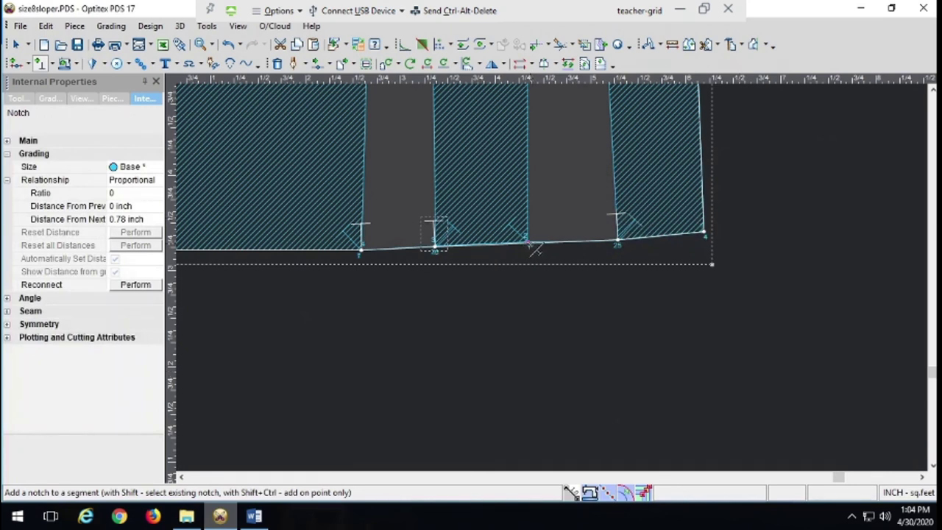
pyautogui.click(531, 243)
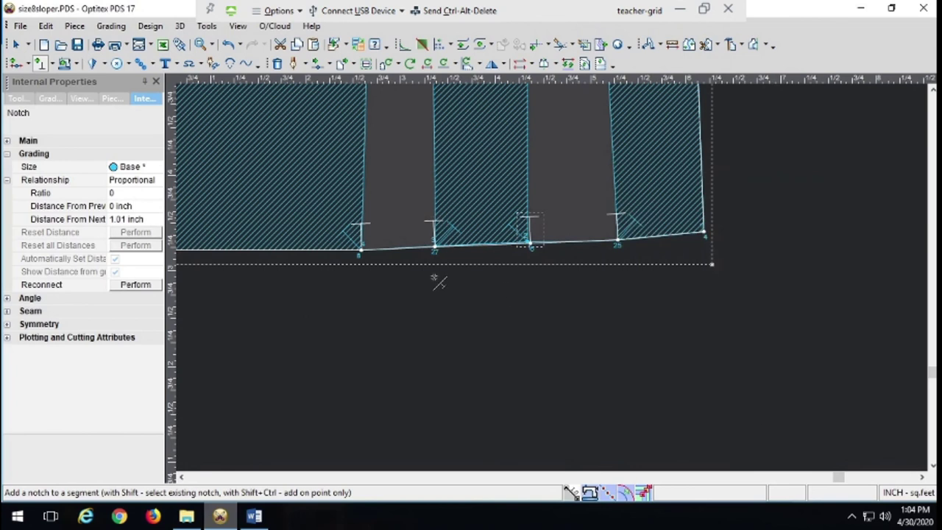
pyautogui.click(16, 45)
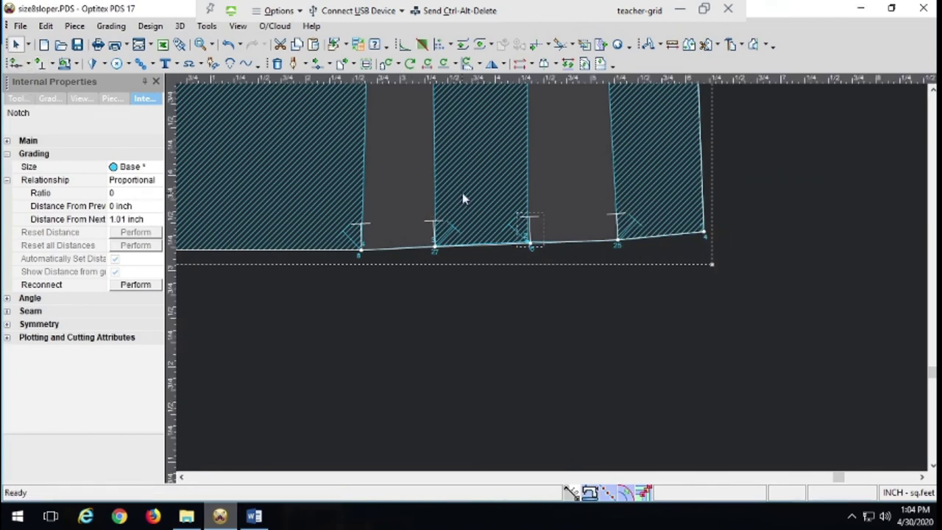
# Create a rectangular piece 11.6 inches long and 1.5 inches wide and place it just below the sleeve hem.
pyautogui.click(75, 26)
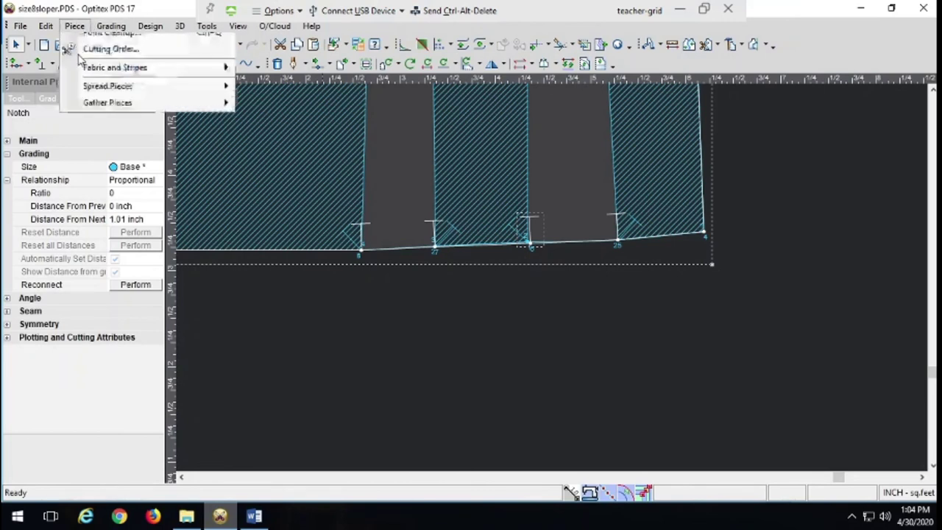
pyautogui.moveTo(109, 87)
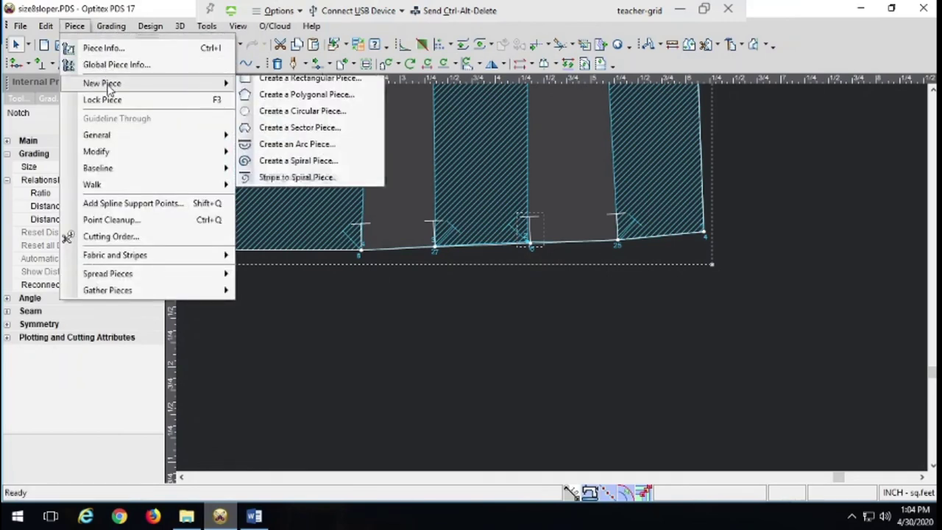
pyautogui.click(287, 93)
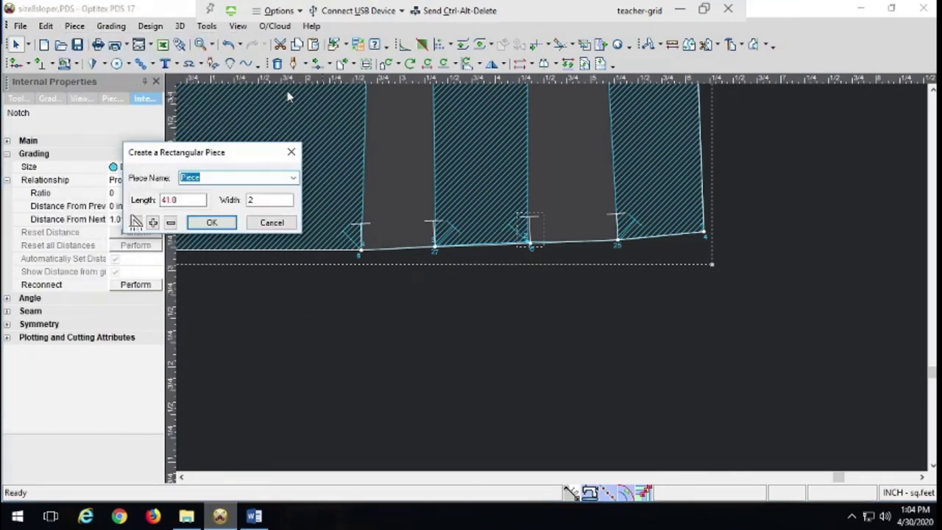
pyautogui.press('Tab')
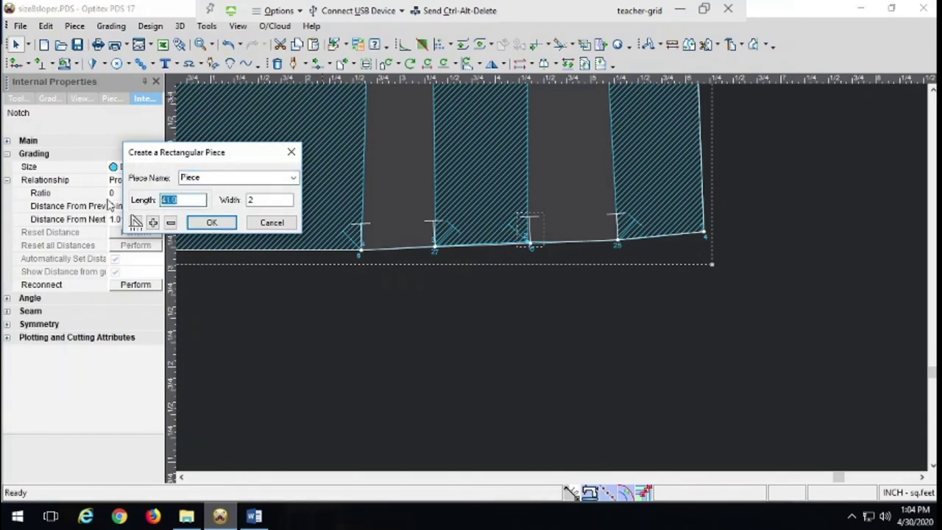
pyautogui.write('10')
pyautogui.press('BackSpace')
pyautogui.write('1')
pyautogui.write('.6')
pyautogui.press('Tab')
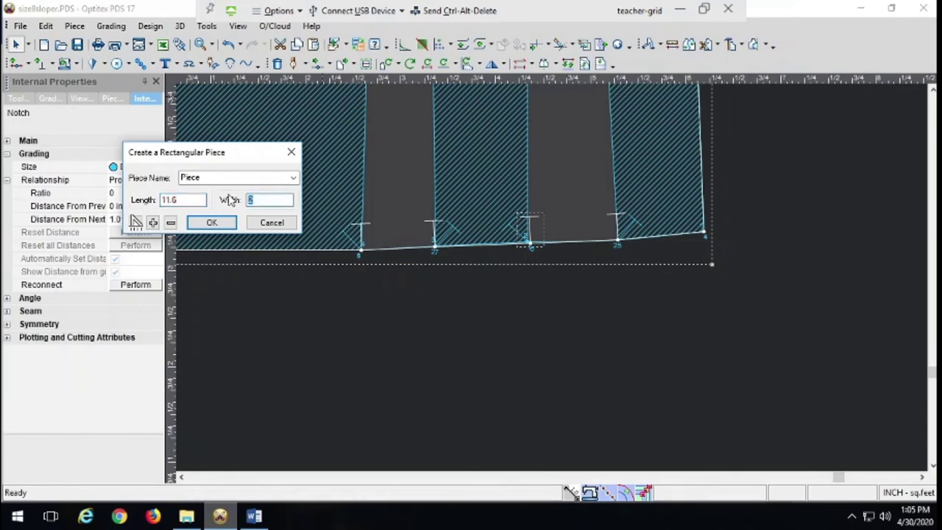
pyautogui.write('1.5')
pyautogui.click(212, 223)
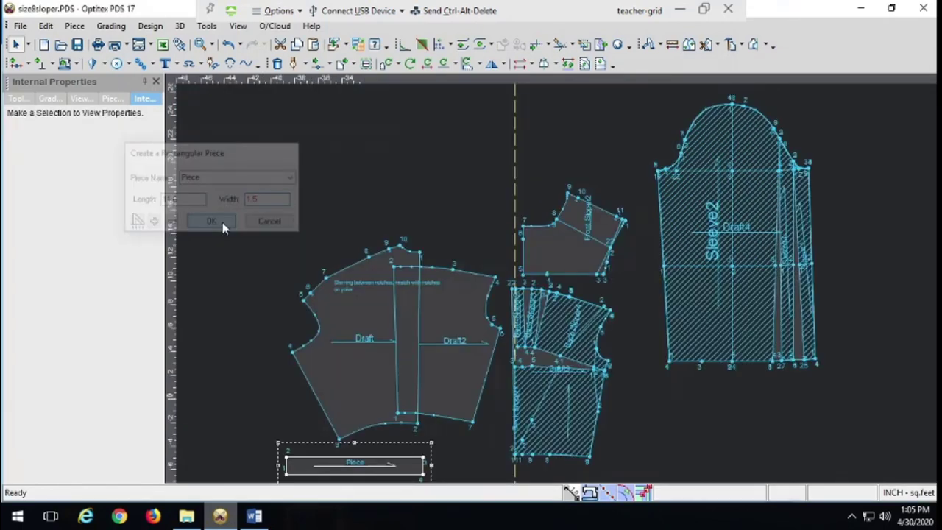
pyautogui.moveTo(408, 467); pyautogui.dragTo(808, 410)
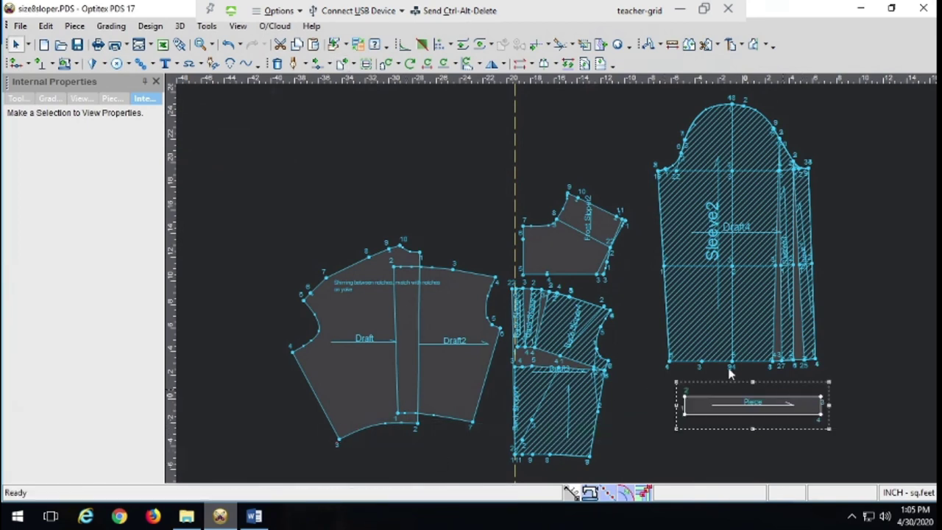
pyautogui.moveTo(702, 409); pyautogui.dragTo(700, 398)
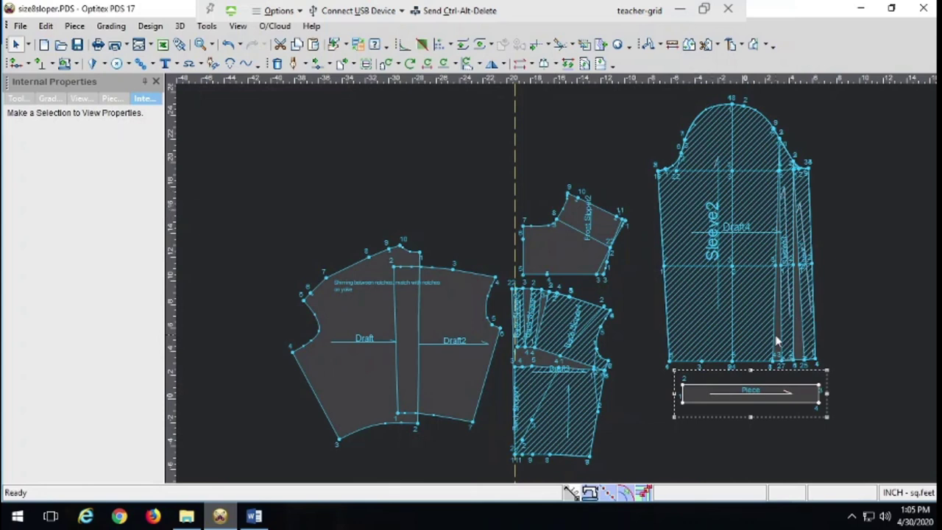
# Remove the protected Sleeve2 and both spread strips from the working area, keeping only Draft4 there.
pyautogui.hotkey('ctrl', 'z')
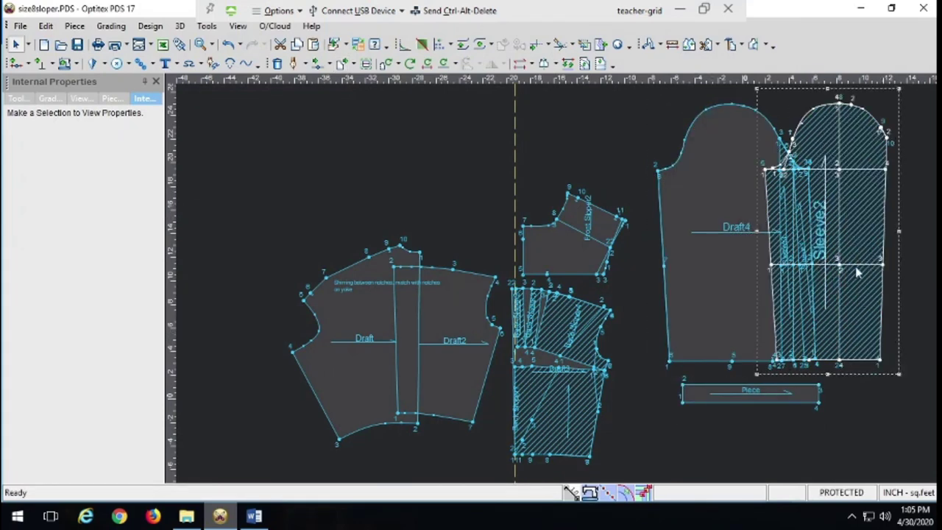
pyautogui.hotkey('ctrl', 'z')
pyautogui.hotkey('ctrl', 'z')
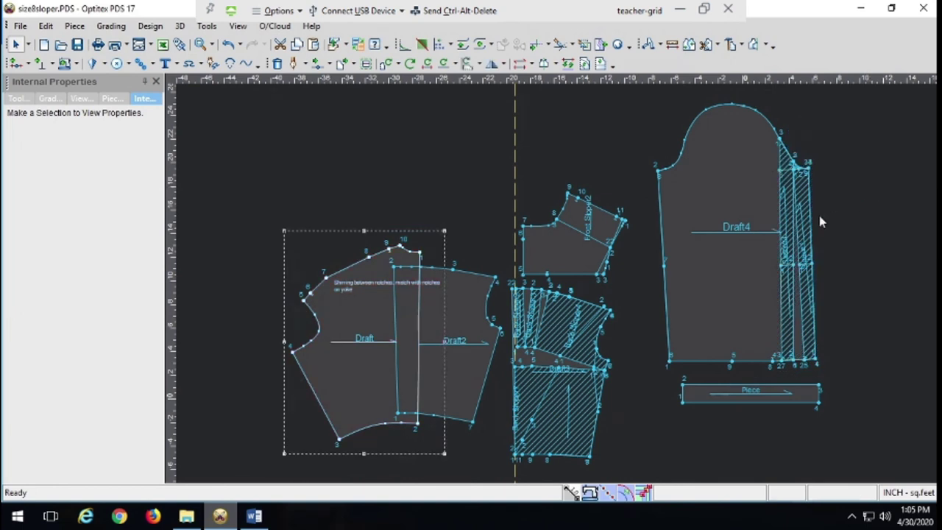
pyautogui.hotkey('ctrl', 'z')
pyautogui.hotkey('ctrl', 'z')
pyautogui.hotkey('ctrl', 'z')
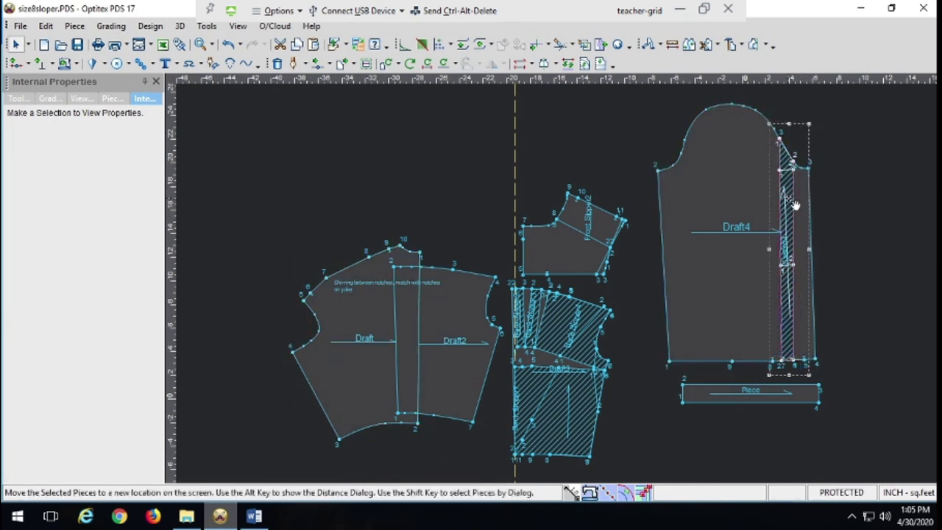
pyautogui.hotkey('ctrl', 'z')
pyautogui.hotkey('ctrl', 'z')
pyautogui.hotkey('ctrl', 'z')
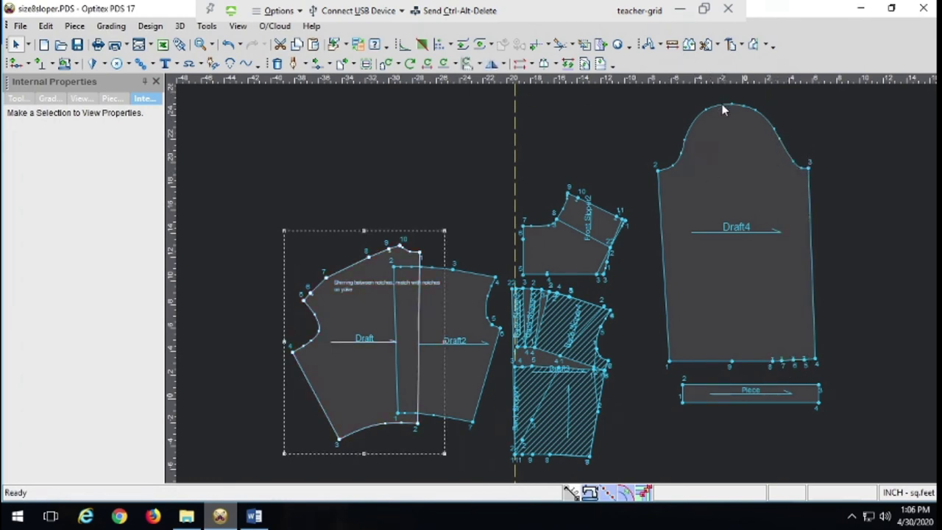
# Set Draft4's baseline direction lengthwise, pointing from the hem up toward the sleeve cap.
pyautogui.press('b')
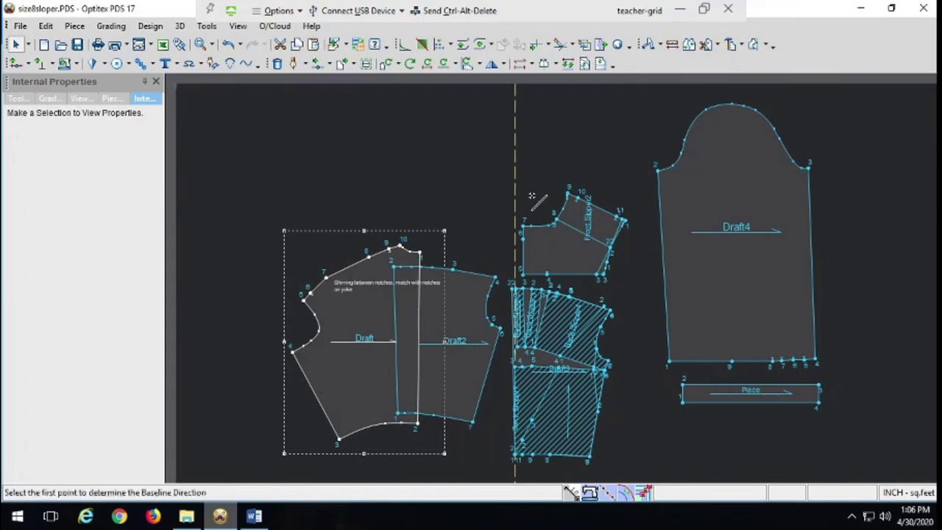
pyautogui.click(733, 362)
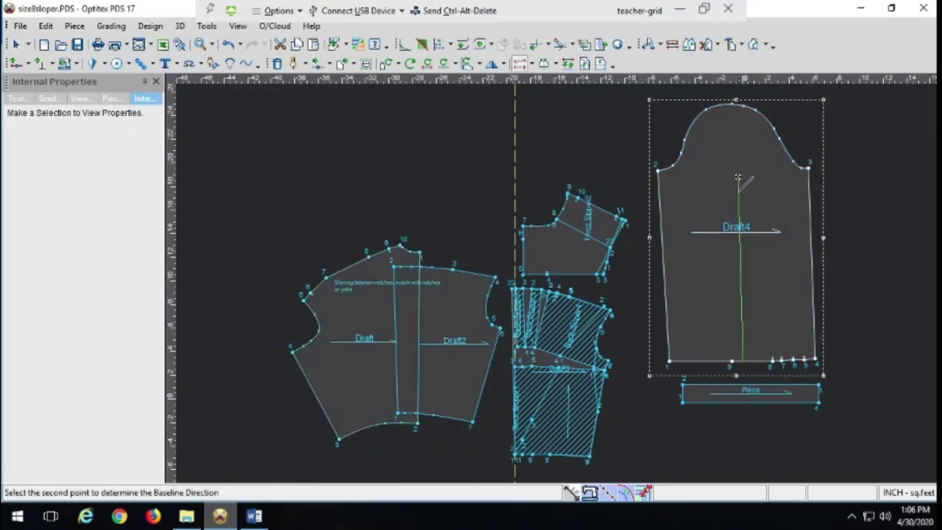
pyautogui.click(740, 176)
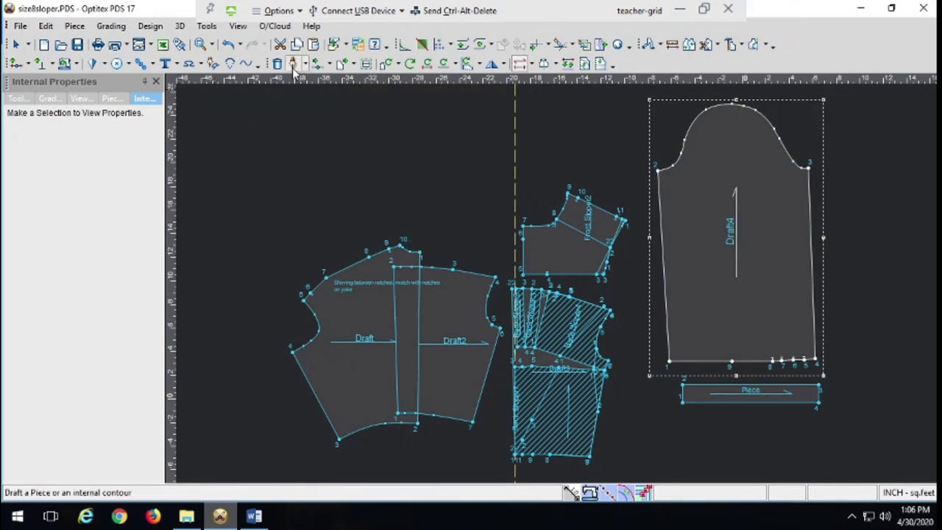
# Draft an internal line on the sleeve running 4 inches straight up from hem point 9, with 0 horizontal offset.
pyautogui.click(205, 45)
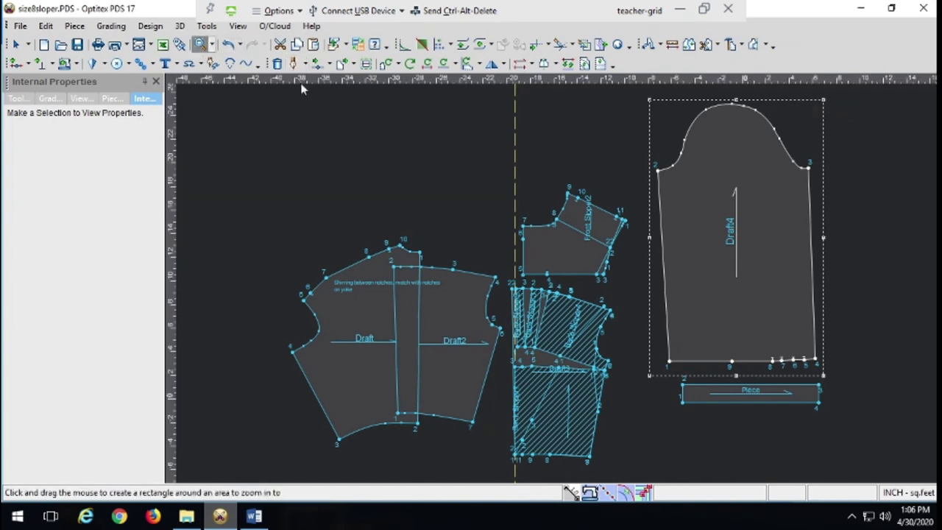
pyautogui.moveTo(732, 295); pyautogui.dragTo(824, 378)
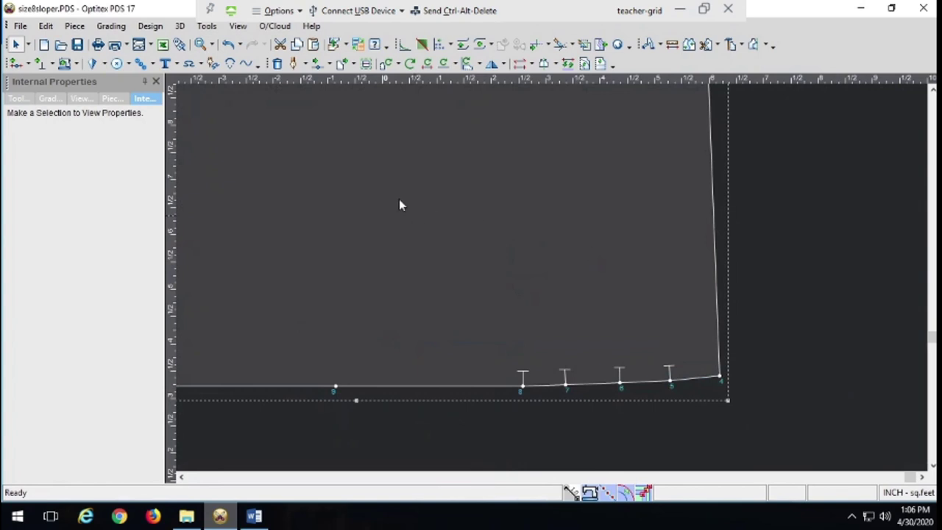
pyautogui.click(293, 63)
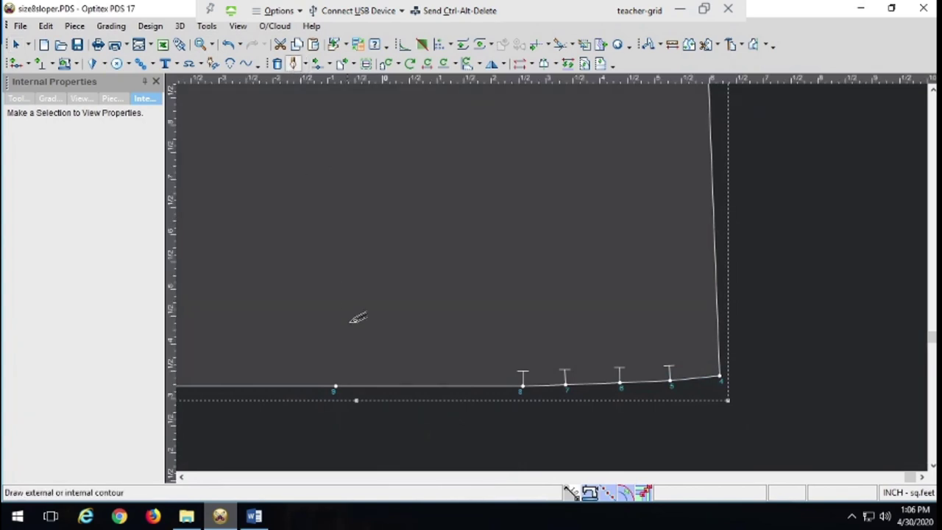
pyautogui.click(335, 384)
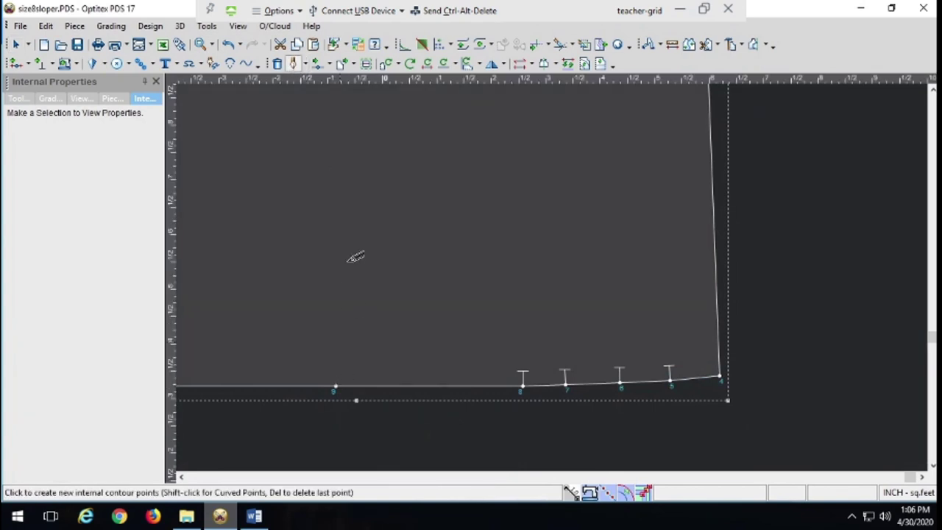
pyautogui.rightClick(340, 96)
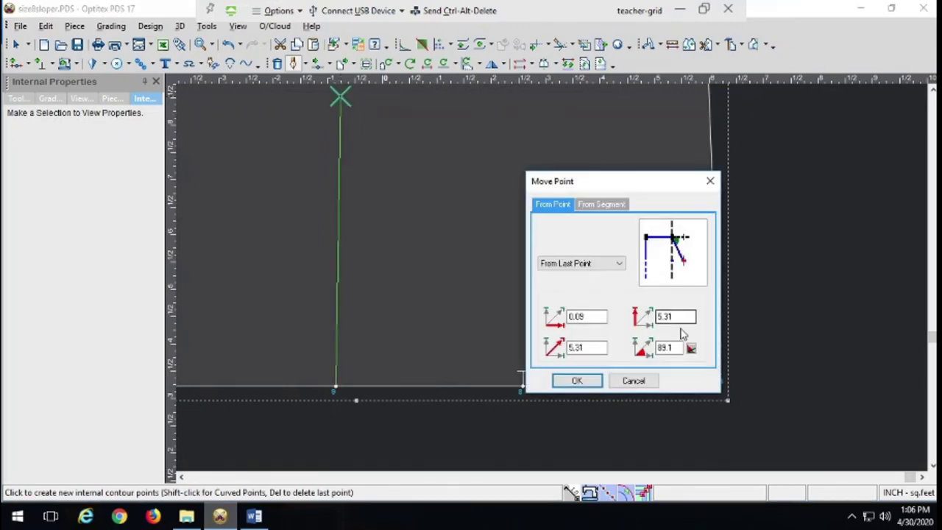
pyautogui.doubleClick(669, 316)
pyautogui.write('4')
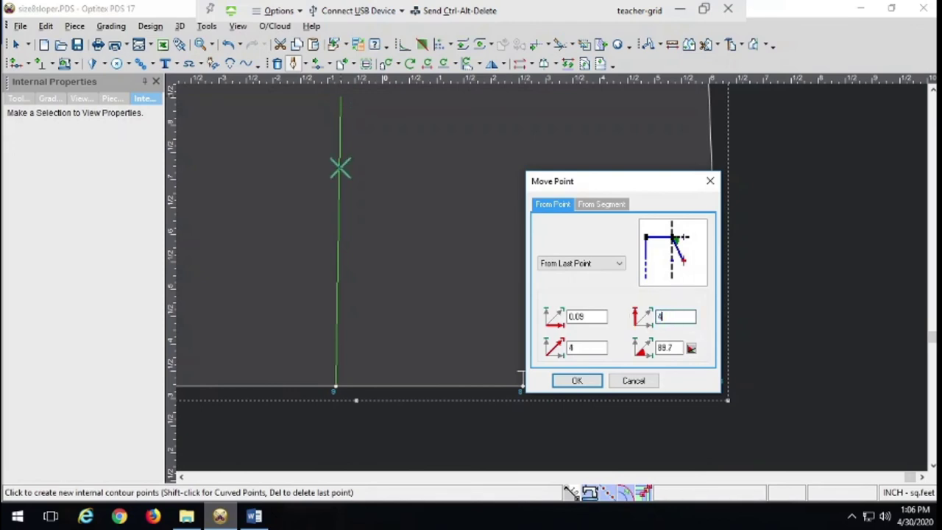
pyautogui.doubleClick(583, 317)
pyautogui.write('0')
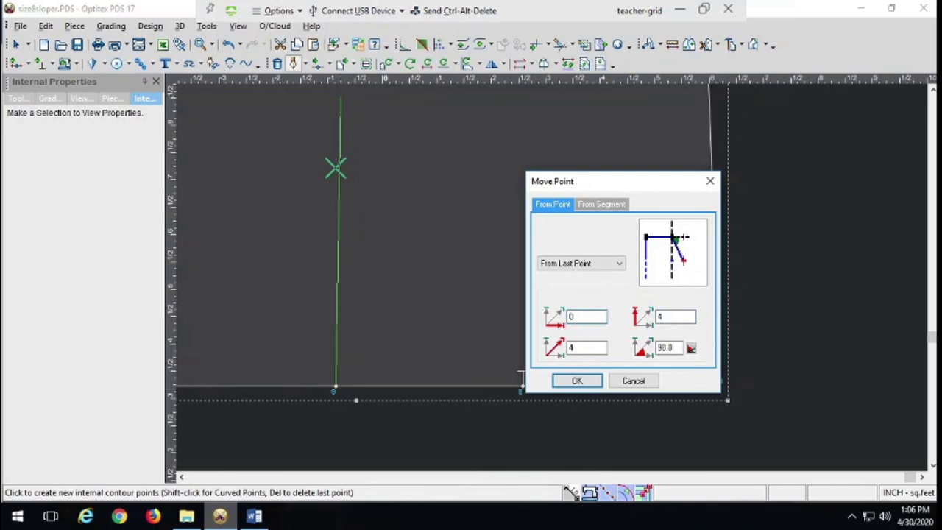
pyautogui.click(582, 380)
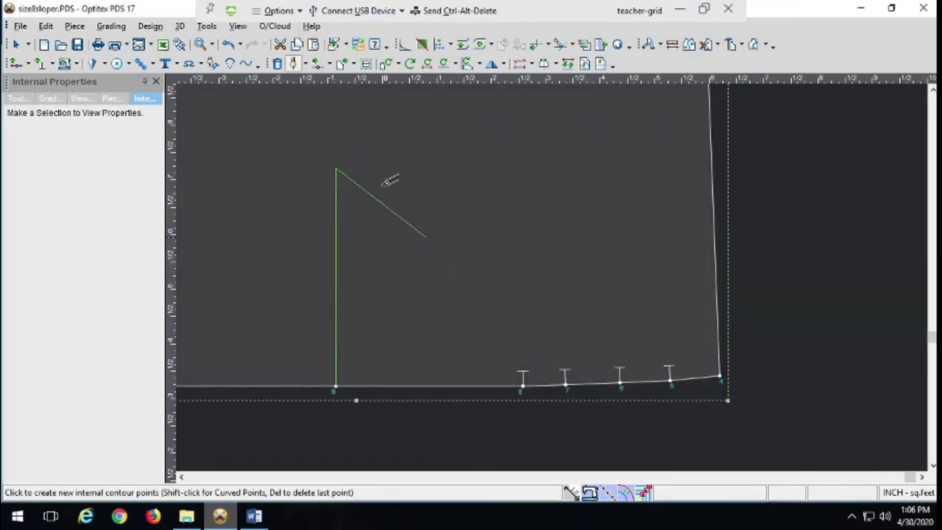
pyautogui.rightClick(354, 167)
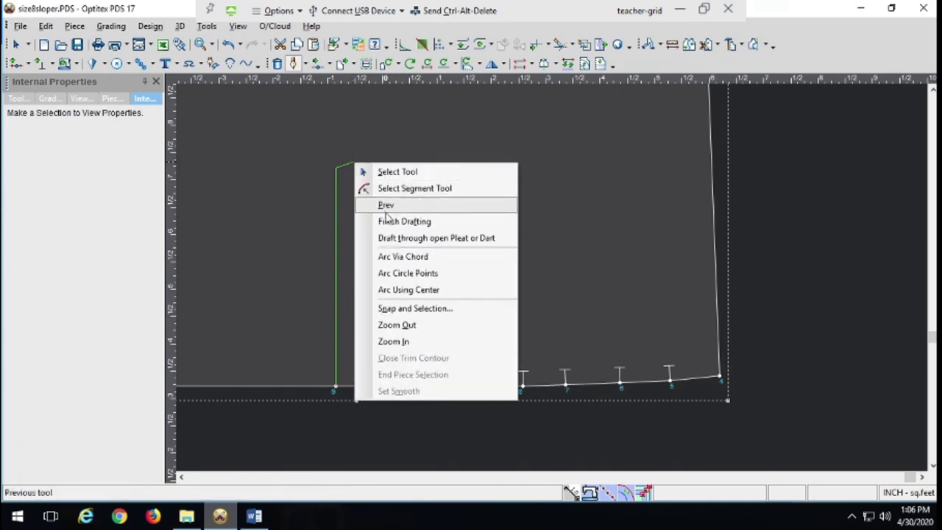
pyautogui.click(393, 218)
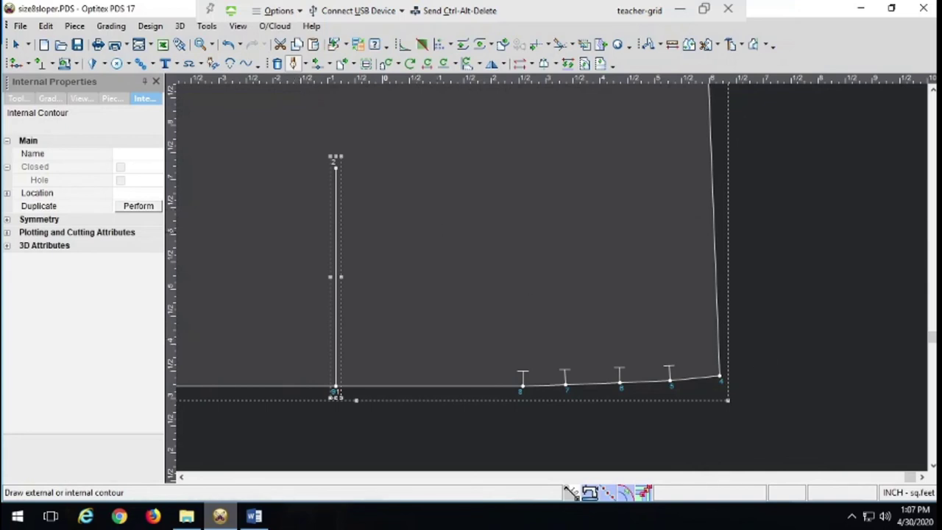
# Set the rectangular band's baseline direction crosswise, pointing from its lower long edge straight up to its upper long edge.
pyautogui.scroll(-5, 604, 350)
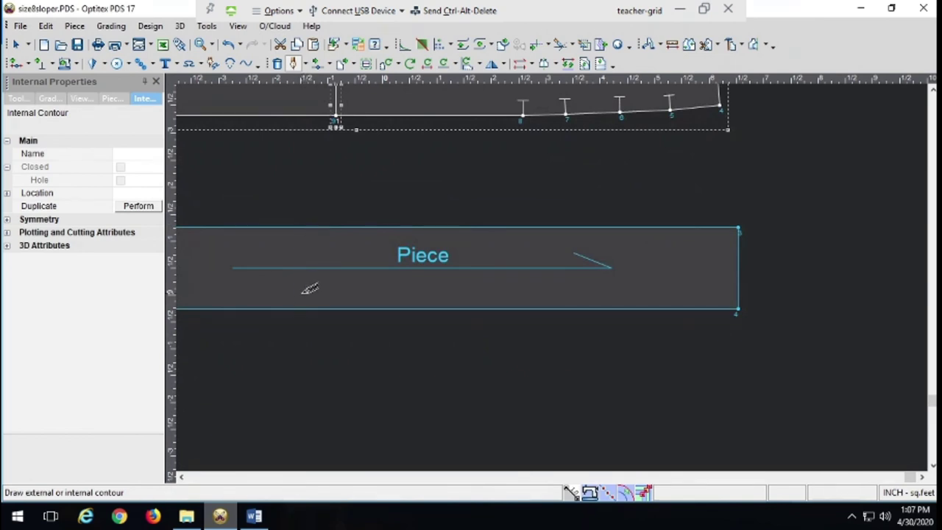
pyautogui.click(515, 309)
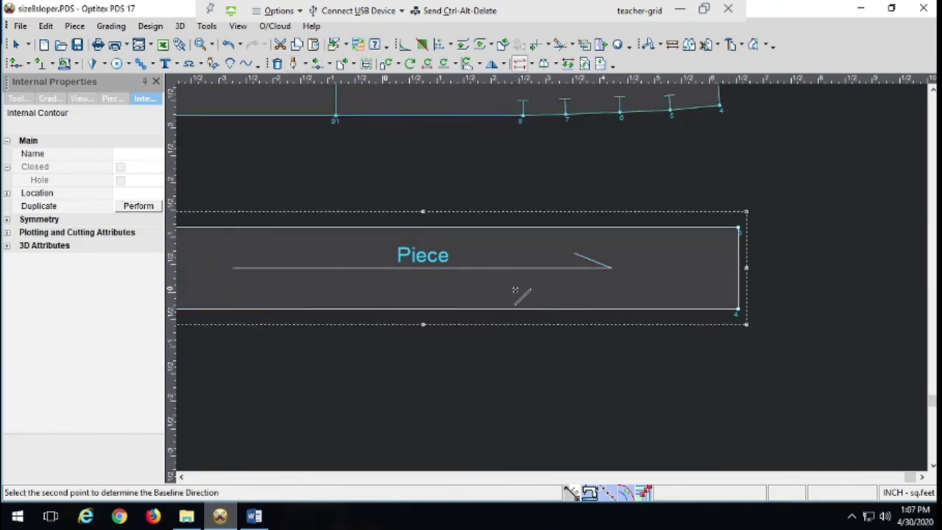
pyautogui.click(515, 227)
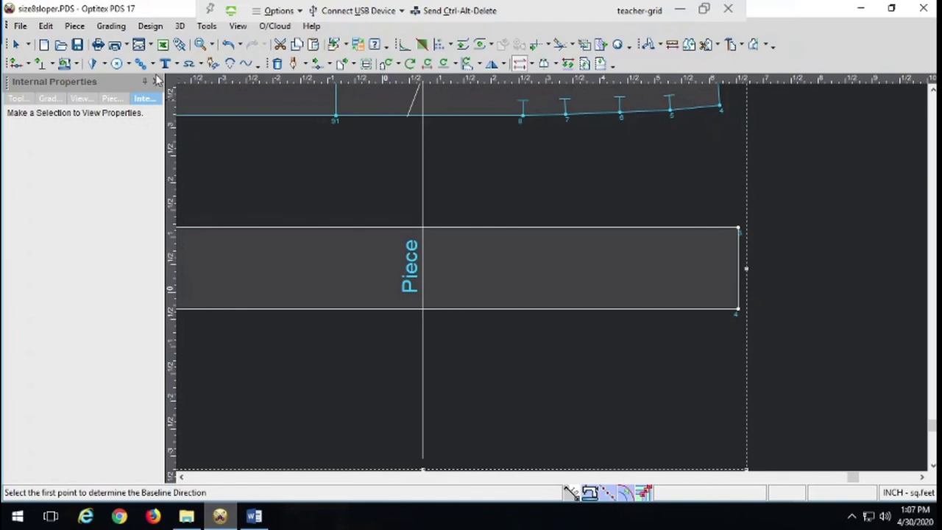
# Add a 0.25 inch seam allowance around the rectangular band using corner seam type 2.
pyautogui.click(64, 63)
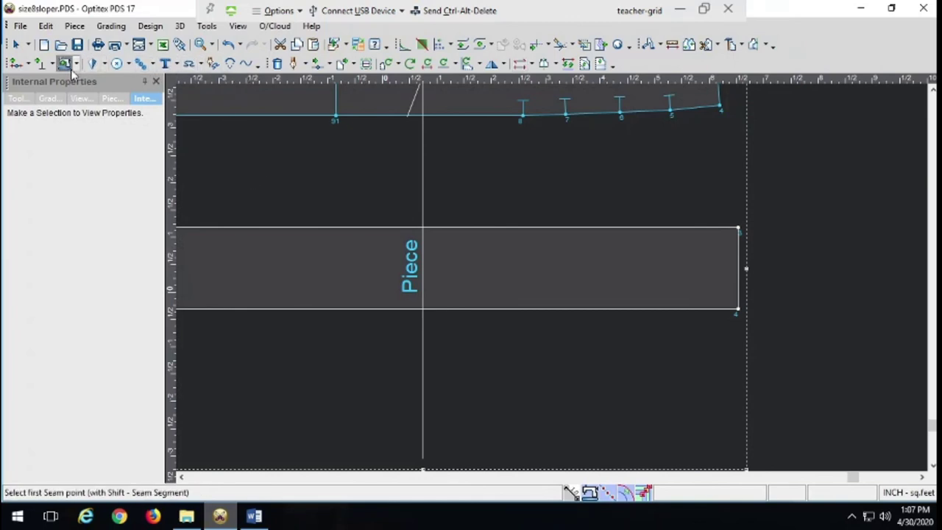
pyautogui.click(745, 230)
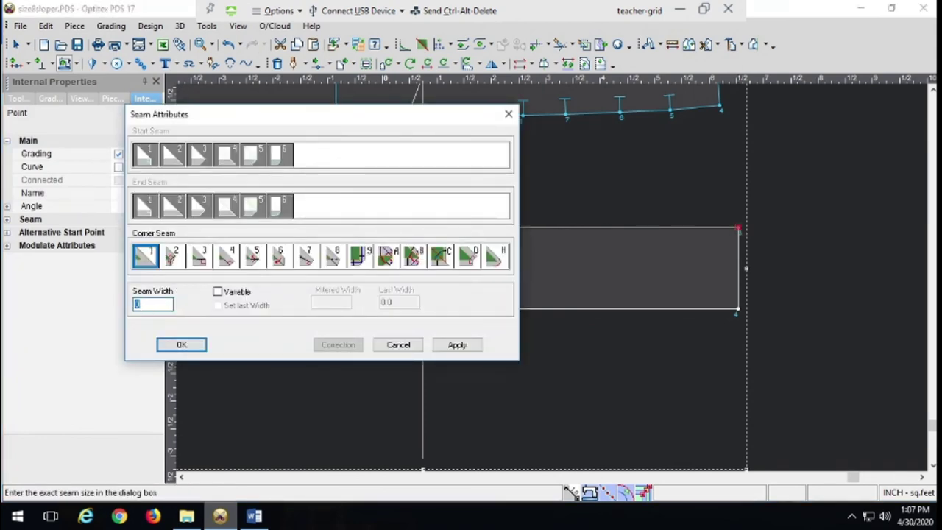
pyautogui.write('25')
pyautogui.click(171, 256)
pyautogui.click(182, 344)
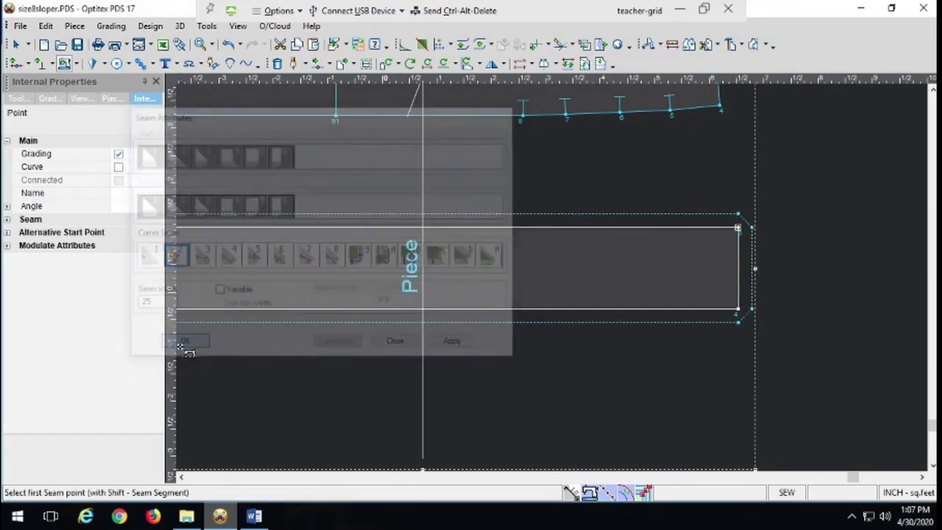
# Add a four-line text inside the band reading "Style1234", "Size 8", "Cut 4 self" and "Cut 4 interfacing".
pyautogui.click(165, 63)
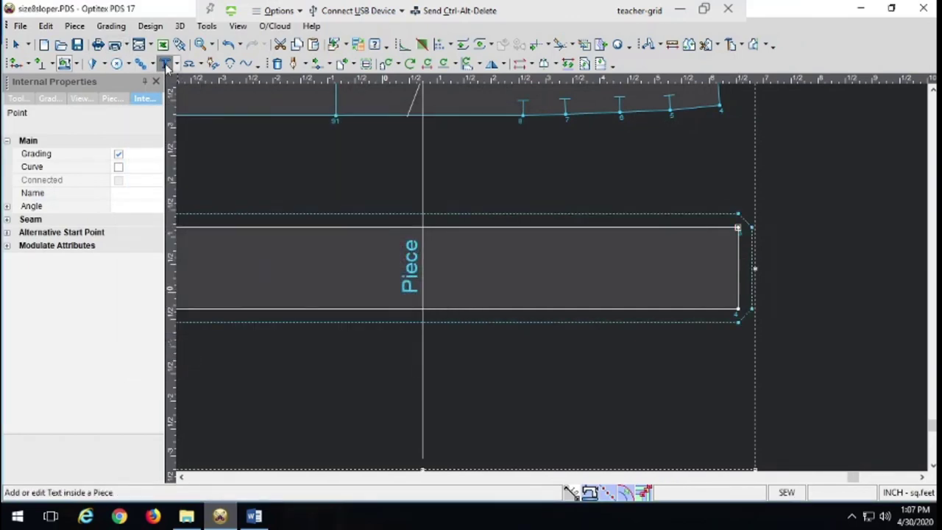
pyautogui.click(498, 252)
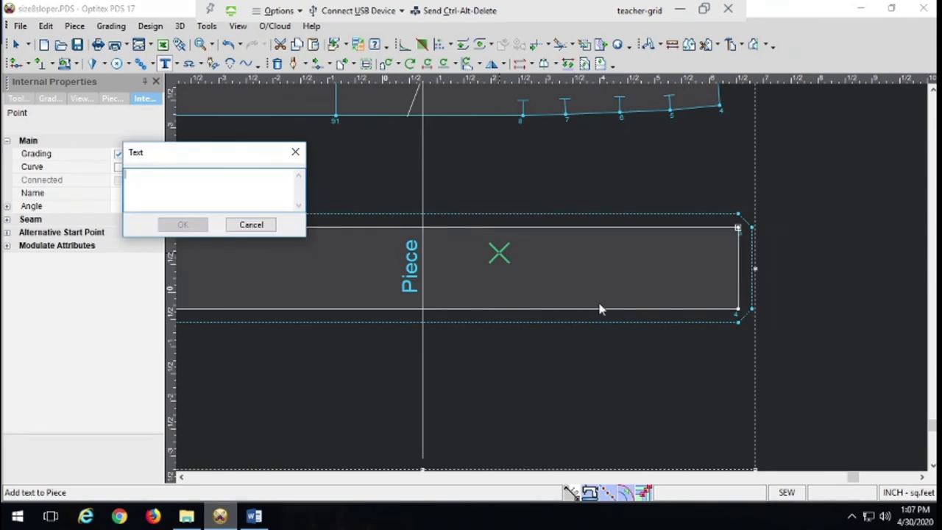
pyautogui.write('Style1234')
pyautogui.press('Return')
pyautogui.write('Size 8')
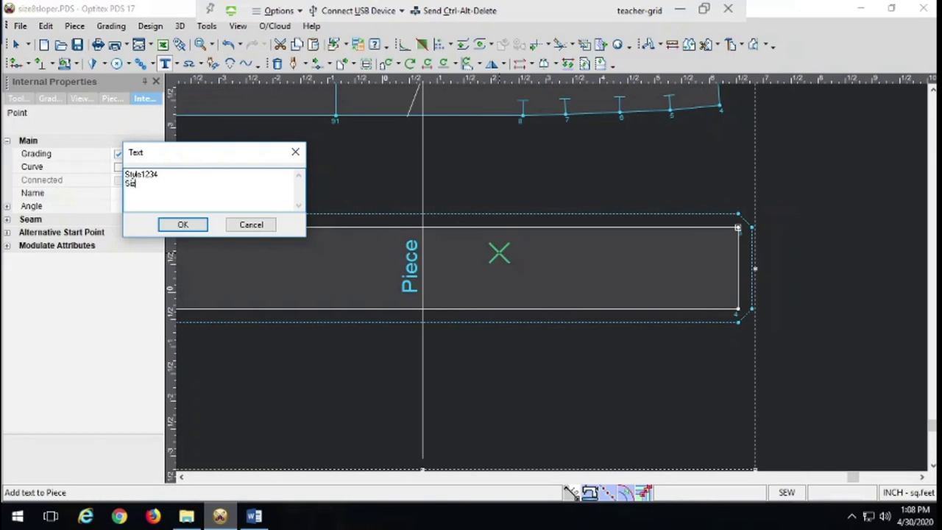
pyautogui.press('Return')
pyautogui.write('Cut 2')
pyautogui.press('BackSpace')
pyautogui.write('4 self')
pyautogui.press('Return')
pyautogui.write('Cut 4 interfaci')
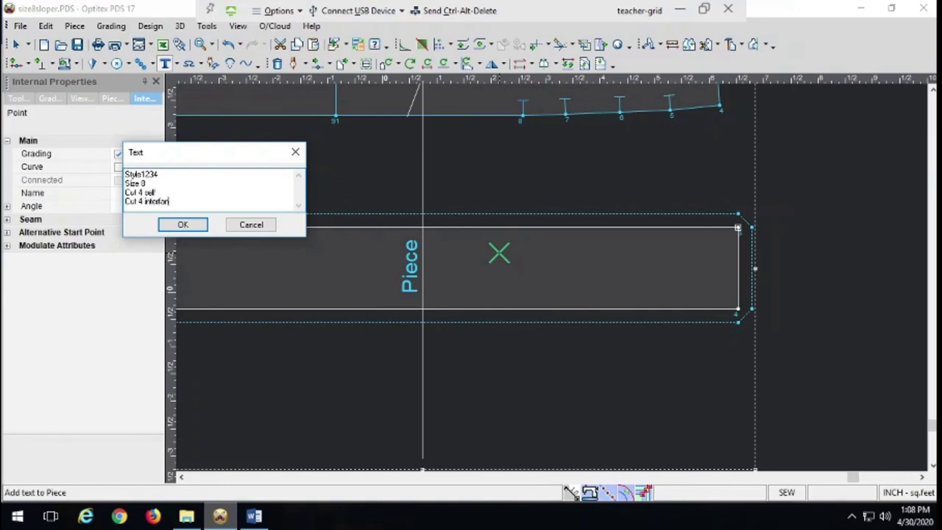
pyautogui.write('ng')
pyautogui.click(197, 226)
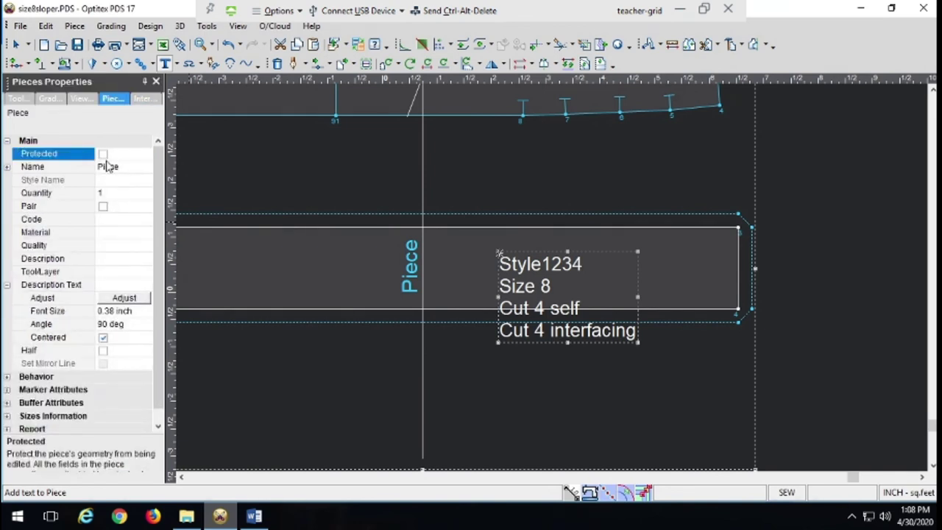
# Rename the rectangular band piece as "cuff".
pyautogui.click(108, 167)
pyautogui.write('cuff')
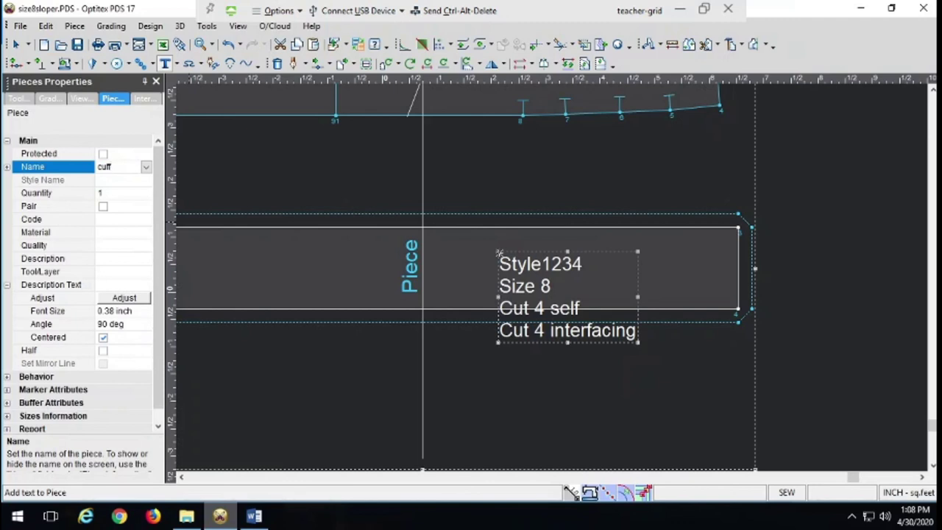
pyautogui.press('Return')
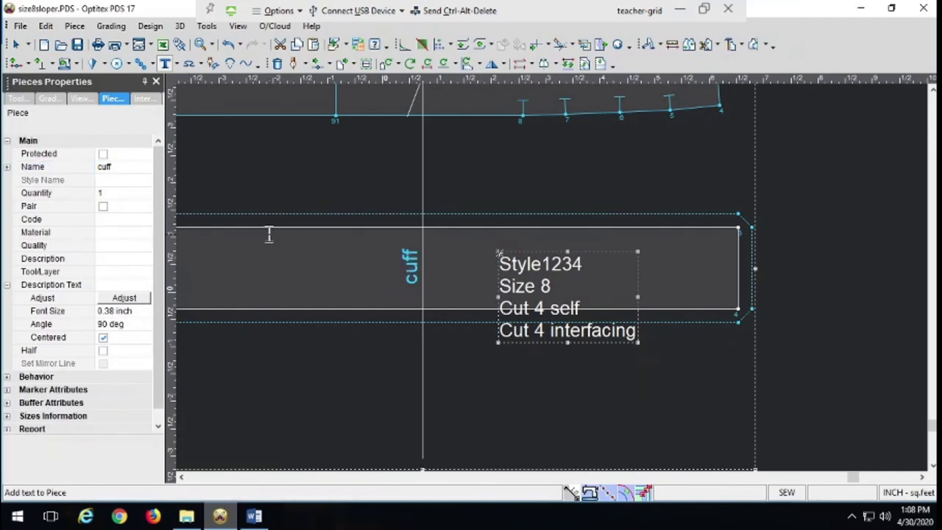